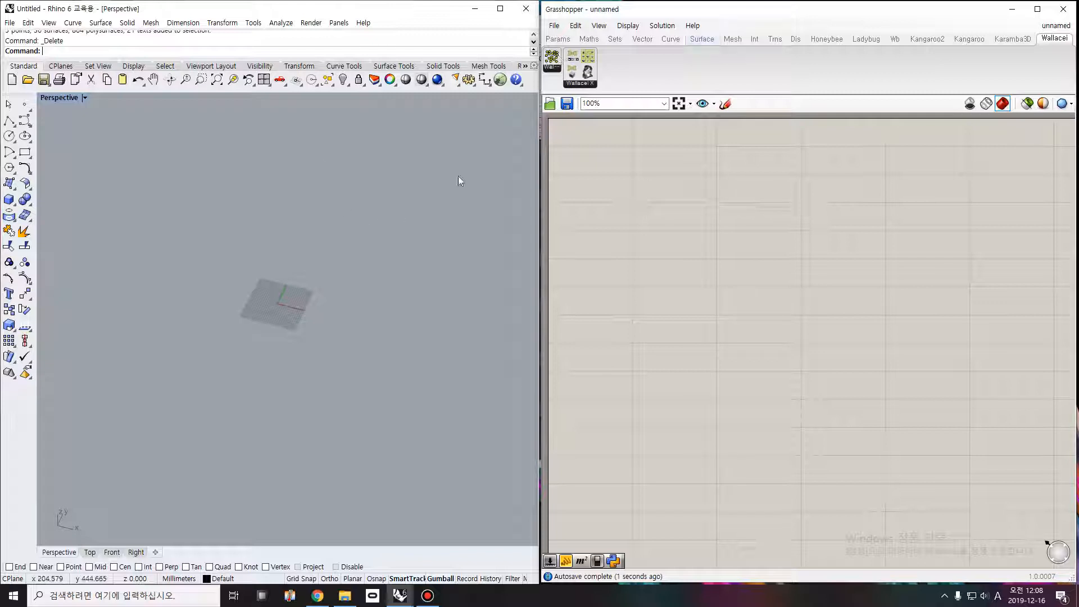
Place a Square grid component on the empty Grasshopper canvas
{"action": "left_click", "coordinate": [559, 39]}
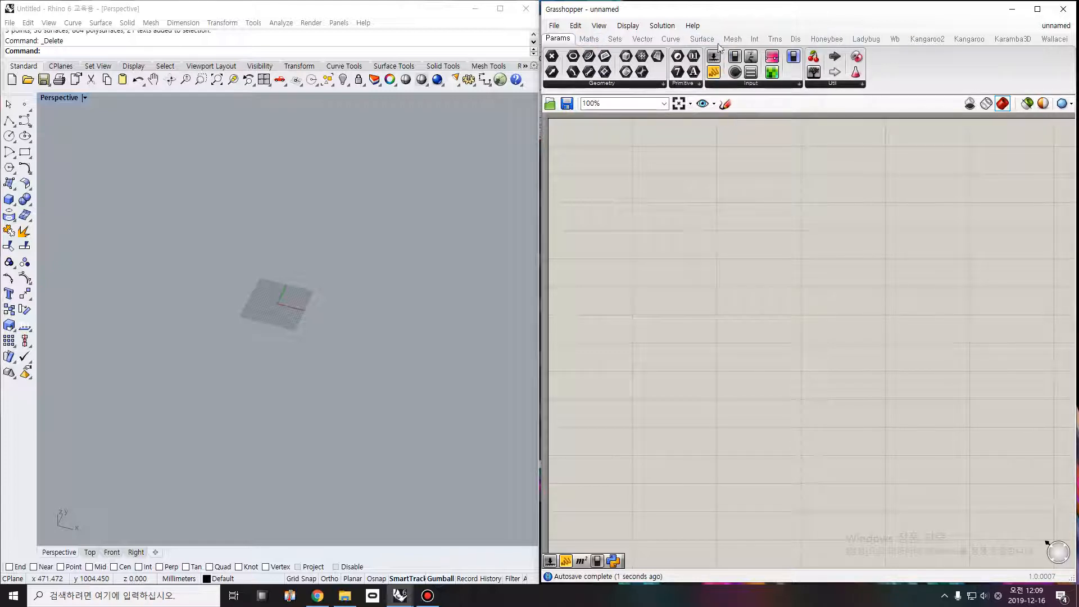
{"action": "scroll", "coordinate": [600, 40], "scroll_direction": "down", "scroll_amount": 4}
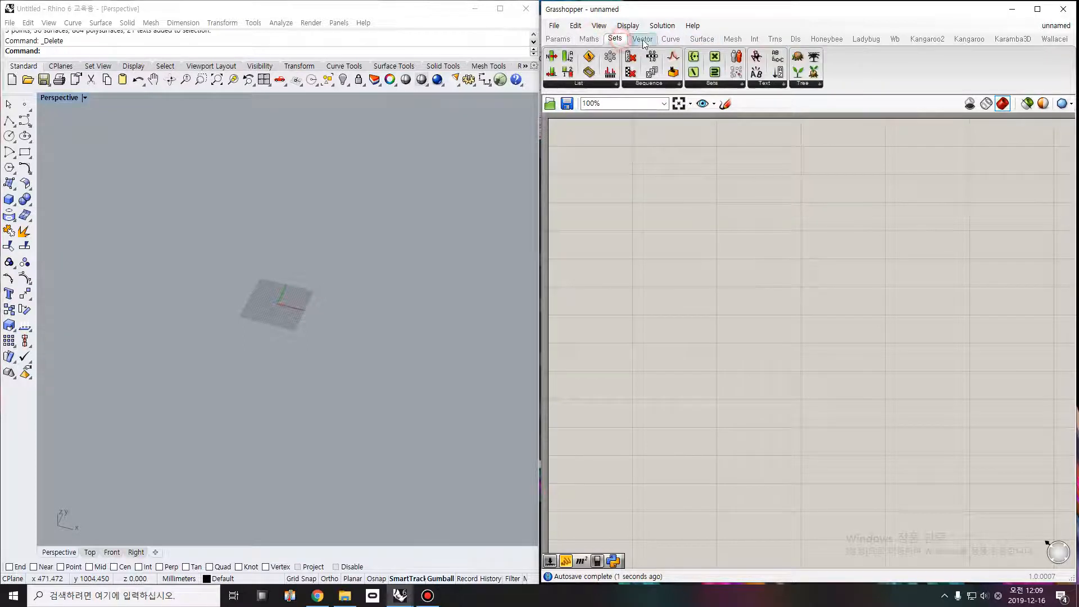
{"action": "left_click", "coordinate": [641, 39]}
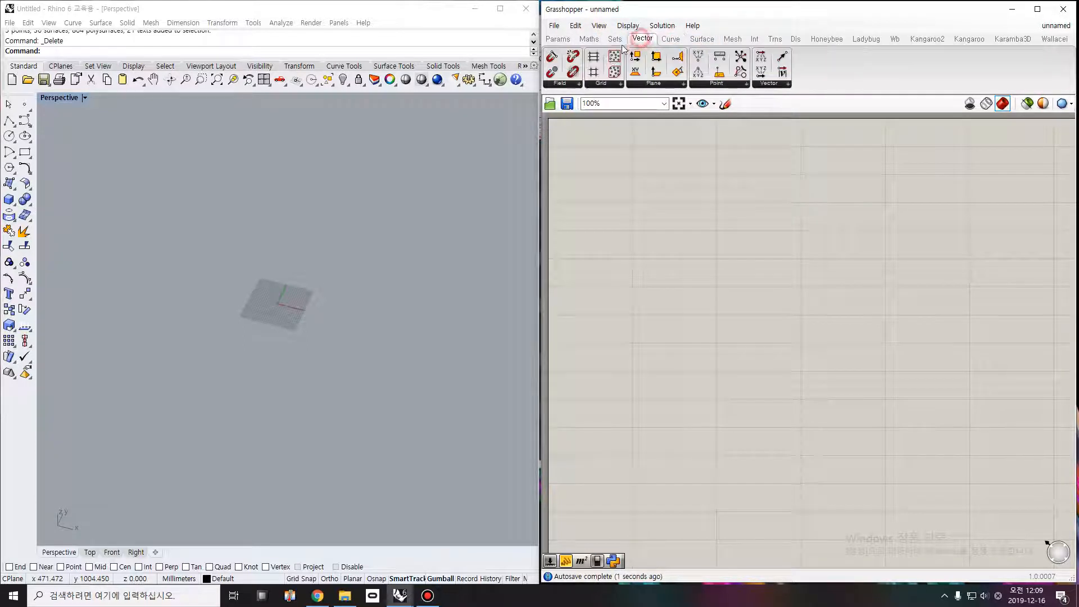
{"action": "left_click", "coordinate": [598, 83]}
{"action": "left_click", "coordinate": [626, 149]}
{"action": "left_click", "coordinate": [672, 227]}
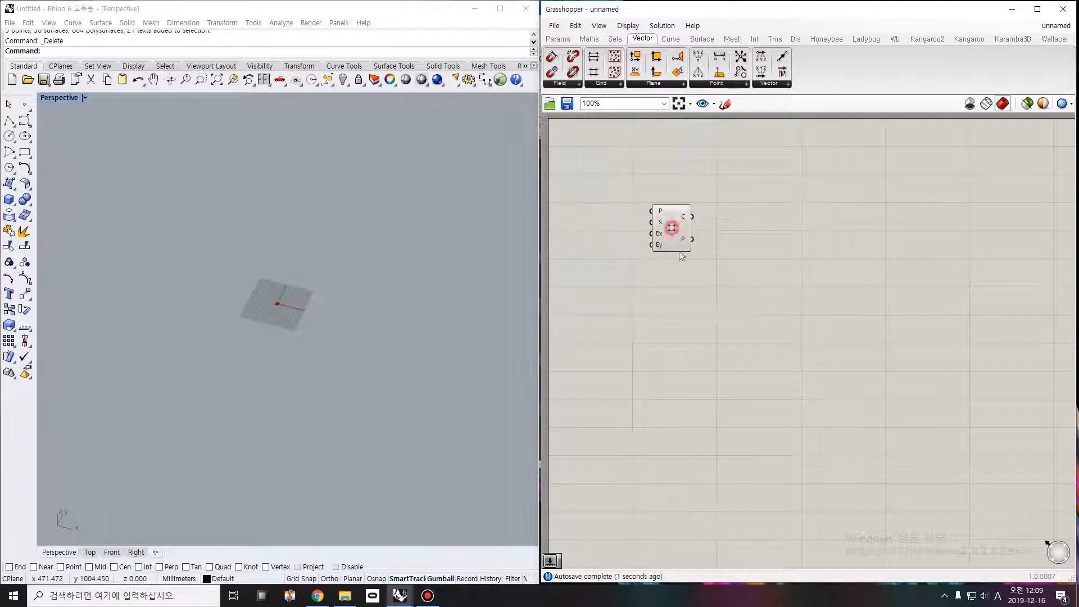
{"action": "left_click_drag", "start_coordinate": [670, 237], "coordinate": [703, 246]}
{"action": "scroll", "coordinate": [602, 241], "scroll_direction": "up", "scroll_amount": 3}
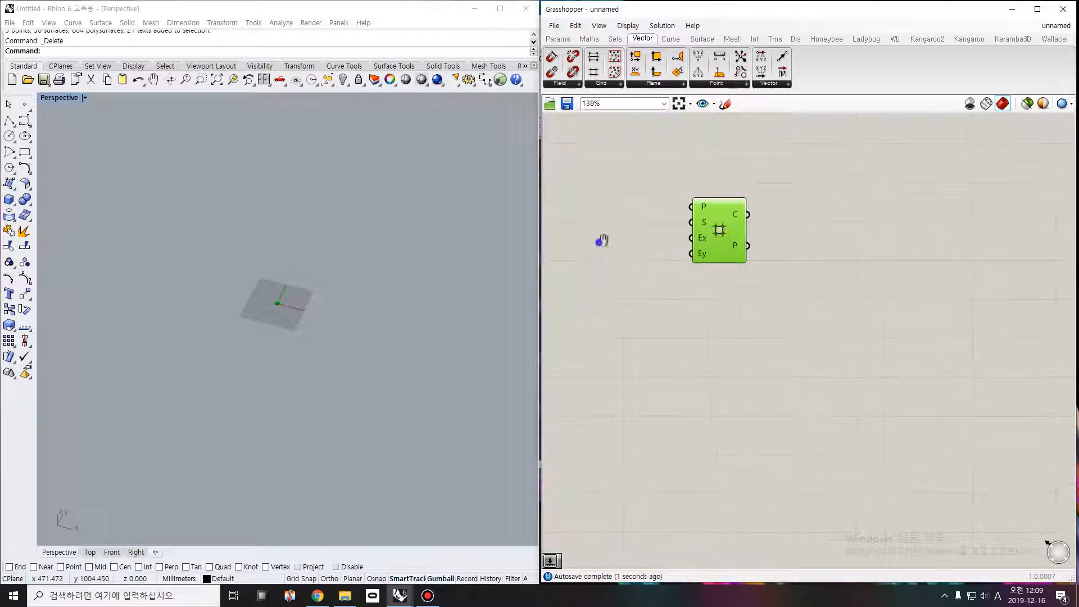
Add a number slider with value 2, wire it to the grid's Size input, and align it with that input
{"action": "double_click", "coordinate": [645, 237]}
{"action": "type", "text": "2"}
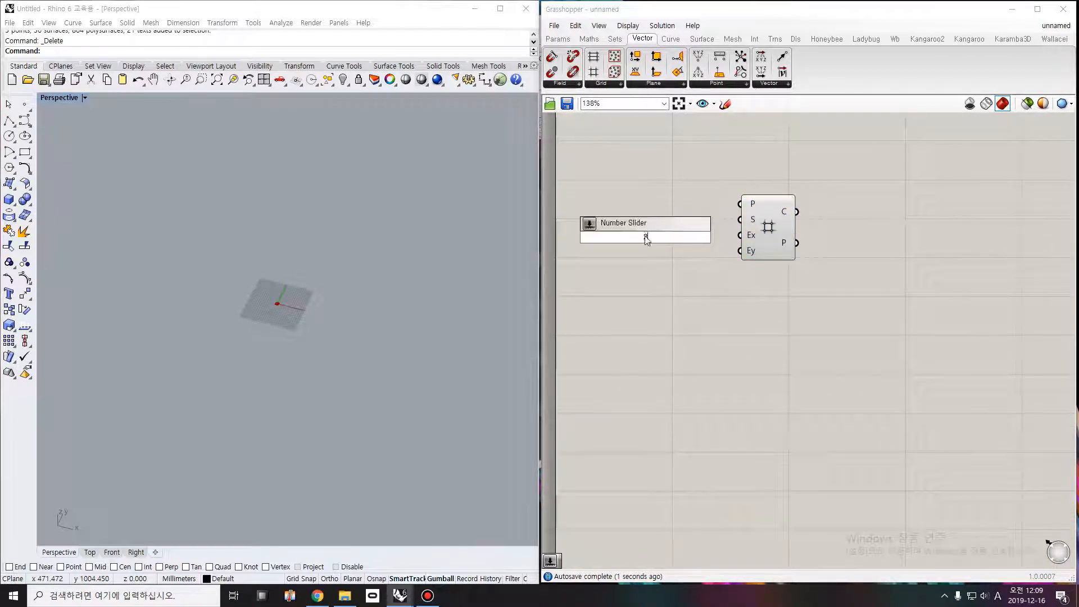
{"action": "key", "text": "Return"}
{"action": "left_click_drag", "start_coordinate": [712, 237], "coordinate": [740, 219]}
{"action": "left_click_drag", "start_coordinate": [672, 236], "coordinate": [672, 219]}
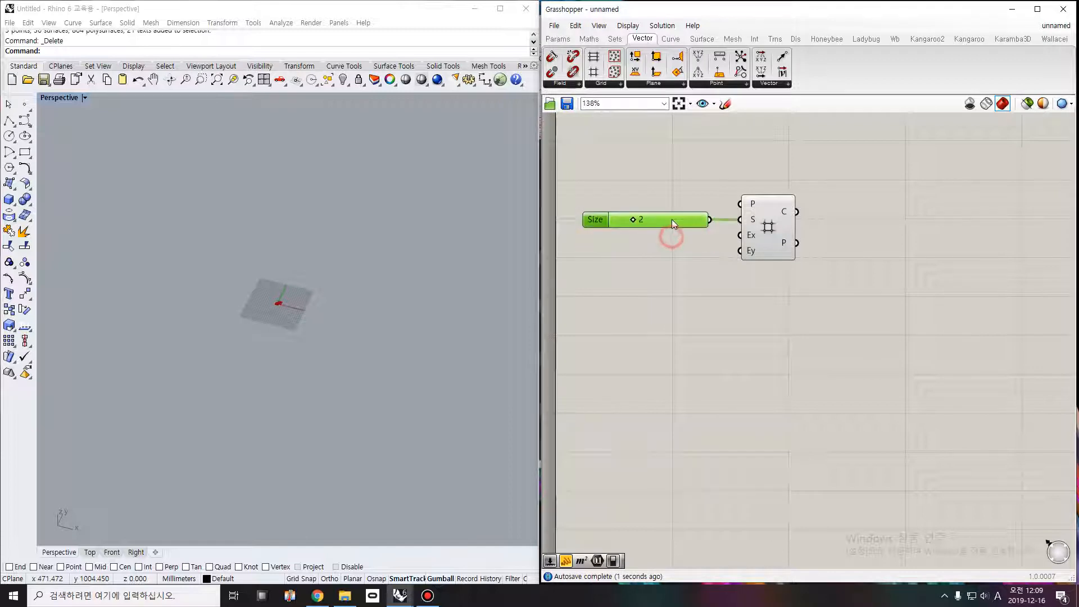
Add a number slider with value 5 and wire it to both the Extent X and Extent Y inputs of the grid
{"action": "double_click", "coordinate": [650, 282]}
{"action": "type", "text": "5"}
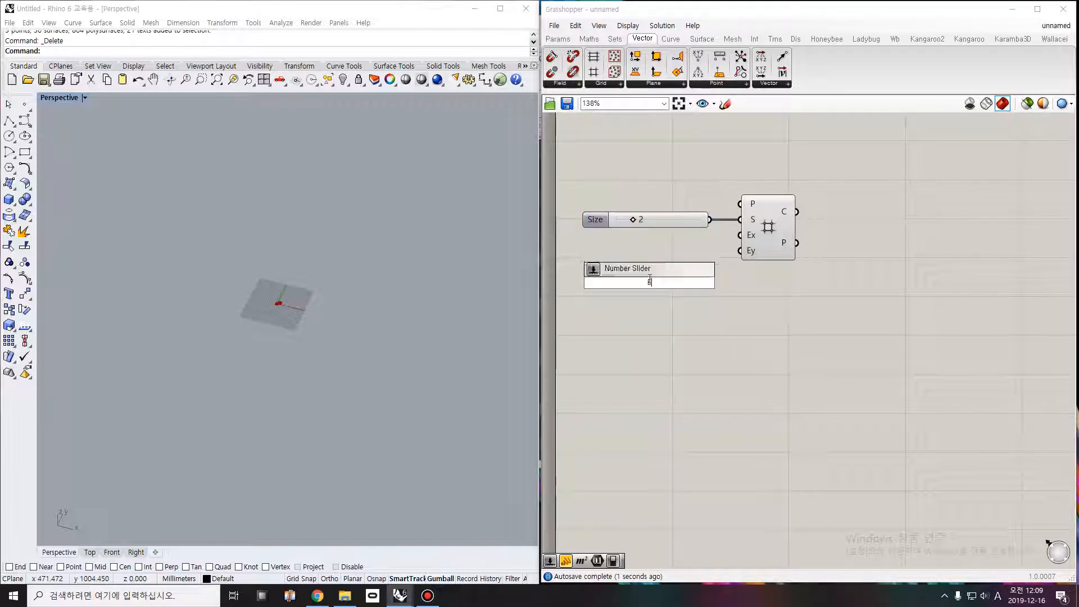
{"action": "key", "text": "Return"}
{"action": "left_click_drag", "start_coordinate": [675, 281], "coordinate": [740, 251]}
Zoom the Rhino perspective view to the square grid preview and examine it from different distances
{"action": "left_click", "coordinate": [764, 227]}
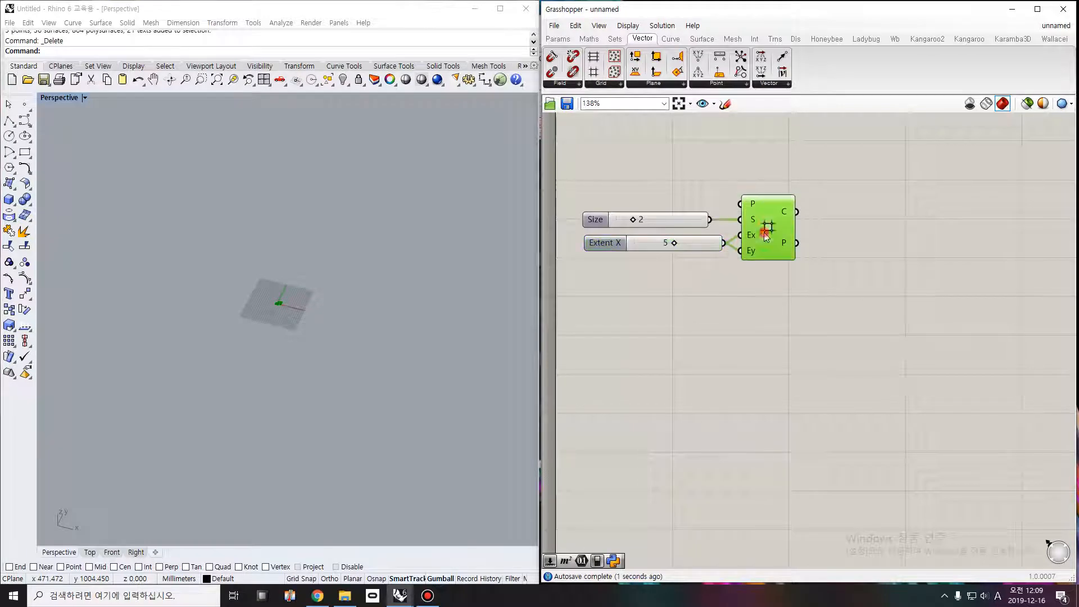
{"action": "right_click", "coordinate": [765, 230]}
{"action": "left_click", "coordinate": [772, 208]}
{"action": "middle_click", "coordinate": [771, 208]}
{"action": "left_click", "coordinate": [805, 245]}
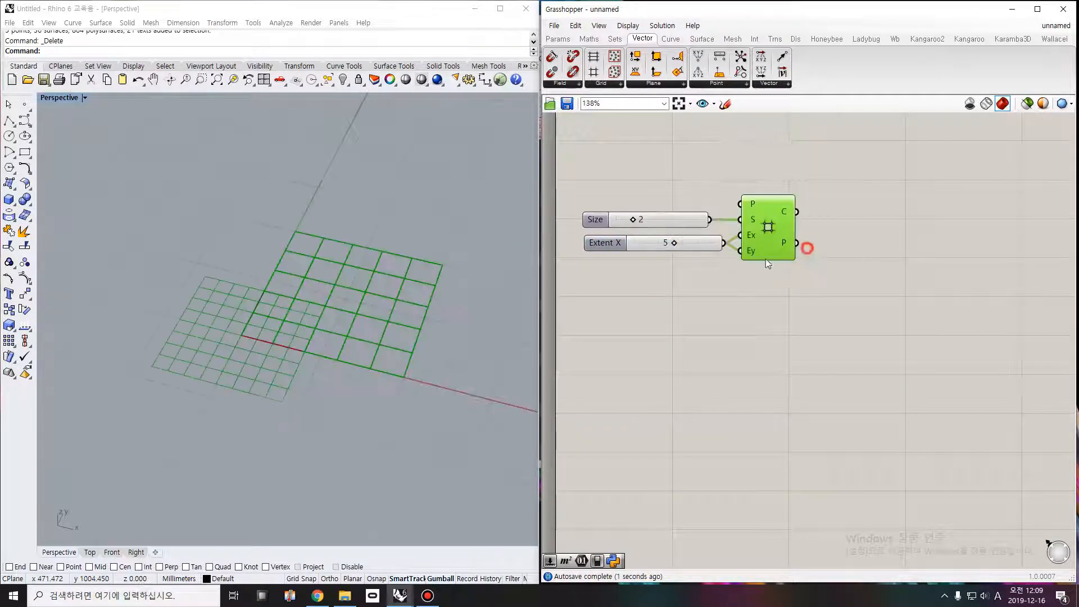
{"action": "scroll", "coordinate": [357, 349], "scroll_direction": "up", "scroll_amount": 6}
{"action": "right_click_drag", "start_coordinate": [356, 350], "coordinate": [383, 287]}
{"action": "scroll", "coordinate": [362, 278], "scroll_direction": "down", "scroll_amount": 4}
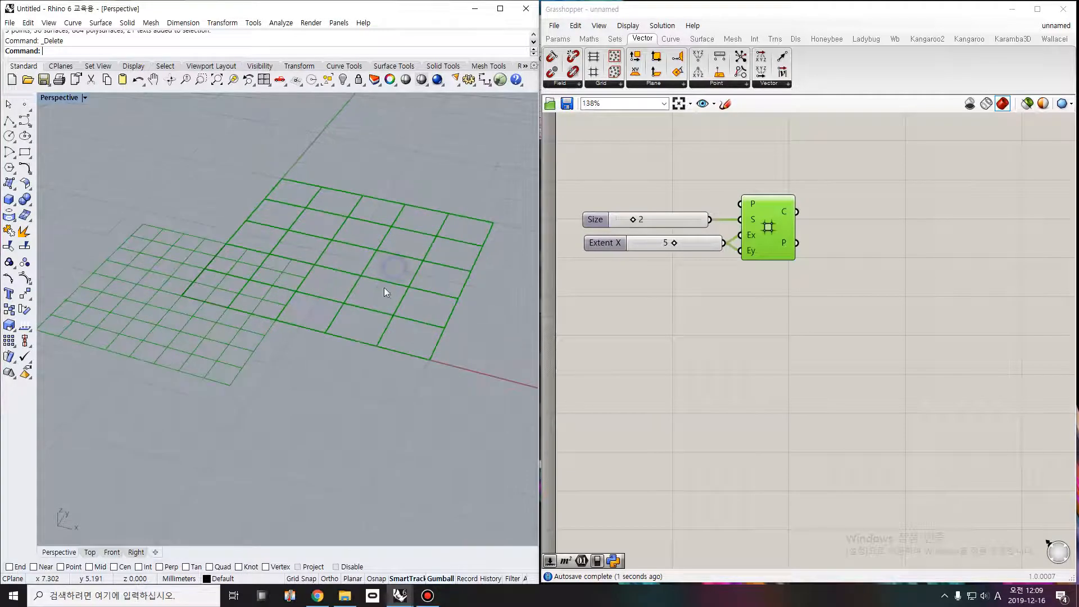
{"action": "scroll", "coordinate": [357, 279], "scroll_direction": "down", "scroll_amount": 4}
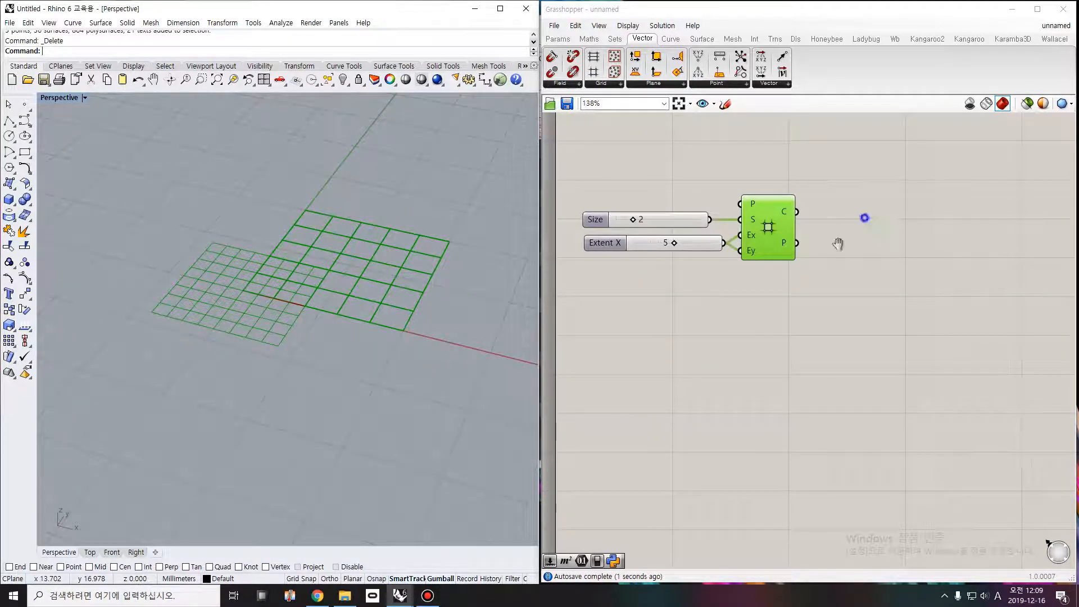
Add a panel beside the grid component, connect it to the grid's Points output, and enlarge it to show more coordinates
{"action": "right_click_drag", "start_coordinate": [836, 243], "coordinate": [725, 332]}
{"action": "left_click", "coordinate": [558, 38]}
{"action": "left_click_drag", "start_coordinate": [713, 72], "coordinate": [797, 201]}
{"action": "scroll", "coordinate": [784, 229], "scroll_direction": "up", "scroll_amount": 2}
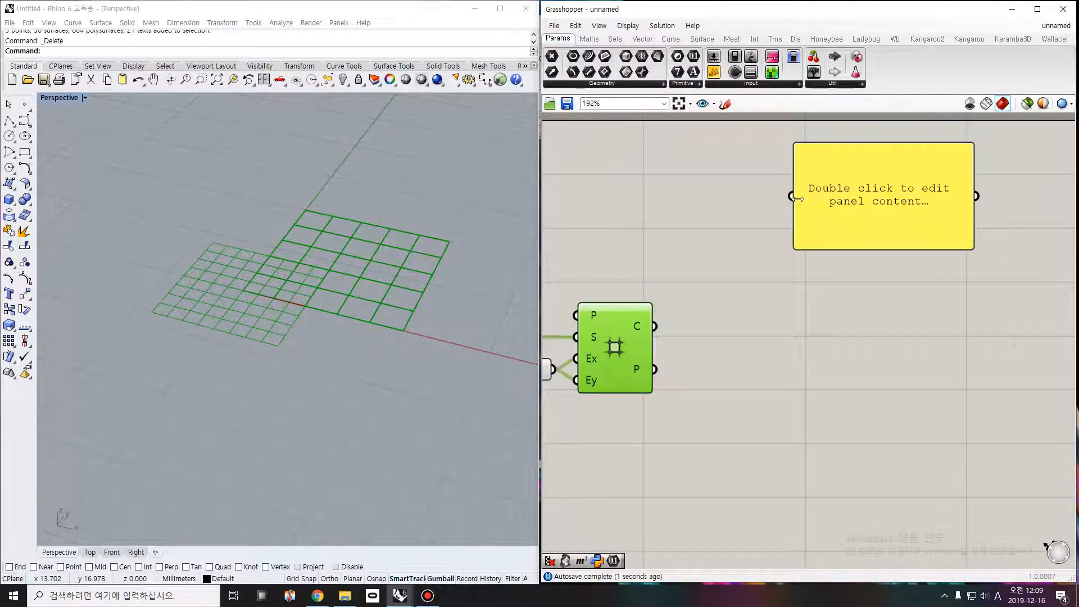
{"action": "left_click_drag", "start_coordinate": [654, 369], "coordinate": [791, 196]}
{"action": "scroll", "coordinate": [795, 212], "scroll_direction": "down", "scroll_amount": 3}
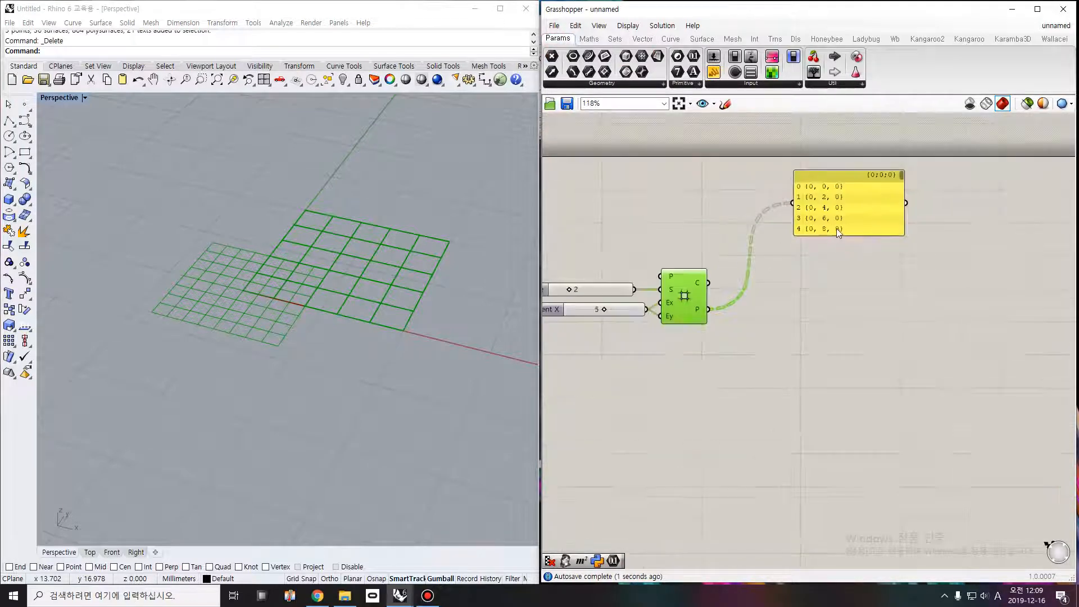
{"action": "left_click_drag", "start_coordinate": [841, 235], "coordinate": [828, 293]}
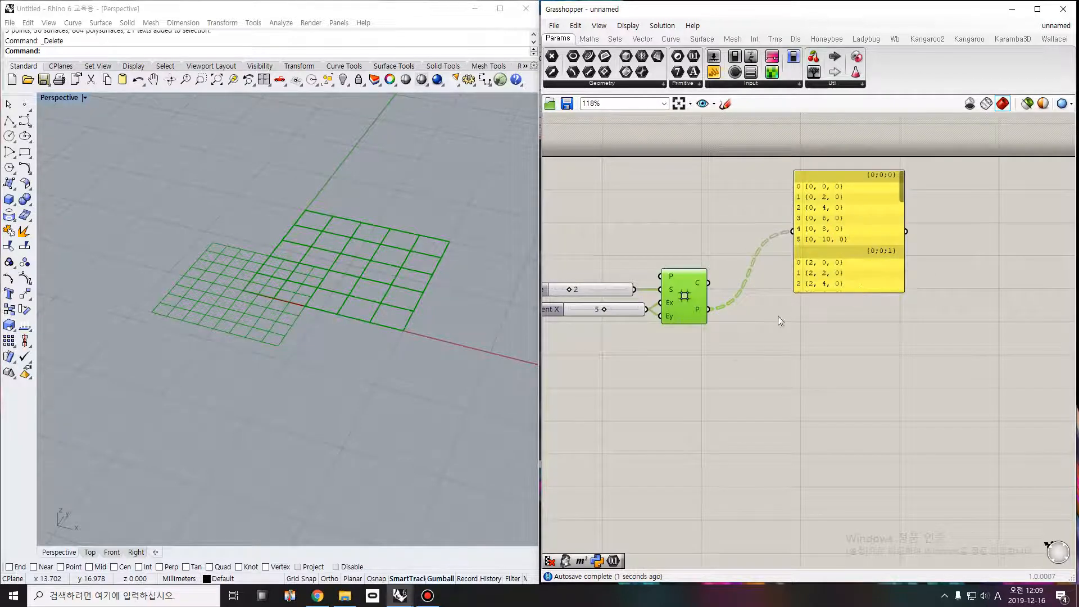
Place the Wallacei component with the Button input above the grid definition
{"action": "right_click_drag", "start_coordinate": [716, 347], "coordinate": [813, 362]}
{"action": "scroll", "coordinate": [816, 366], "scroll_direction": "down", "scroll_amount": 1}
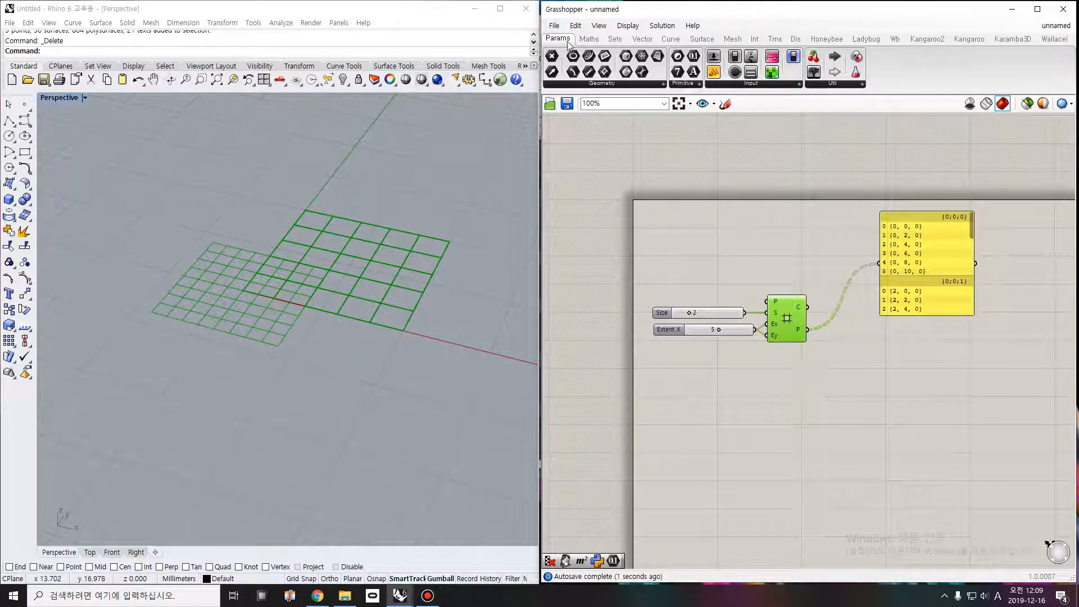
{"action": "left_click", "coordinate": [1054, 39]}
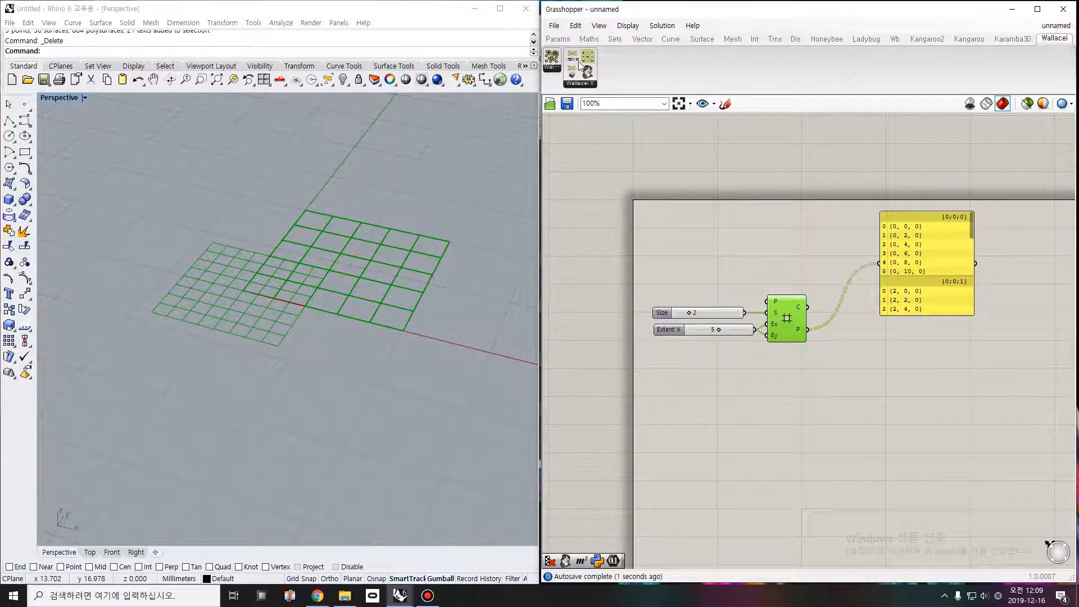
{"action": "left_click", "coordinate": [552, 57]}
{"action": "left_click", "coordinate": [721, 214]}
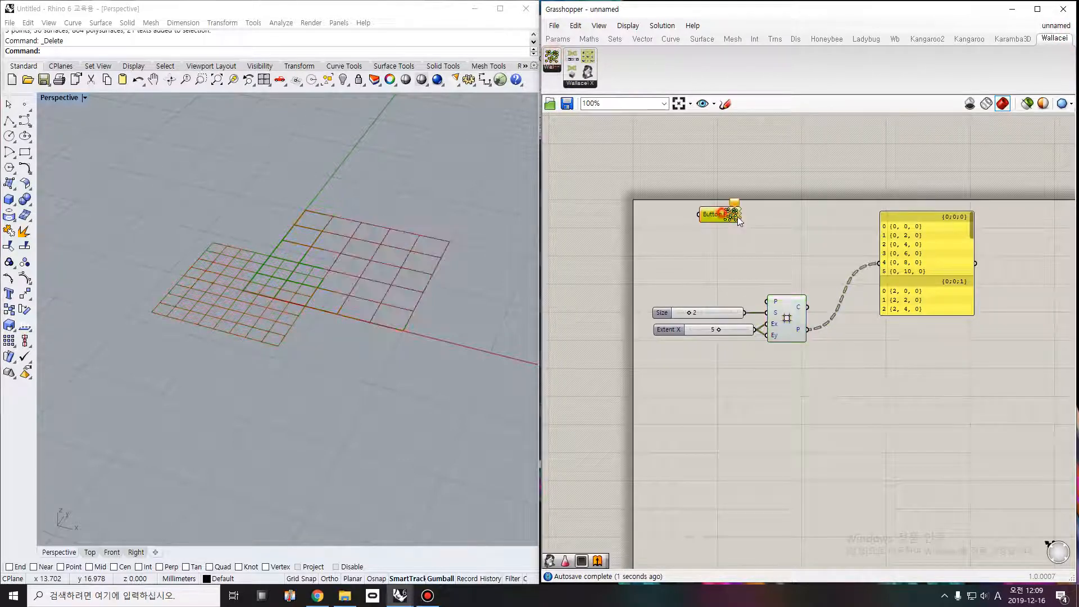
{"action": "left_click_drag", "start_coordinate": [739, 218], "coordinate": [745, 221]}
Add a Button to the canvas, connect it to the Wallacei component's input, and trigger it
{"action": "left_click", "coordinate": [558, 38]}
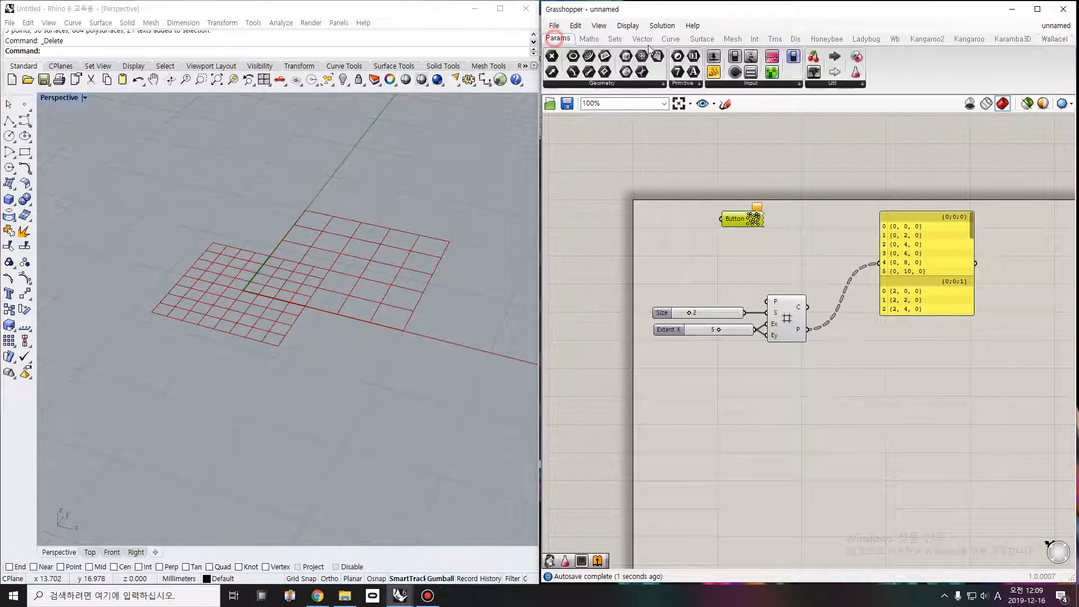
{"action": "left_click", "coordinate": [752, 84]}
{"action": "left_click", "coordinate": [833, 123]}
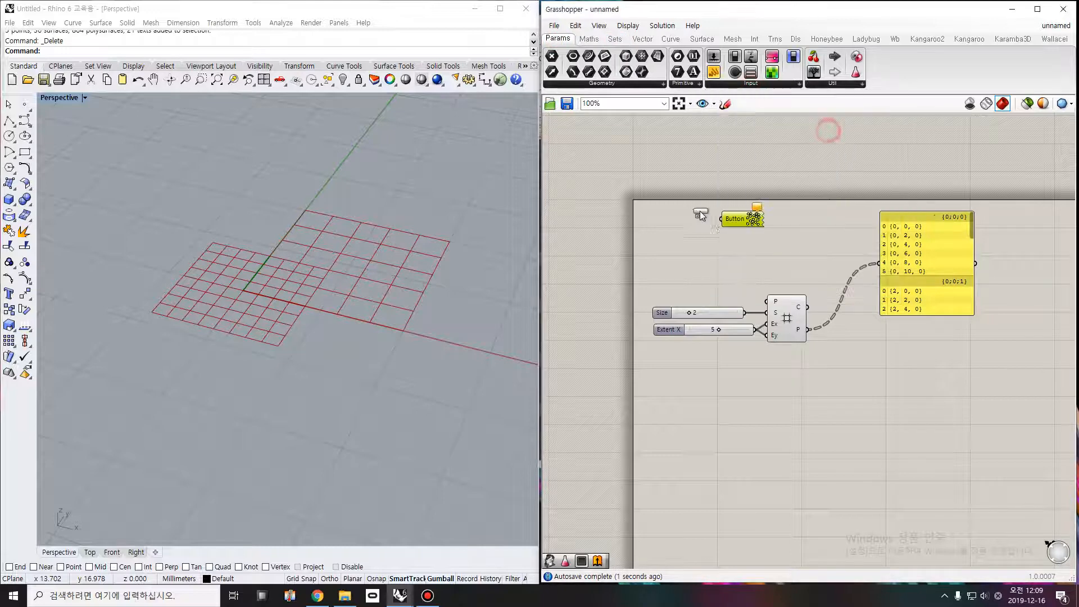
{"action": "left_click", "coordinate": [699, 217]}
{"action": "left_click_drag", "start_coordinate": [704, 219], "coordinate": [723, 221]}
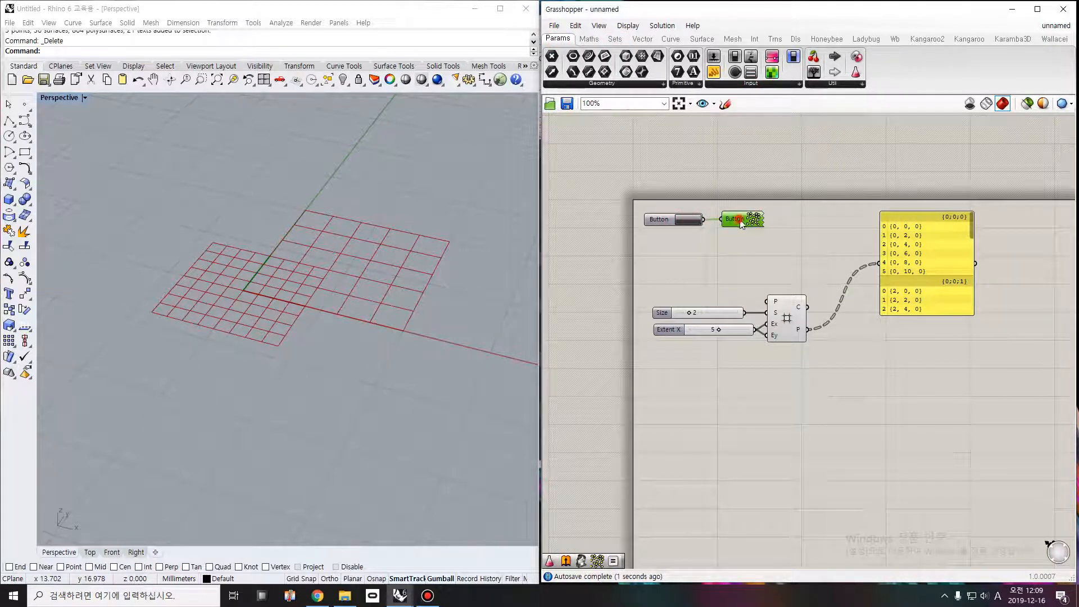
{"action": "left_click", "coordinate": [687, 221]}
Place a Vector XYZ component below the square grid component, discarding the Construct Point component placed first
{"action": "right_click_drag", "start_coordinate": [824, 333], "coordinate": [822, 215]}
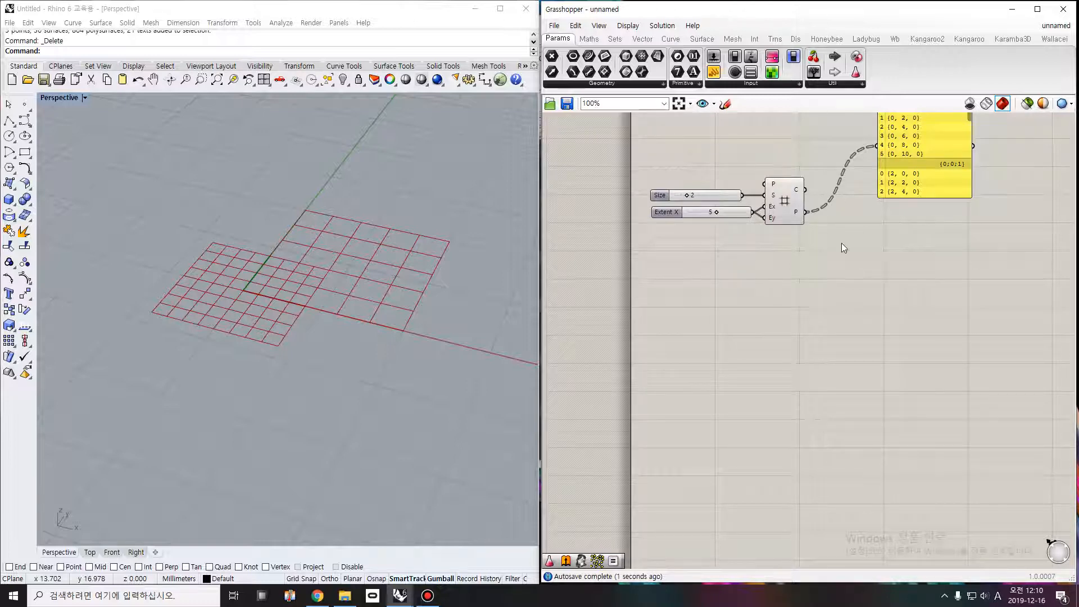
{"action": "left_click", "coordinate": [587, 39]}
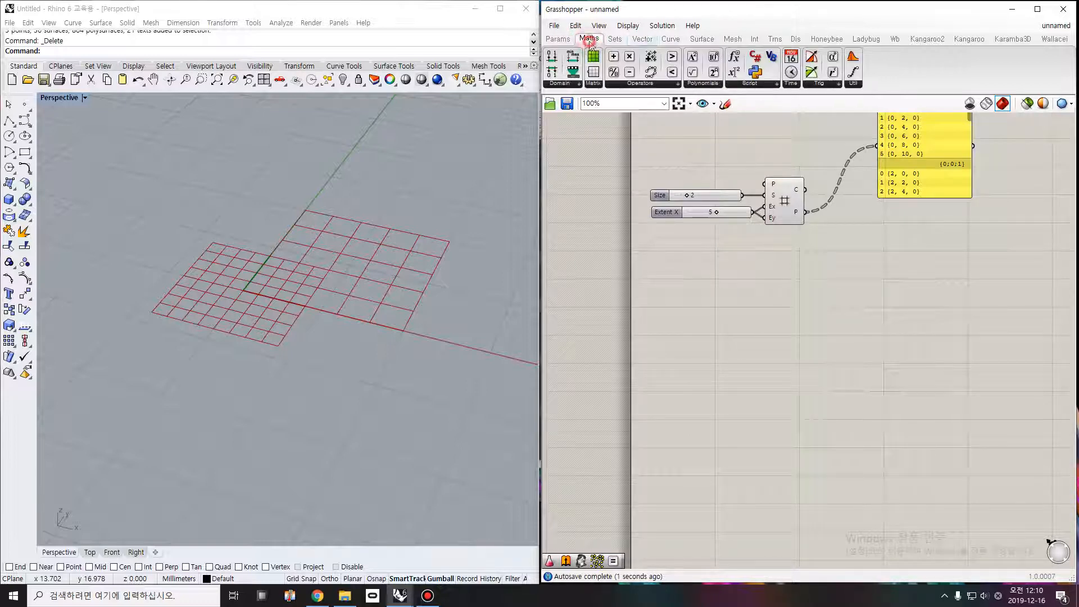
{"action": "left_click", "coordinate": [632, 41]}
{"action": "right_click_drag", "start_coordinate": [265, 303], "coordinate": [268, 298]}
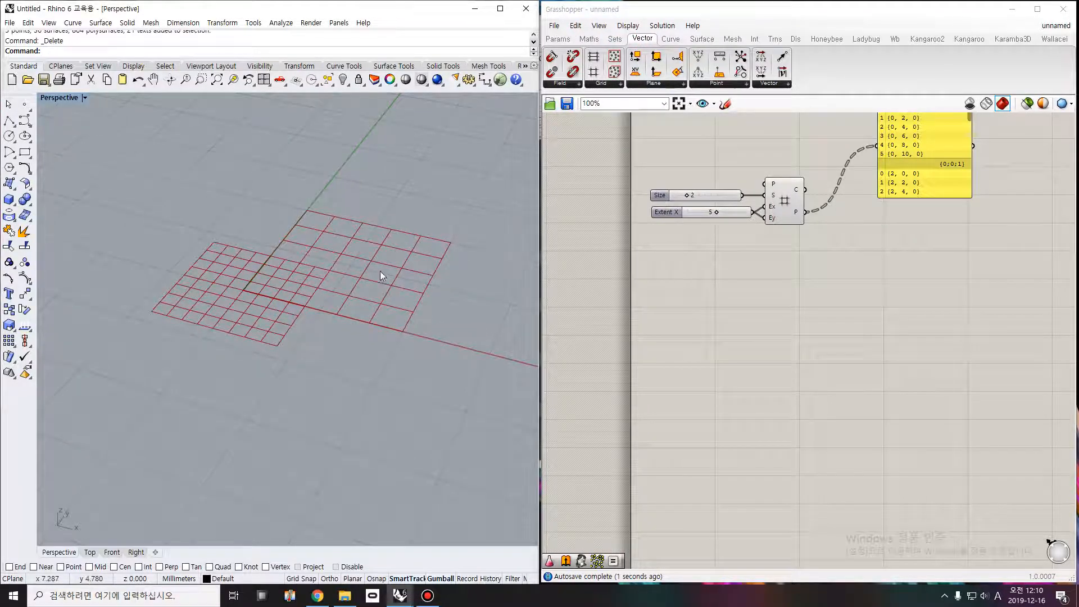
{"action": "scroll", "coordinate": [378, 269], "scroll_direction": "up", "scroll_amount": 5}
{"action": "right_click_drag", "start_coordinate": [378, 269], "coordinate": [416, 277]}
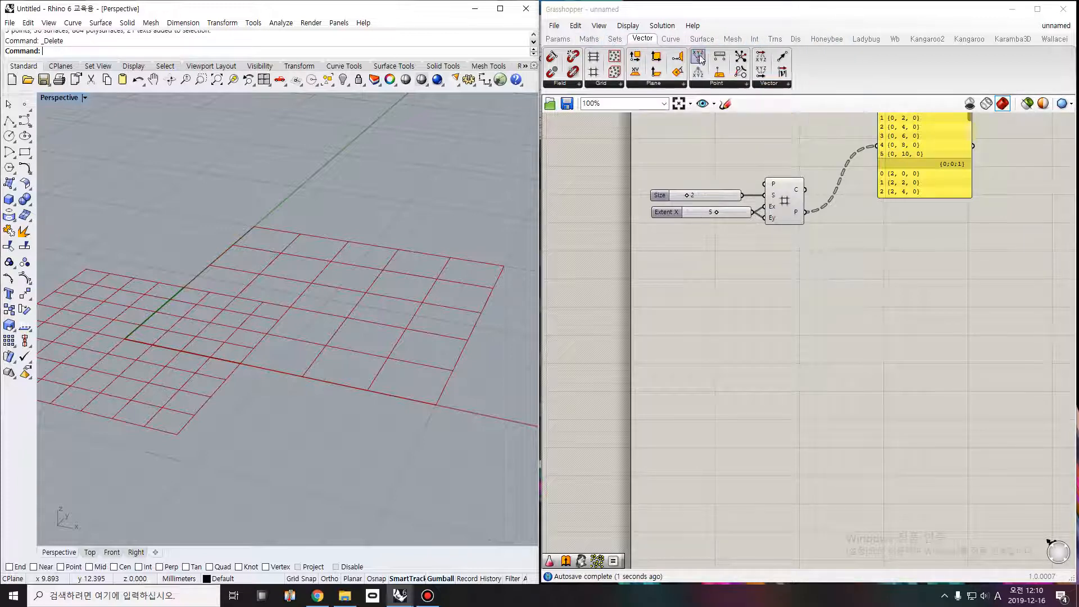
{"action": "left_click_drag", "start_coordinate": [697, 56], "coordinate": [785, 282]}
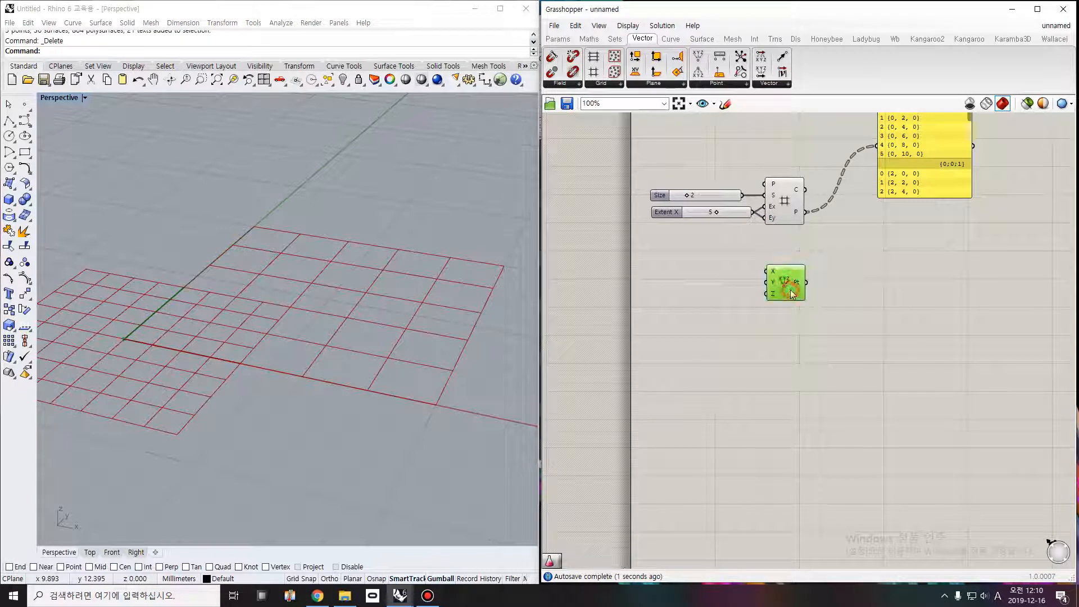
{"action": "key", "text": "Delete"}
{"action": "left_click_drag", "start_coordinate": [767, 75], "coordinate": [837, 309]}
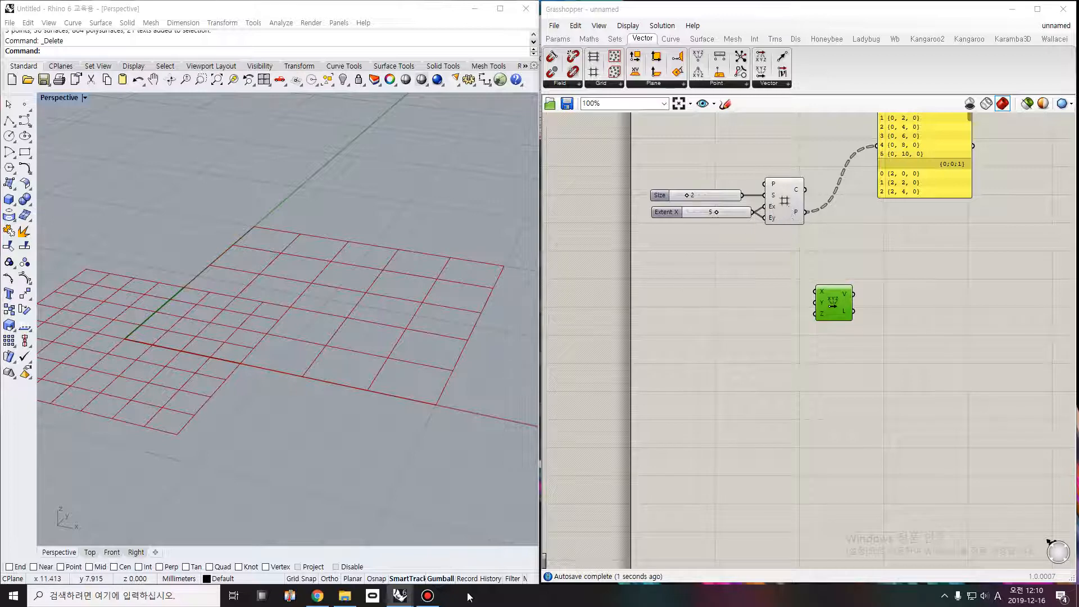
Inspect the square grid's Points output to find how many grid corner points it holds
{"action": "left_click", "coordinate": [427, 595]}
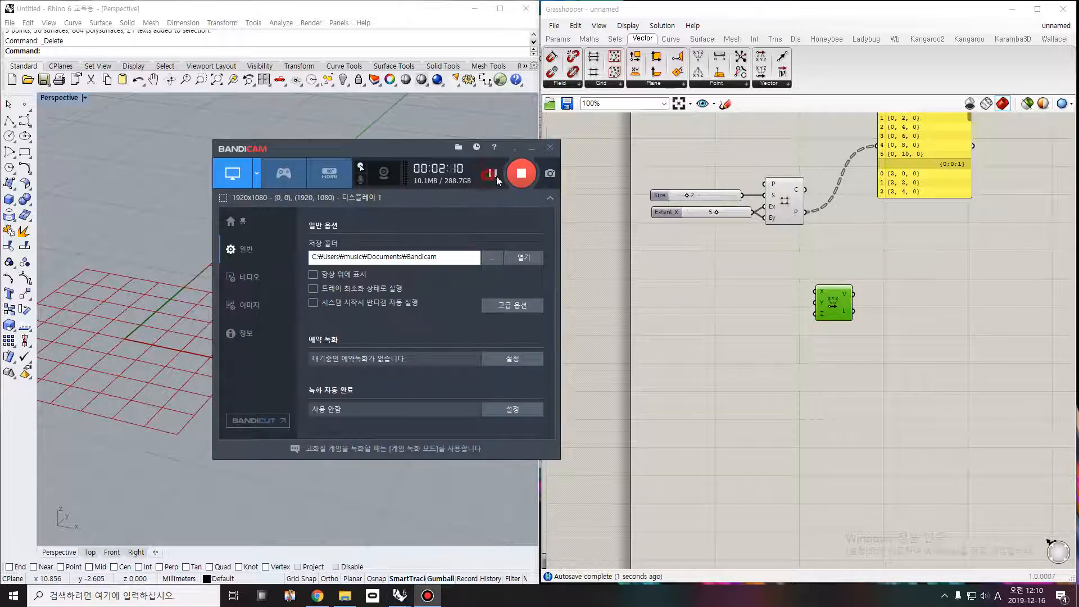
{"action": "left_click", "coordinate": [693, 258]}
{"action": "scroll", "coordinate": [809, 205], "scroll_direction": "up", "scroll_amount": 3}
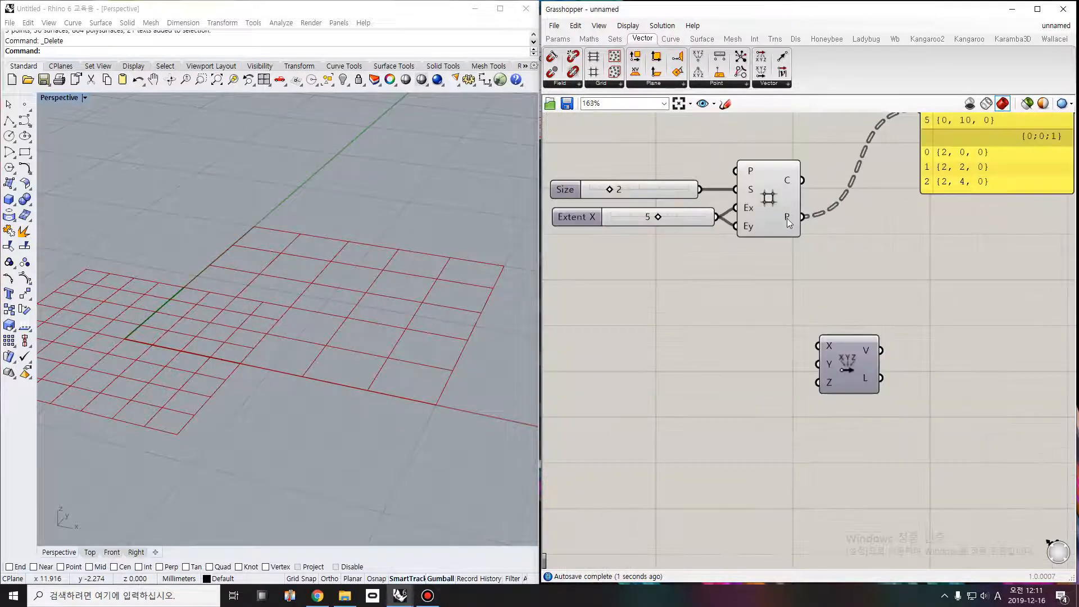
{"action": "mouse_move", "coordinate": [787, 219]}
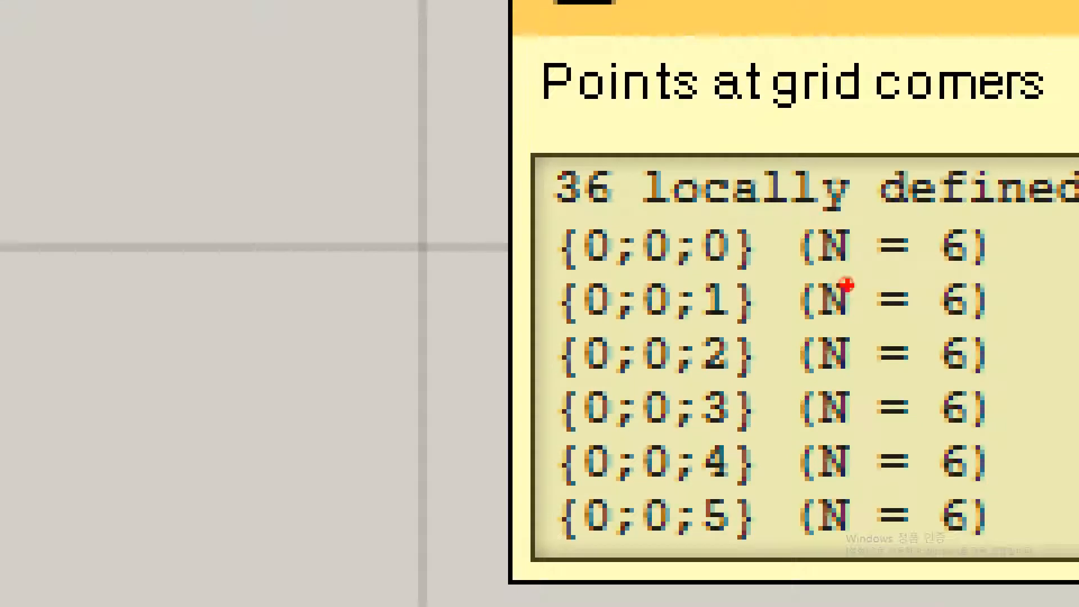
{"action": "mouse_move", "coordinate": [528, 128]}
{"action": "left_mouse_down", "text": "ctrl"}
{"action": "mouse_move", "coordinate": [640, 208]}
{"action": "mouse_move", "coordinate": [640, 231]}
{"action": "left_mouse_up", "text": "ctrl"}
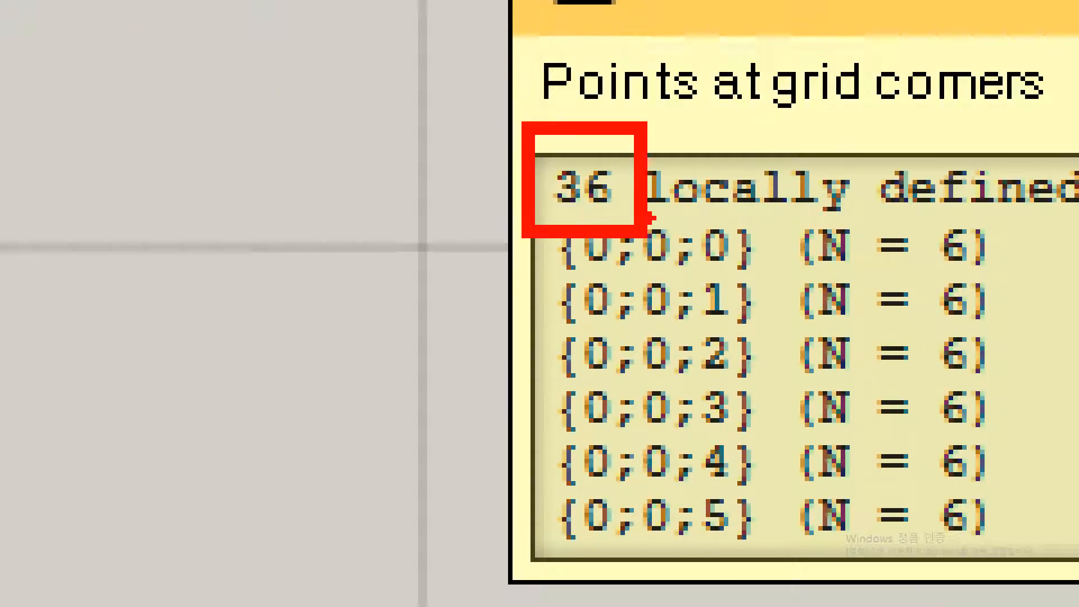
{"action": "left_click_drag", "start_coordinate": [672, 137], "coordinate": [627, 185]}
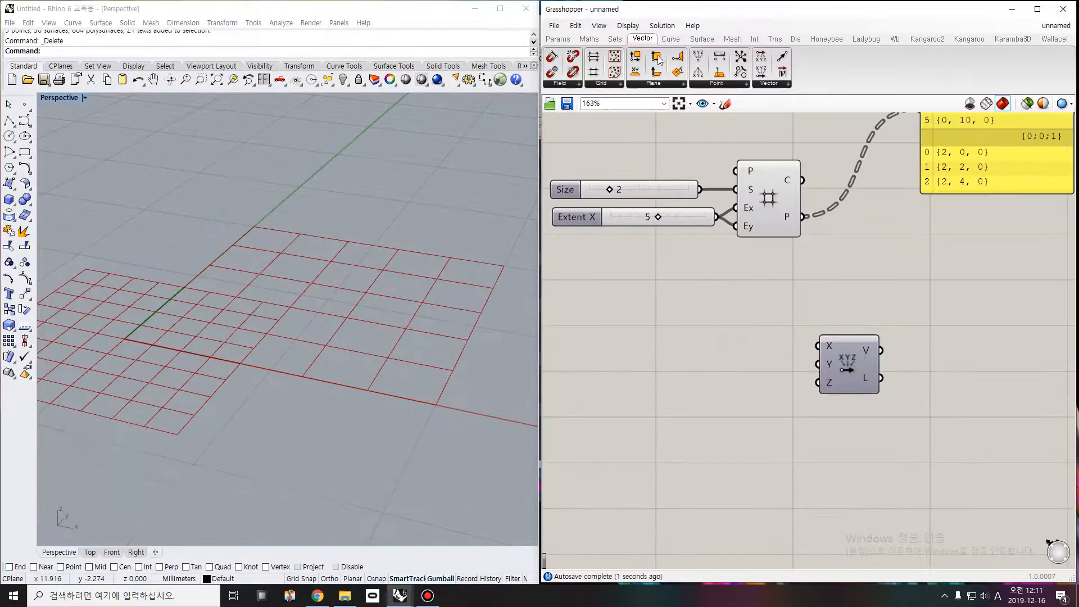
Place a Gene Pool below the square grid component's sliders and set its gene count to 36
{"action": "left_click", "coordinate": [558, 38]}
{"action": "left_click_drag", "start_coordinate": [693, 282], "coordinate": [677, 323]}
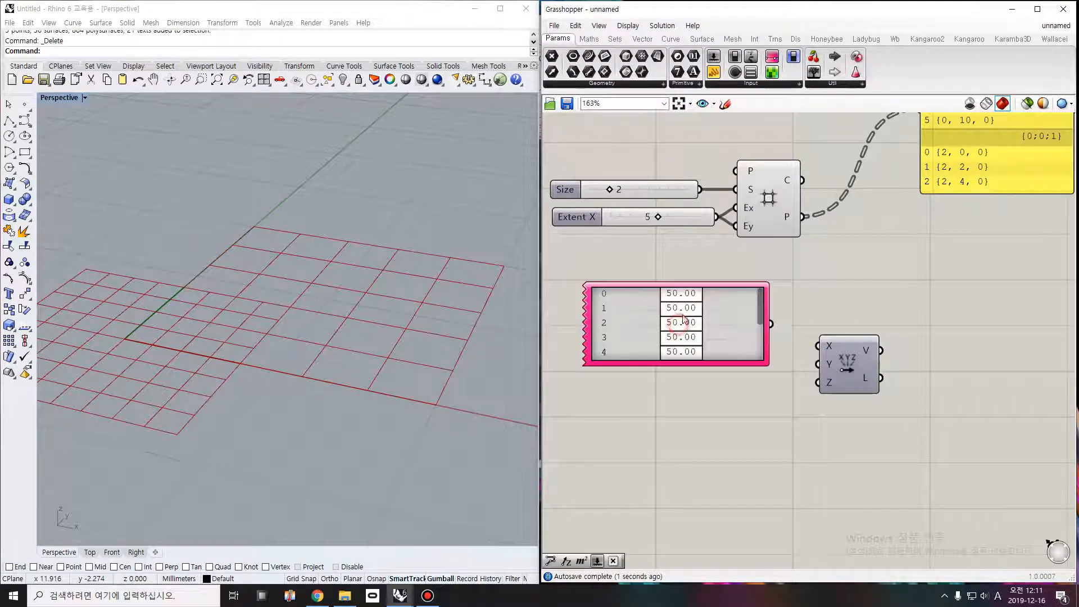
{"action": "scroll", "coordinate": [669, 320], "scroll_direction": "down", "scroll_amount": 3}
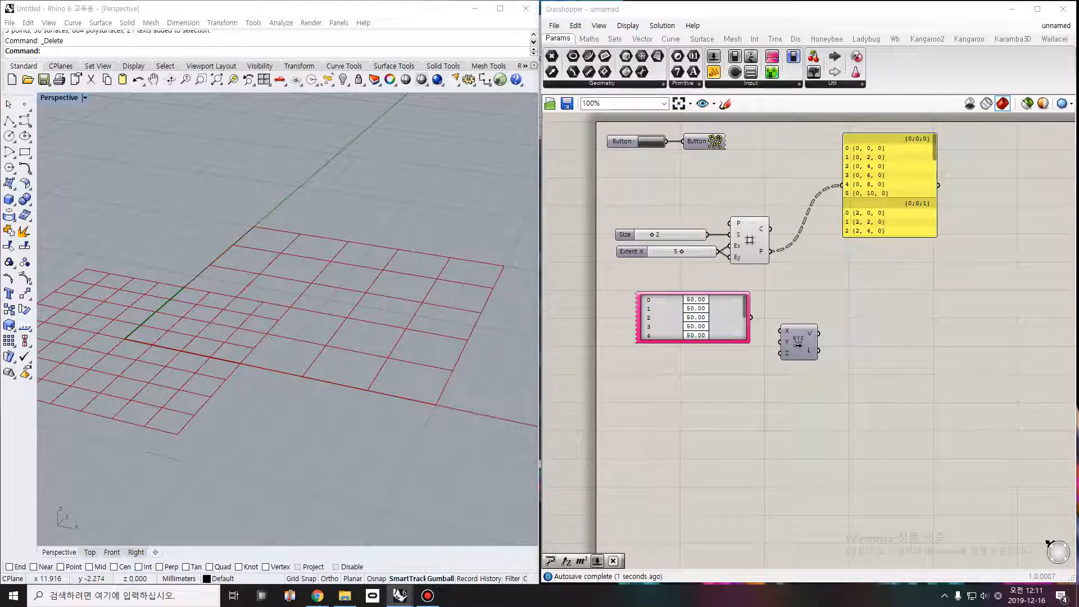
{"action": "double_click", "coordinate": [671, 312]}
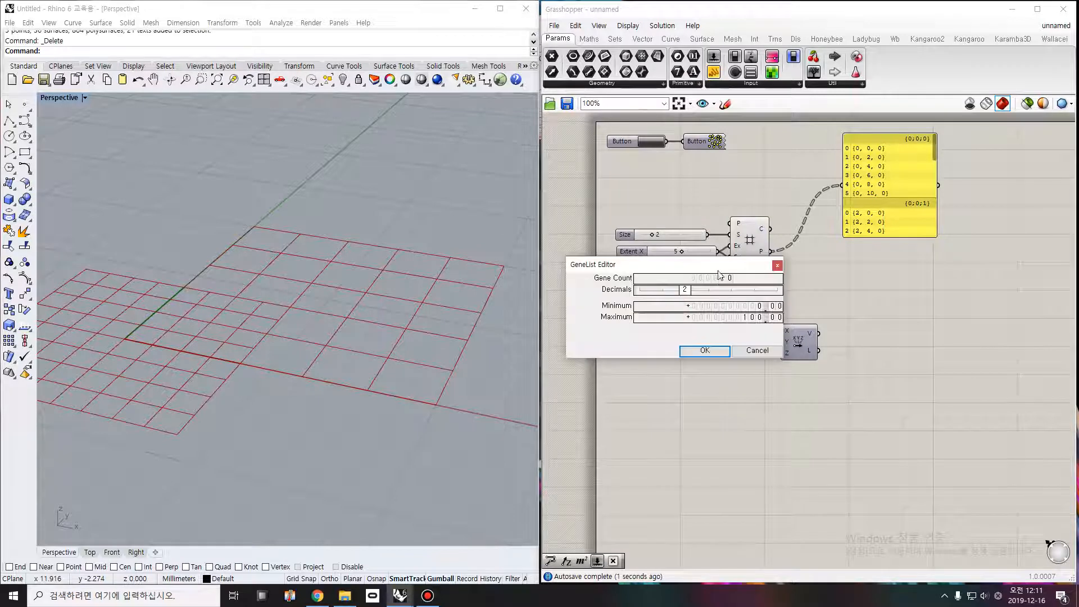
{"action": "left_click", "coordinate": [719, 277]}
{"action": "double_click", "coordinate": [719, 278]}
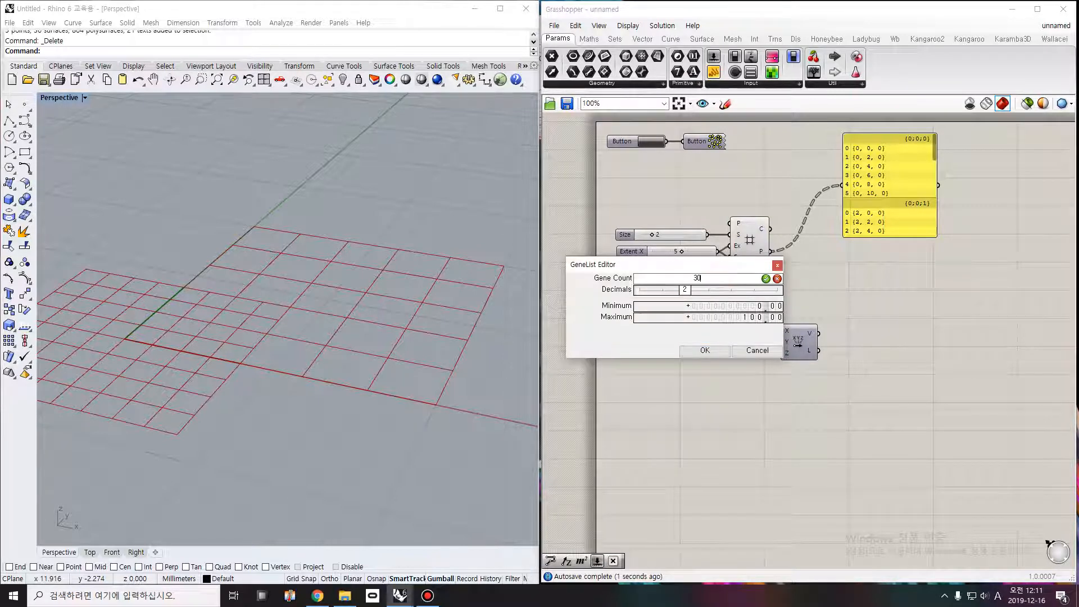
{"action": "left_click", "coordinate": [703, 350]}
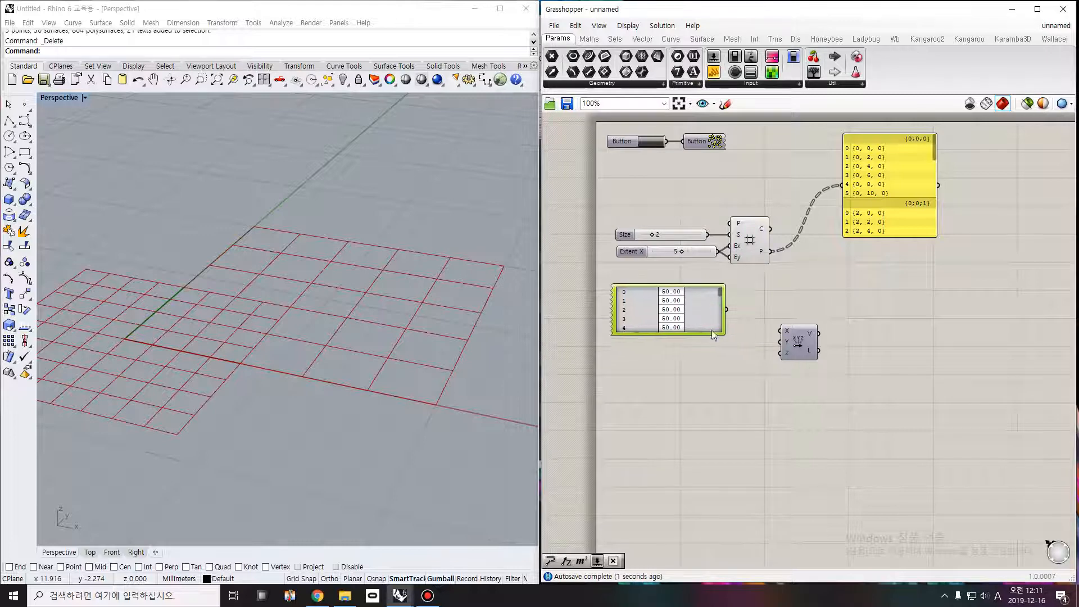
Set the gene pool's minimum to -0.8 and its maximum to 0.8
{"action": "double_click", "coordinate": [716, 324]}
{"action": "double_click", "coordinate": [777, 315]}
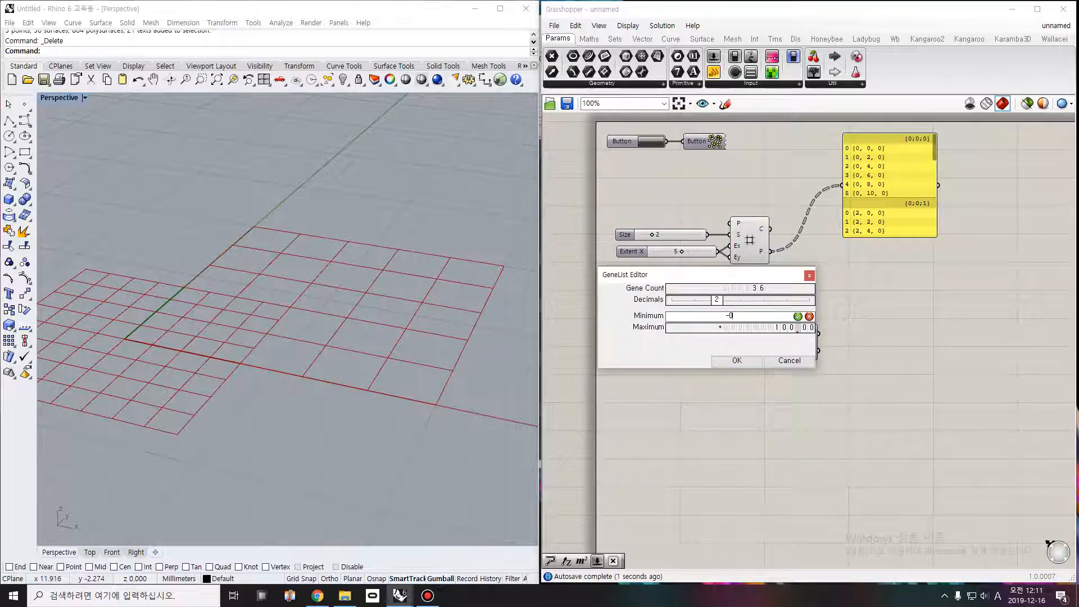
{"action": "type", "text": "-0.8"}
{"action": "key", "text": "Return"}
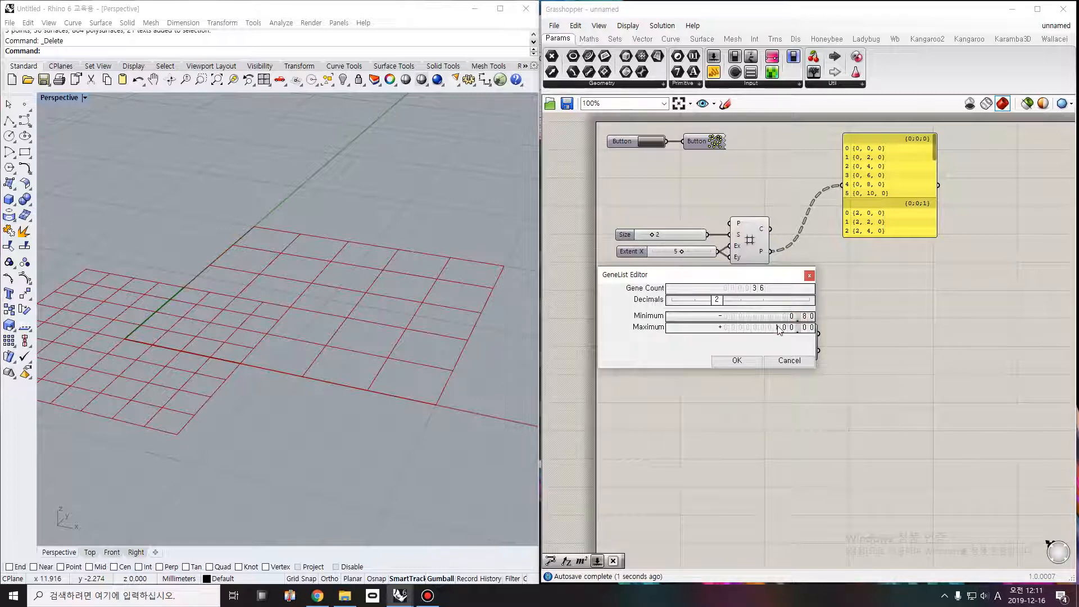
{"action": "double_click", "coordinate": [778, 327]}
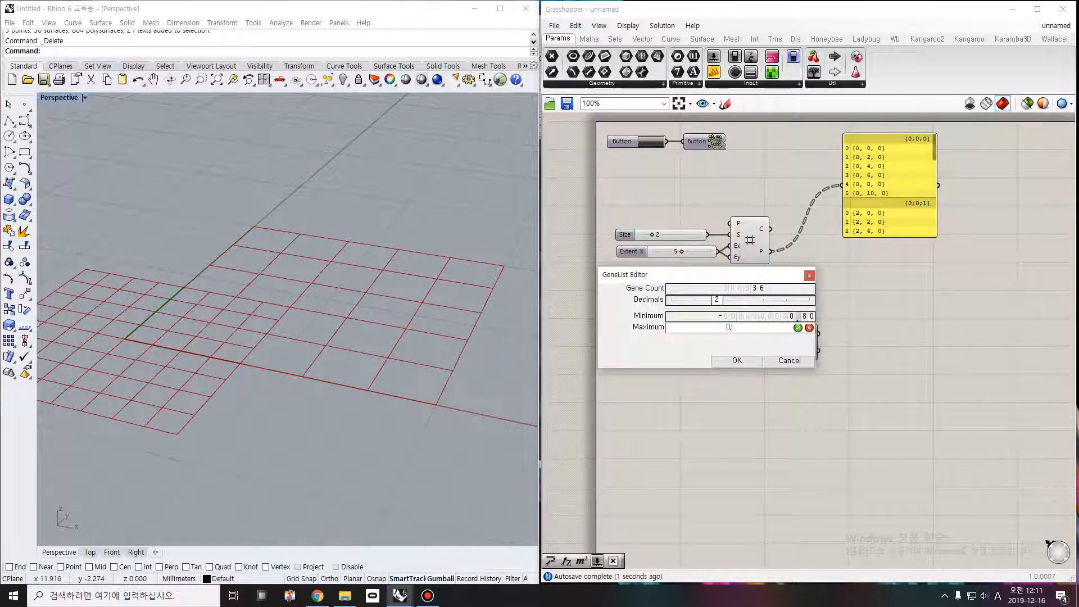
{"action": "left_click", "coordinate": [797, 327]}
{"action": "left_click", "coordinate": [737, 360]}
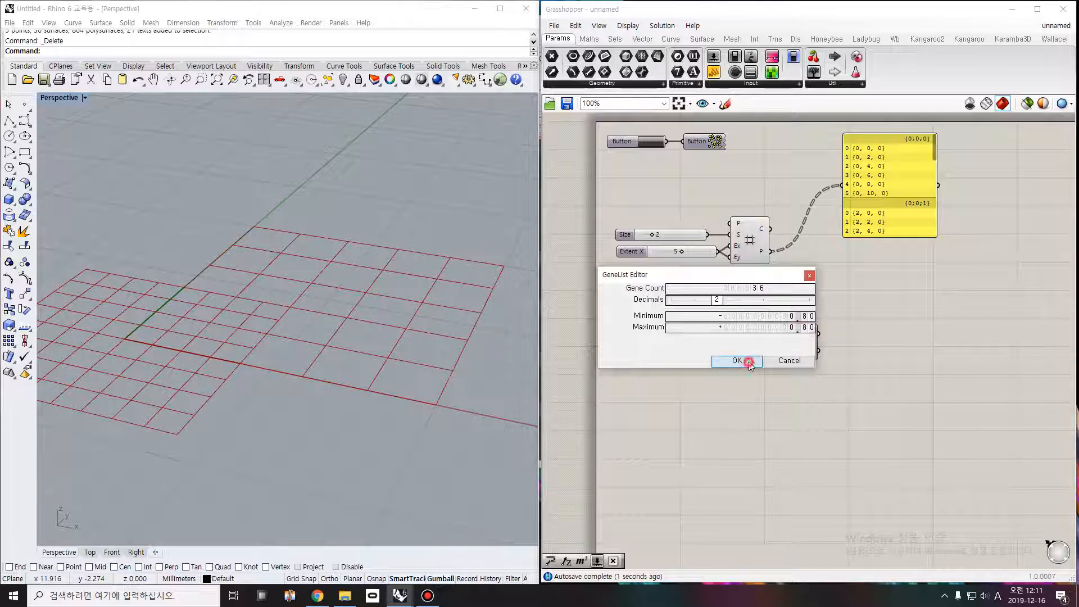
Randomize the gene pool 100%, then wire it to Vector XYZ's X input and a duplicate of it to the Y input
{"action": "right_click", "coordinate": [710, 313]}
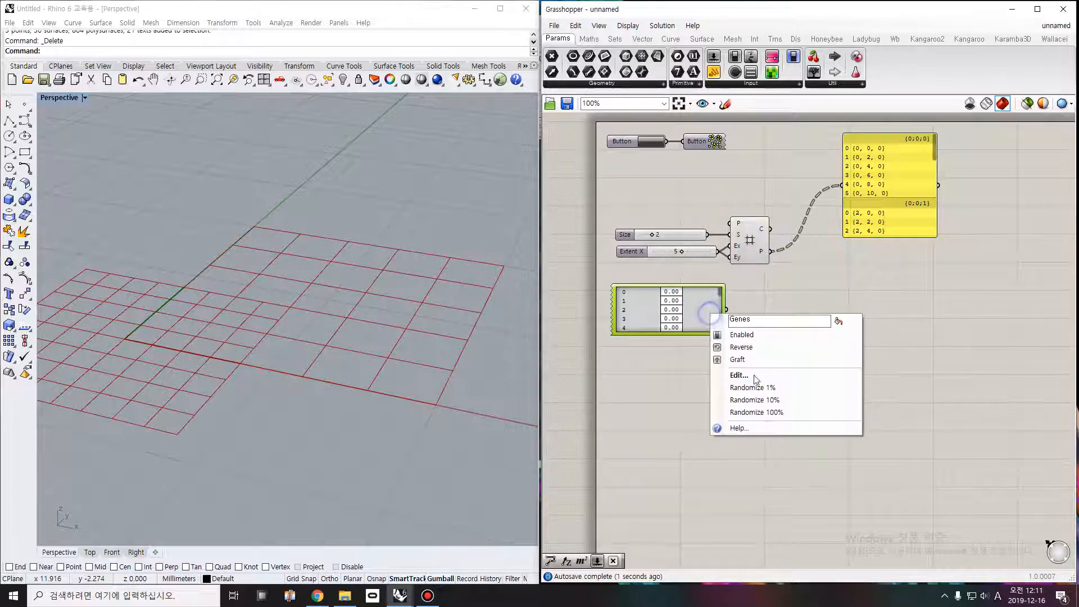
{"action": "left_click", "coordinate": [766, 414]}
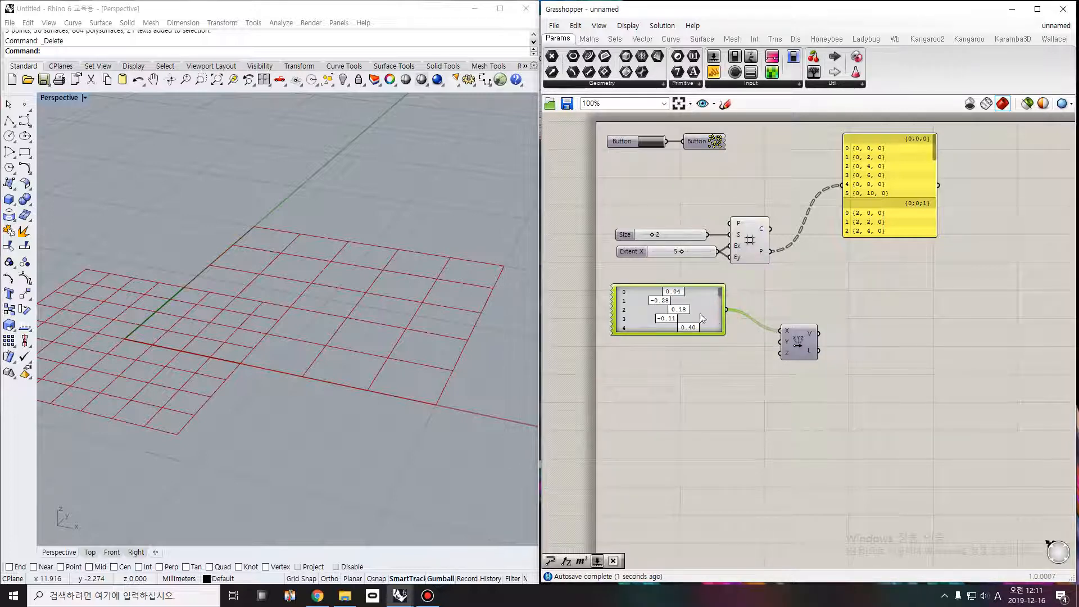
{"action": "key", "text": "ctrl+c"}
{"action": "key", "text": "ctrl+v"}
{"action": "left_click_drag", "start_coordinate": [717, 319], "coordinate": [784, 344]}
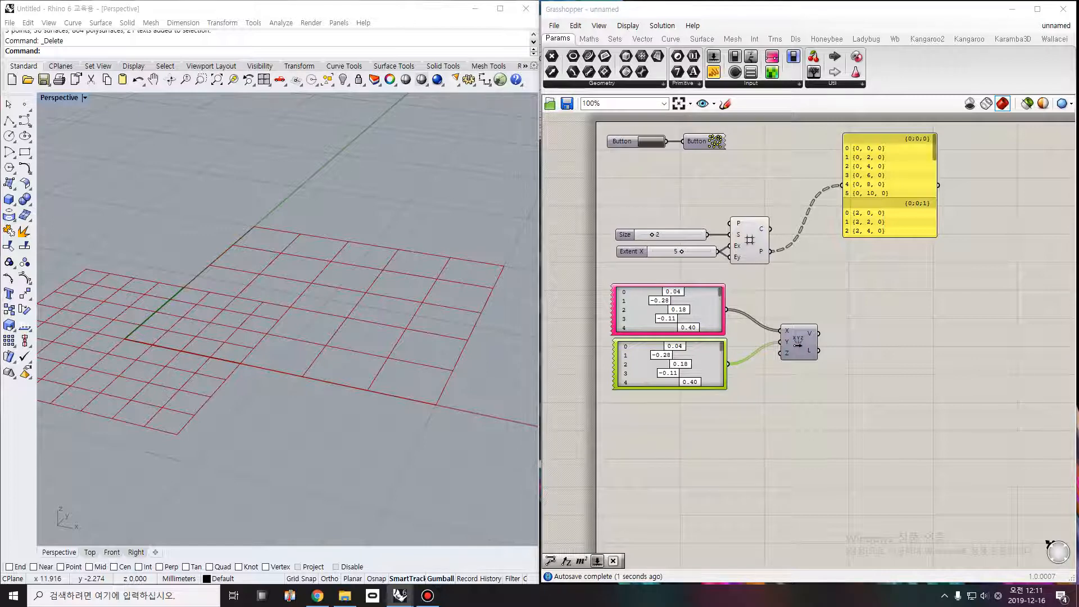
Duplicate the second gene pool and place the copy directly below it
{"action": "right_click_drag", "start_coordinate": [698, 388], "coordinate": [713, 329]}
{"action": "left_click", "coordinate": [703, 348]}
{"action": "left_click", "coordinate": [718, 314]}
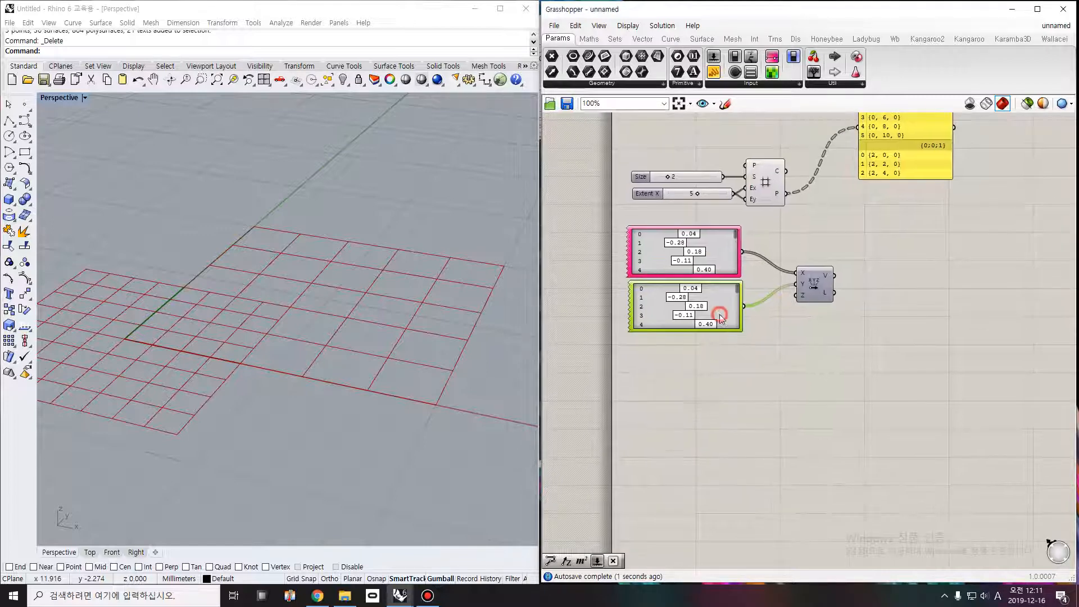
{"action": "key", "text": "ctrl+c"}
{"action": "key", "text": "ctrl+v"}
{"action": "left_click_drag", "start_coordinate": [733, 311], "coordinate": [723, 361]}
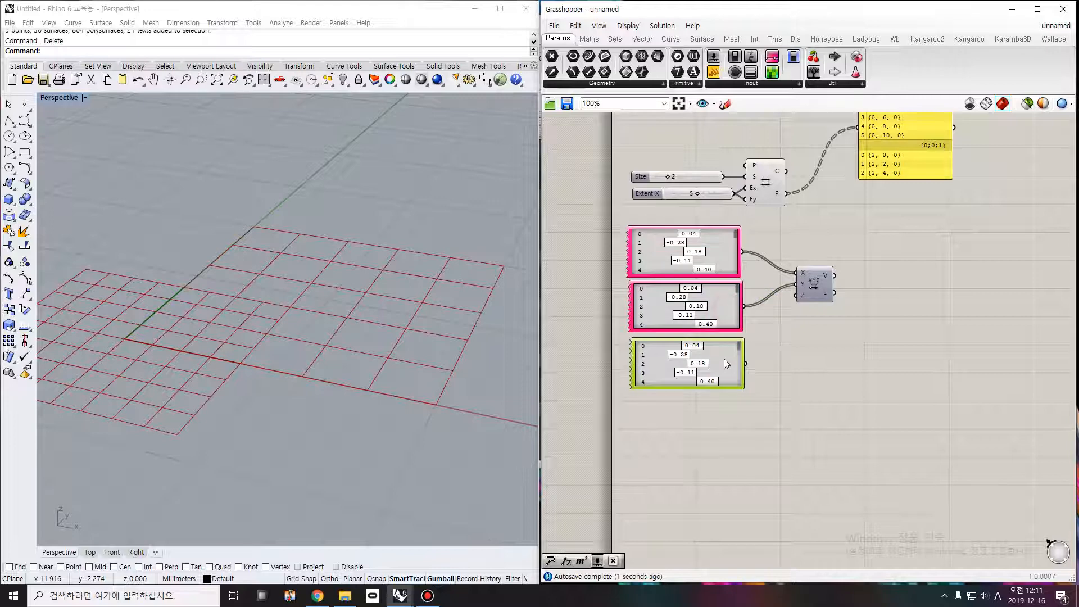
Set the third gene pool's minimum to 2 and its maximum to 5
{"action": "double_click", "coordinate": [721, 366]}
{"action": "double_click", "coordinate": [790, 368]}
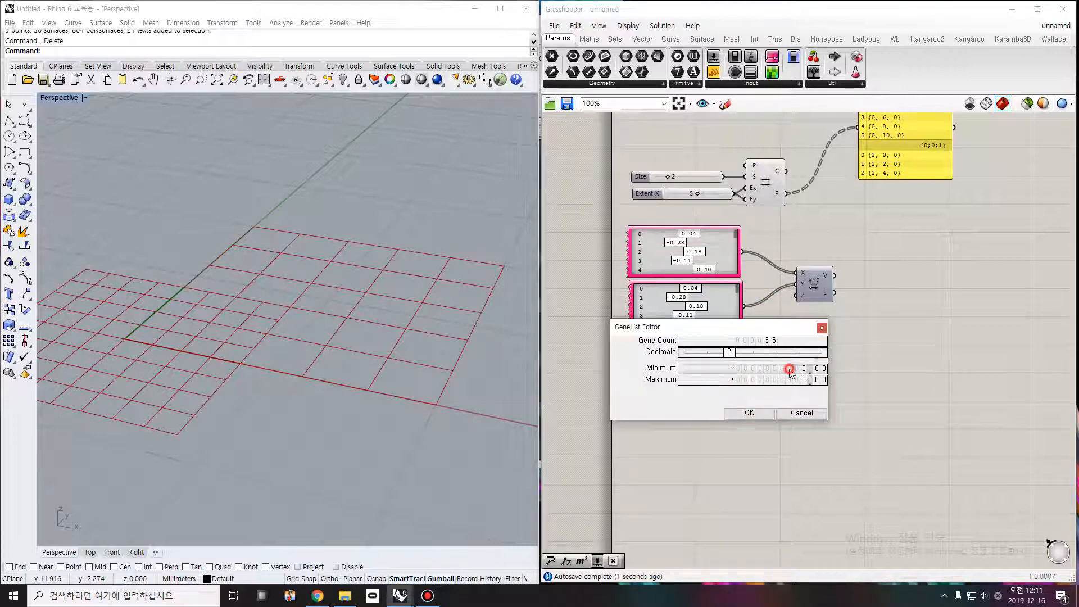
{"action": "key", "text": "Return"}
{"action": "double_click", "coordinate": [789, 379]}
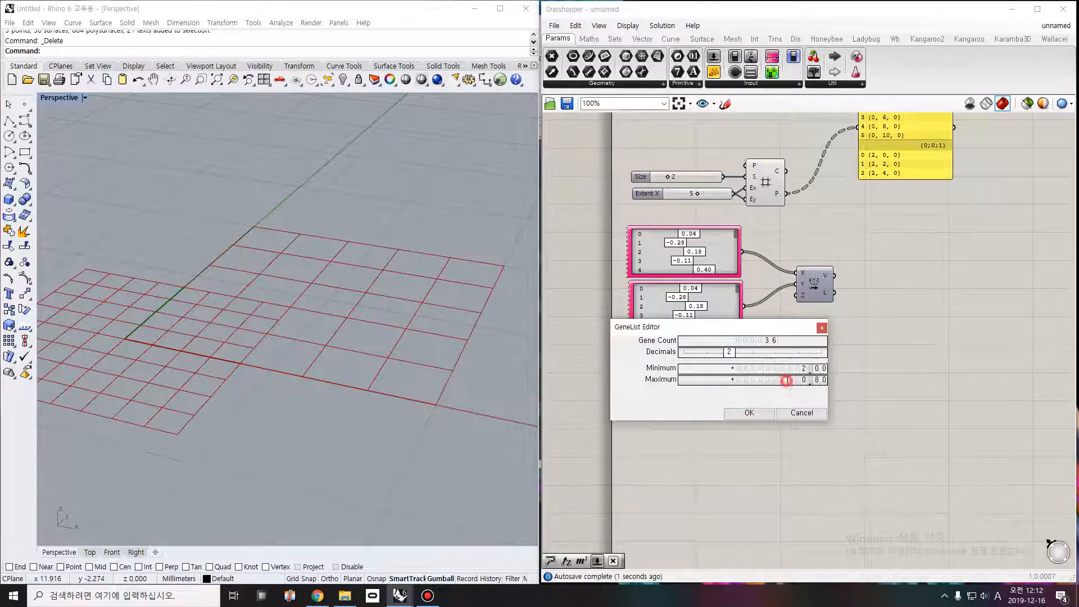
{"action": "type", "text": "5"}
{"action": "key", "text": "Return"}
{"action": "left_click", "coordinate": [749, 413]}
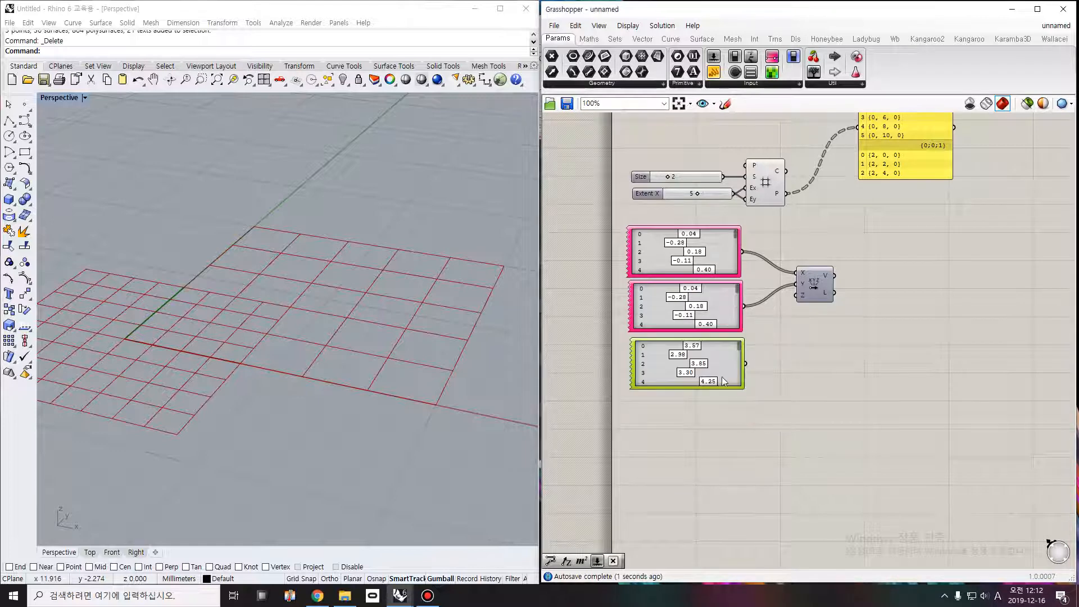
Randomize the third gene pool 100% and connect it to Vector XYZ's Z input
{"action": "right_click", "coordinate": [730, 359]}
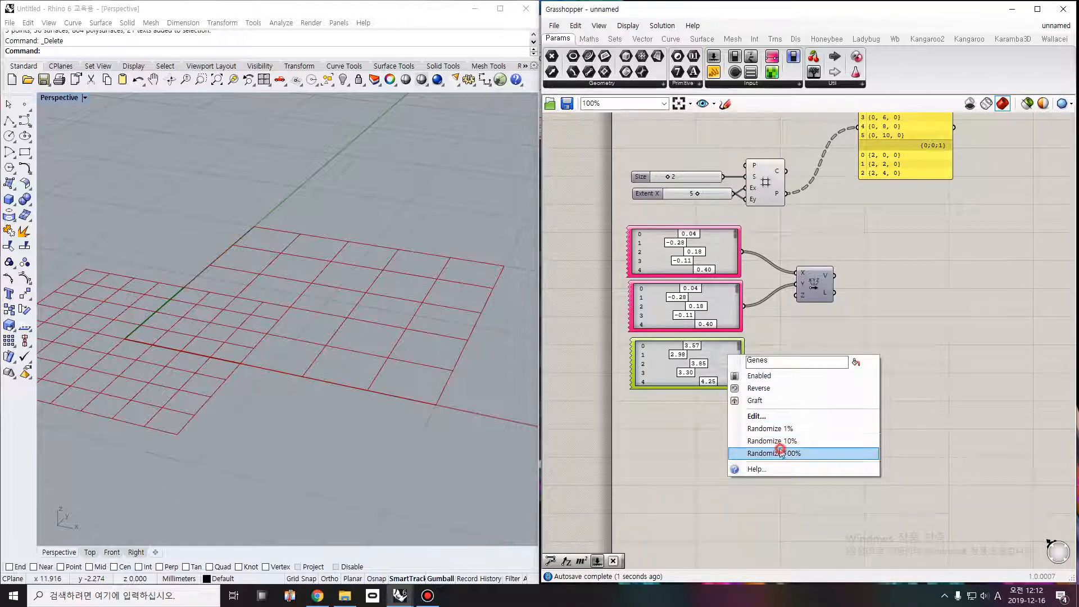
{"action": "left_click", "coordinate": [782, 447]}
{"action": "left_click_drag", "start_coordinate": [744, 365], "coordinate": [798, 295]}
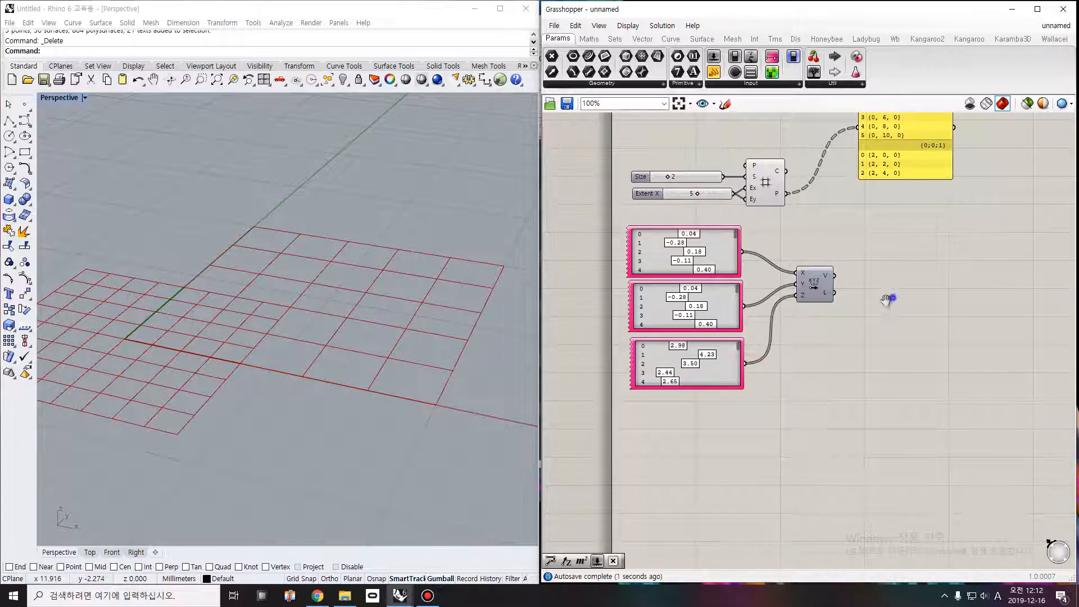
Add a panel beside the Vector XYZ component, connect it to the Vector output, and read through the listed vectors
{"action": "right_click_drag", "start_coordinate": [888, 301], "coordinate": [791, 360]}
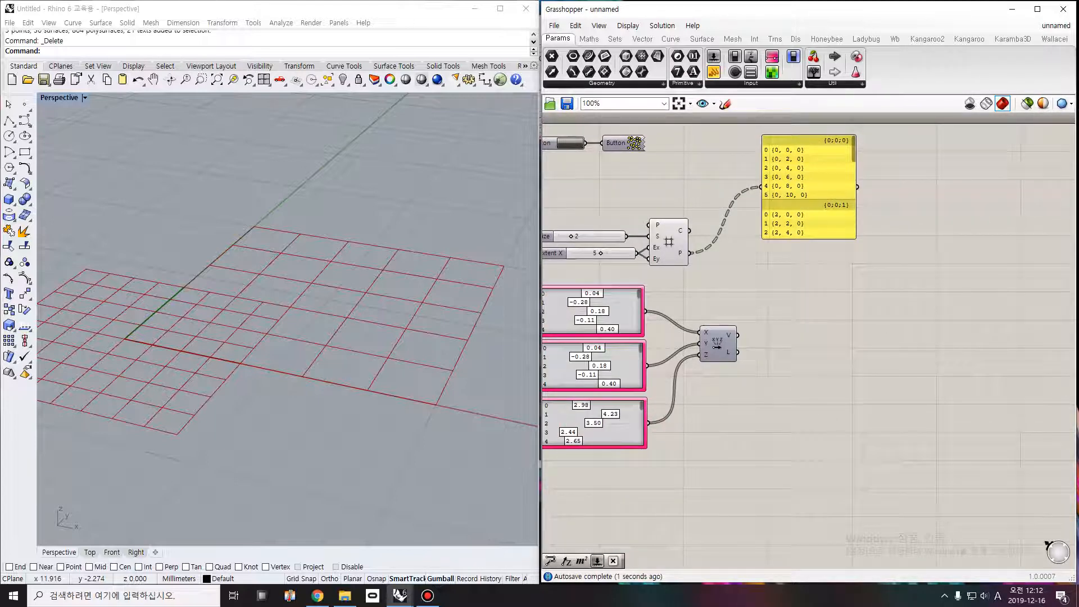
{"action": "left_click_drag", "start_coordinate": [713, 72], "coordinate": [809, 376]}
{"action": "left_click_drag", "start_coordinate": [745, 349], "coordinate": [829, 535]}
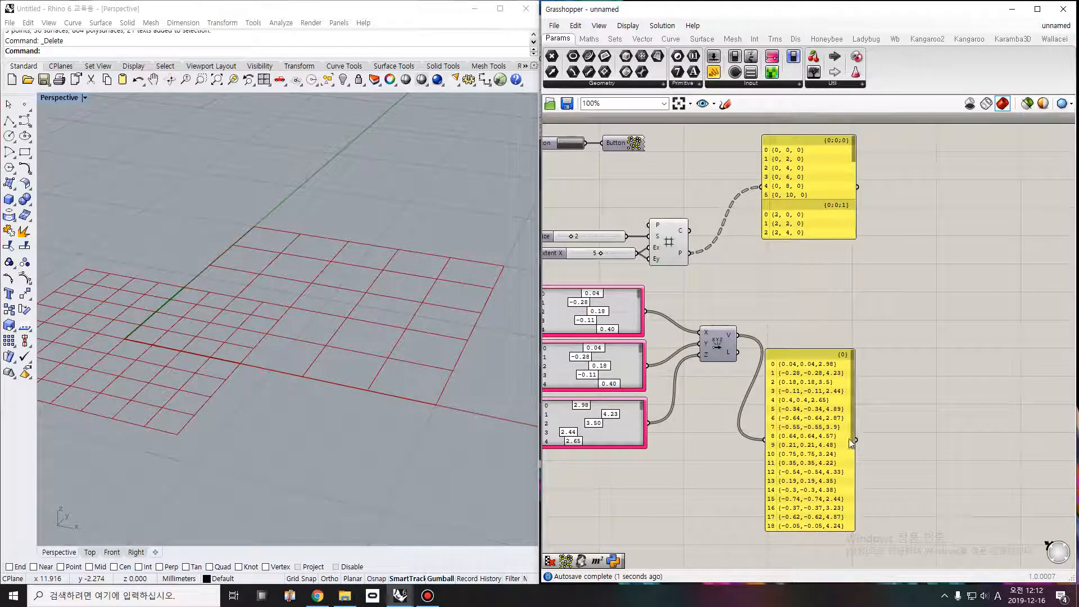
{"action": "scroll", "coordinate": [839, 481], "scroll_direction": "down", "scroll_amount": 3}
{"action": "scroll", "coordinate": [839, 481], "scroll_direction": "down", "scroll_amount": 5}
{"action": "left_click_drag", "start_coordinate": [802, 465], "coordinate": [806, 491]}
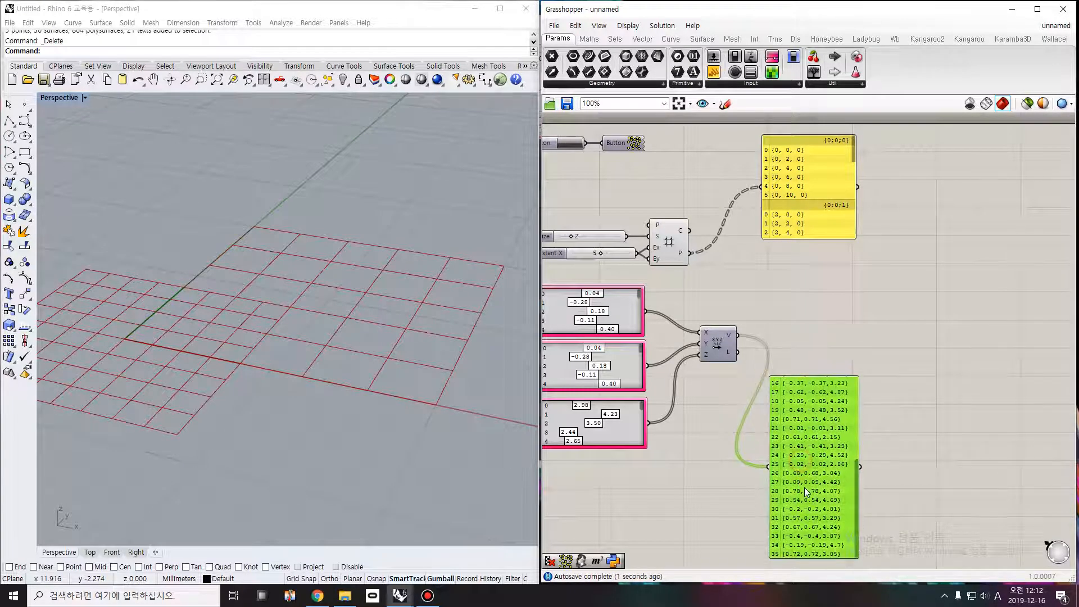
Compare the branch structure of the square grid's points with the flat list of vectors
{"action": "left_click", "coordinate": [796, 221]}
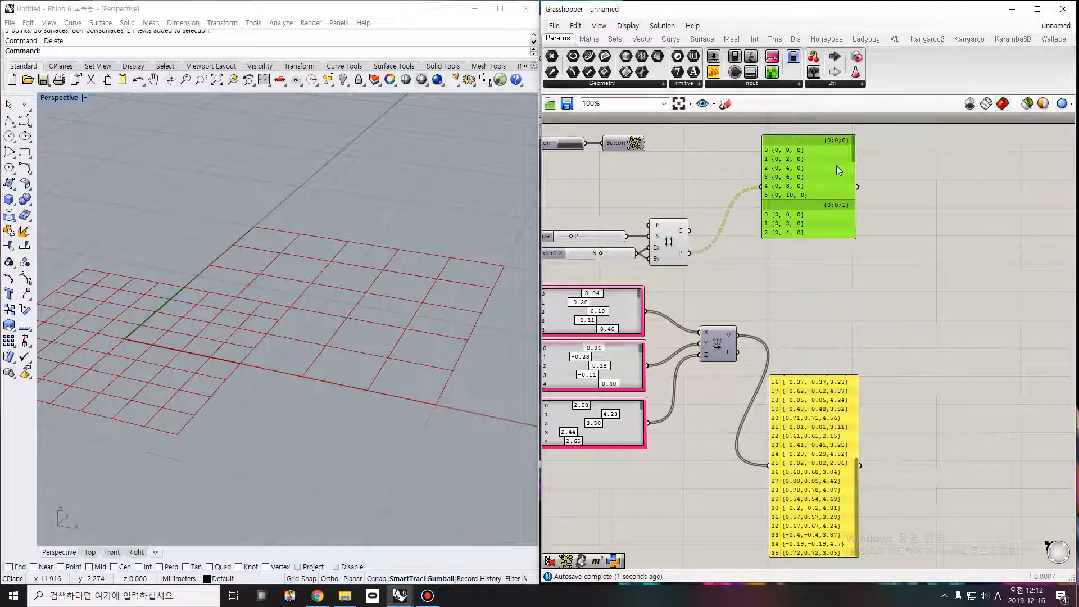
{"action": "mouse_move", "coordinate": [852, 148]}
{"action": "left_mouse_down"}
{"action": "mouse_move", "coordinate": [855, 167]}
{"action": "mouse_move", "coordinate": [855, 136]}
{"action": "left_mouse_up"}
{"action": "right_click_drag", "start_coordinate": [697, 274], "coordinate": [740, 277]}
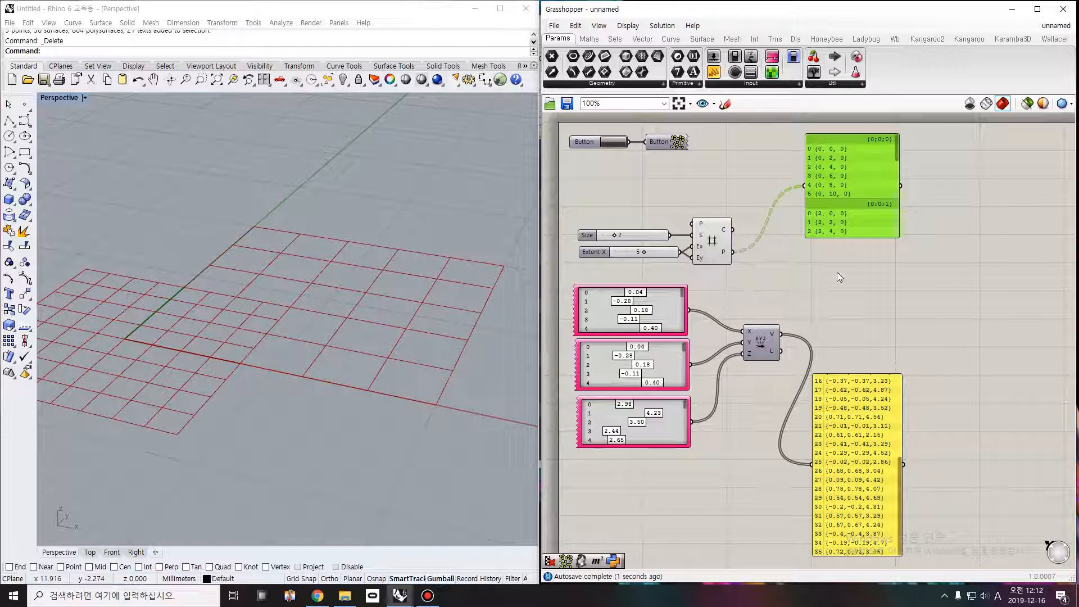
{"action": "left_click", "coordinate": [724, 245]}
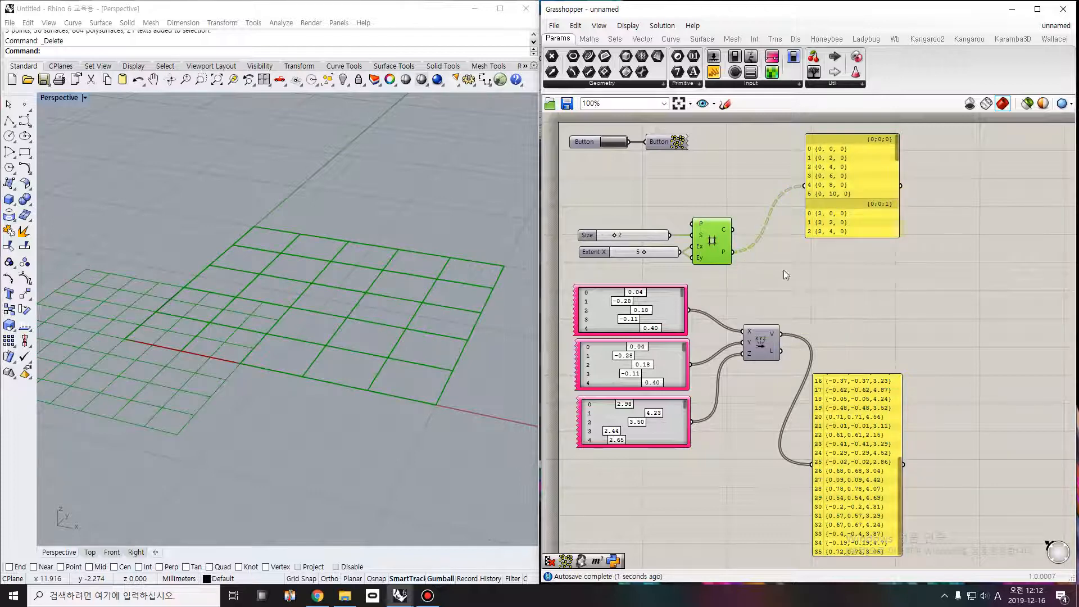
{"action": "left_click", "coordinate": [878, 270]}
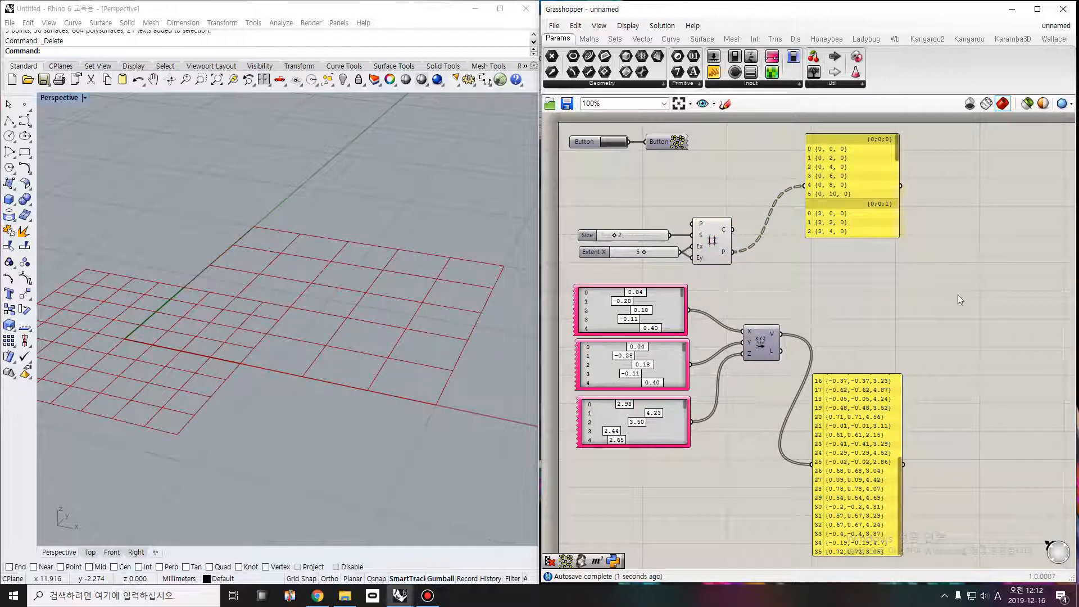
Place an Unflatten Tree component between the grid points panel and the vector panel
{"action": "left_click", "coordinate": [588, 39]}
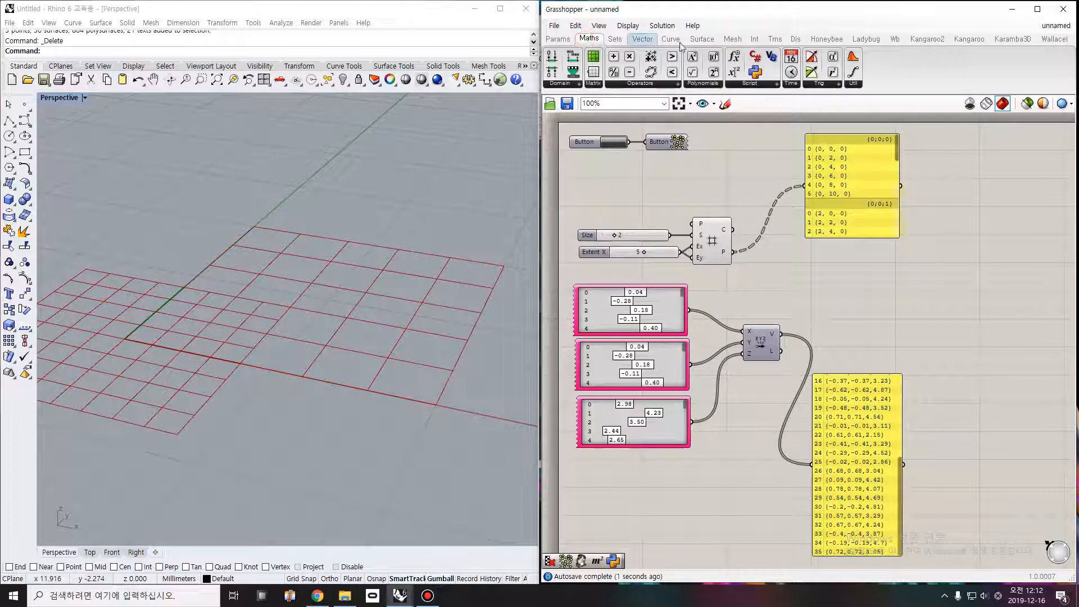
{"action": "left_click", "coordinate": [615, 39]}
{"action": "left_click", "coordinate": [802, 83]}
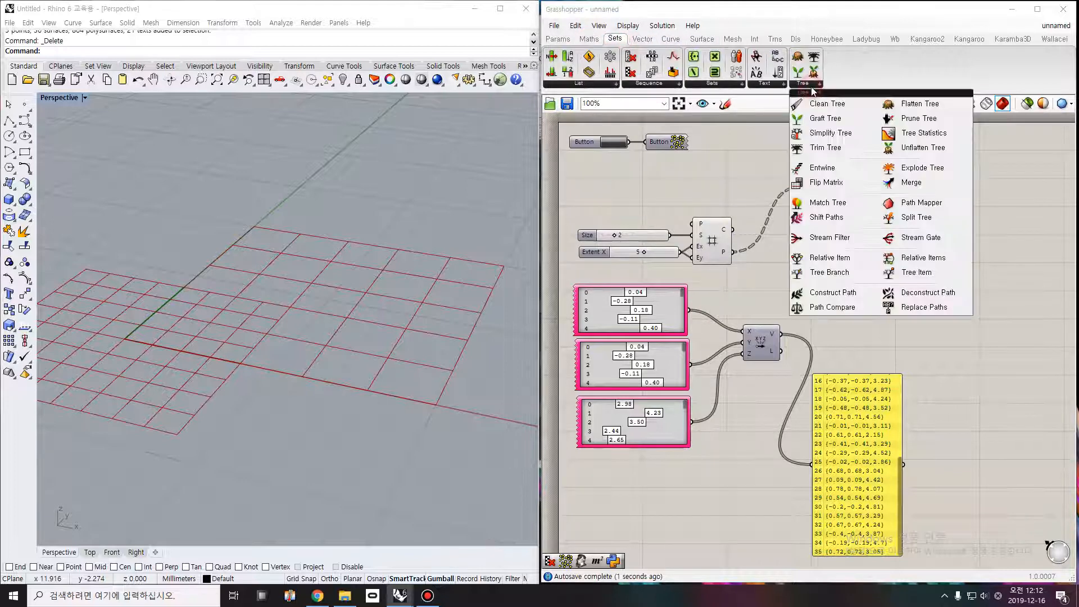
{"action": "left_click", "coordinate": [912, 149]}
{"action": "left_click", "coordinate": [860, 316]}
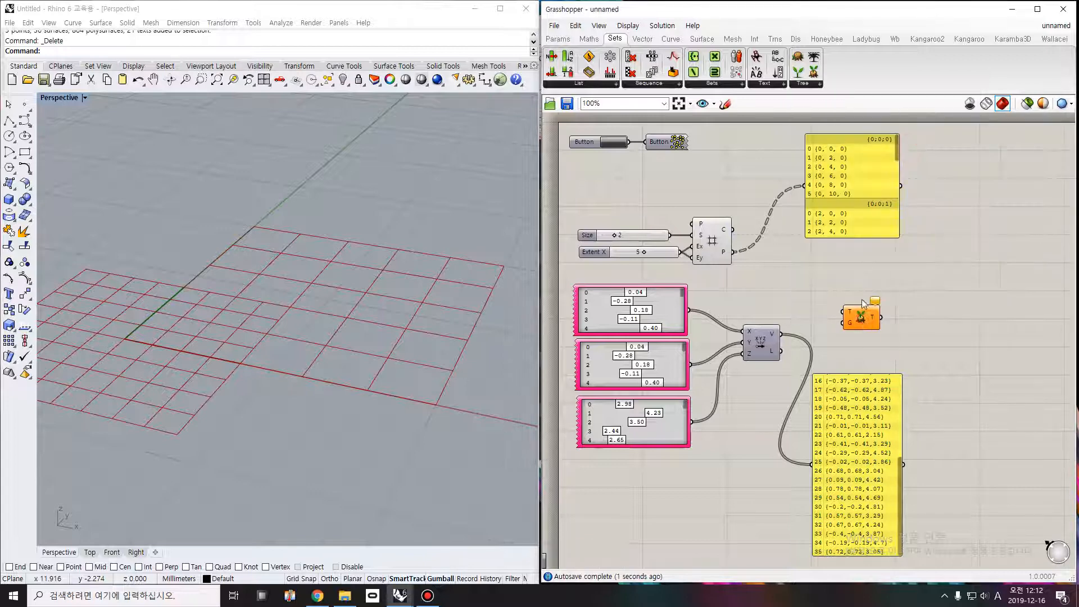
{"action": "left_click", "coordinate": [797, 56]}
{"action": "left_click", "coordinate": [853, 274]}
{"action": "scroll", "coordinate": [861, 278], "scroll_direction": "up", "scroll_amount": 2}
{"action": "left_click", "coordinate": [864, 280]}
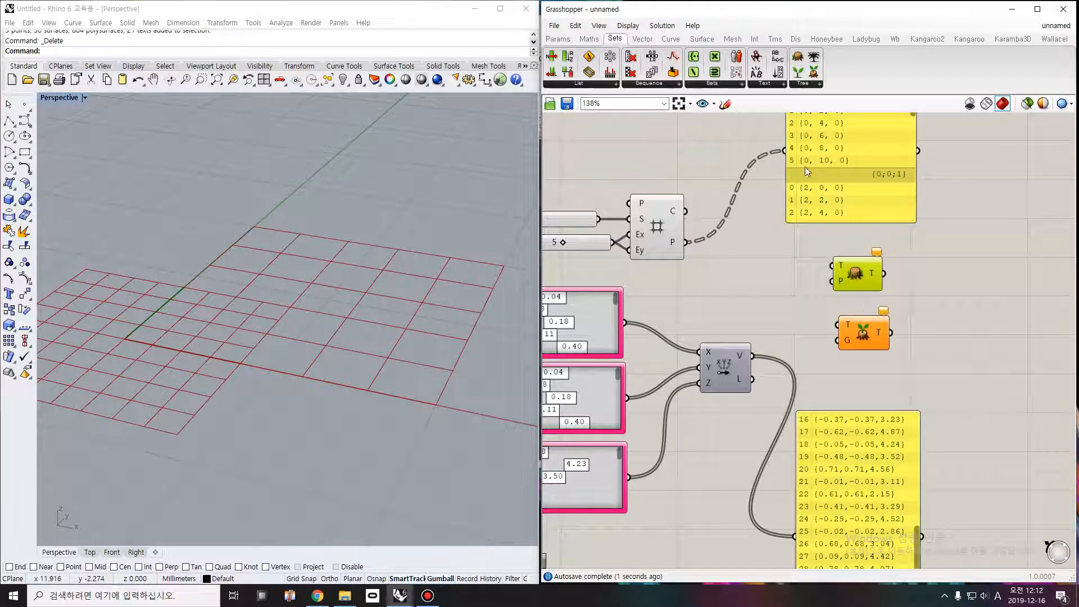
{"action": "right_click_drag", "start_coordinate": [809, 181], "coordinate": [801, 213]}
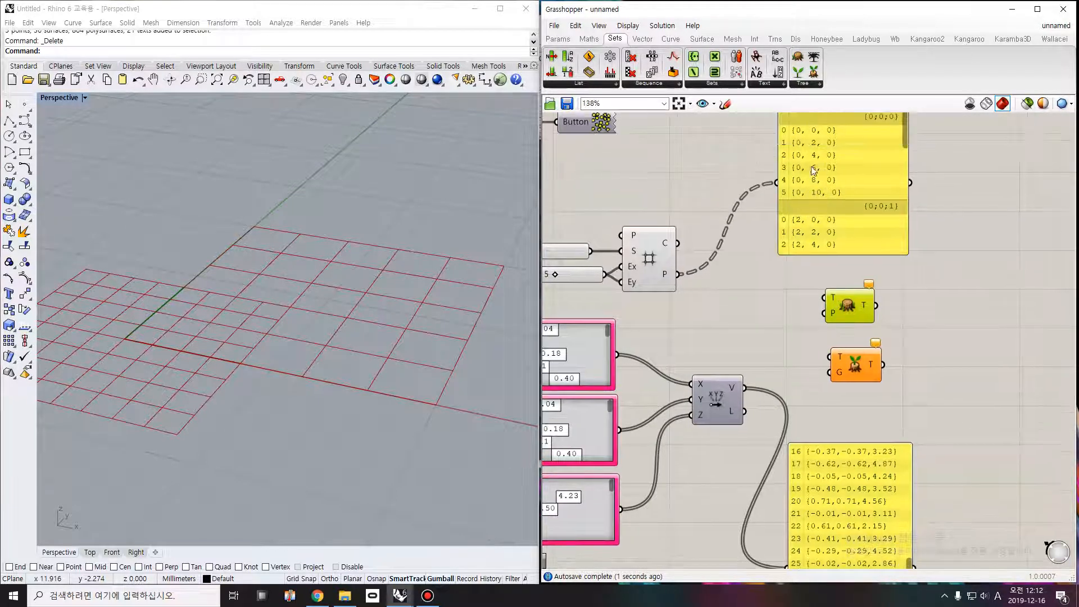
{"action": "left_click", "coordinate": [830, 207]}
{"action": "left_click", "coordinate": [847, 307]}
{"action": "key", "text": "Delete"}
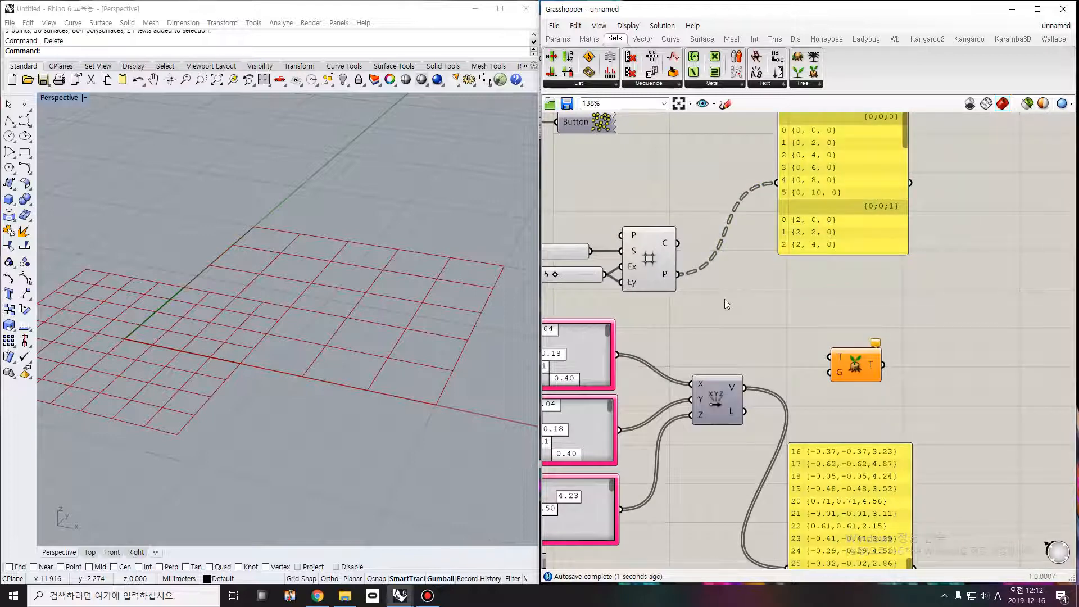
Connect the Vector XYZ component's Vector output to the Unflatten Tree component's Tree input
{"action": "right_click_drag", "start_coordinate": [724, 359], "coordinate": [736, 315]}
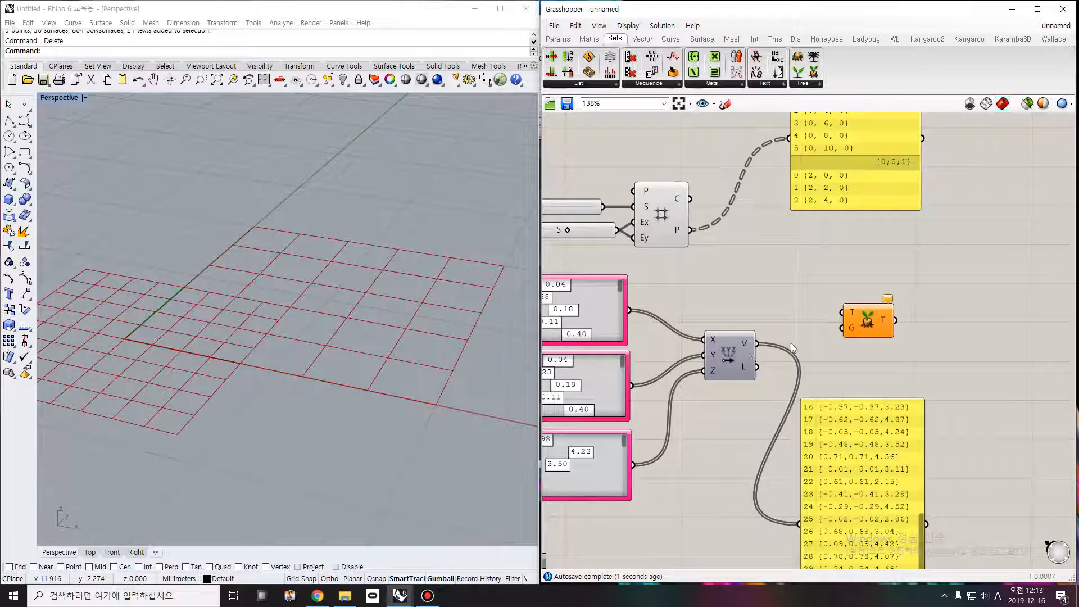
{"action": "left_click", "coordinate": [734, 356]}
{"action": "right_click_drag", "start_coordinate": [844, 333], "coordinate": [824, 273]}
{"action": "left_click", "coordinate": [843, 400]}
{"action": "scroll", "coordinate": [842, 396], "scroll_direction": "down", "scroll_amount": 3}
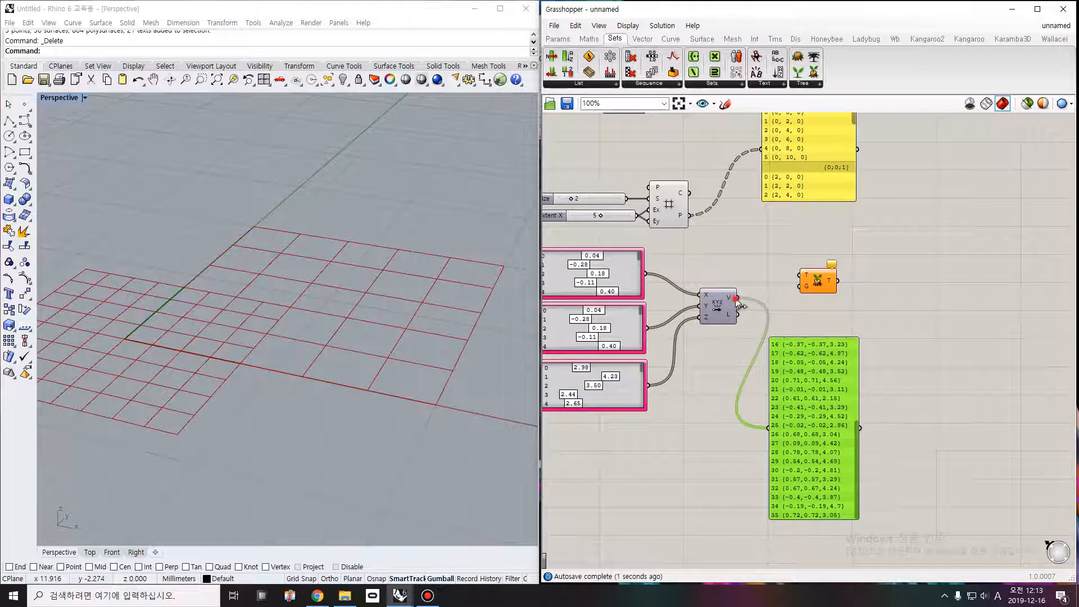
{"action": "left_click_drag", "start_coordinate": [740, 303], "coordinate": [801, 275]}
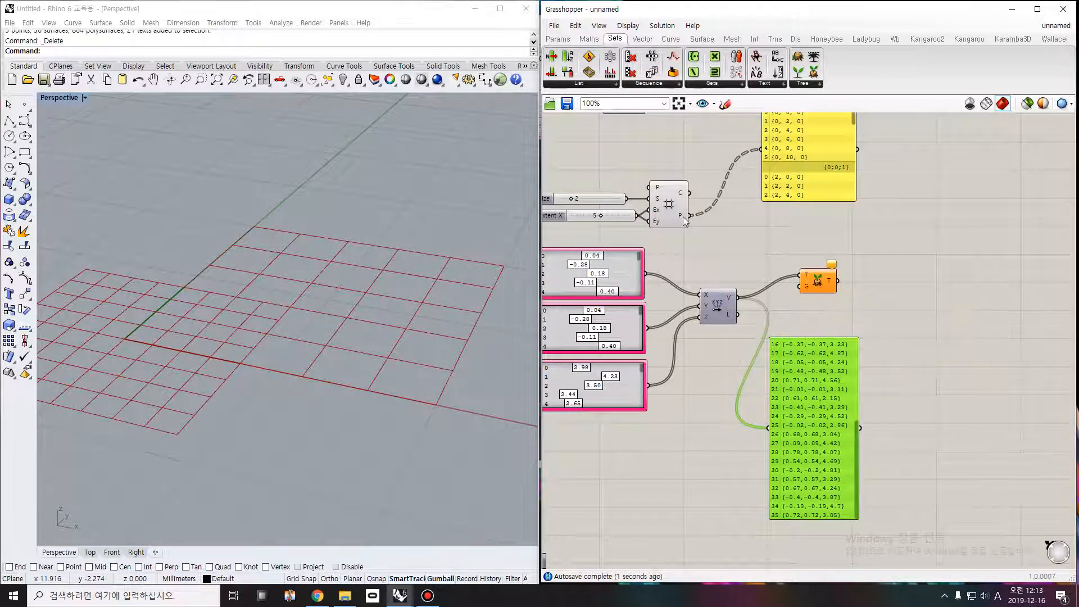
Connect the square grid's Points output to Unflatten Tree's Guide input and feed its Tree output into a copy of the vector panel
{"action": "left_click_drag", "start_coordinate": [690, 215], "coordinate": [823, 303]}
{"action": "right_click_drag", "start_coordinate": [845, 282], "coordinate": [804, 318]}
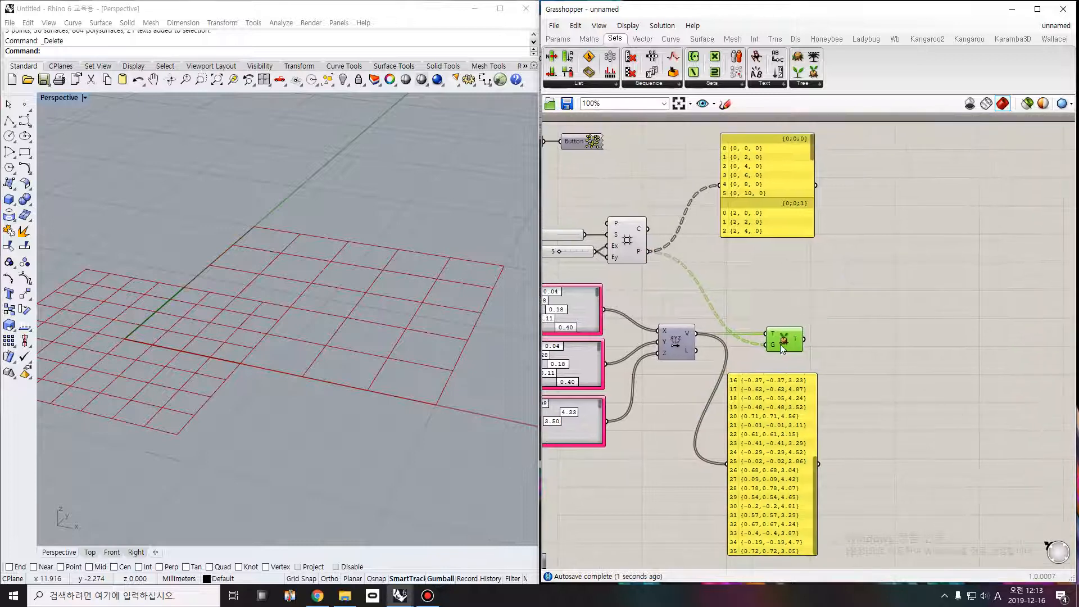
{"action": "left_click_drag", "start_coordinate": [784, 398], "coordinate": [900, 399]}
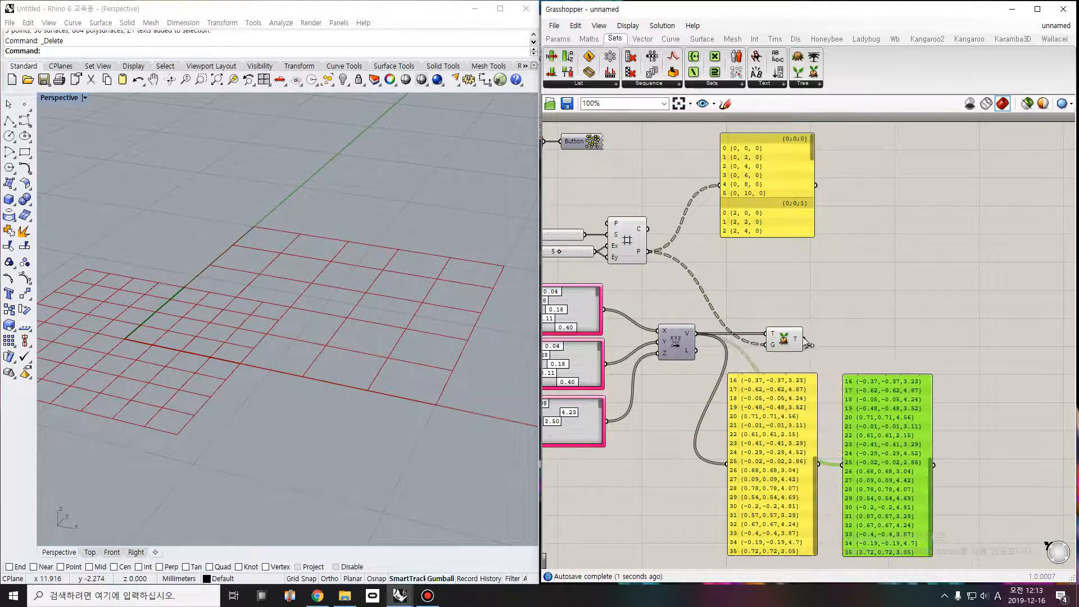
{"action": "left_click_drag", "start_coordinate": [807, 343], "coordinate": [841, 464]}
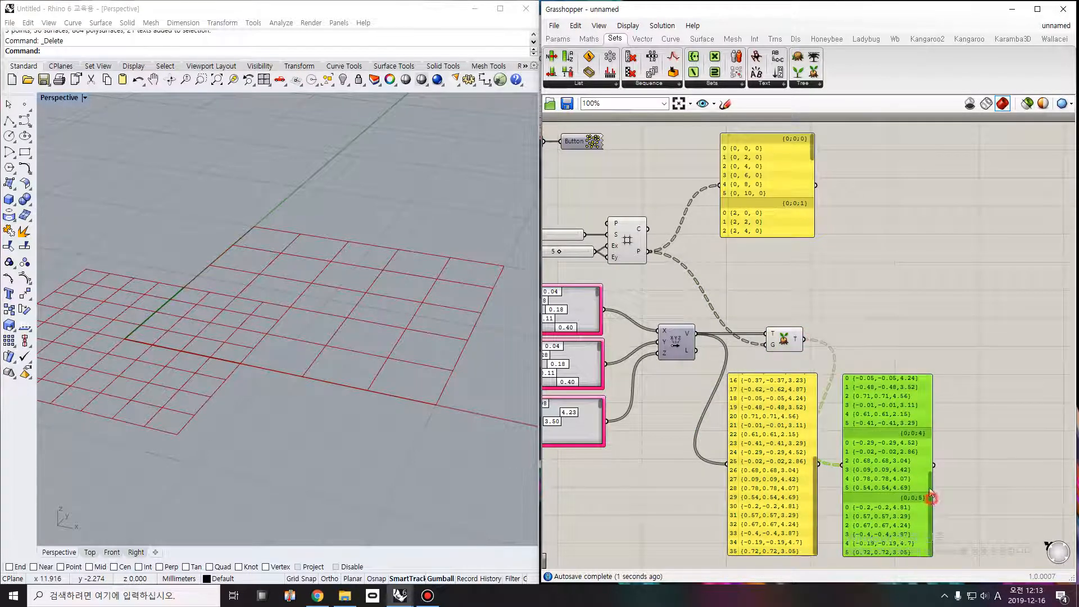
Compare the branched vector list with the flat vector list and the grid points' branches from their first entries
{"action": "left_click_drag", "start_coordinate": [930, 496], "coordinate": [926, 351]}
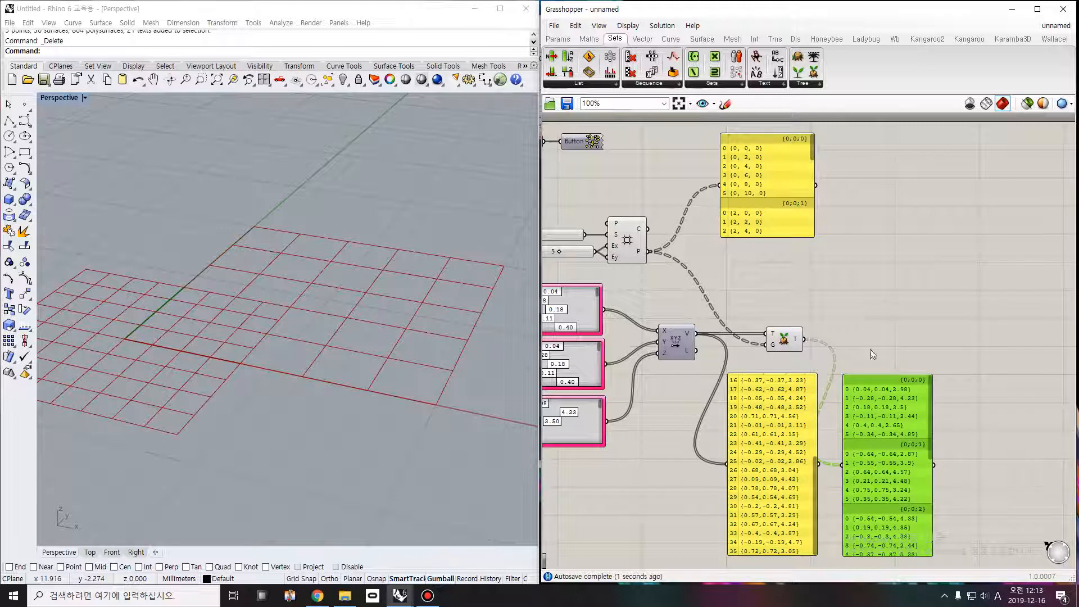
{"action": "left_click_drag", "start_coordinate": [815, 465], "coordinate": [818, 366]}
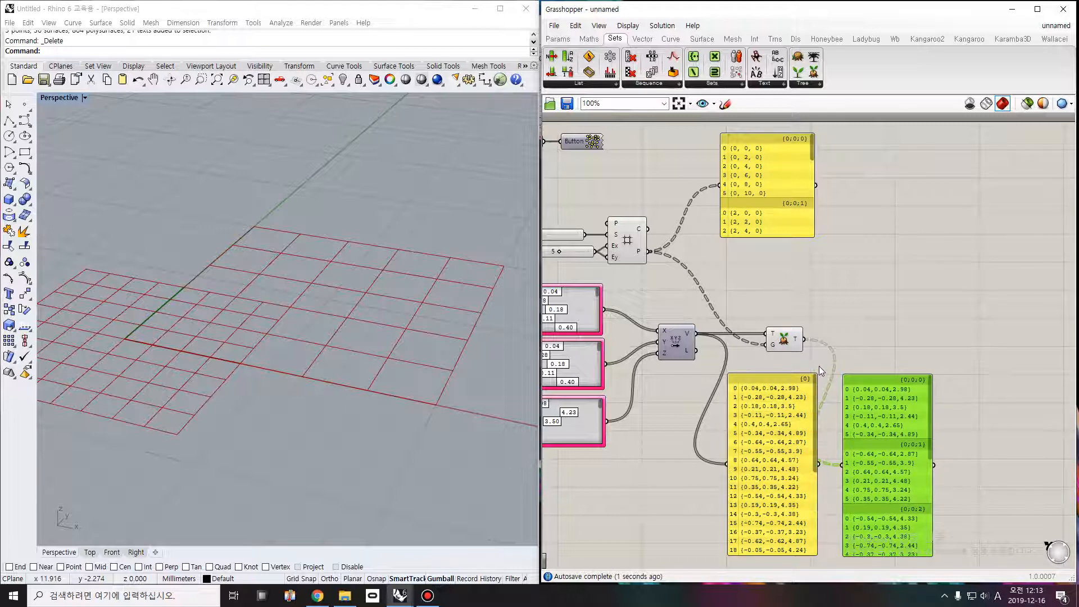
{"action": "right_click_drag", "start_coordinate": [913, 337], "coordinate": [875, 315]}
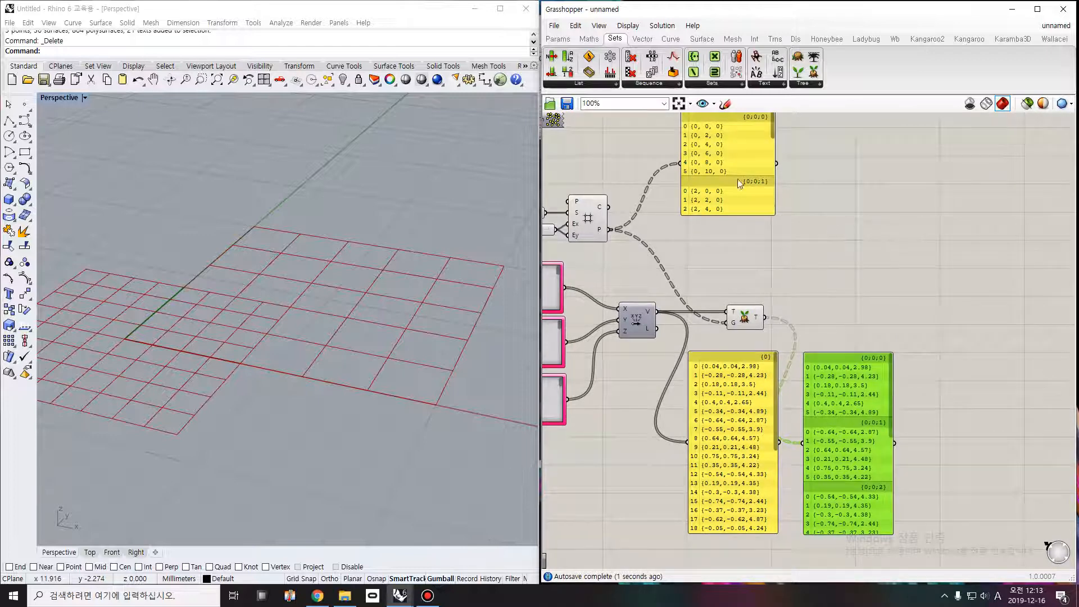
Place a Move component, connecting the grid points to its Geometry input and the unflattened vectors to its Motion input
{"action": "left_click", "coordinate": [836, 312]}
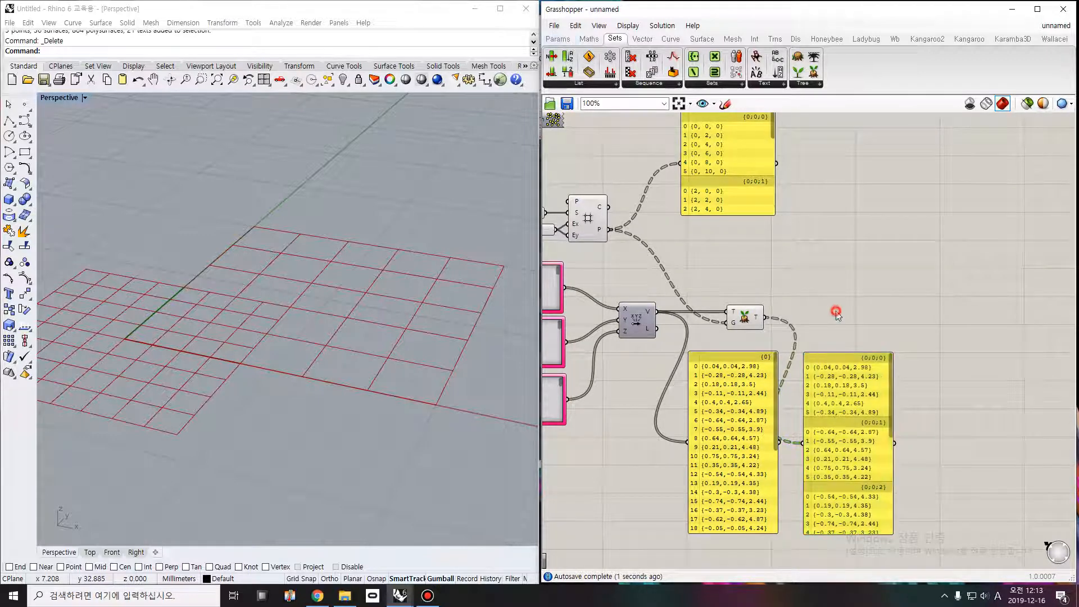
{"action": "double_click", "coordinate": [836, 312]}
{"action": "type", "text": "move"}
{"action": "key", "text": "Return"}
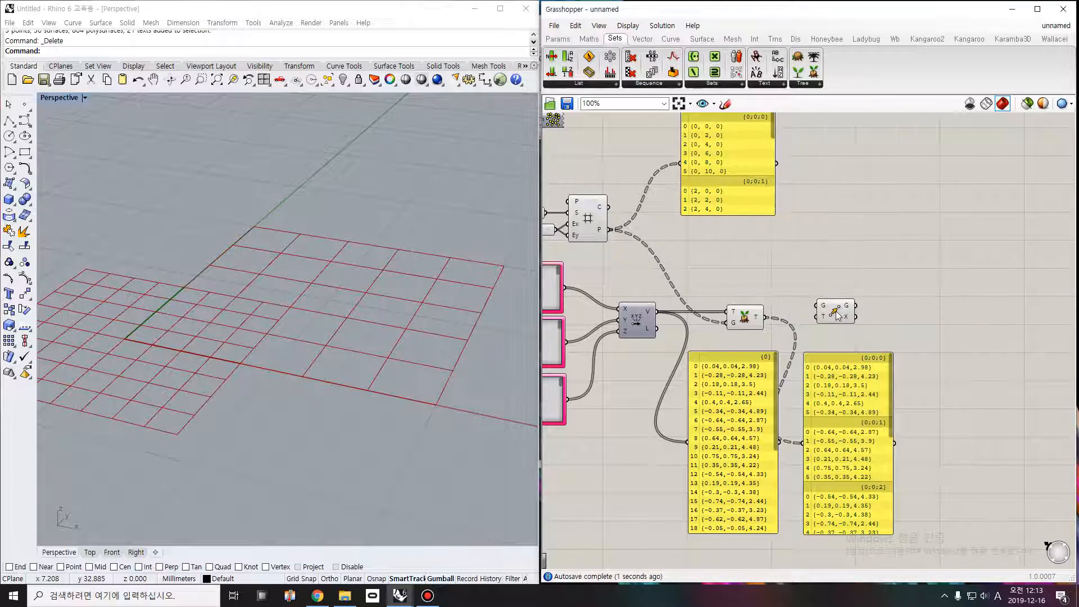
{"action": "right_click_drag", "start_coordinate": [677, 271], "coordinate": [731, 268]}
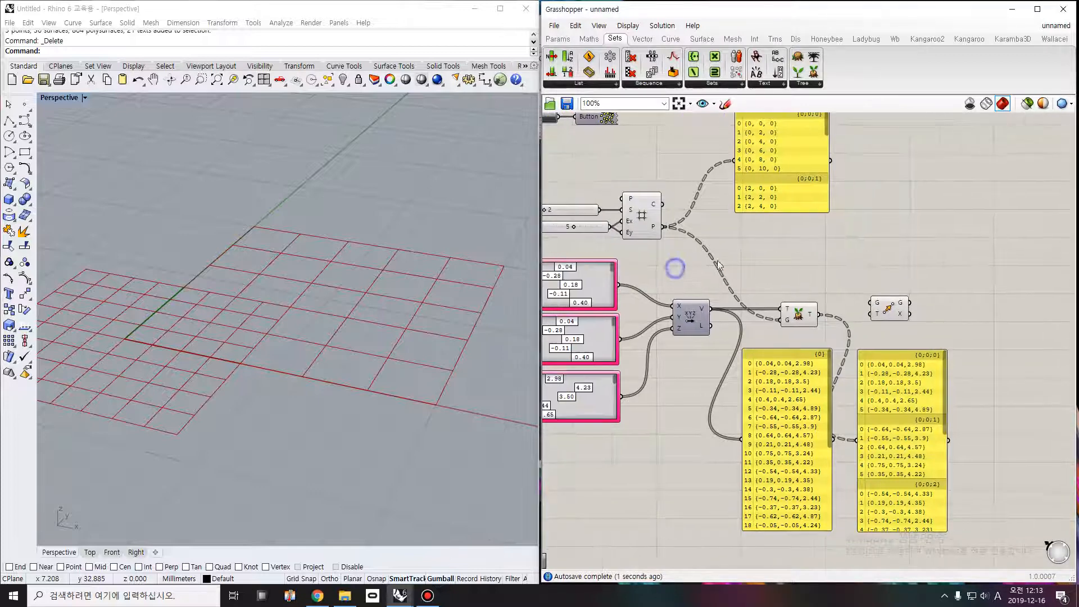
{"action": "left_click", "coordinate": [644, 227]}
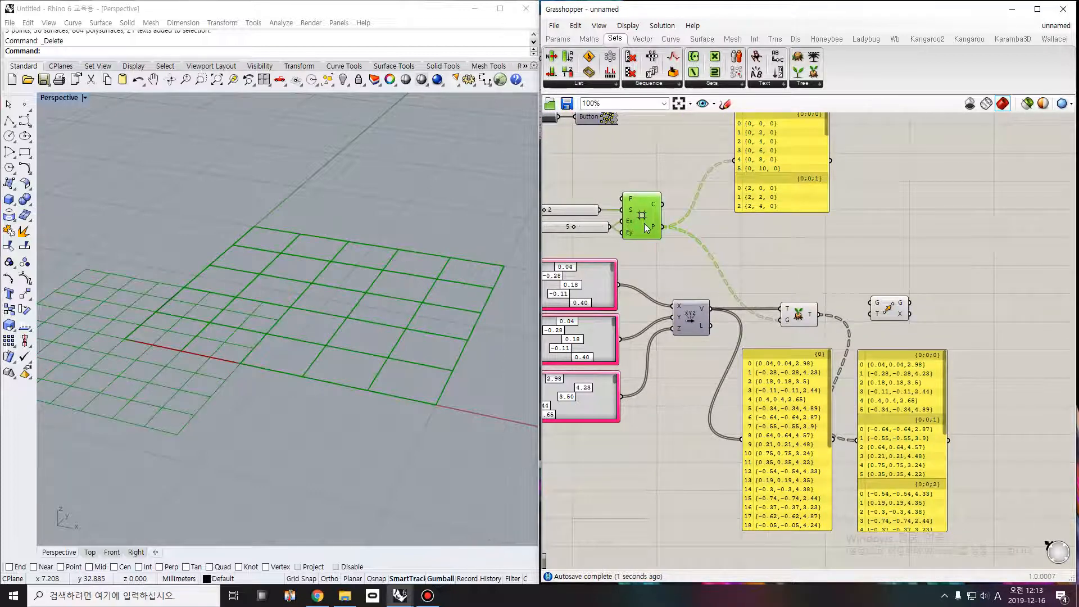
{"action": "left_click_drag", "start_coordinate": [660, 226], "coordinate": [871, 313]}
{"action": "right_click_drag", "start_coordinate": [329, 298], "coordinate": [458, 309]}
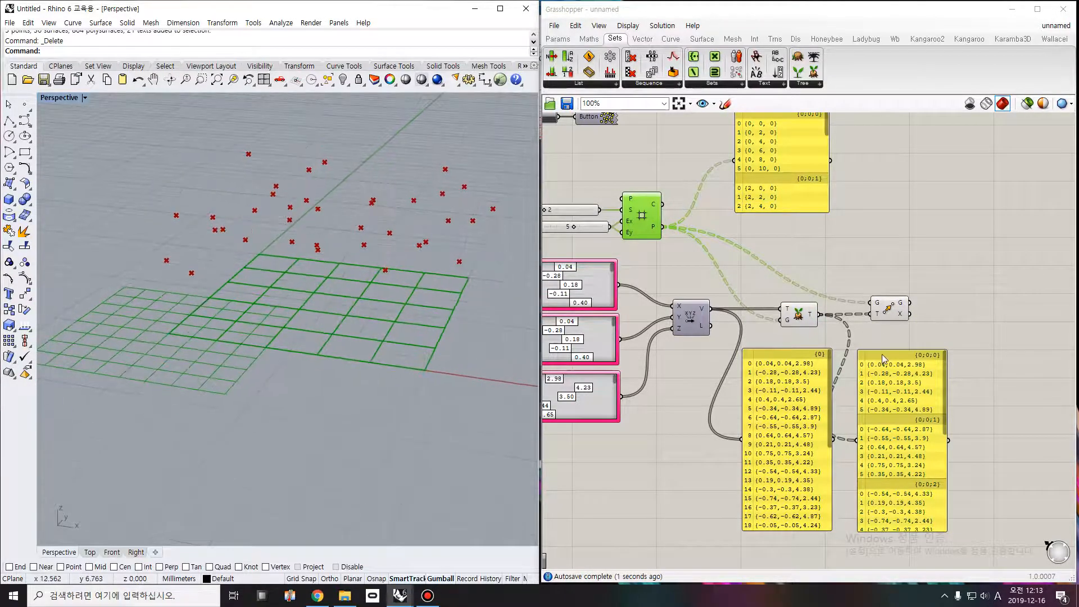
Rename the gene pool feeding the vector's X component as wlc_
{"action": "right_click_drag", "start_coordinate": [700, 338], "coordinate": [717, 351]}
{"action": "right_click_drag", "start_coordinate": [650, 332], "coordinate": [732, 326]}
{"action": "left_click", "coordinate": [654, 332]}
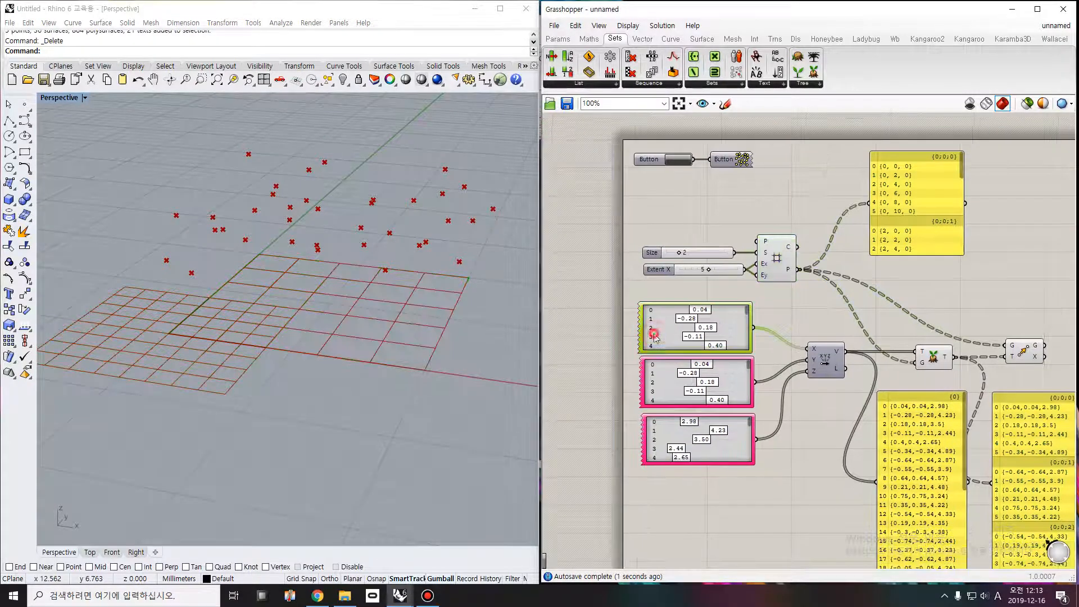
{"action": "right_click", "coordinate": [667, 340]}
{"action": "double_click", "coordinate": [708, 343]}
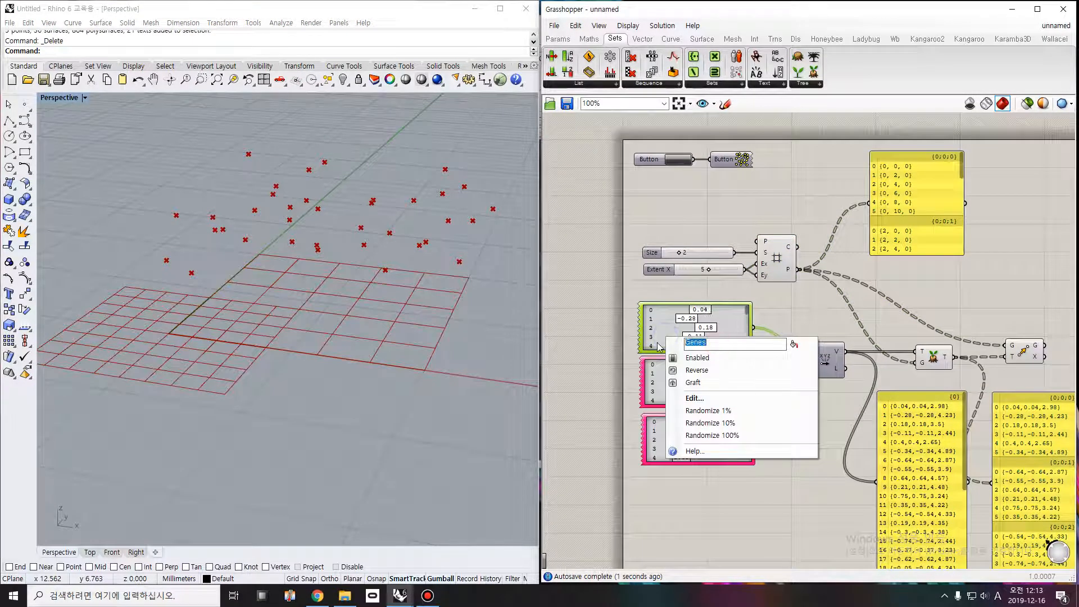
{"action": "type", "text": "wlc_"}
{"action": "key", "text": "Return"}
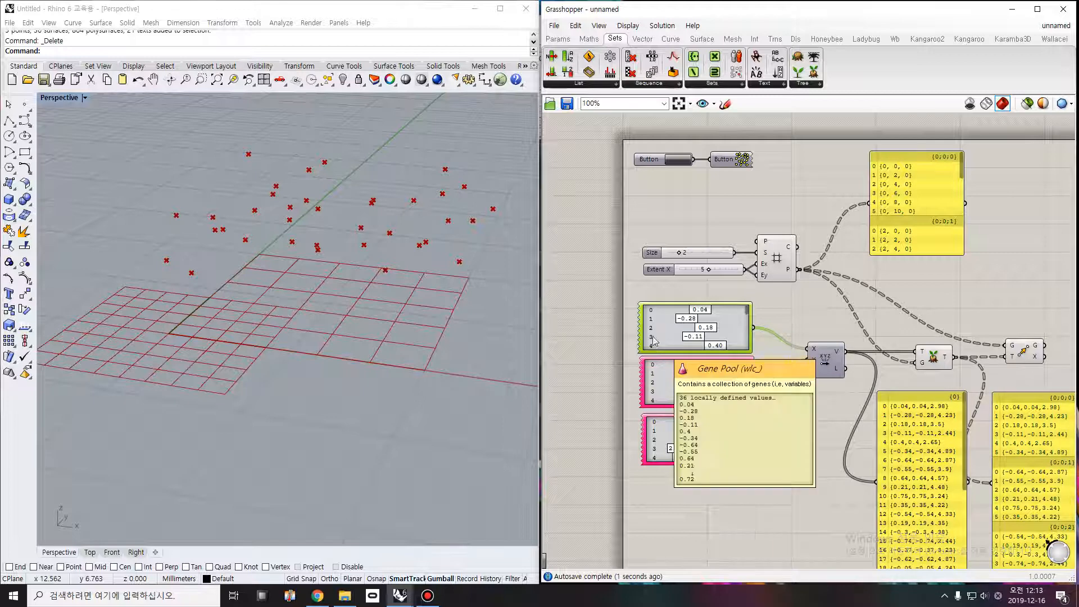
Rename the gene pools feeding the vector's Y and Z components as wlc_, then randomise all the gene pool values
{"action": "left_click", "coordinate": [657, 373]}
{"action": "right_click", "coordinate": [659, 374]}
{"action": "double_click", "coordinate": [687, 380]}
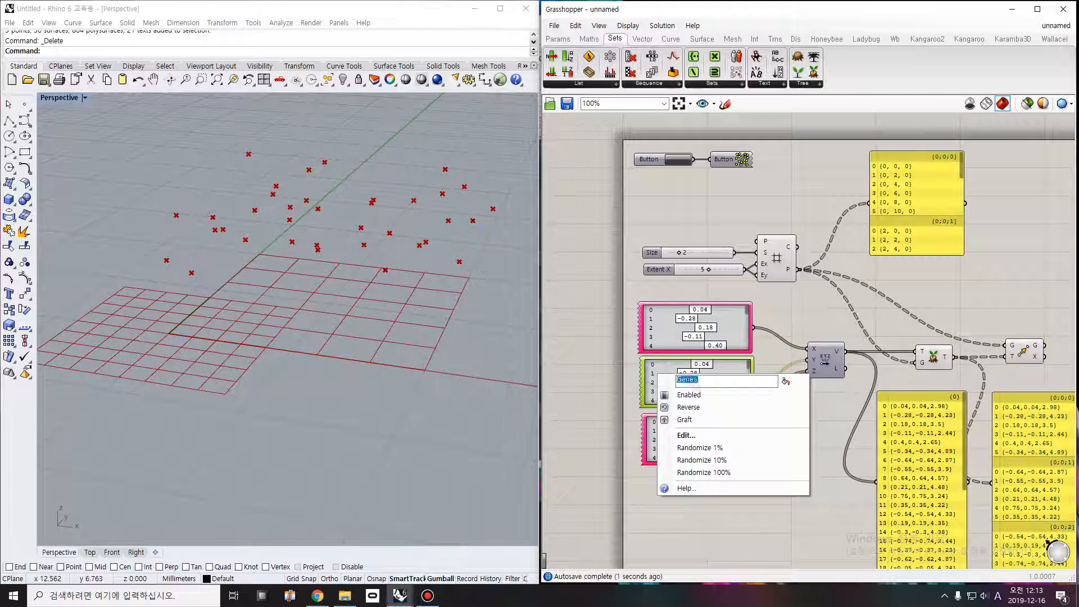
{"action": "type", "text": "wlc"}
{"action": "key", "text": "Return"}
{"action": "right_click", "coordinate": [665, 427]}
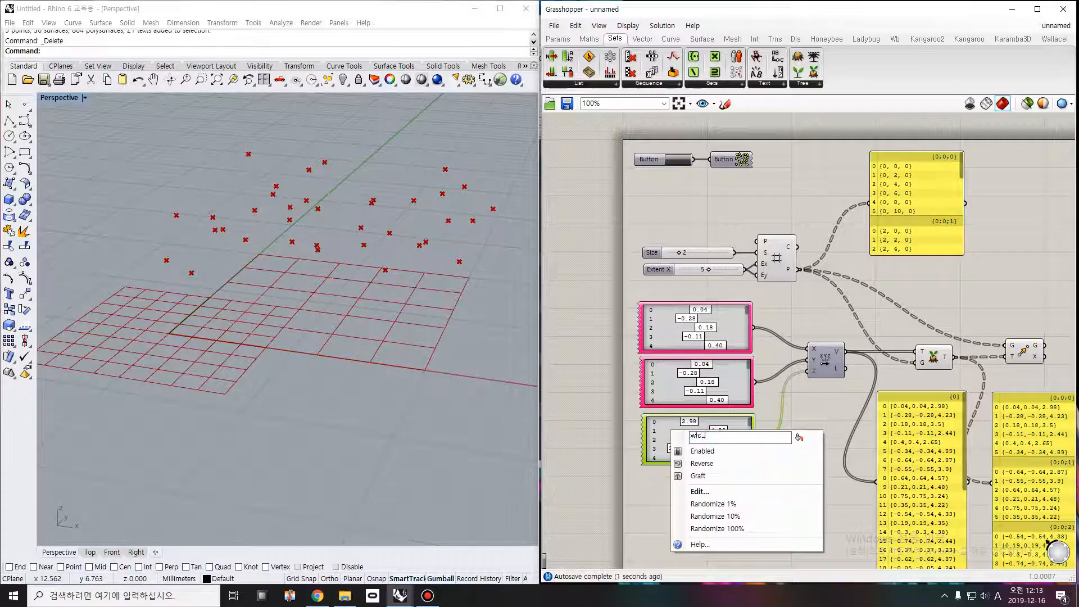
{"action": "type", "text": "wlc"}
{"action": "key", "text": "Return"}
{"action": "left_click", "coordinate": [681, 160]}
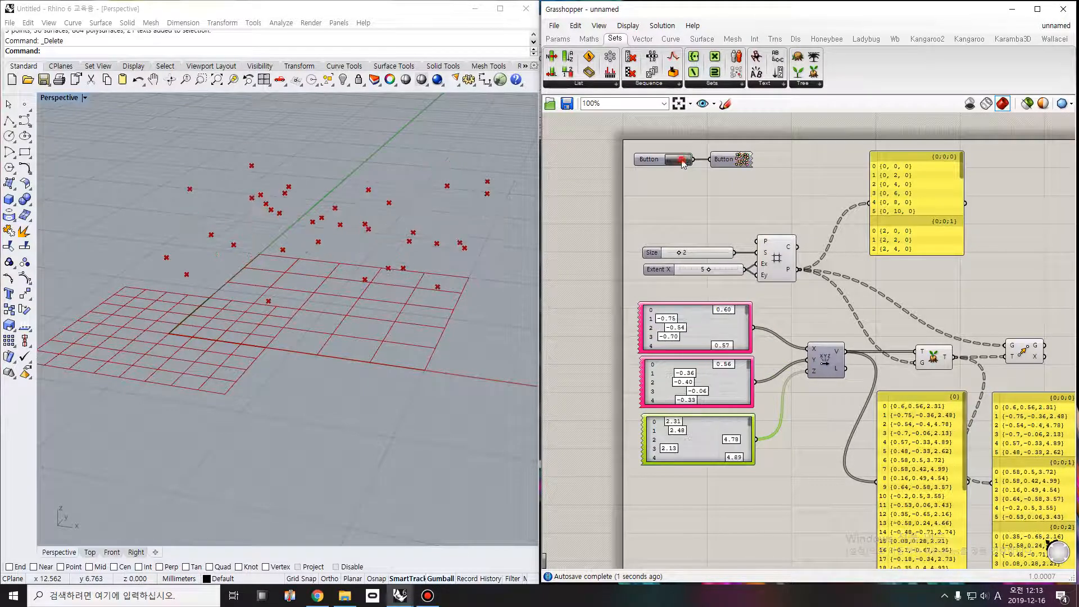
Place a Line component and connect the grid points to its start input and the moved points to its end input
{"action": "right_click_drag", "start_coordinate": [1003, 352], "coordinate": [809, 309]}
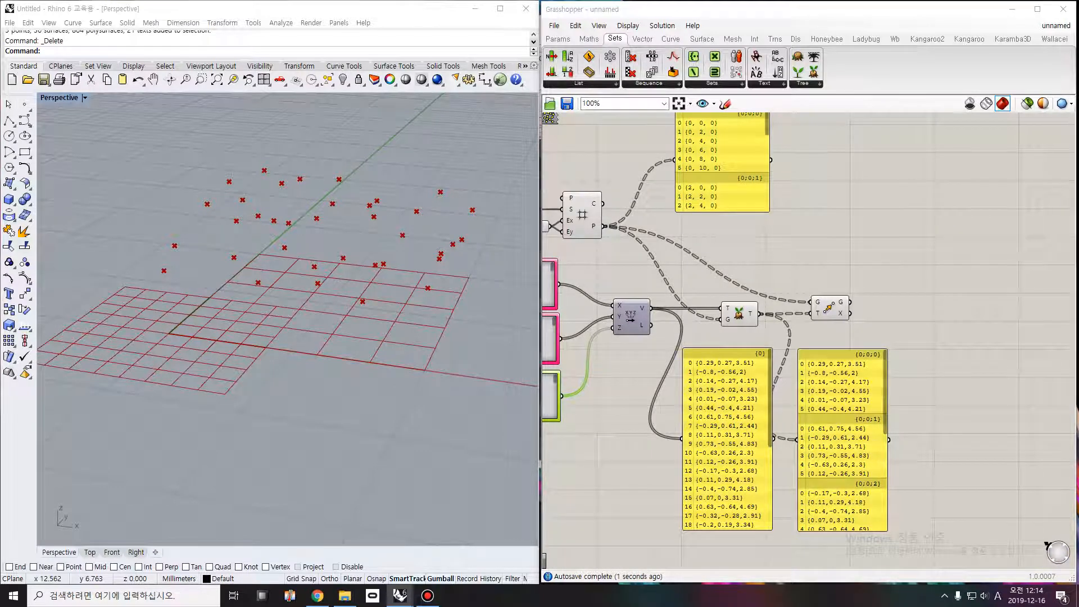
{"action": "double_click", "coordinate": [927, 275]}
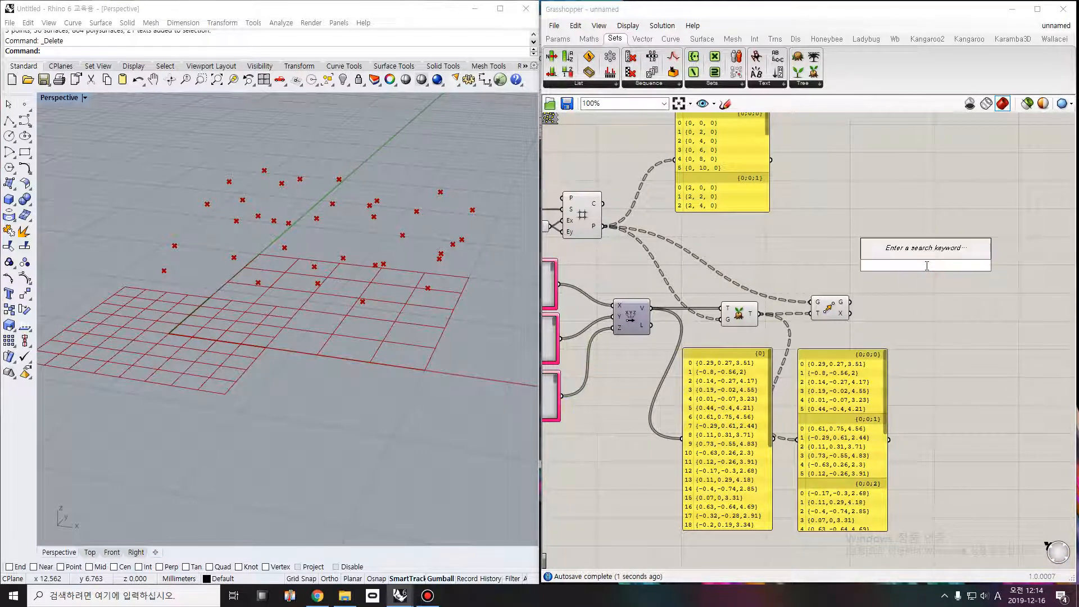
{"action": "type", "text": "line"}
{"action": "key", "text": "Return"}
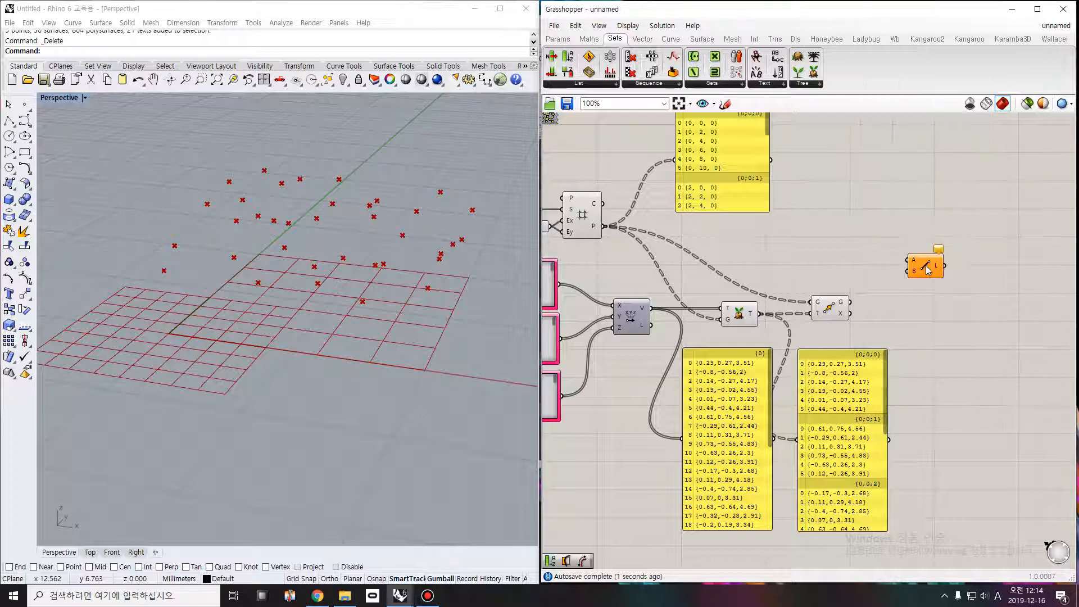
{"action": "left_click_drag", "start_coordinate": [604, 226], "coordinate": [848, 305]}
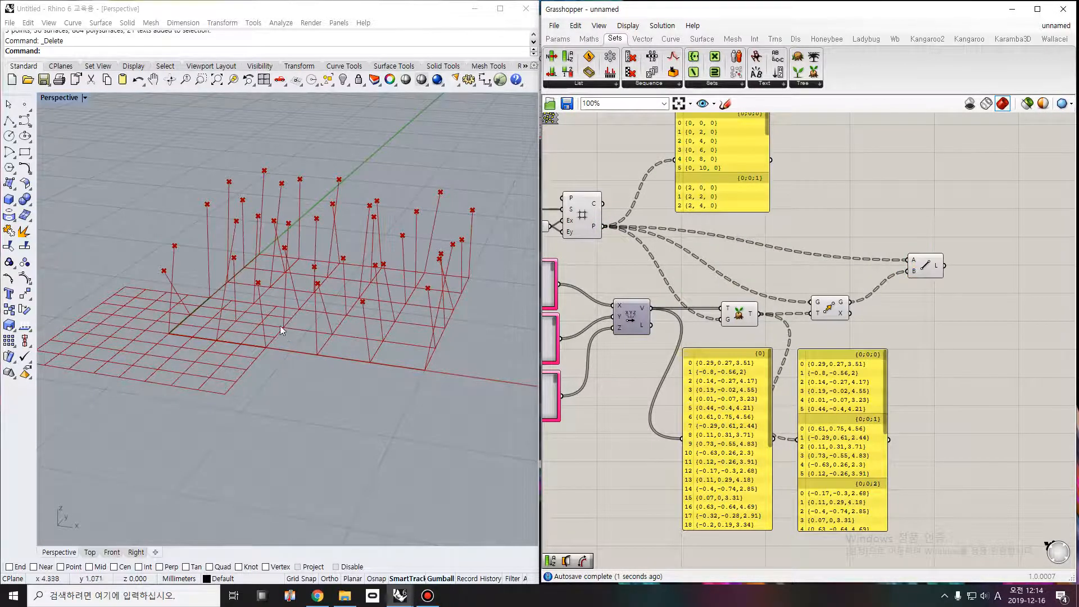
Randomise the gene pool values again to check how the lines respond in the Rhino viewport
{"action": "right_click_drag", "start_coordinate": [284, 330], "coordinate": [306, 319]}
{"action": "right_click_drag", "start_coordinate": [544, 272], "coordinate": [707, 317]}
{"action": "scroll", "coordinate": [707, 317], "scroll_direction": "down", "scroll_amount": 2}
{"action": "left_click", "coordinate": [665, 206]}
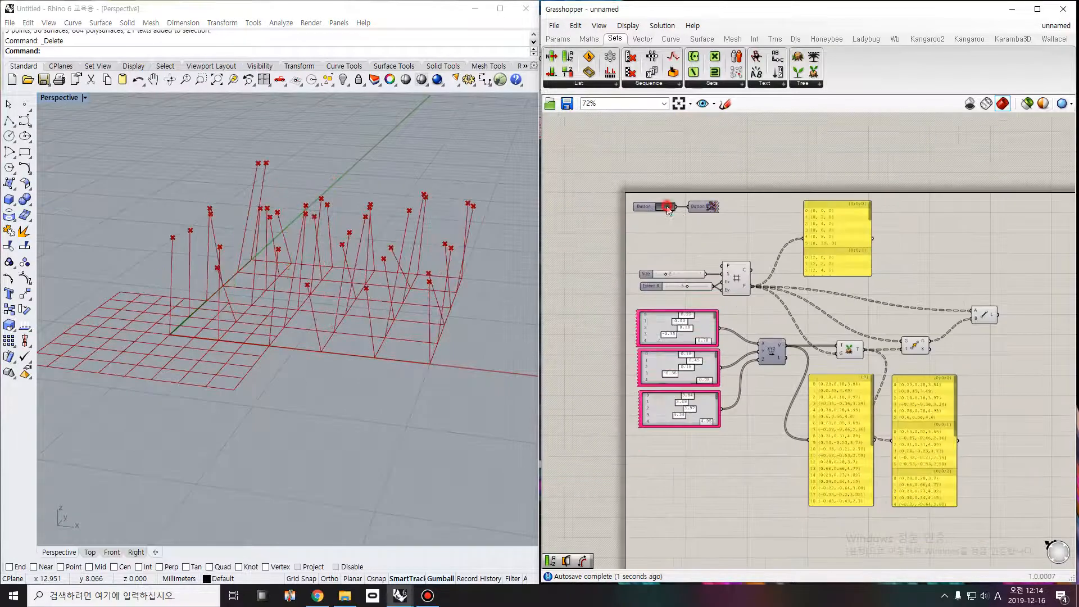
{"action": "left_click", "coordinate": [666, 206]}
Reposition the Line component slightly higher on the canvas, farther above the Move component
{"action": "right_click_drag", "start_coordinate": [968, 323], "coordinate": [815, 318]}
{"action": "scroll", "coordinate": [870, 312], "scroll_direction": "up", "scroll_amount": 3}
{"action": "left_click_drag", "start_coordinate": [803, 315], "coordinate": [789, 276]}
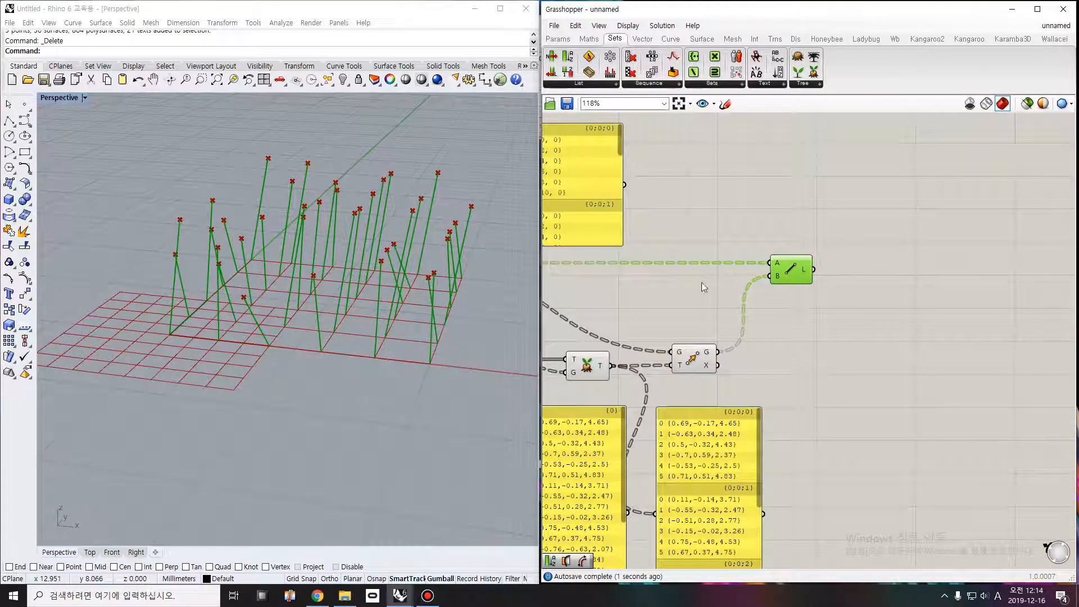
{"action": "right_click_drag", "start_coordinate": [622, 282], "coordinate": [691, 305]}
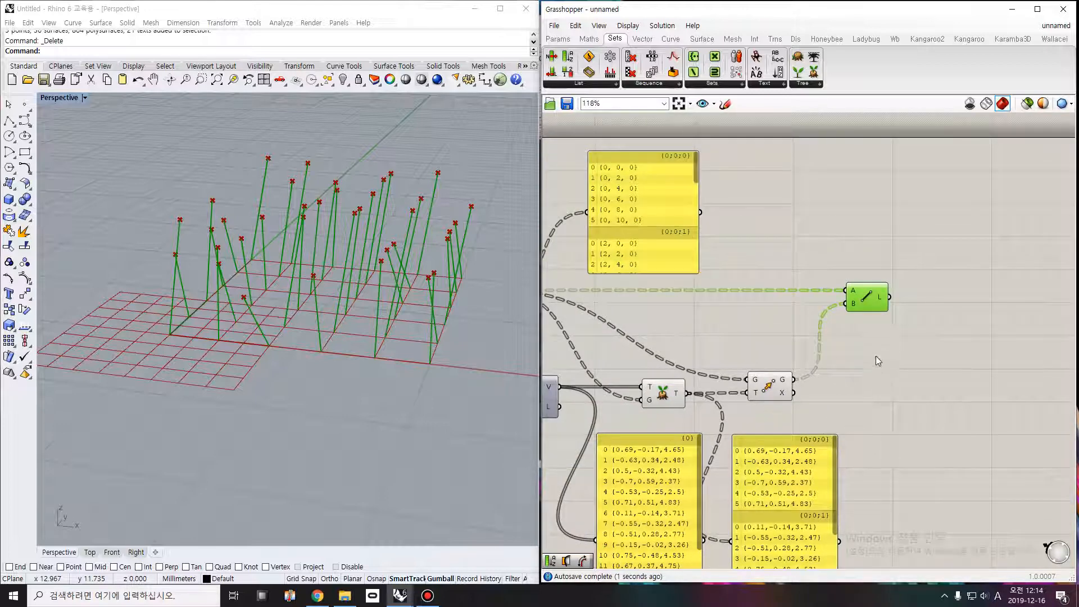
Place a Geometry parameter beside the Line component and rename it 기둥
{"action": "right_click_drag", "start_coordinate": [870, 345], "coordinate": [742, 348]}
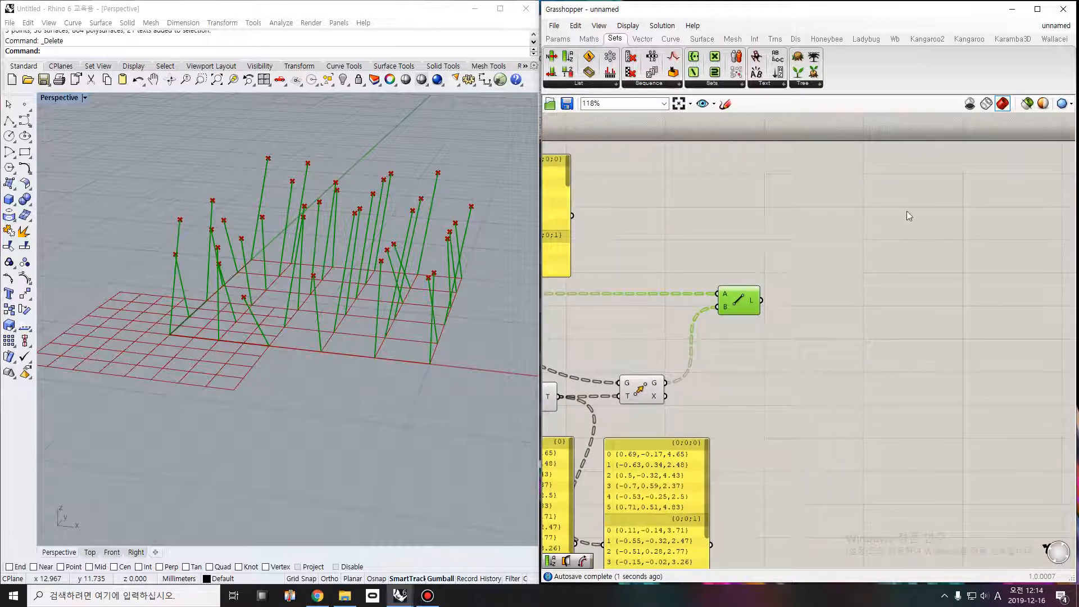
{"action": "left_click", "coordinate": [558, 38]}
{"action": "left_click", "coordinate": [641, 84]}
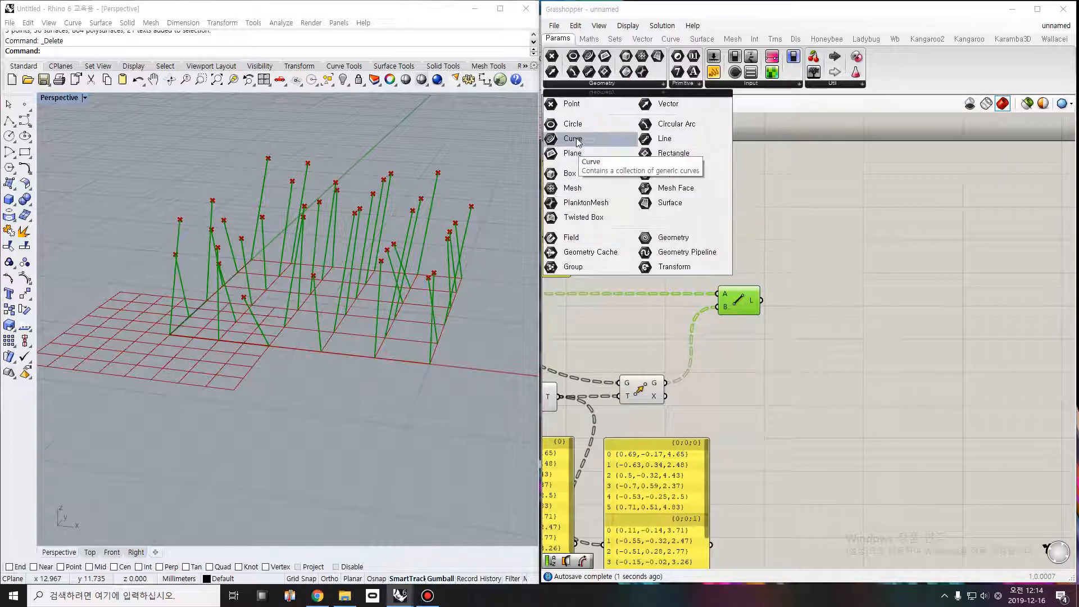
{"action": "left_click_drag", "start_coordinate": [686, 251], "coordinate": [869, 302]}
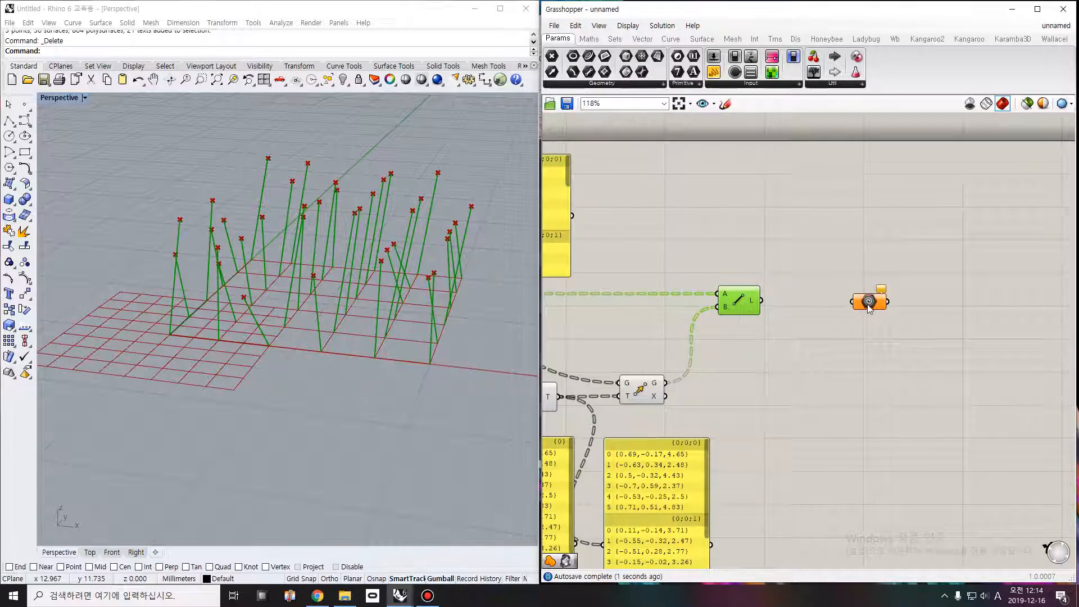
{"action": "right_click", "coordinate": [869, 306]}
{"action": "left_click", "coordinate": [995, 311]}
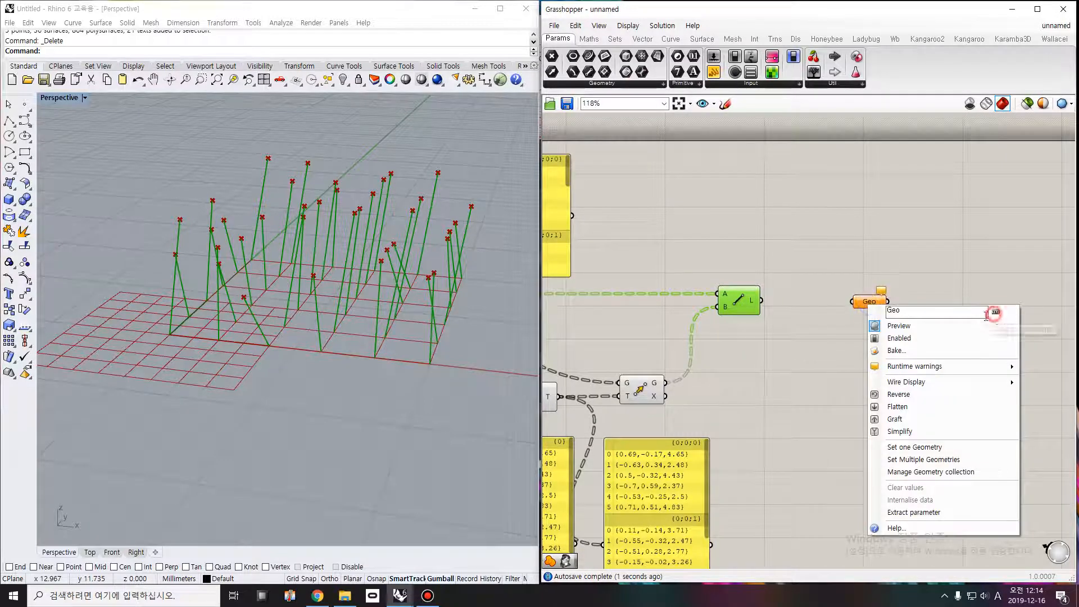
{"action": "double_click", "coordinate": [946, 310]}
{"action": "type", "text": "기둥"}
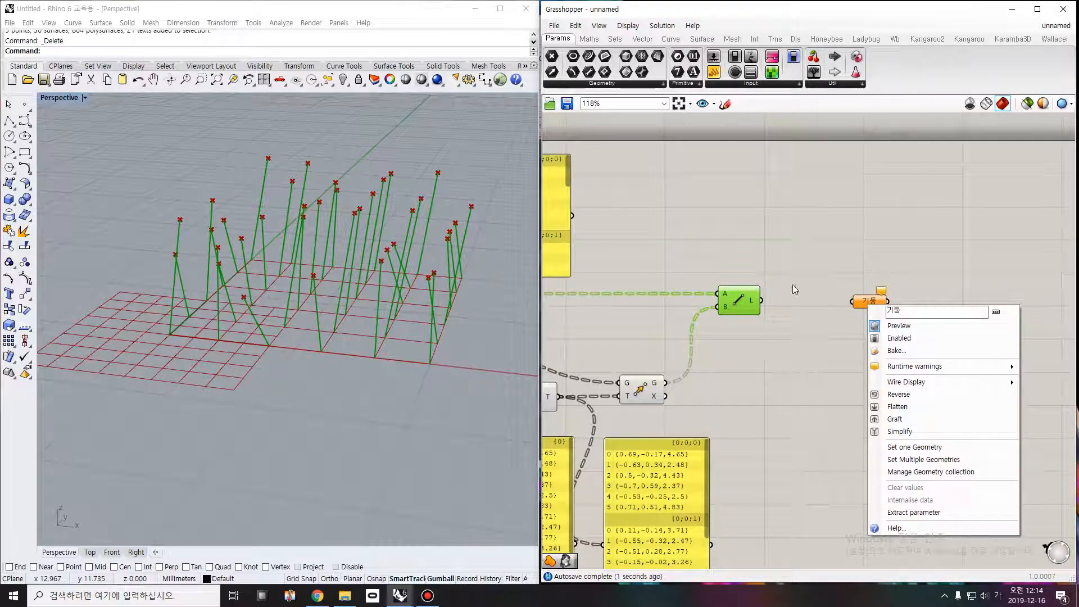
{"action": "left_click", "coordinate": [794, 289]}
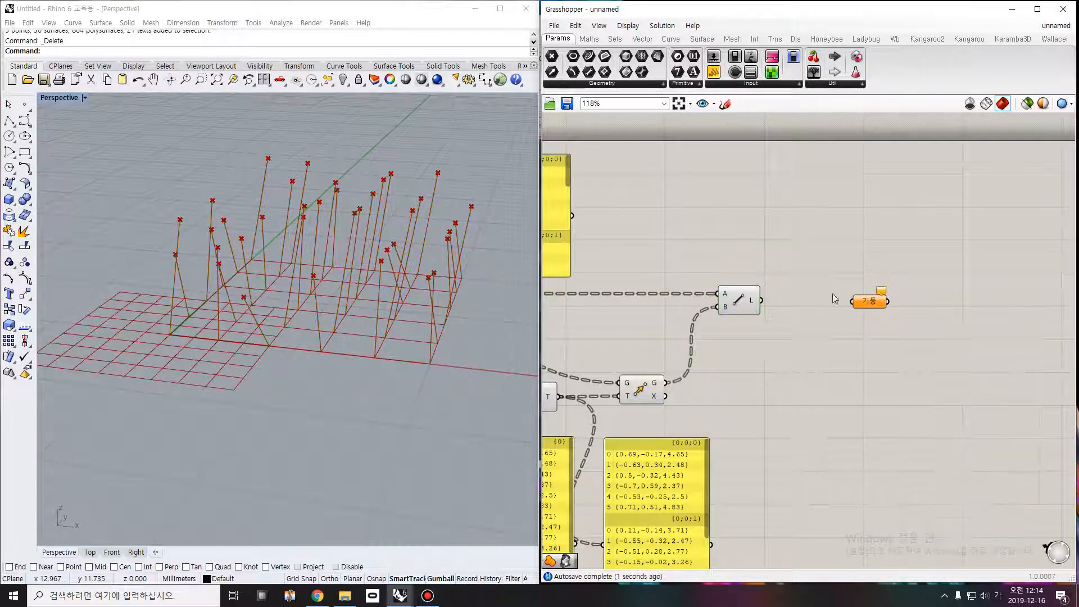
Flatten the 기둥 parameter and connect the Line component's output to it
{"action": "right_click", "coordinate": [869, 302]}
{"action": "left_click", "coordinate": [901, 406]}
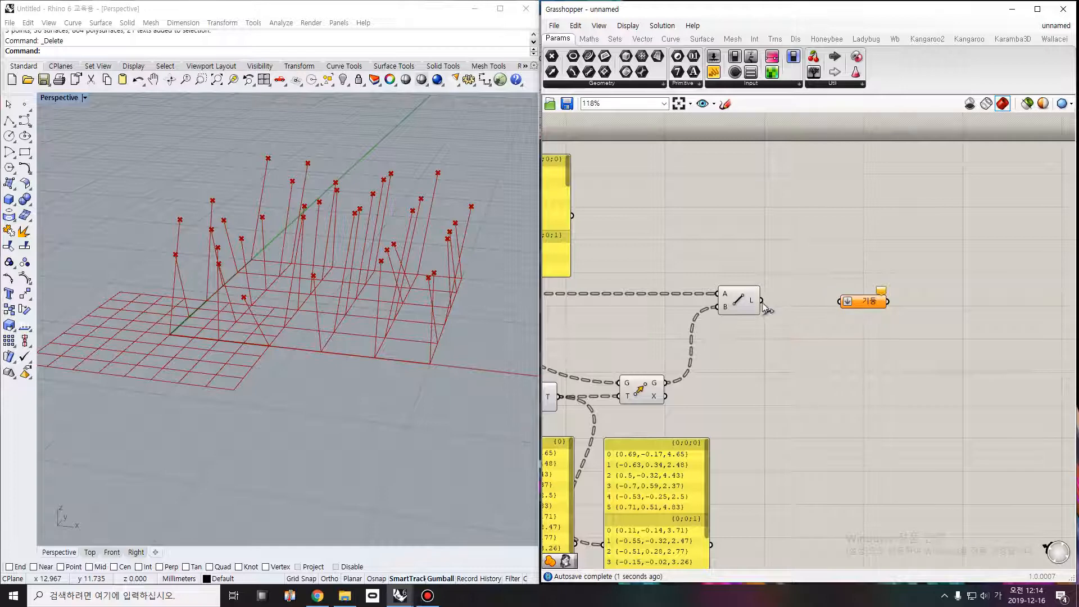
{"action": "left_click_drag", "start_coordinate": [761, 300], "coordinate": [841, 301]}
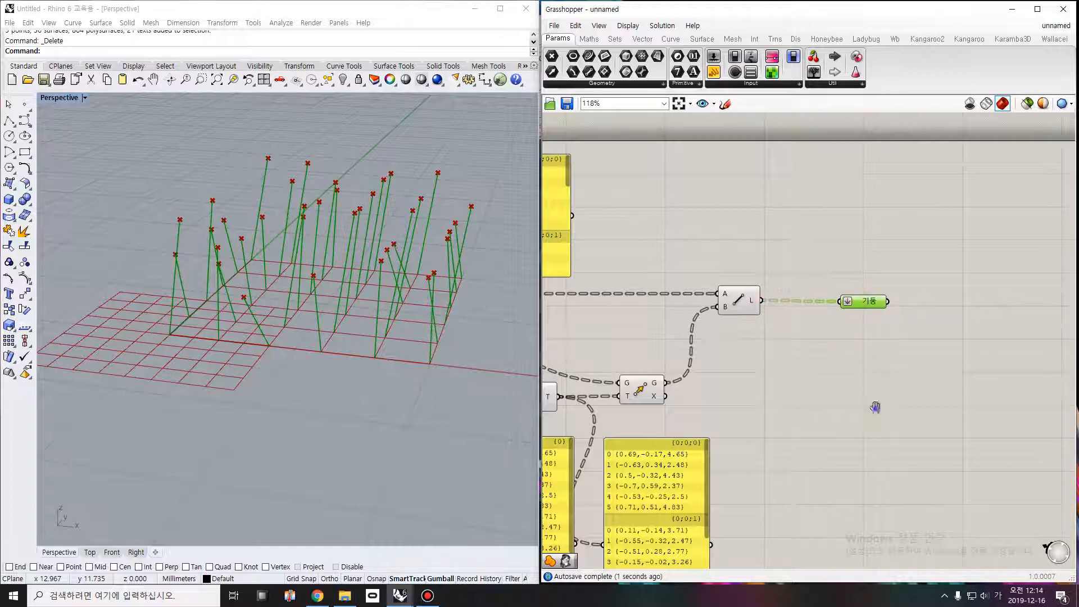
Add a Flip Matrix component beside the Move component and connect Move's geometry output to its data input
{"action": "scroll", "coordinate": [874, 404], "scroll_direction": "down", "scroll_amount": 2}
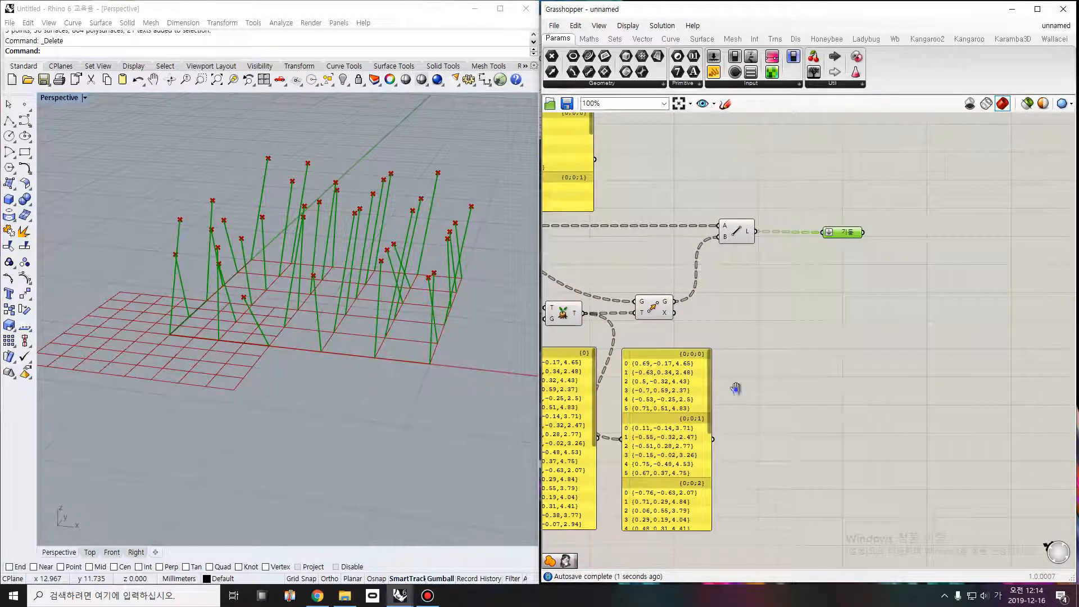
{"action": "right_click_drag", "start_coordinate": [736, 388], "coordinate": [858, 349]}
{"action": "left_click", "coordinate": [773, 268]}
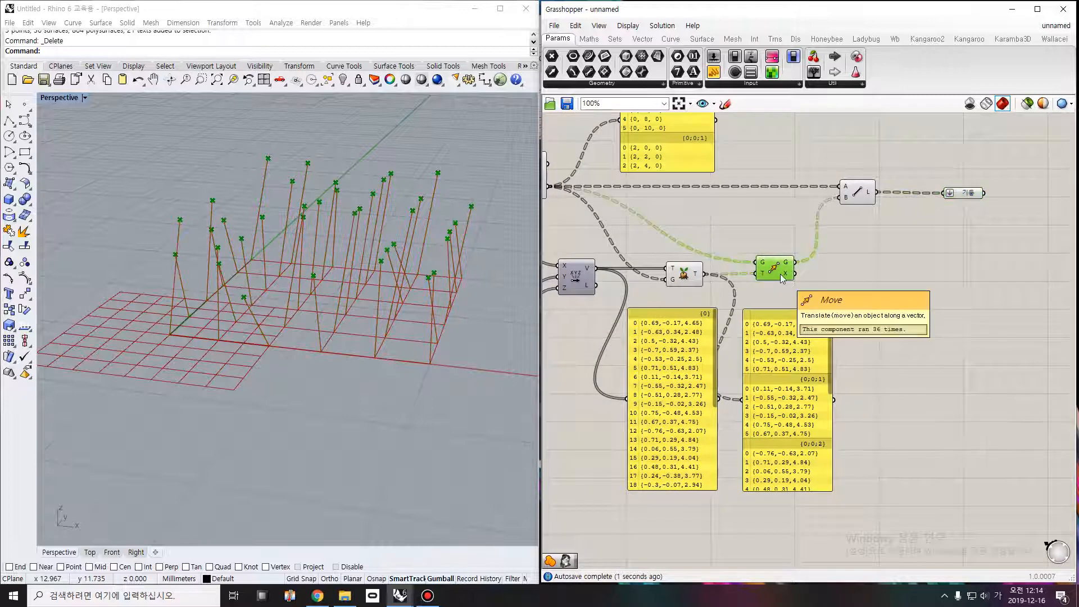
{"action": "left_click", "coordinate": [589, 38]}
{"action": "left_click", "coordinate": [616, 39]}
{"action": "left_click", "coordinate": [809, 84]}
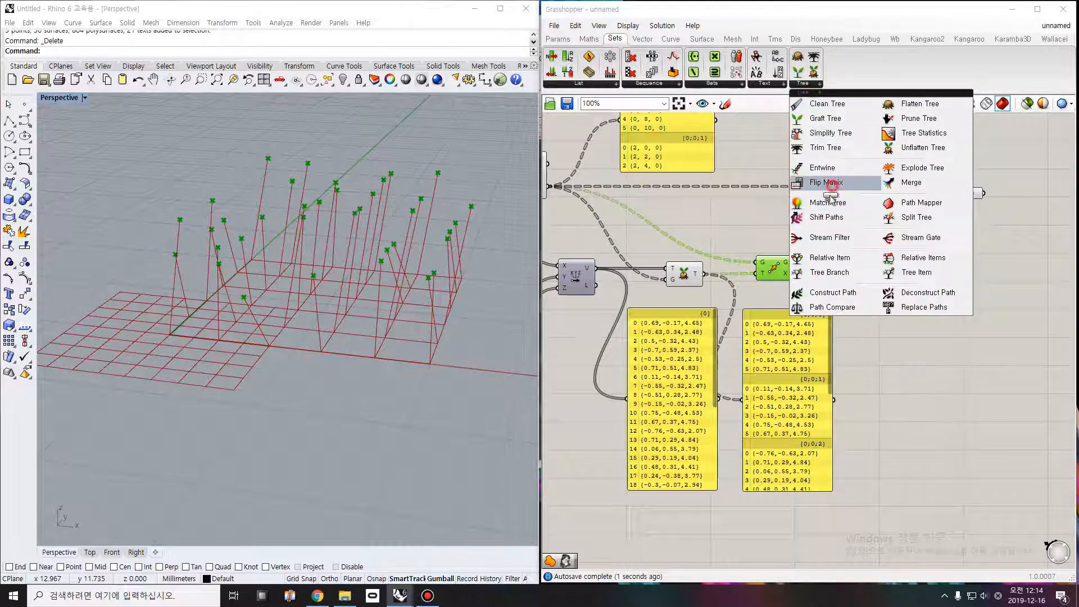
{"action": "left_click_drag", "start_coordinate": [826, 182], "coordinate": [849, 287]}
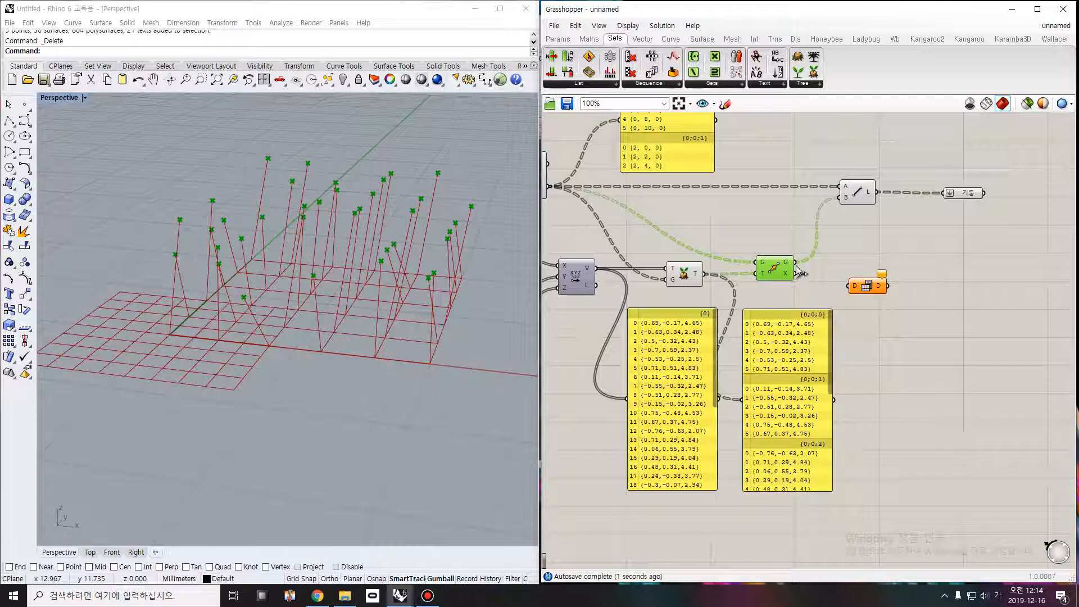
{"action": "left_click_drag", "start_coordinate": [795, 273], "coordinate": [850, 286]}
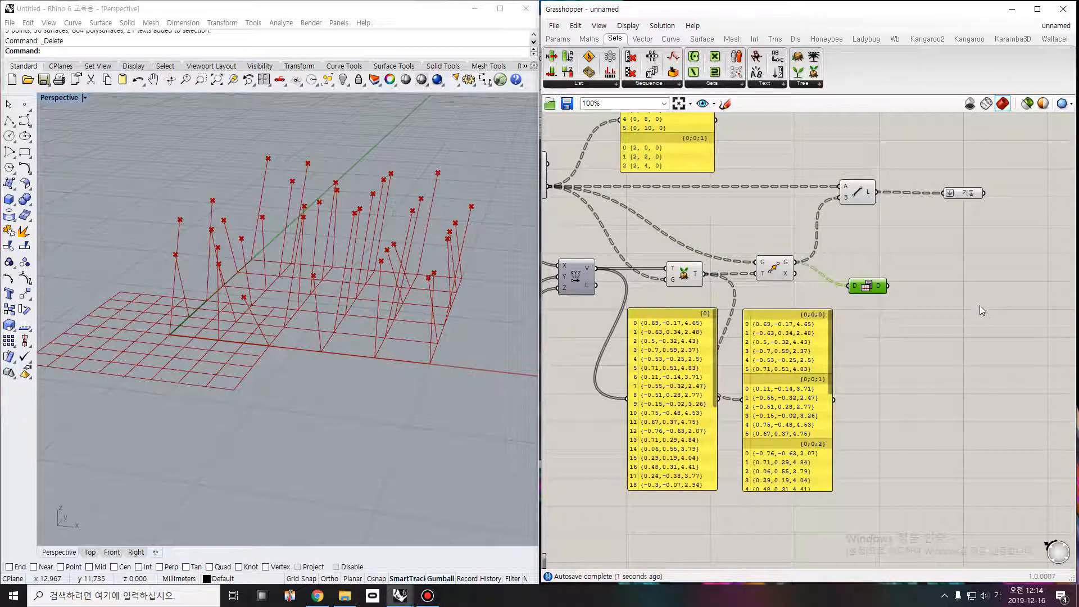
{"action": "double_click", "coordinate": [938, 268]}
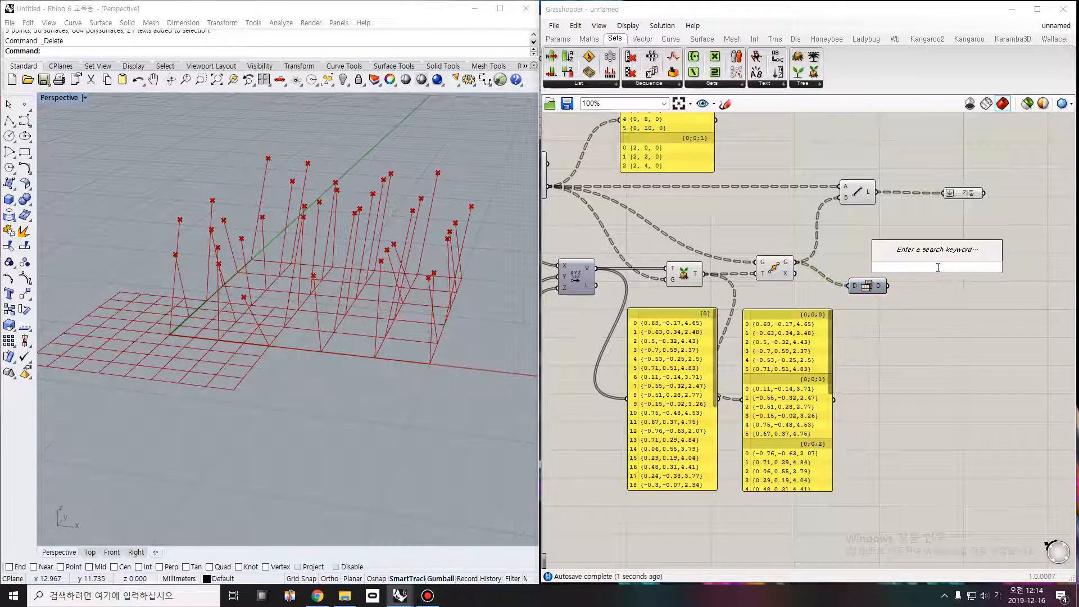
{"action": "type", "text": "ㅔㅐ"}
{"action": "left_click", "coordinate": [735, 74]}
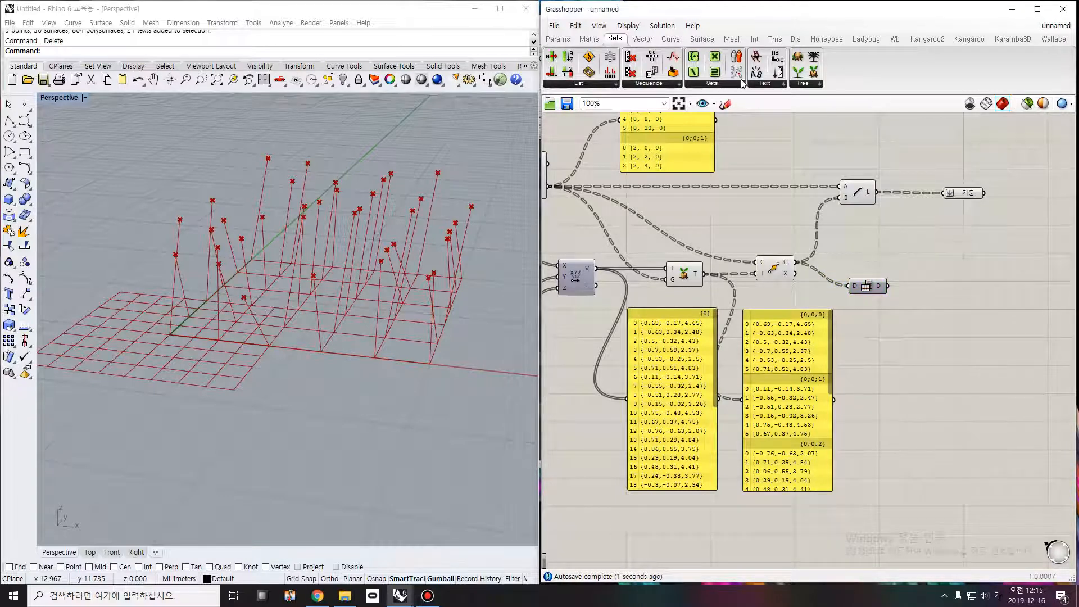
Place a PolyLine component above the Flip Matrix component and connect Move's geometry output to its vertices input
{"action": "left_click", "coordinate": [670, 39]}
{"action": "left_click", "coordinate": [741, 83]}
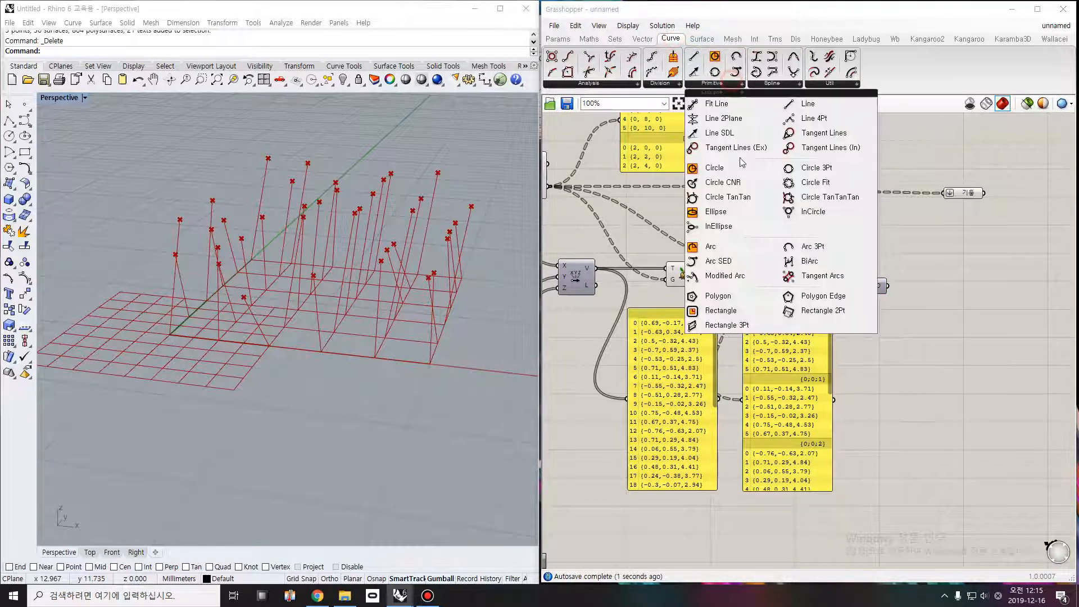
{"action": "left_click", "coordinate": [771, 83]}
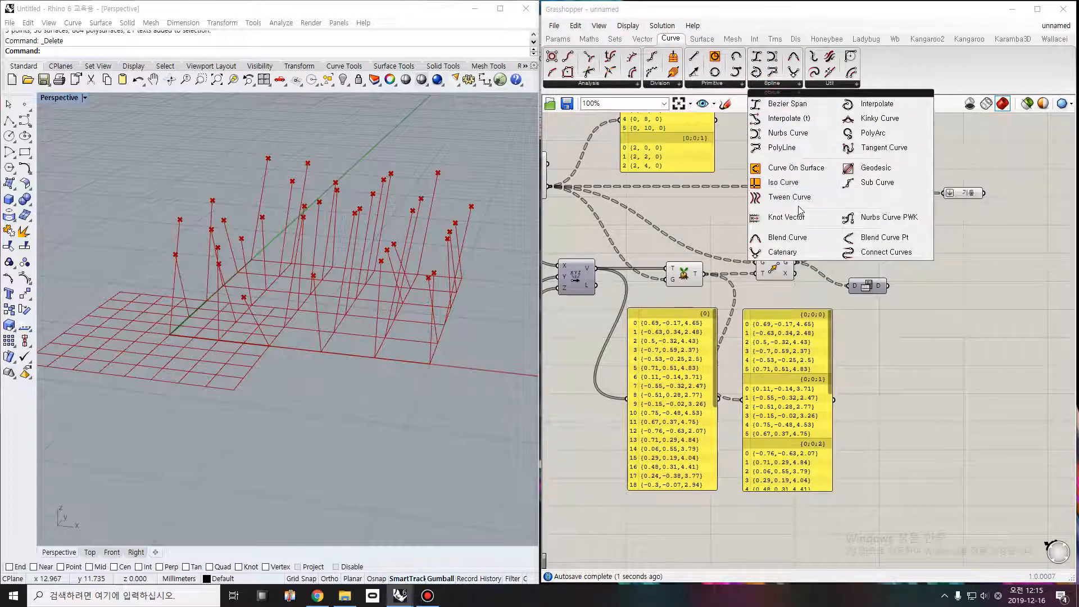
{"action": "left_click", "coordinate": [795, 149]}
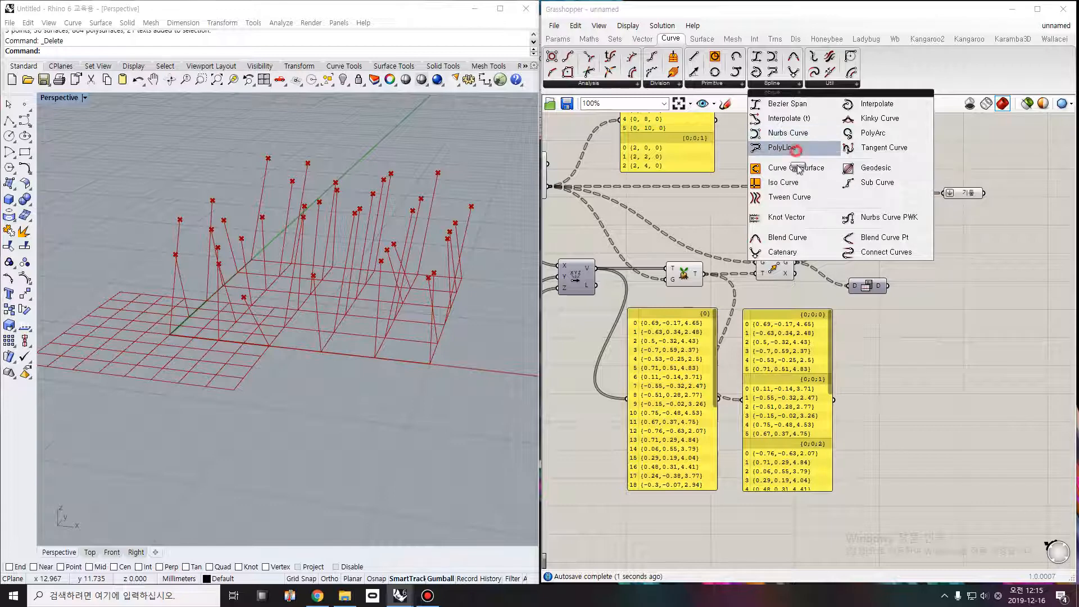
{"action": "left_click", "coordinate": [948, 256]}
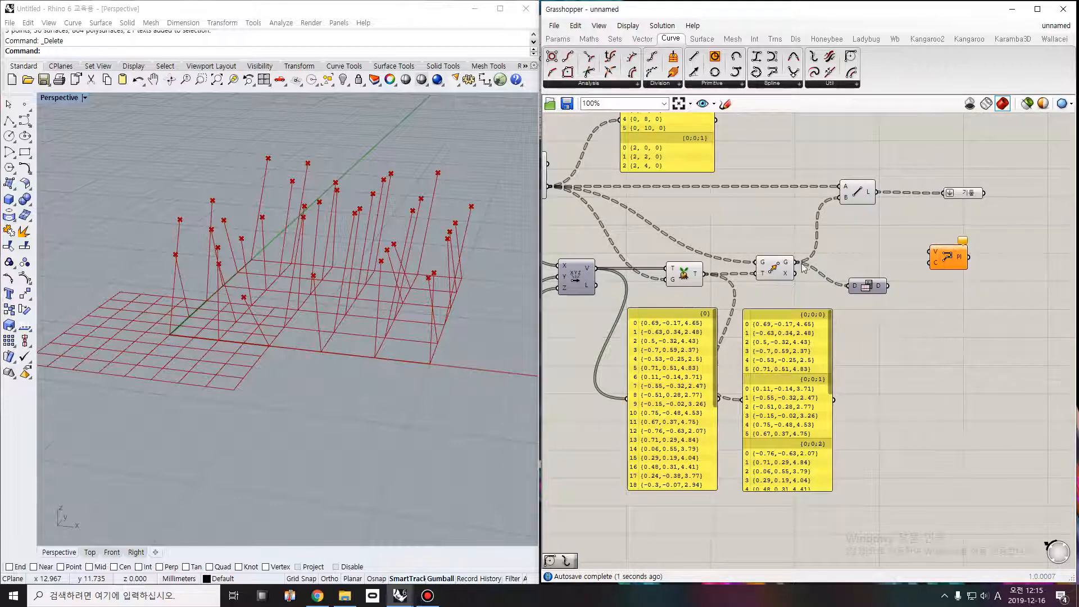
{"action": "left_click_drag", "start_coordinate": [798, 263], "coordinate": [930, 252]}
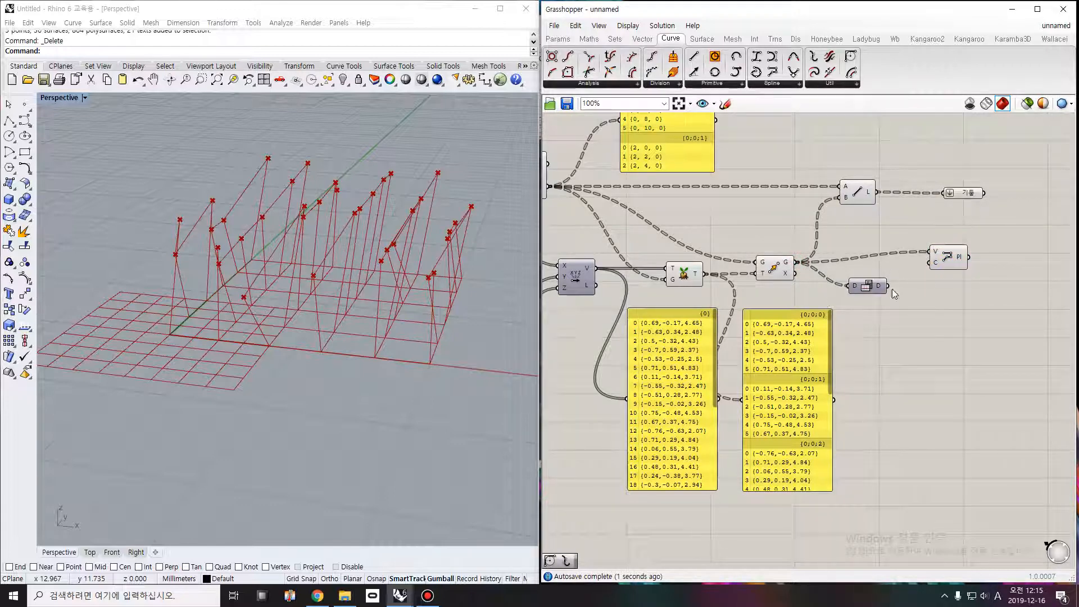
Duplicate the PolyLine component just below the original and connect the Flip Matrix output to its vertices input
{"action": "left_click", "coordinate": [948, 263]}
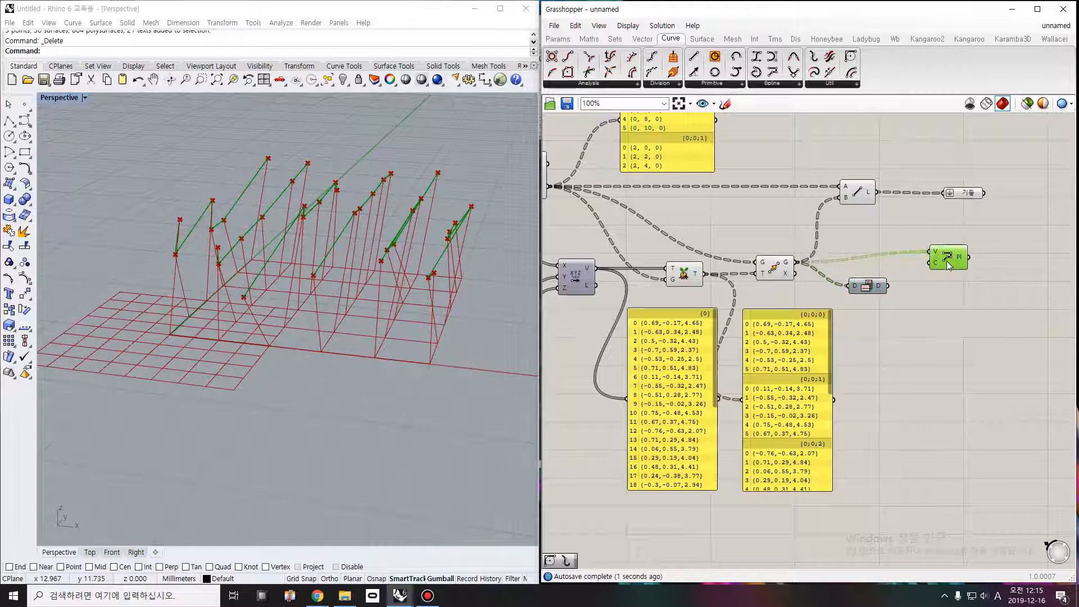
{"action": "left_click_drag", "start_coordinate": [947, 263], "coordinate": [948, 310], "text": "alt"}
{"action": "left_click_drag", "start_coordinate": [889, 285], "coordinate": [934, 307]}
{"action": "right_click_drag", "start_coordinate": [934, 306], "coordinate": [878, 303]}
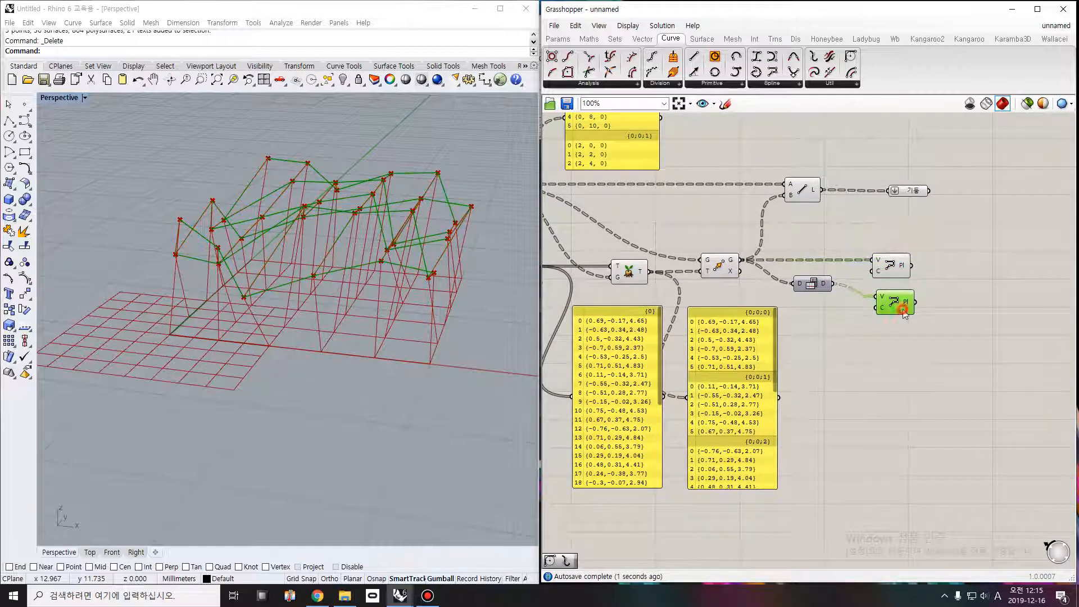
Examine the two PolyLine results together and individually in the Rhino viewport
{"action": "left_click", "coordinate": [895, 263]}
{"action": "left_click", "coordinate": [898, 302]}
{"action": "left_click", "coordinate": [896, 258], "text": "shift"}
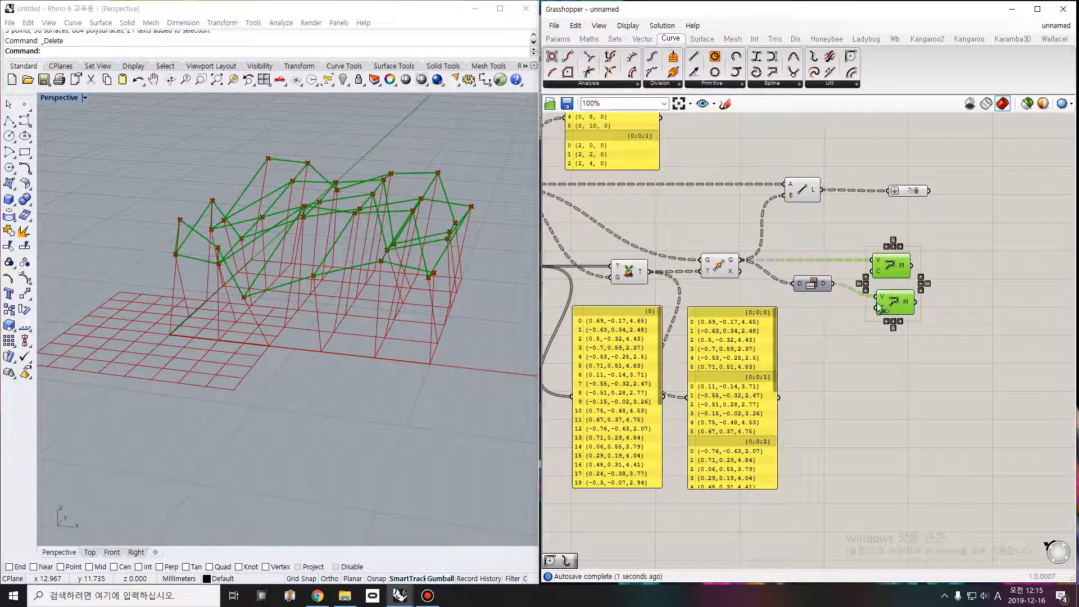
{"action": "right_click_drag", "start_coordinate": [336, 232], "coordinate": [315, 267]}
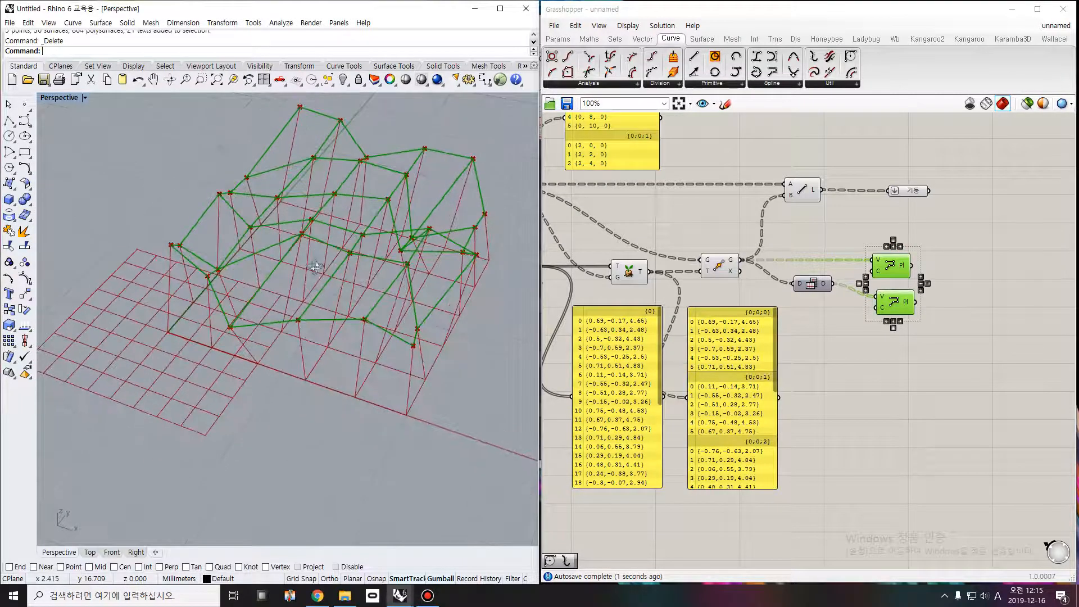
{"action": "right_click_drag", "start_coordinate": [1030, 321], "coordinate": [912, 315]}
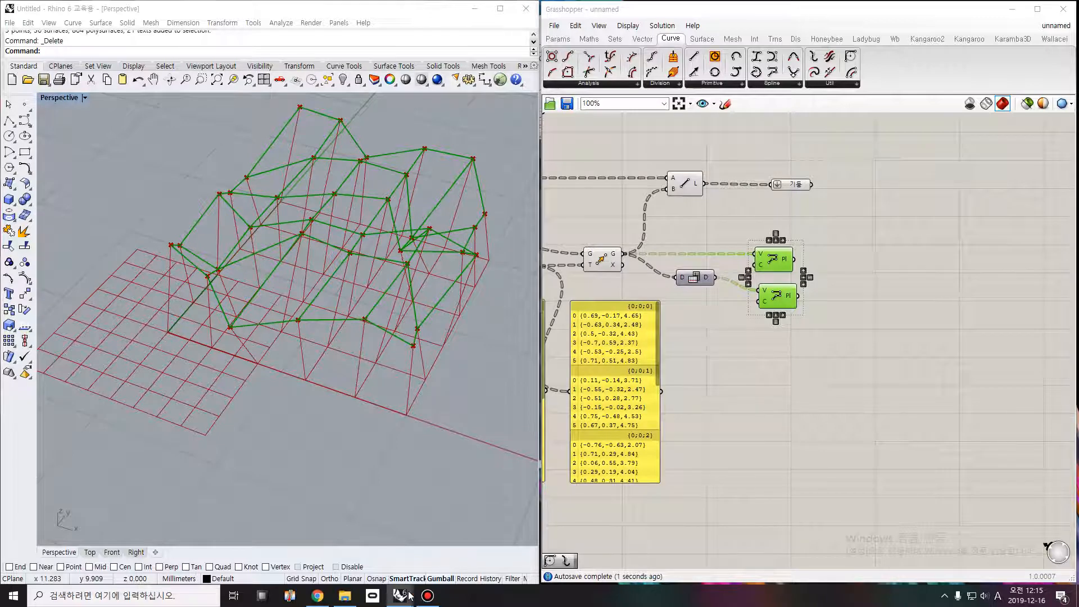
{"action": "left_click", "coordinate": [427, 595]}
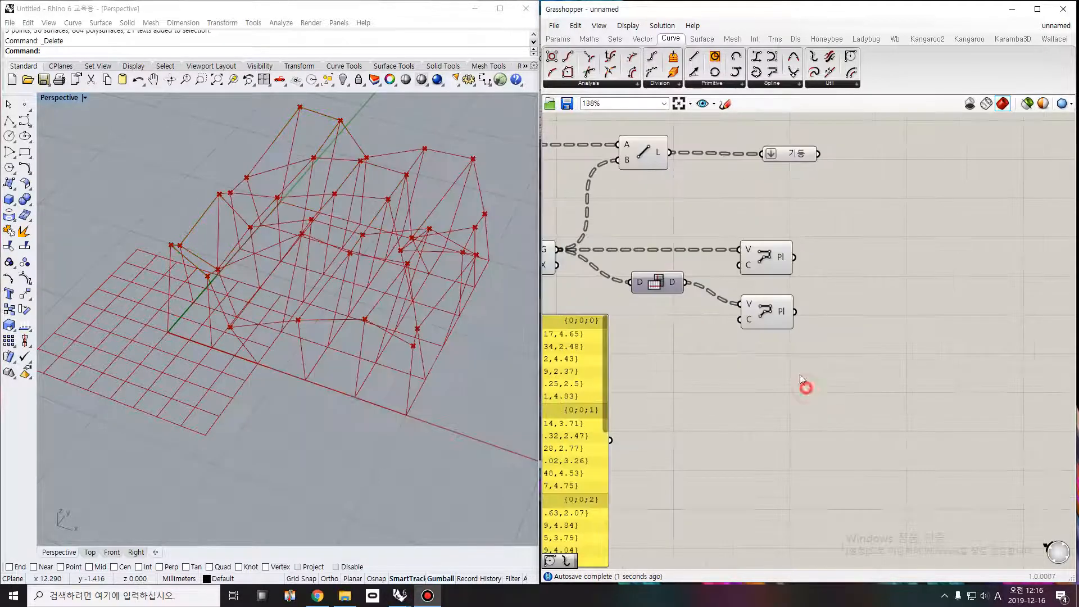
{"action": "left_click", "coordinate": [770, 260]}
{"action": "left_click", "coordinate": [774, 323]}
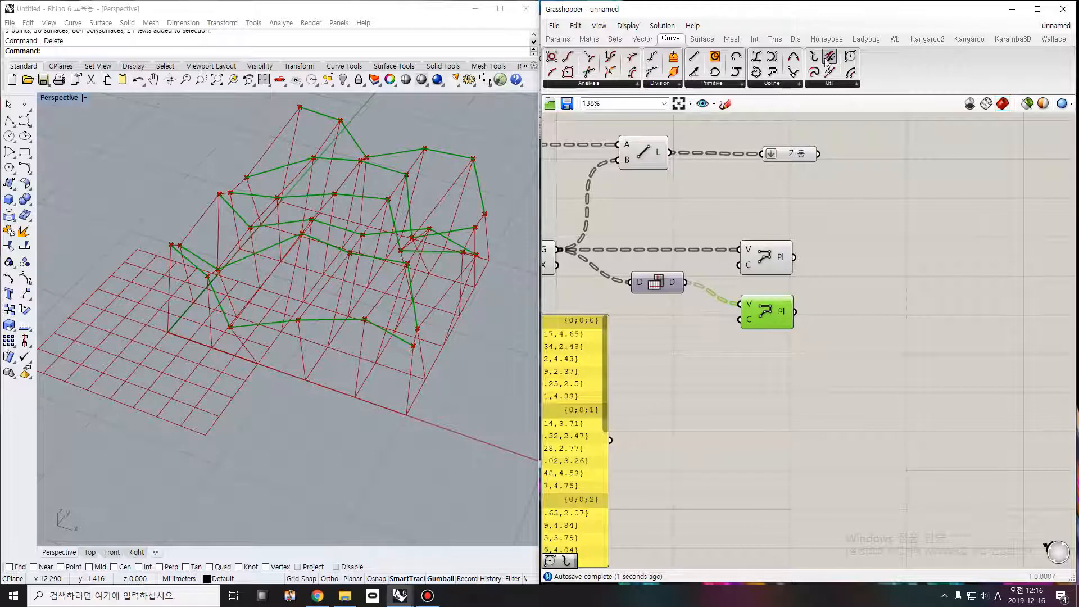
Add an Explode component beside the two PolyLine components and connect both polyline outputs to its curve input
{"action": "left_click_drag", "start_coordinate": [813, 56], "coordinate": [847, 259]}
{"action": "left_click_drag", "start_coordinate": [795, 312], "coordinate": [847, 260], "text": "shift"}
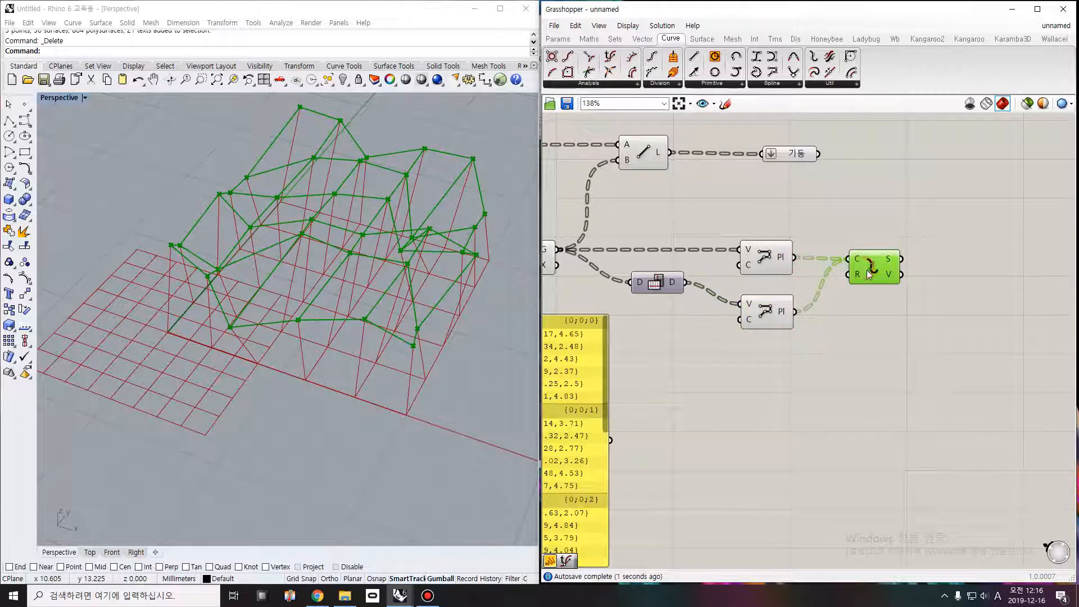
{"action": "mouse_move", "coordinate": [889, 264]}
{"action": "mouse_move", "coordinate": [782, 258]}
{"action": "right_click_drag", "start_coordinate": [852, 297], "coordinate": [725, 331]}
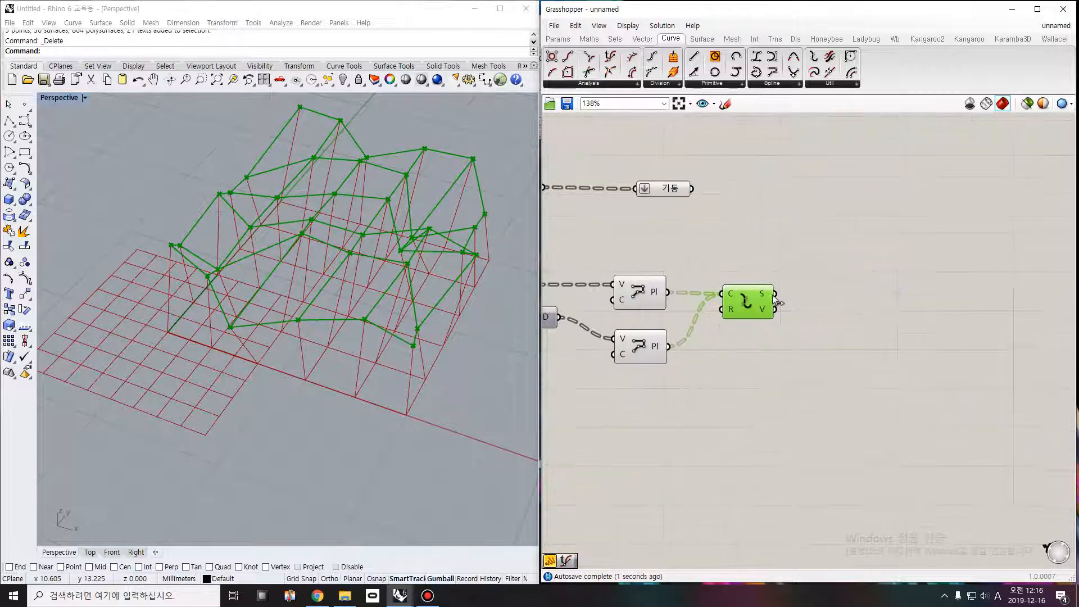
{"action": "mouse_move", "coordinate": [761, 297]}
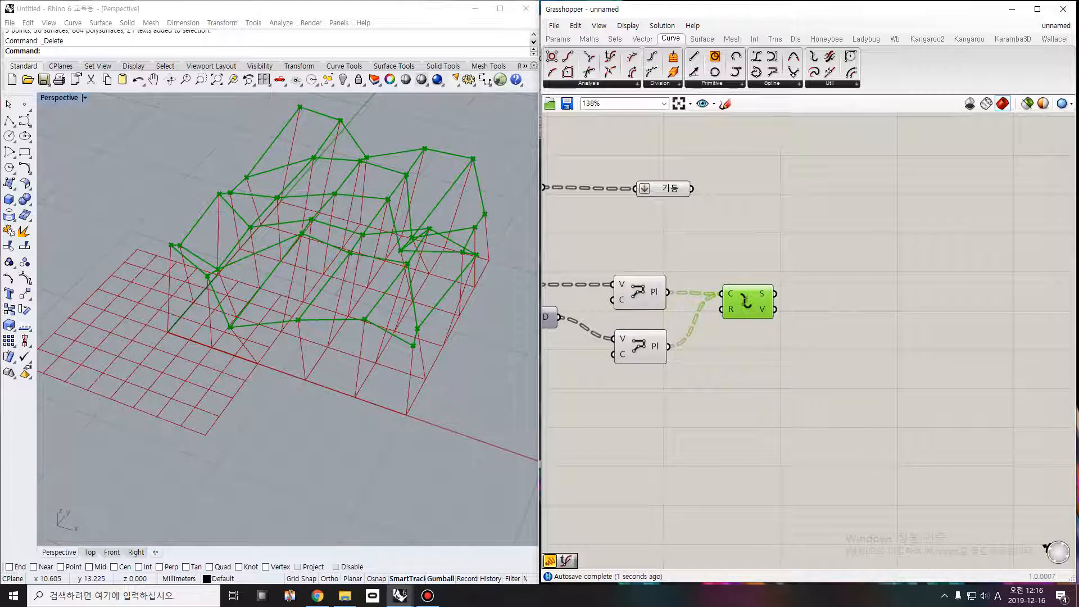
Copy the 기둥 parameter beside the Explode component, connect Explode's segments output to the copy and rename it Beam
{"action": "right_click_drag", "start_coordinate": [832, 253], "coordinate": [822, 280]}
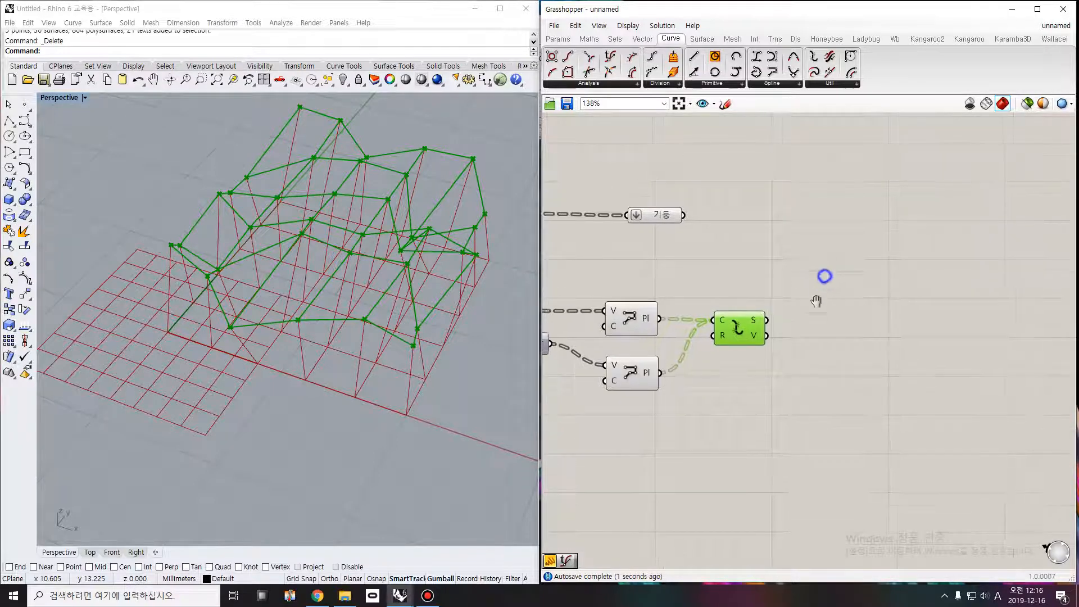
{"action": "left_click_drag", "start_coordinate": [647, 221], "coordinate": [765, 322]}
{"action": "key", "text": "ctrl+c"}
{"action": "key", "text": "ctrl+v"}
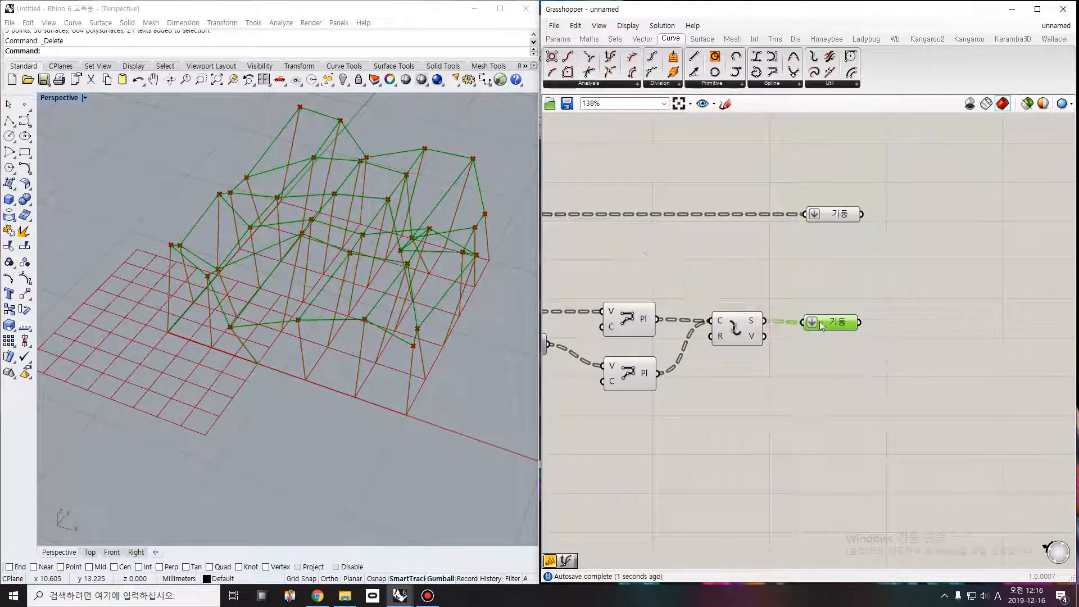
{"action": "right_click", "coordinate": [837, 322]}
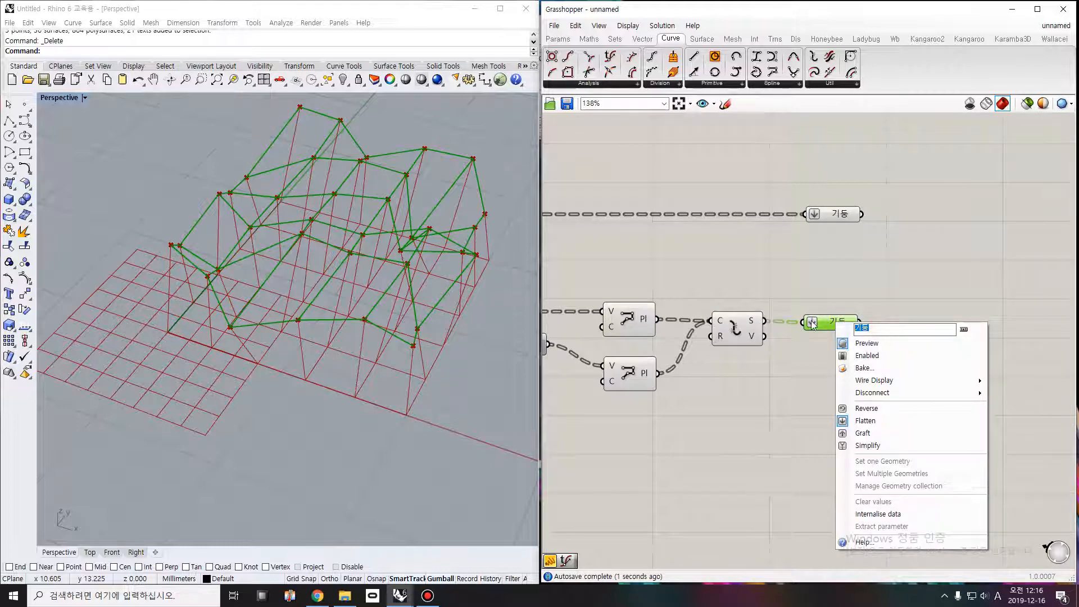
{"action": "type", "text": "qlㄷㅁm"}
{"action": "key", "text": "Return"}
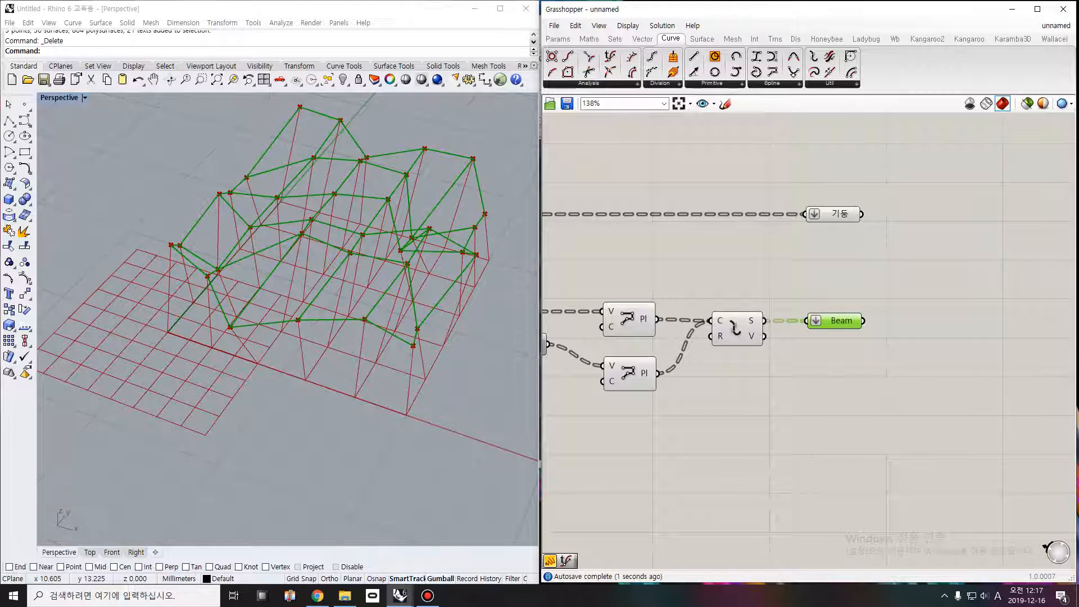
Rename the original 기둥 parameter Post
{"action": "right_click", "coordinate": [830, 214]}
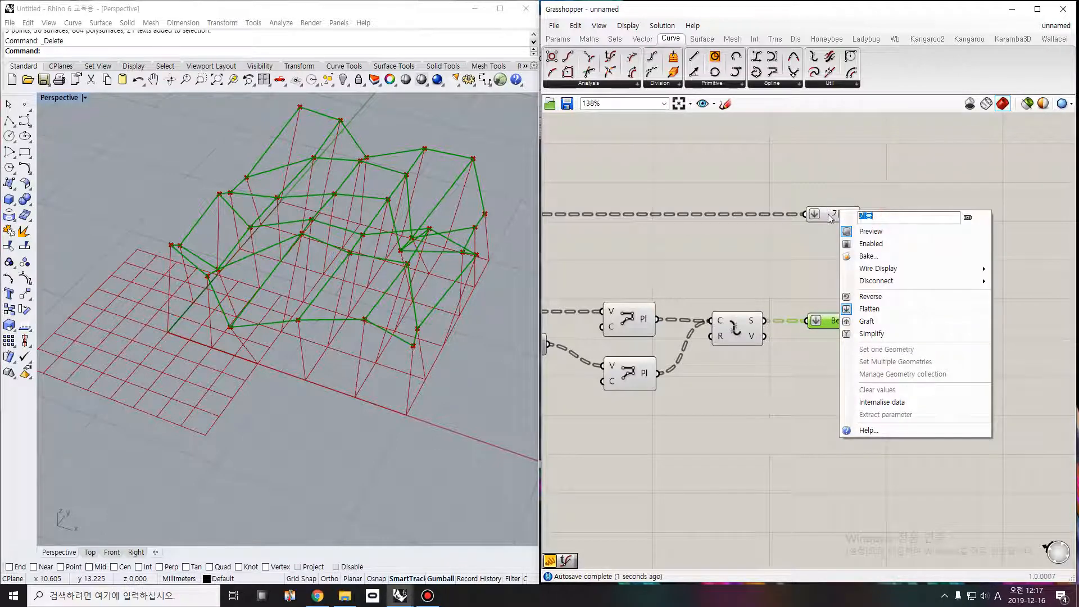
{"action": "type", "text": "Post"}
{"action": "key", "text": "Return"}
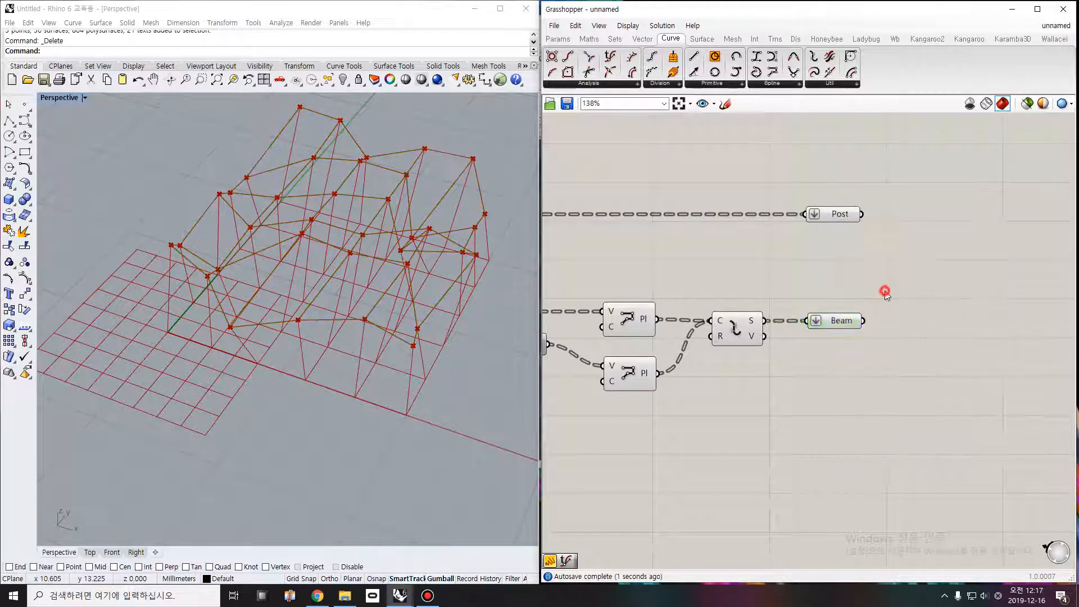
Place a Surface From Points component on the canvas above the Line component
{"action": "right_click_drag", "start_coordinate": [951, 289], "coordinate": [869, 292]}
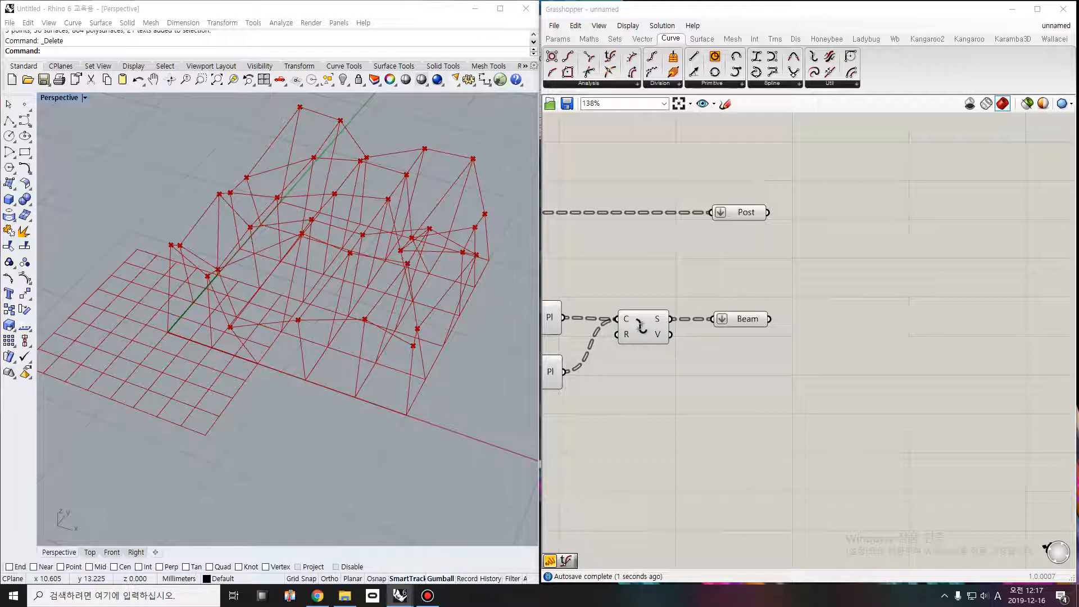
{"action": "scroll", "coordinate": [756, 260], "scroll_direction": "down", "scroll_amount": 3}
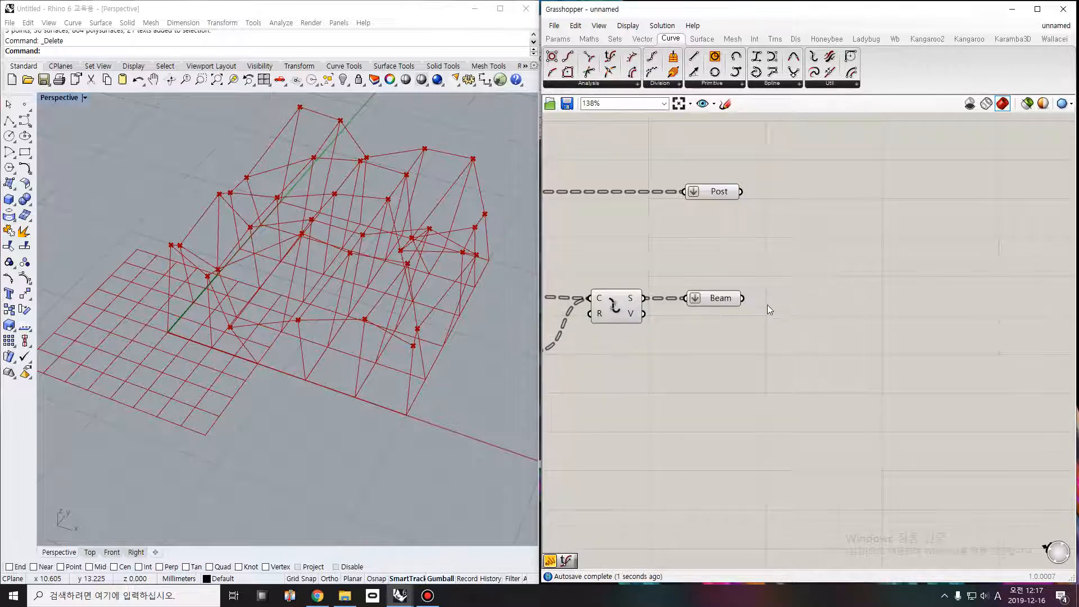
{"action": "right_click_drag", "start_coordinate": [821, 260], "coordinate": [752, 253]}
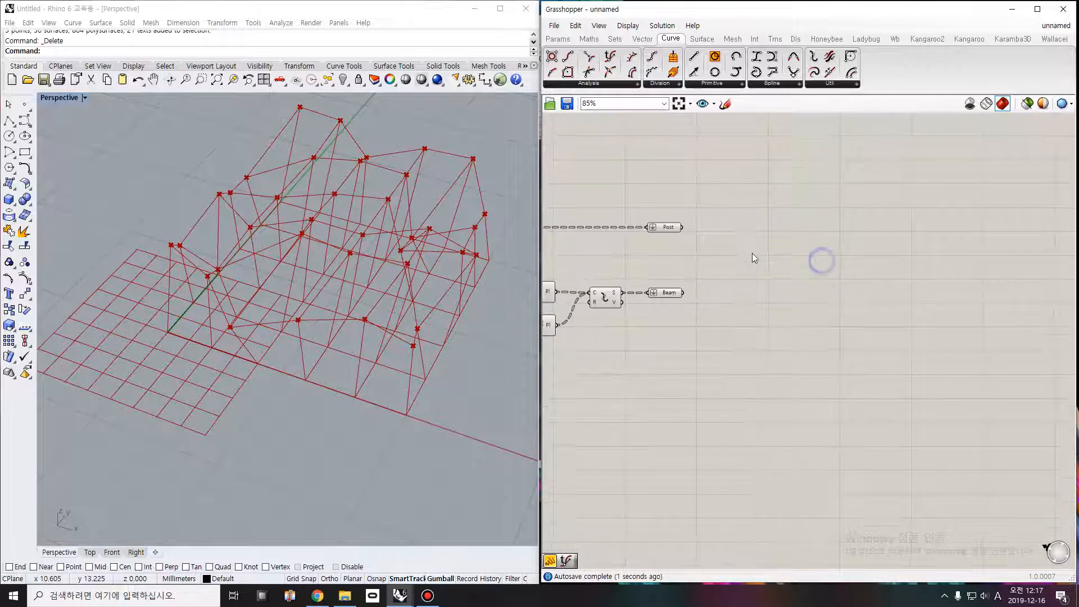
{"action": "scroll", "coordinate": [749, 257], "scroll_direction": "down", "scroll_amount": 2}
{"action": "right_click_drag", "start_coordinate": [681, 267], "coordinate": [812, 301]}
{"action": "right_click_drag", "start_coordinate": [631, 263], "coordinate": [784, 268]}
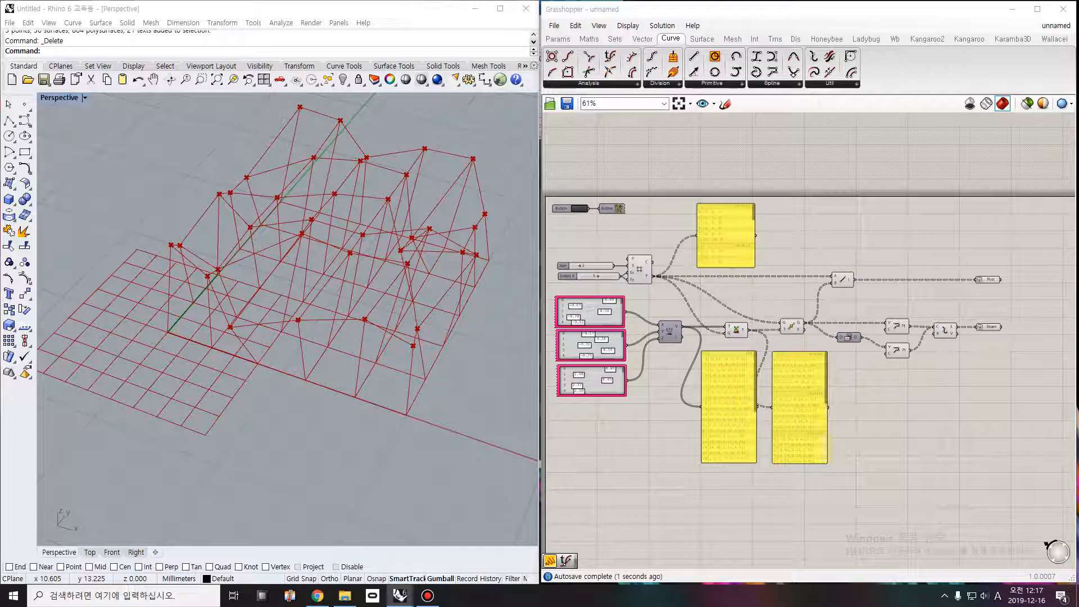
{"action": "left_click", "coordinate": [789, 328]}
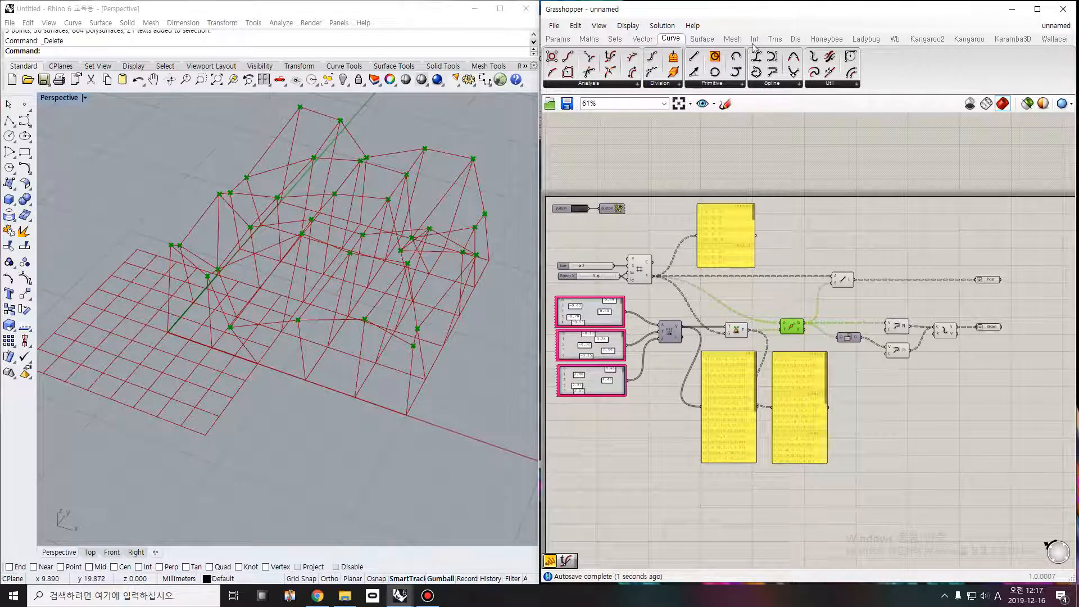
{"action": "left_click", "coordinate": [701, 38]}
{"action": "left_click", "coordinate": [696, 83]}
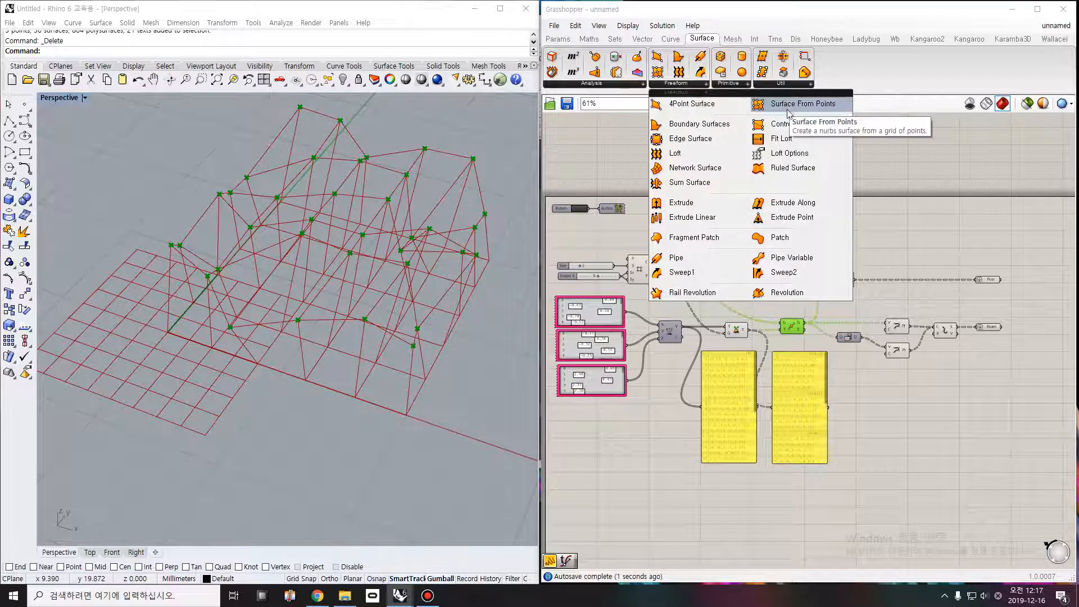
{"action": "left_click", "coordinate": [810, 103]}
{"action": "left_click", "coordinate": [850, 253]}
{"action": "scroll", "coordinate": [850, 252], "scroll_direction": "up", "scroll_amount": 4}
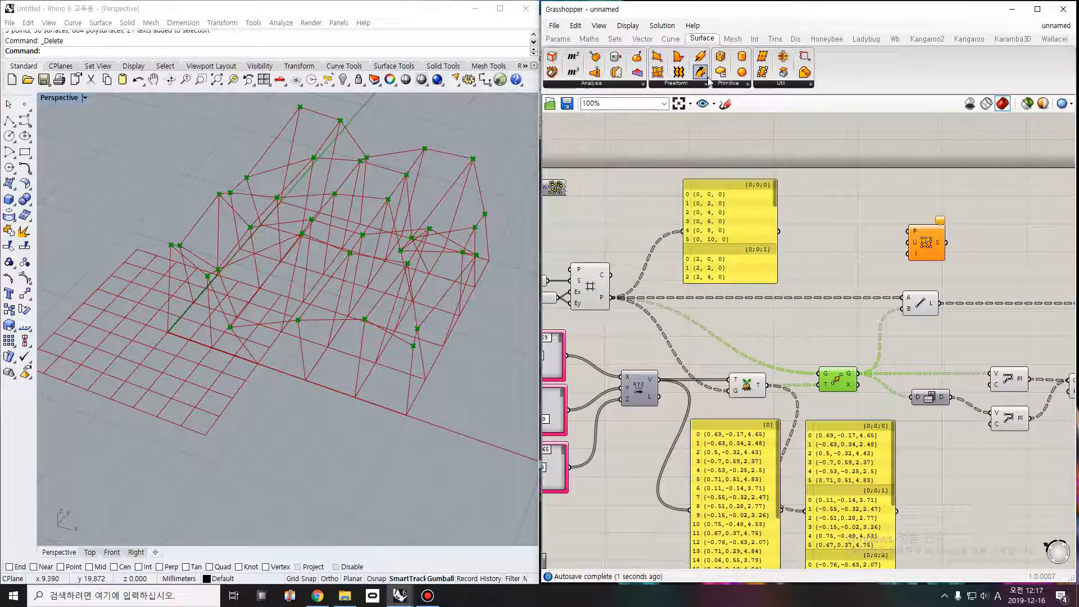
Delete the Surface From Points component above the Line component
{"action": "left_click", "coordinate": [730, 85]}
{"action": "left_click", "coordinate": [702, 87]}
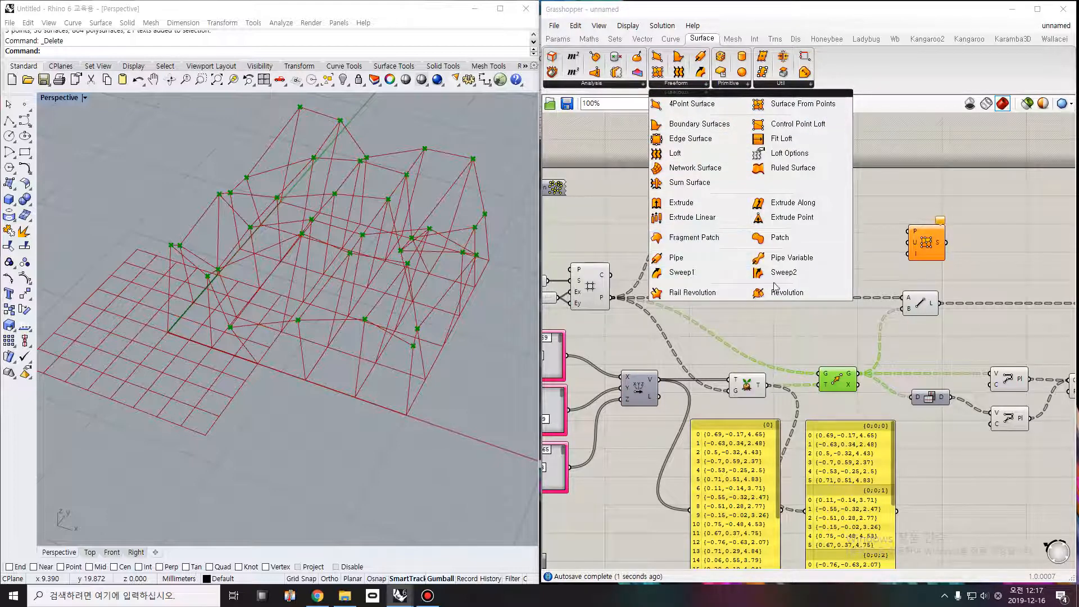
{"action": "left_click", "coordinate": [959, 287]}
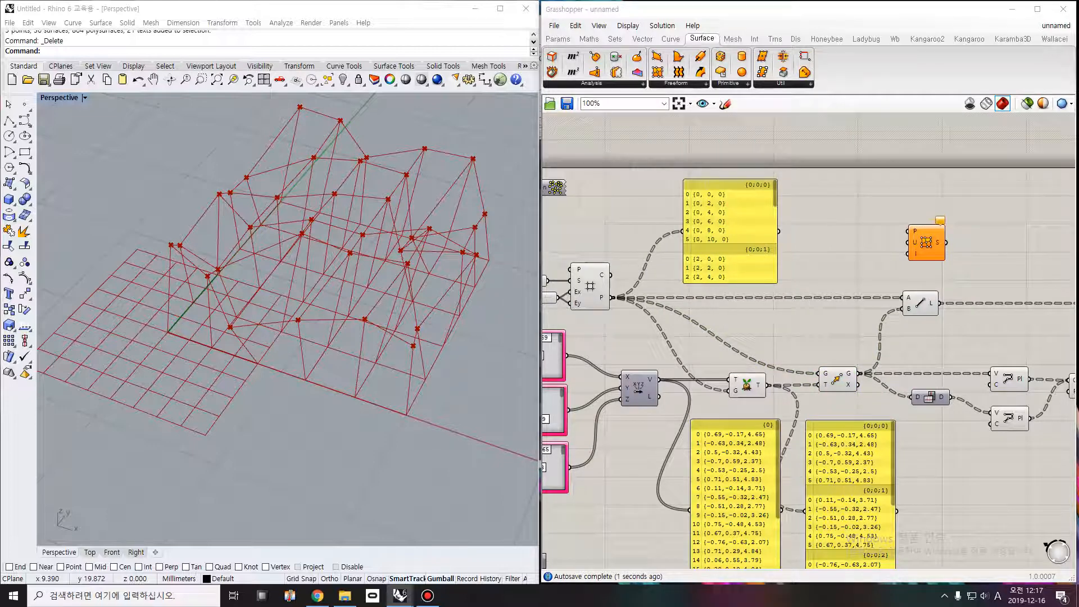
{"action": "left_click", "coordinate": [925, 243]}
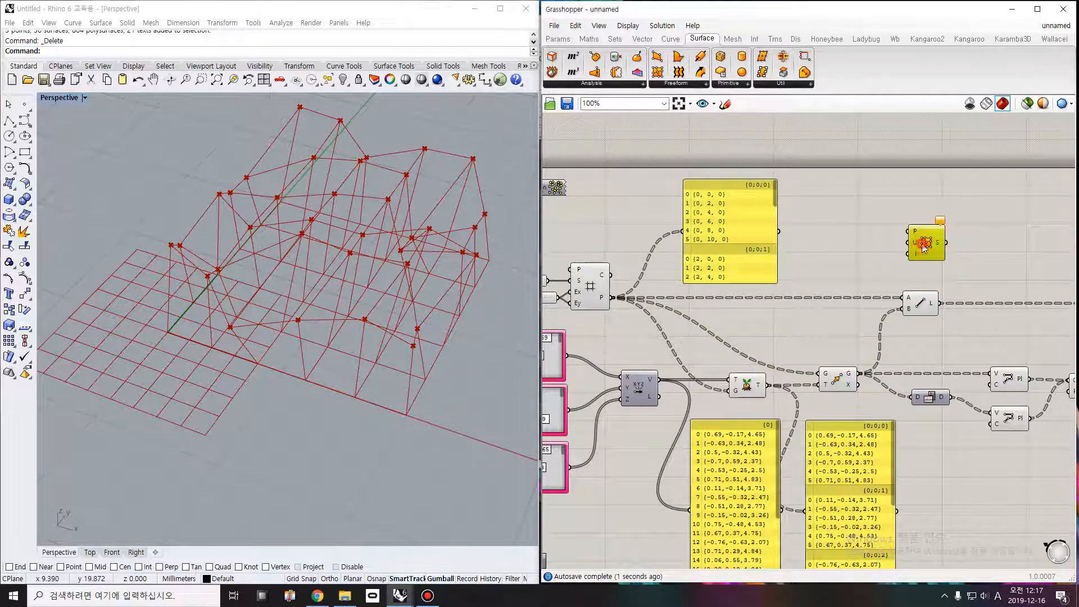
{"action": "key", "text": "Delete"}
Place a Mesh FromPoints component on the canvas above the Line component
{"action": "left_click", "coordinate": [734, 41]}
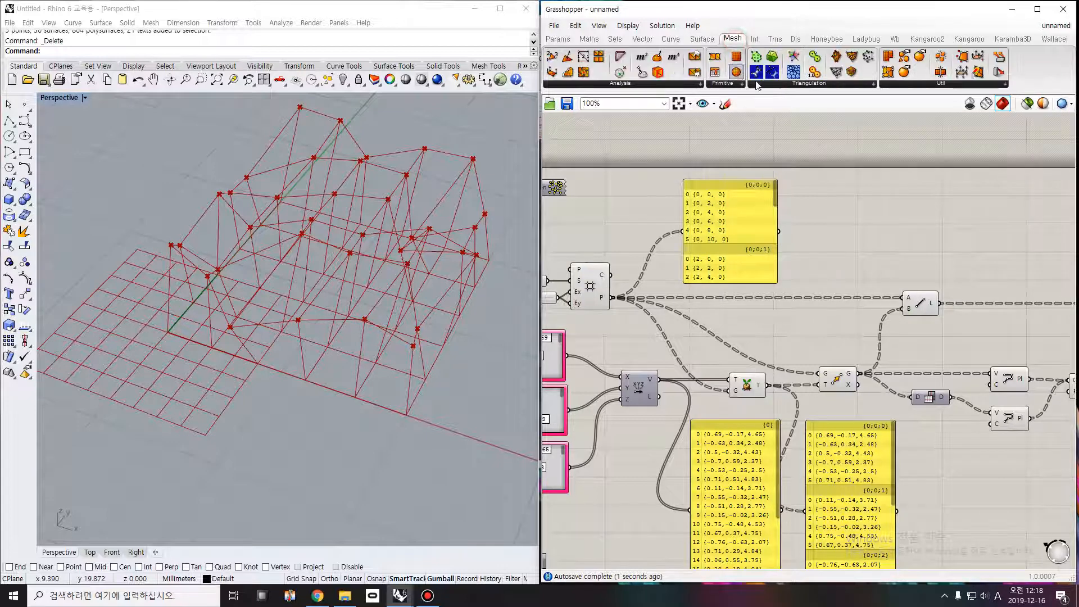
{"action": "left_click", "coordinate": [899, 84]}
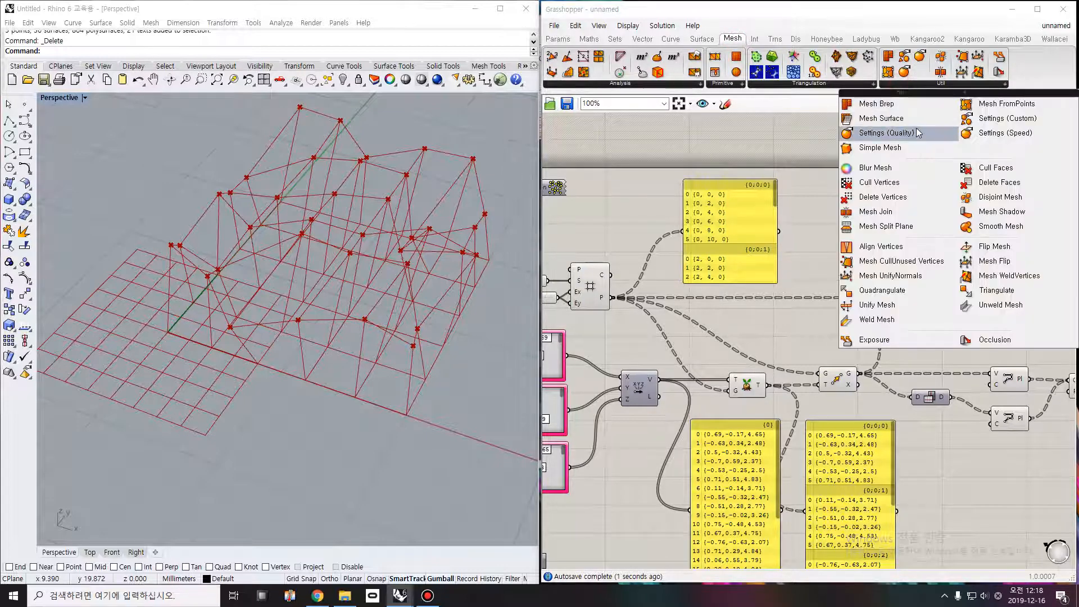
{"action": "left_click", "coordinate": [987, 106]}
{"action": "left_click", "coordinate": [960, 257]}
{"action": "right_click_drag", "start_coordinate": [959, 257], "coordinate": [924, 250]}
{"action": "scroll", "coordinate": [855, 249], "scroll_direction": "down", "scroll_amount": 2}
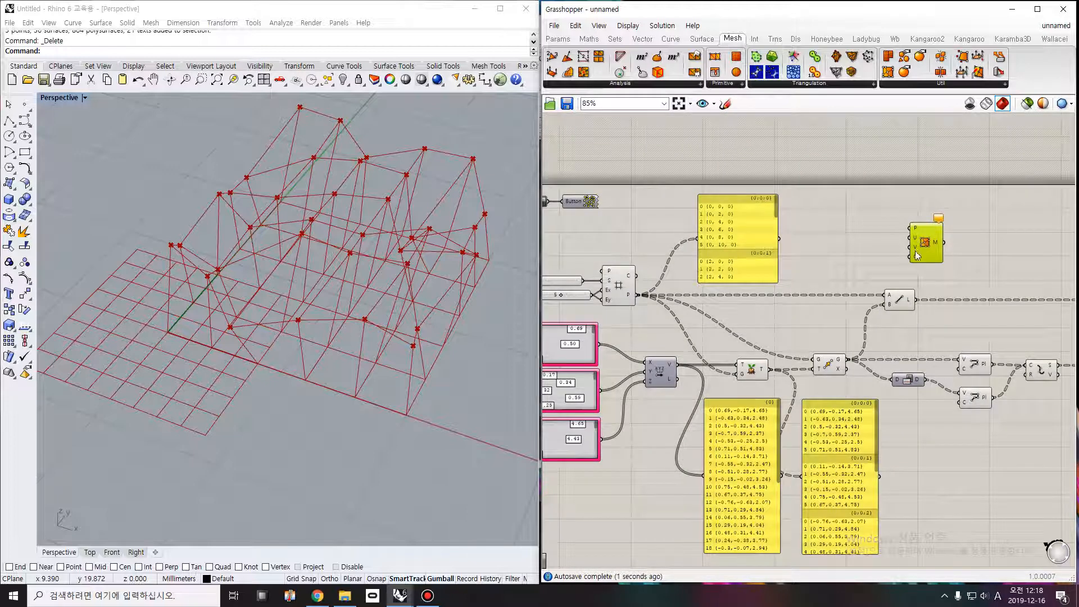
{"action": "scroll", "coordinate": [996, 219], "scroll_direction": "up", "scroll_amount": 2}
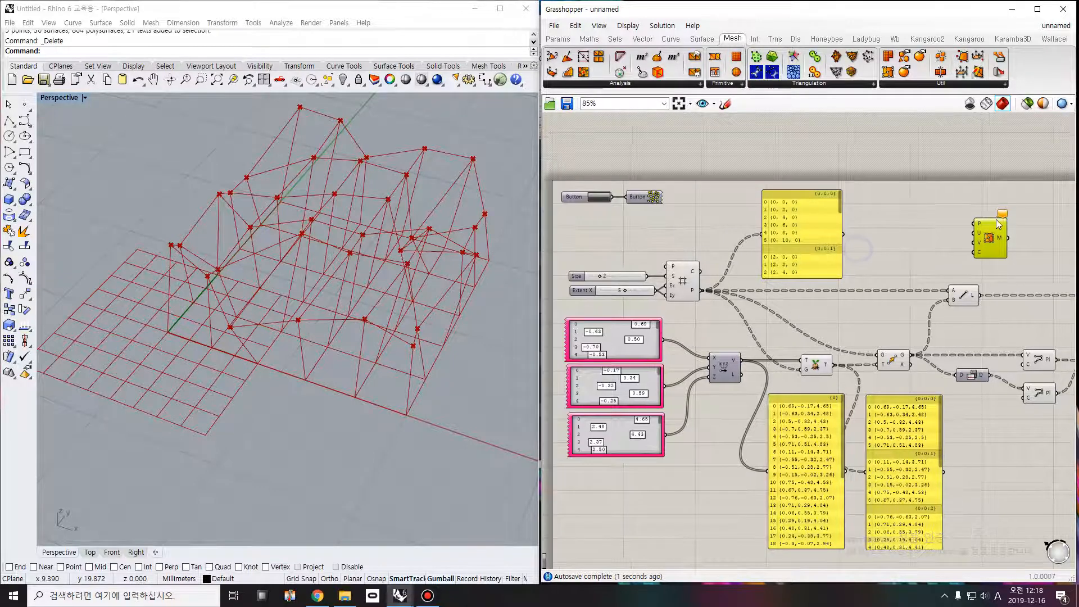
{"action": "scroll", "coordinate": [877, 249], "scroll_direction": "down", "scroll_amount": 1}
{"action": "scroll", "coordinate": [859, 355], "scroll_direction": "down", "scroll_amount": 1}
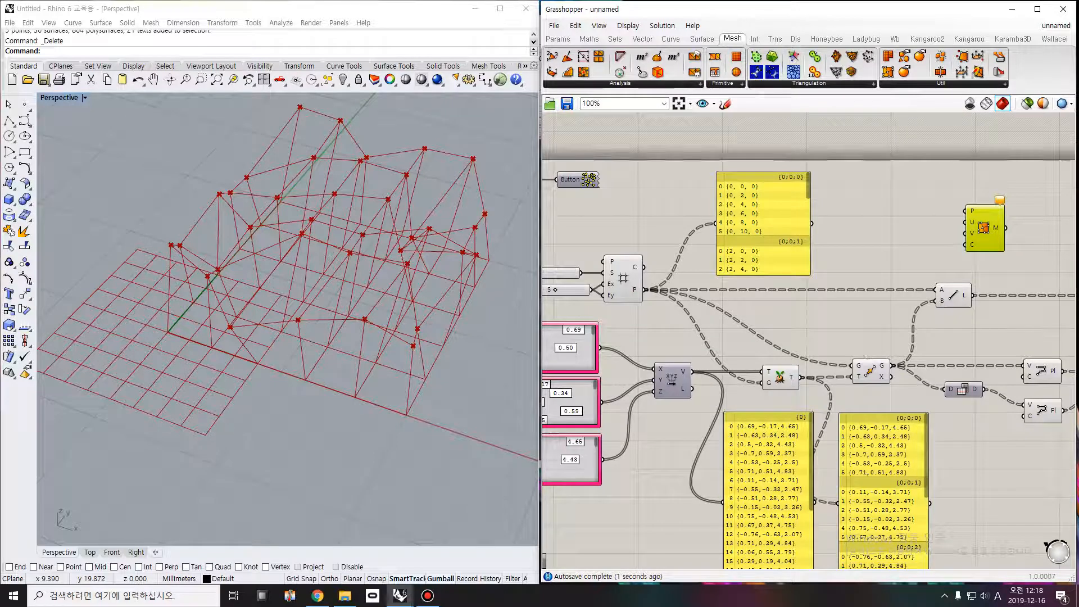
Examine the moved points' data tree by wiring the Move geometry output to a temporary panel copy, and remove the copy
{"action": "left_click", "coordinate": [870, 375]}
{"action": "right_click_drag", "start_coordinate": [869, 376], "coordinate": [816, 367]}
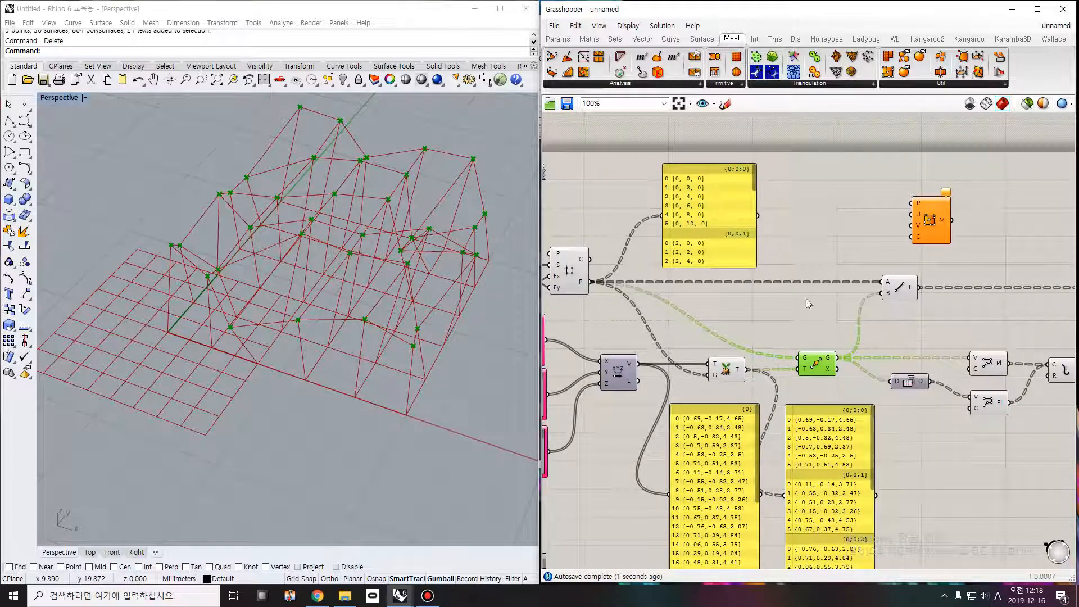
{"action": "left_click", "coordinate": [715, 221]}
{"action": "left_click_drag", "start_coordinate": [709, 227], "coordinate": [939, 369], "text": "alt"}
{"action": "left_click_drag", "start_coordinate": [839, 357], "coordinate": [935, 345]}
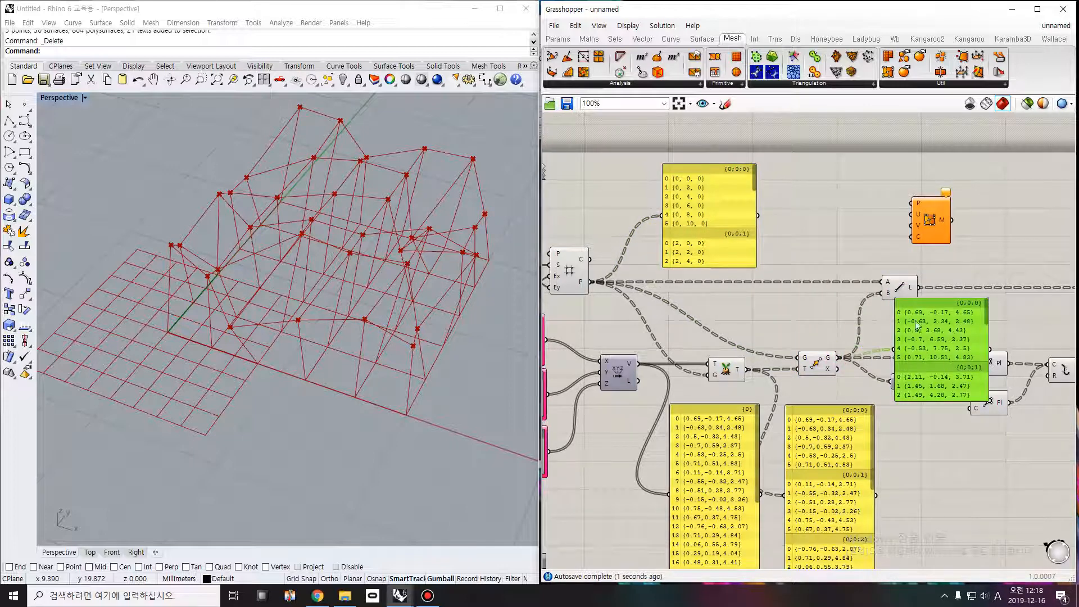
{"action": "key", "text": "Delete"}
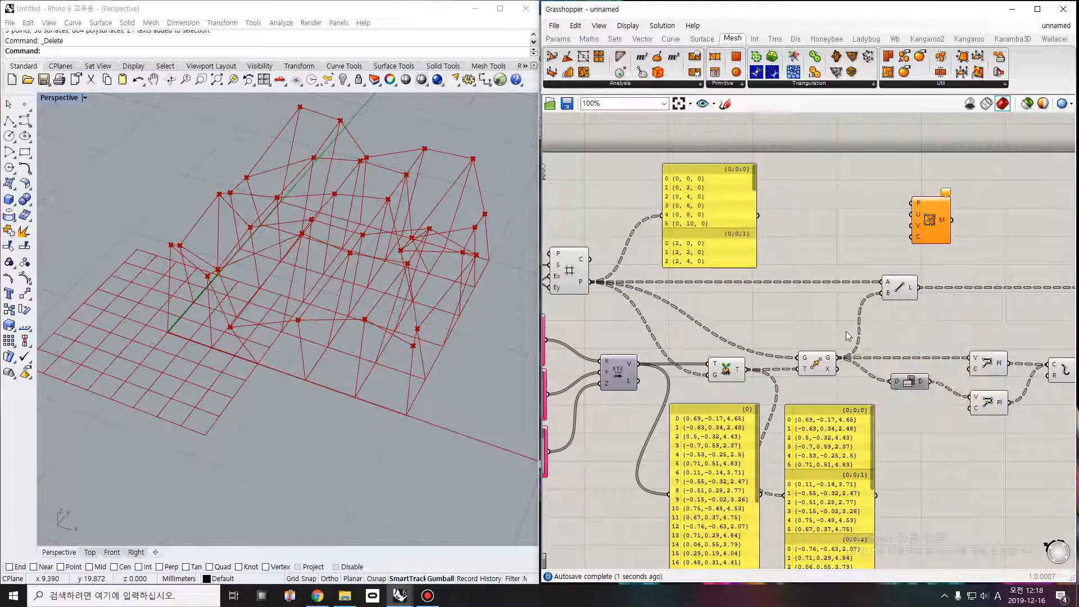
Flatten the Mesh FromPoints component's P input and connect the Move component's geometry output to it
{"action": "right_click", "coordinate": [919, 204]}
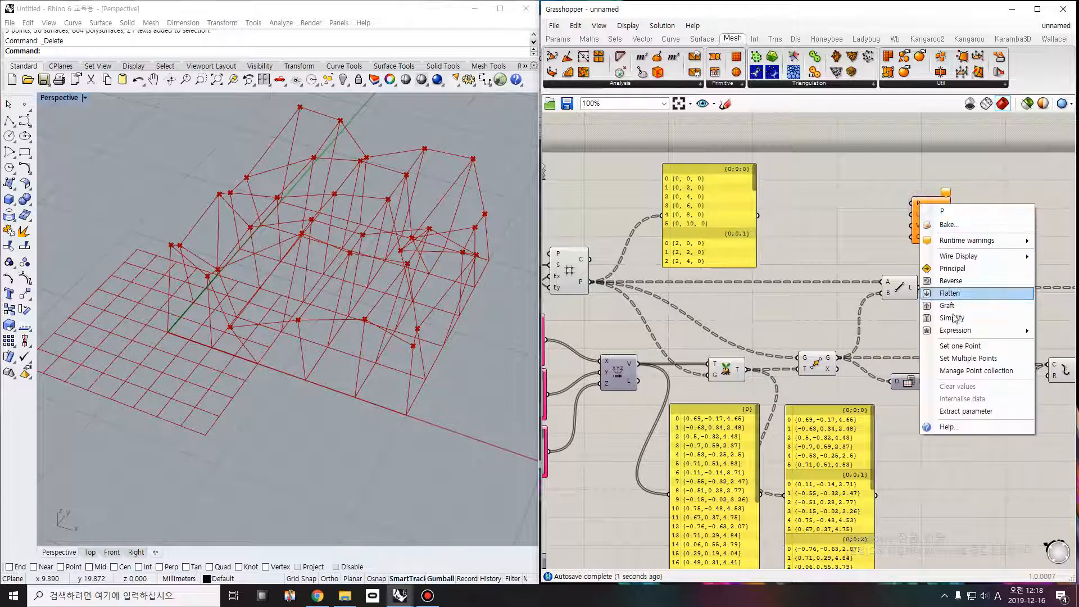
{"action": "left_click", "coordinate": [950, 294]}
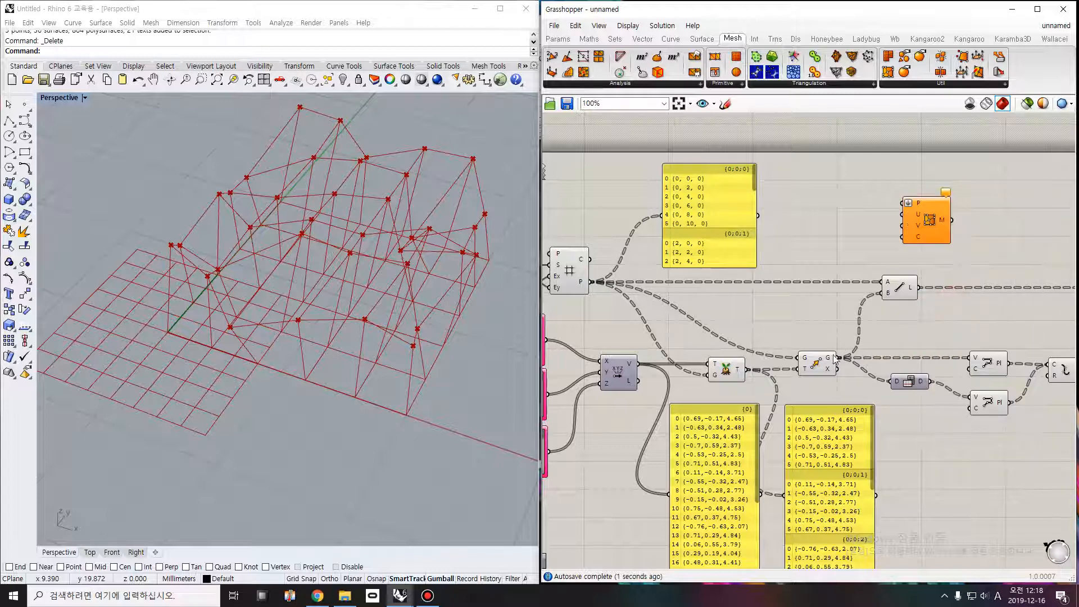
{"action": "left_click_drag", "start_coordinate": [837, 357], "coordinate": [966, 220]}
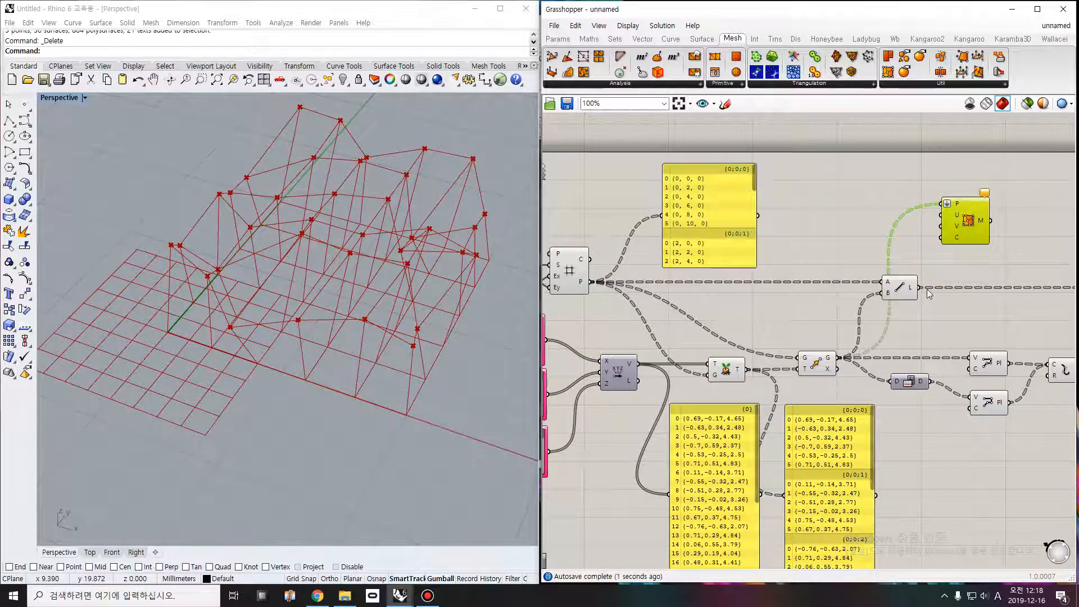
Reposition the Extent slider slightly lower, just above the first gene pool
{"action": "right_click_drag", "start_coordinate": [928, 293], "coordinate": [907, 290]}
{"action": "right_click_drag", "start_coordinate": [757, 294], "coordinate": [786, 294]}
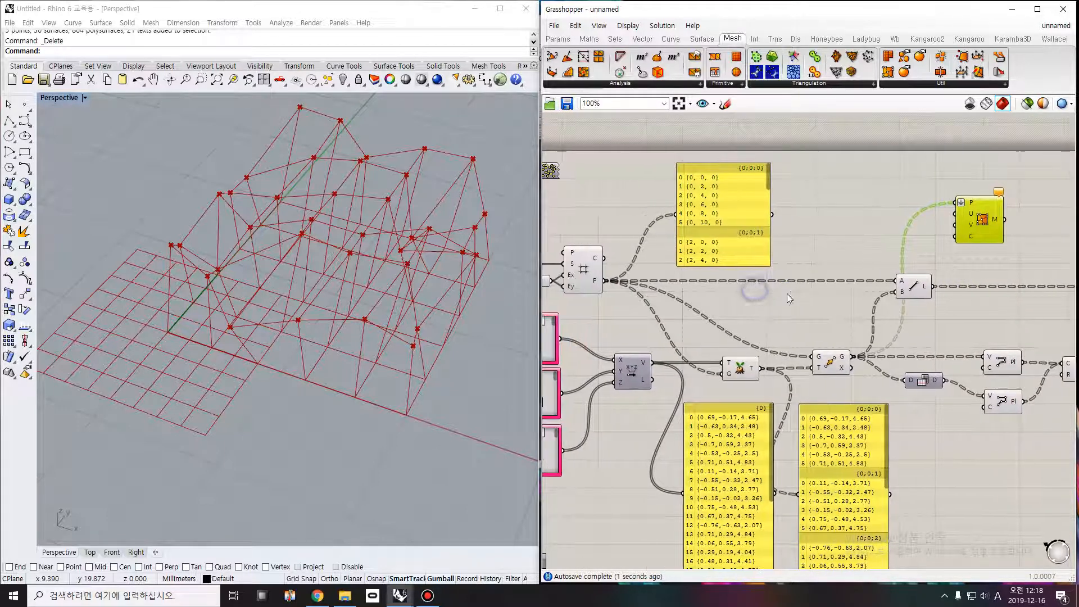
{"action": "right_click_drag", "start_coordinate": [676, 309], "coordinate": [719, 300]}
{"action": "left_click_drag", "start_coordinate": [586, 270], "coordinate": [586, 289]}
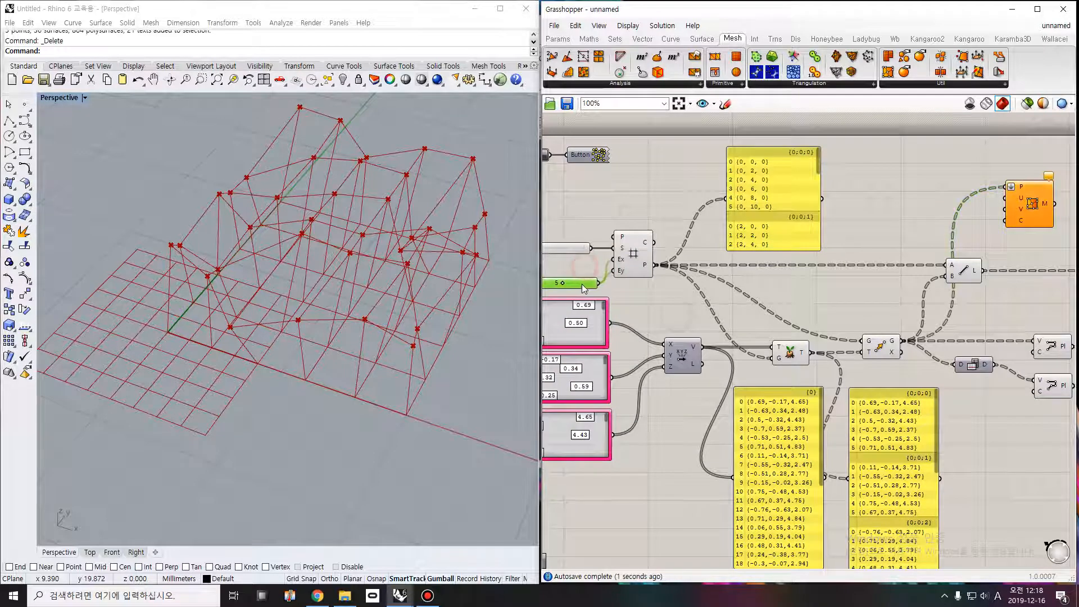
{"action": "right_click_drag", "start_coordinate": [586, 289], "coordinate": [655, 285]}
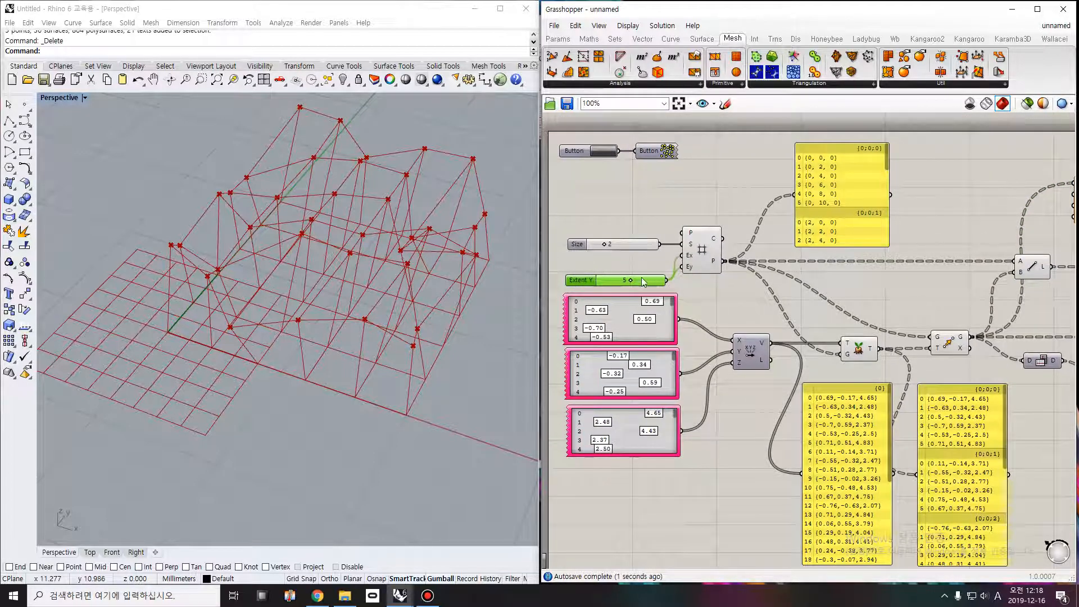
{"action": "scroll", "coordinate": [807, 291], "scroll_direction": "down", "scroll_amount": 2}
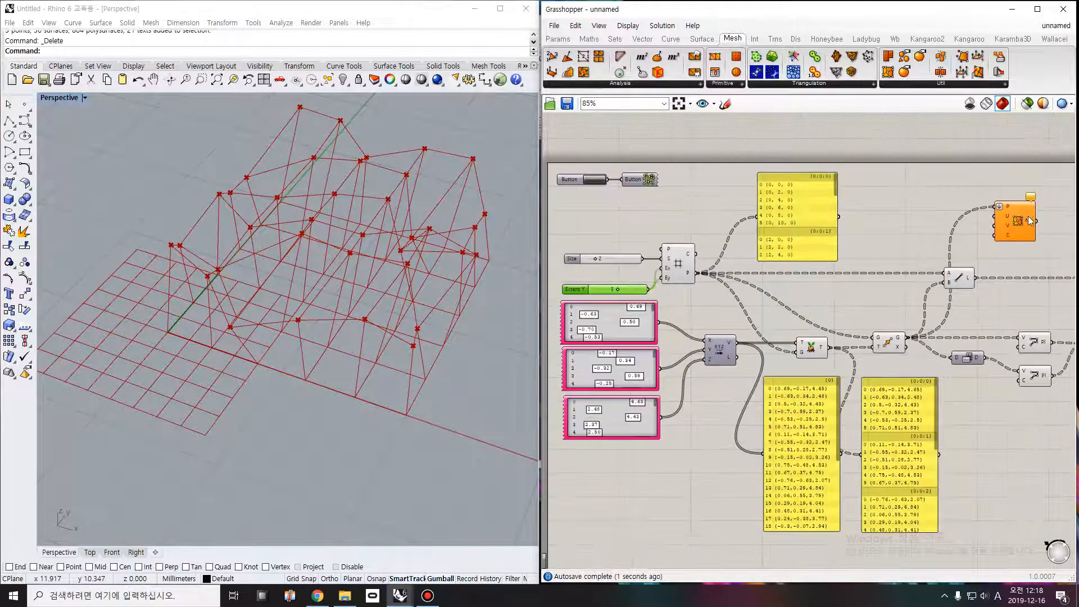
Shift the Grasshopper window over the Rhino viewport and set the expression x+1 on the Mesh FromPoints component's U input
{"action": "right_click", "coordinate": [1009, 216]}
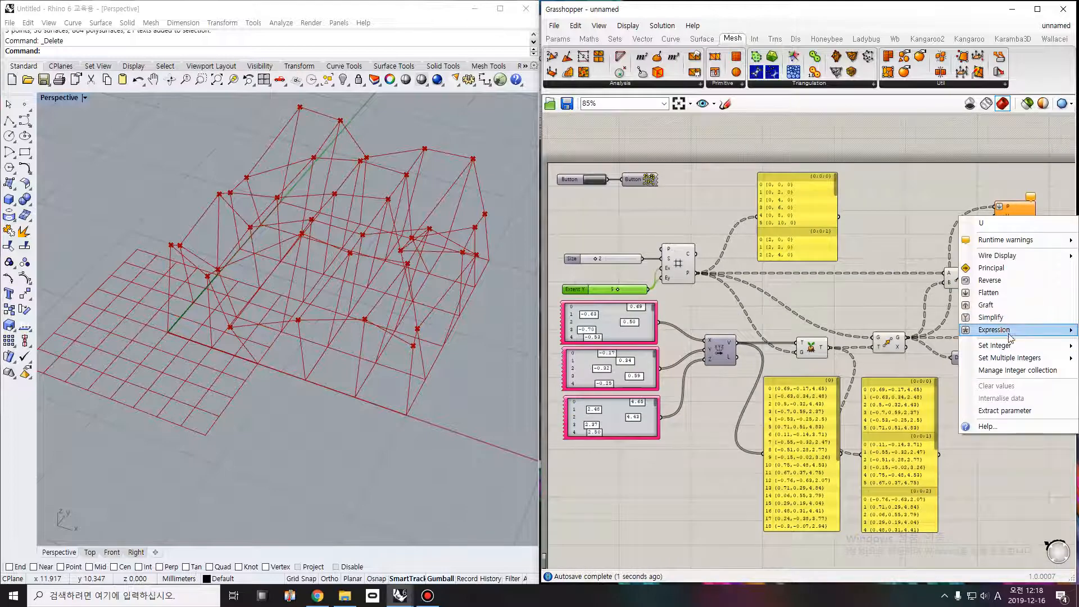
{"action": "left_click", "coordinate": [911, 206]}
{"action": "left_click", "coordinate": [829, 12]}
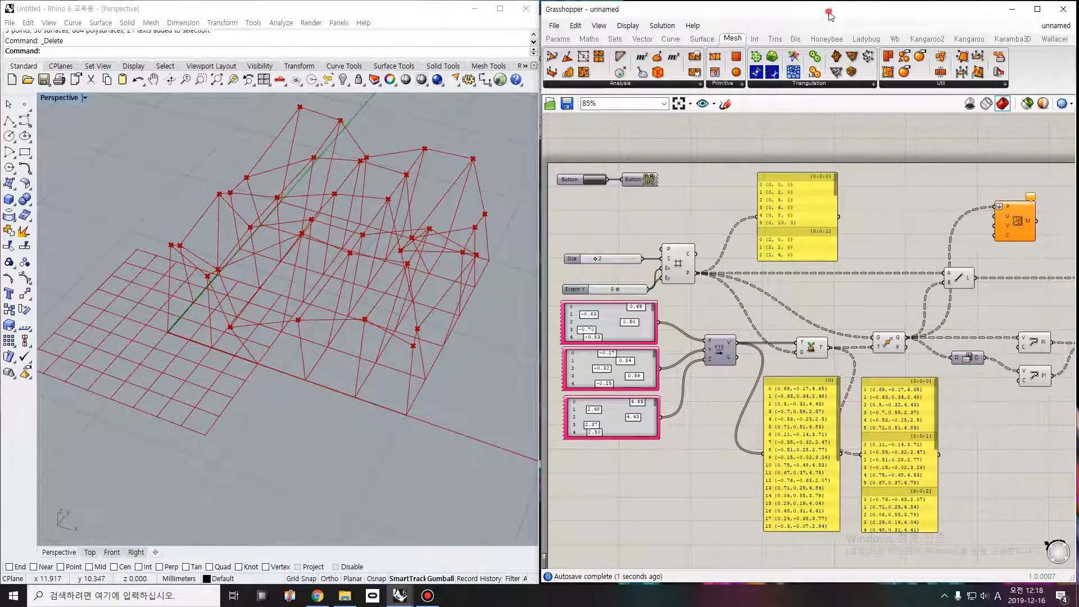
{"action": "left_click_drag", "start_coordinate": [828, 12], "coordinate": [617, 14]}
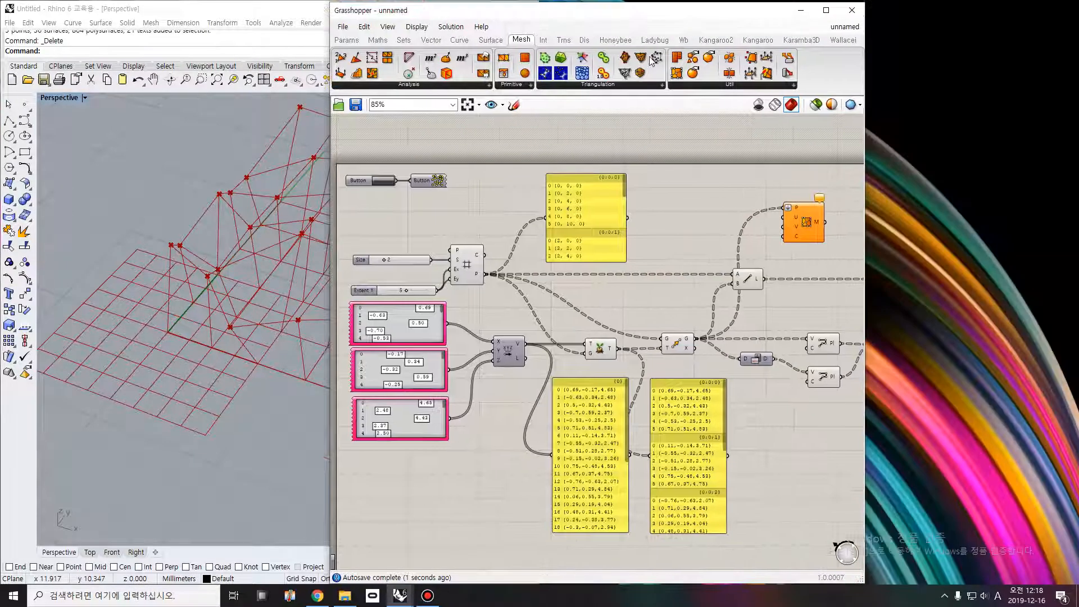
{"action": "right_click", "coordinate": [786, 217]}
{"action": "mouse_move", "coordinate": [837, 331]}
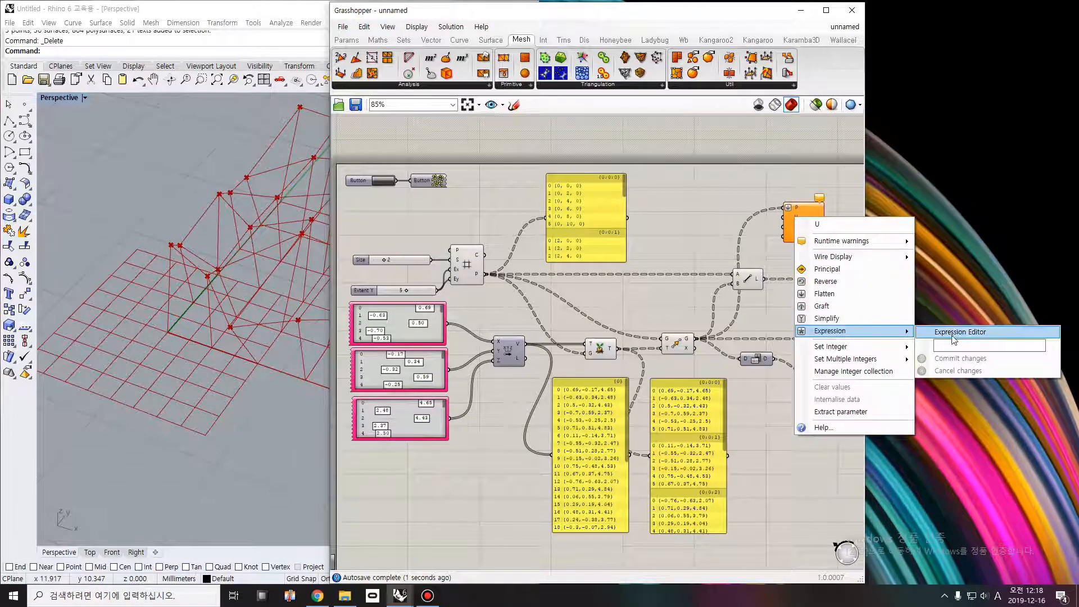
{"action": "left_click", "coordinate": [960, 332]}
{"action": "left_click", "coordinate": [782, 346]}
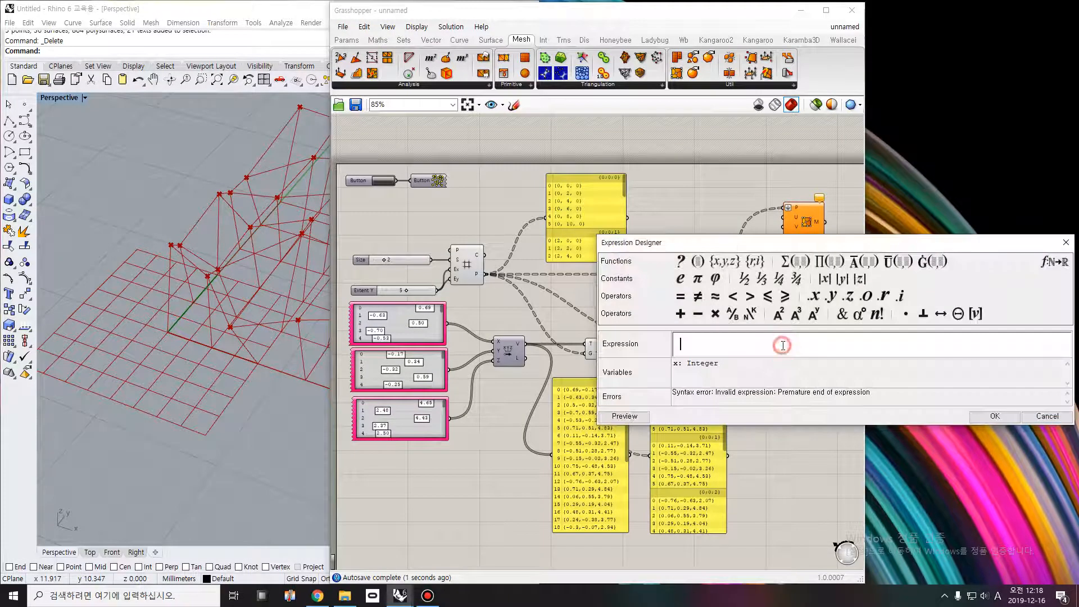
{"action": "type", "text": "x+1"}
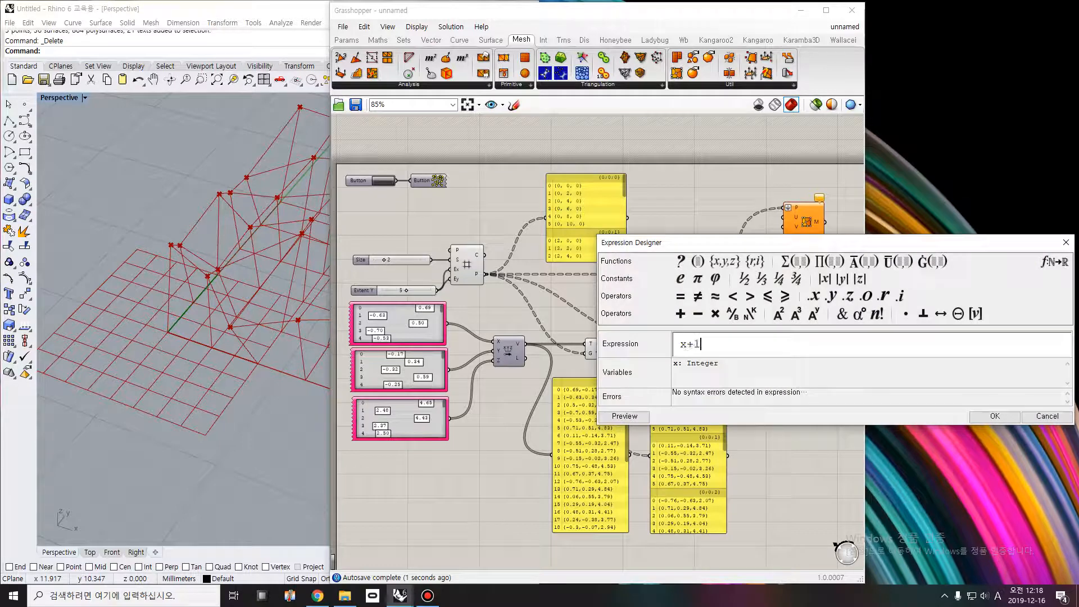
{"action": "left_click", "coordinate": [991, 416]}
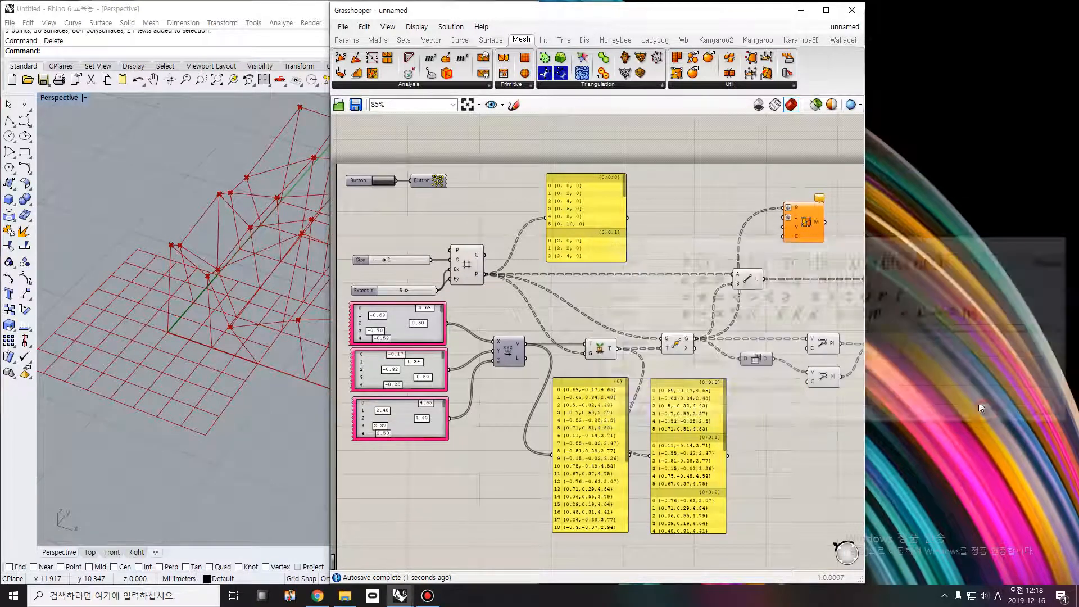
Set the expression x+1 on the Mesh FromPoints component's V input
{"action": "right_click", "coordinate": [798, 232]}
{"action": "mouse_move", "coordinate": [832, 342]}
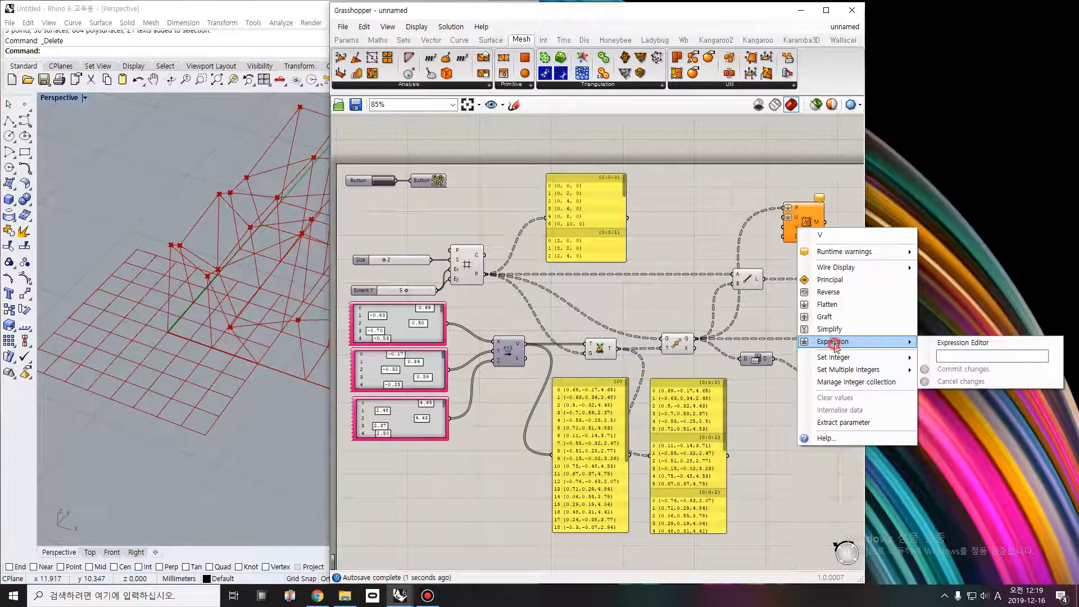
{"action": "left_click", "coordinate": [963, 347]}
{"action": "type", "text": "x"}
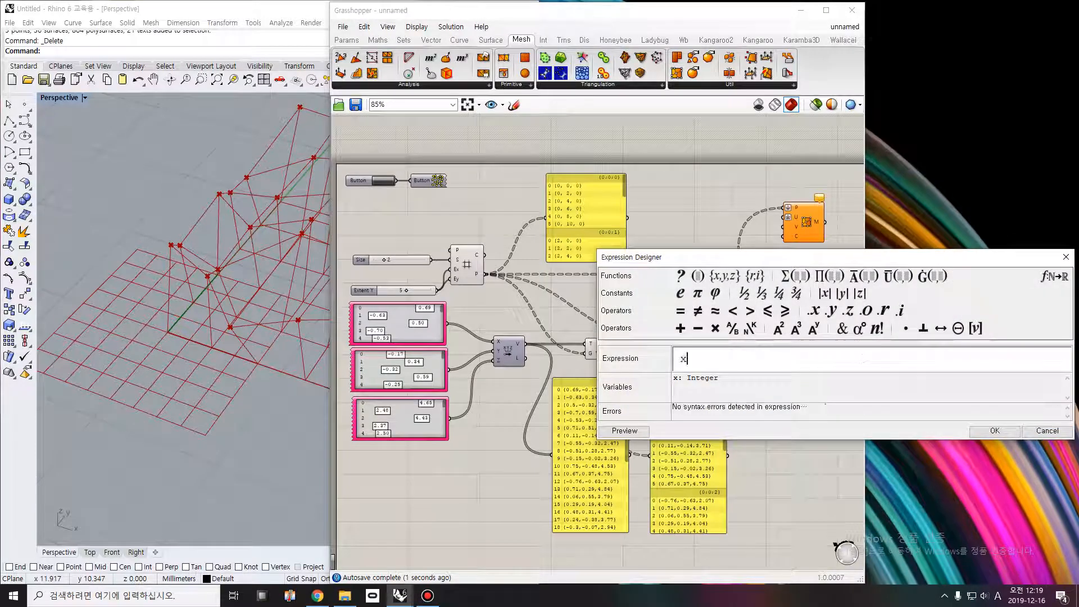
{"action": "type", "text": "+1"}
{"action": "left_click", "coordinate": [994, 431]}
Connect the Extent slider to the Mesh FromPoints U and V inputs and move the Grasshopper window back beside the Rhino viewport
{"action": "right_click_drag", "start_coordinate": [629, 304], "coordinate": [606, 308]}
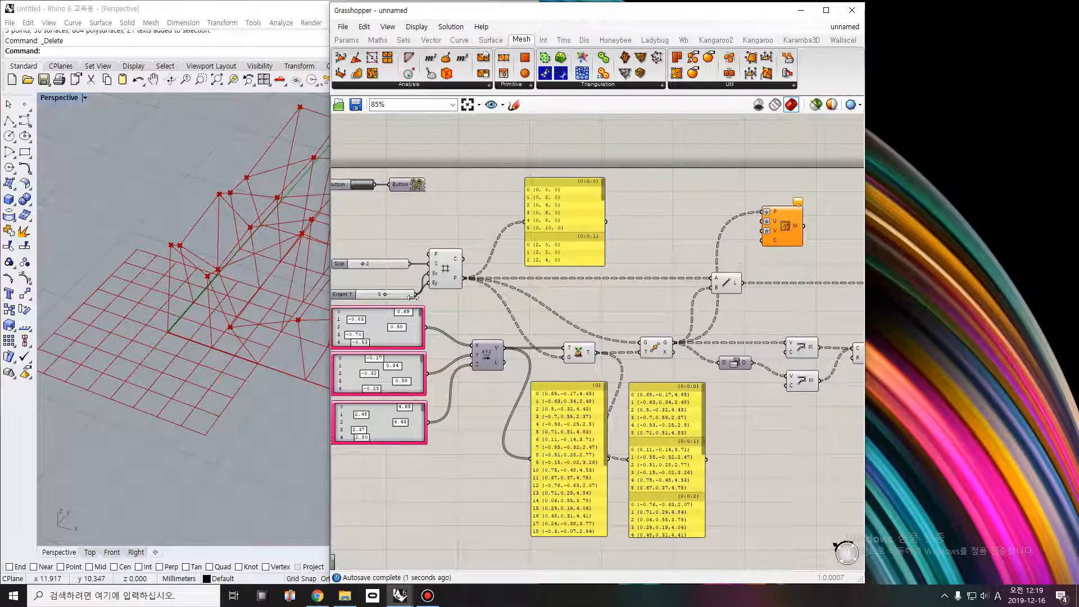
{"action": "mouse_move", "coordinate": [418, 297]}
{"action": "left_mouse_down"}
{"action": "mouse_move", "coordinate": [576, 279]}
{"action": "mouse_move", "coordinate": [763, 230]}
{"action": "mouse_move", "coordinate": [439, 309]}
{"action": "mouse_move", "coordinate": [416, 296]}
{"action": "left_mouse_up"}
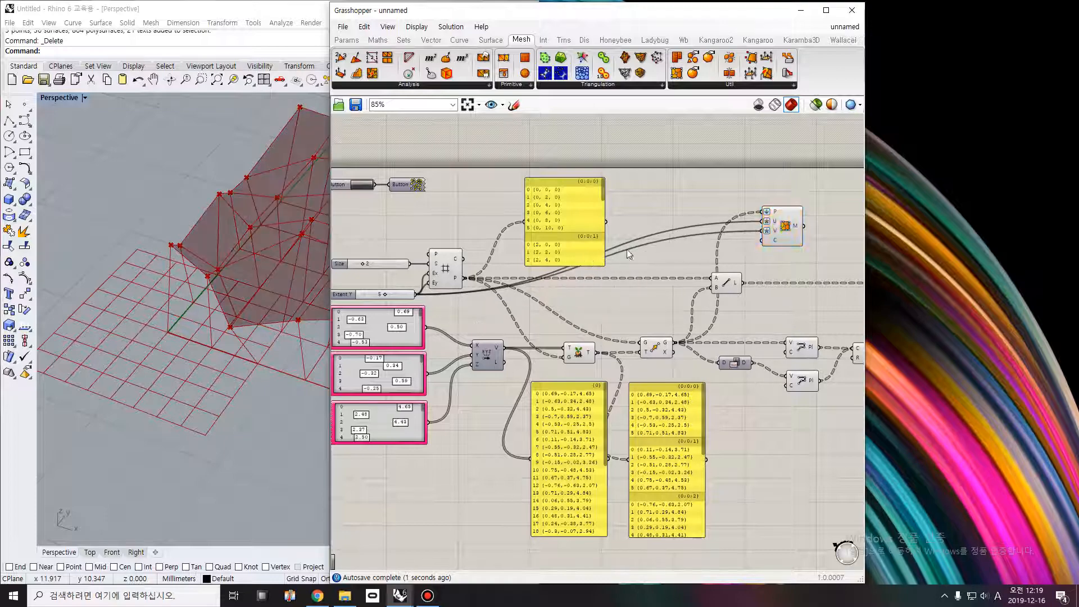
{"action": "left_click_drag", "start_coordinate": [489, 12], "coordinate": [703, 13]}
{"action": "scroll", "coordinate": [856, 207], "scroll_direction": "up", "scroll_amount": 3}
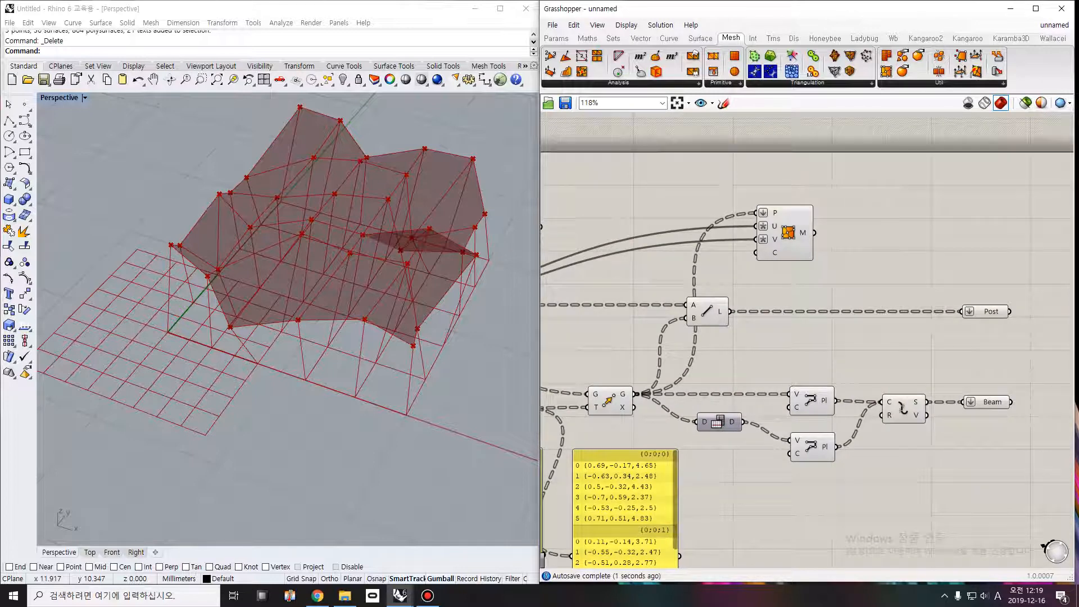
{"action": "right_click_drag", "start_coordinate": [421, 234], "coordinate": [414, 265]}
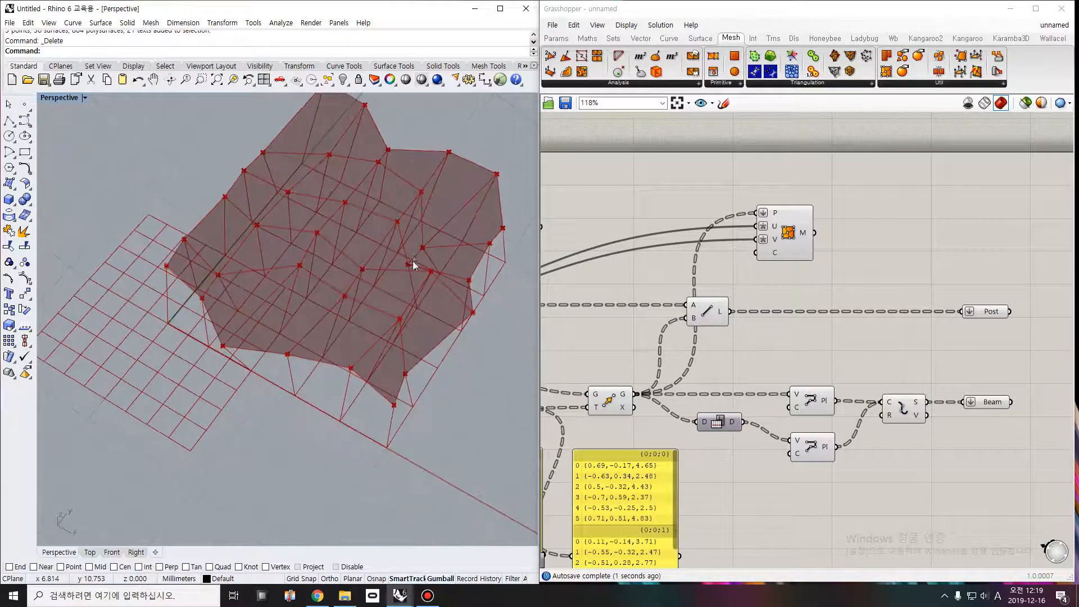
Add a mesh-exploding component with M and S inputs, feed it the Mesh FromPoints output and hide the Mesh FromPoints preview
{"action": "right_click_drag", "start_coordinate": [945, 215], "coordinate": [794, 209]}
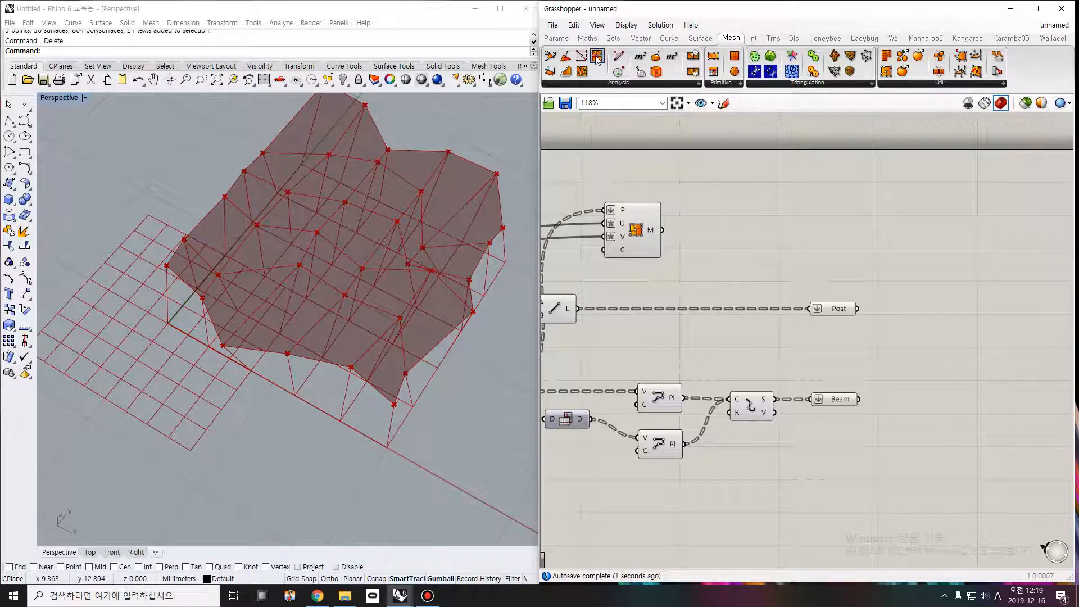
{"action": "left_click_drag", "start_coordinate": [597, 58], "coordinate": [706, 225]}
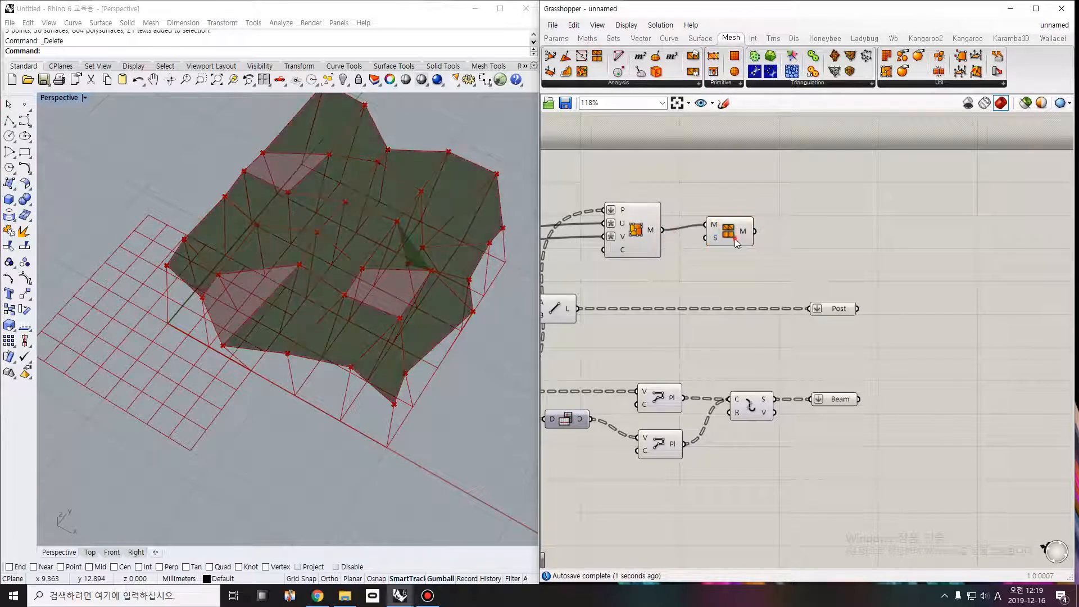
{"action": "left_click", "coordinate": [616, 243]}
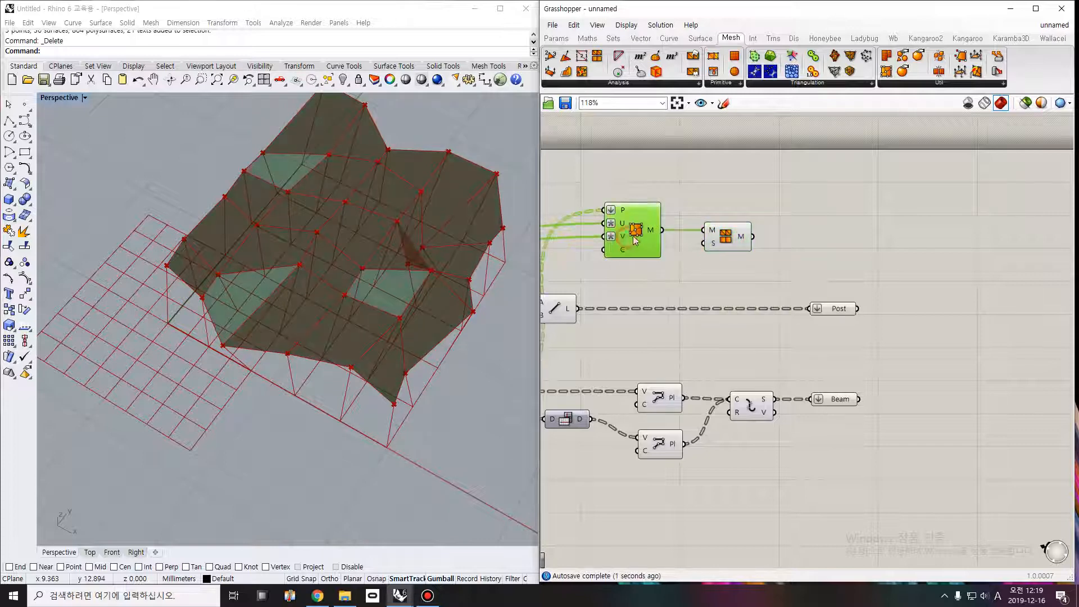
{"action": "middle_click", "coordinate": [633, 235]}
{"action": "left_click", "coordinate": [663, 209]}
{"action": "right_click_drag", "start_coordinate": [771, 280], "coordinate": [769, 270]}
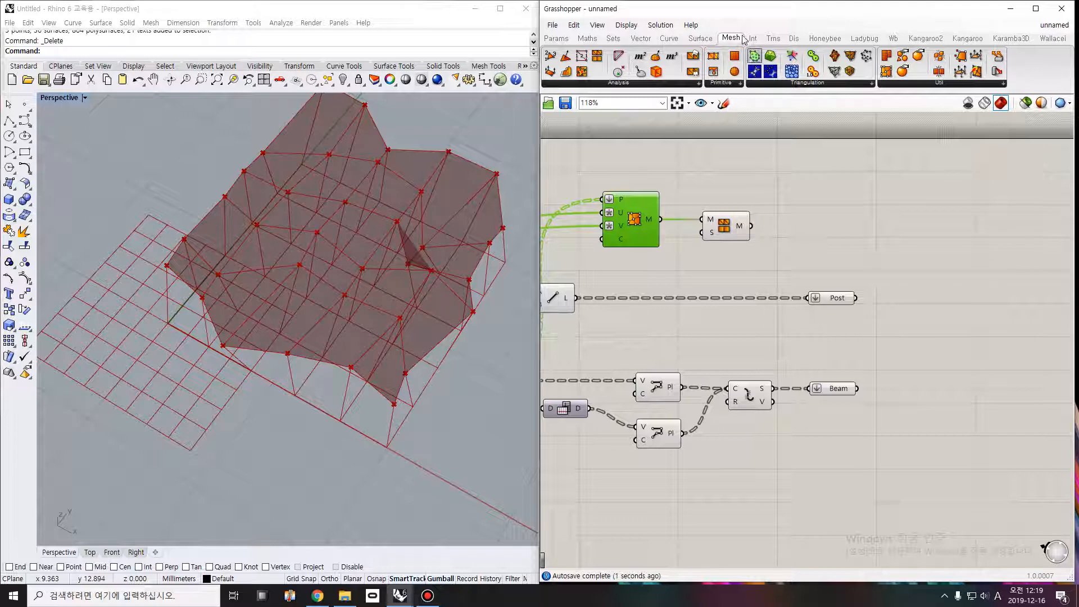
Add a mesh component with M and I inputs and an F output, fed by the mesh-exploding component's M output
{"action": "left_click", "coordinate": [581, 72]}
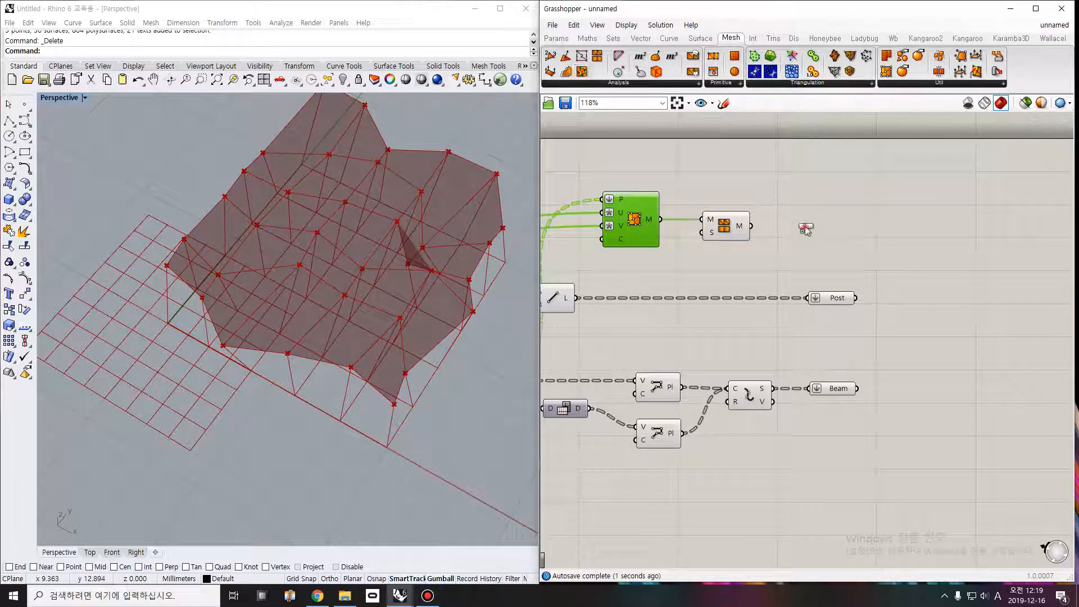
{"action": "left_click", "coordinate": [805, 230]}
{"action": "left_click_drag", "start_coordinate": [751, 226], "coordinate": [784, 226]}
{"action": "left_click", "coordinate": [800, 230]}
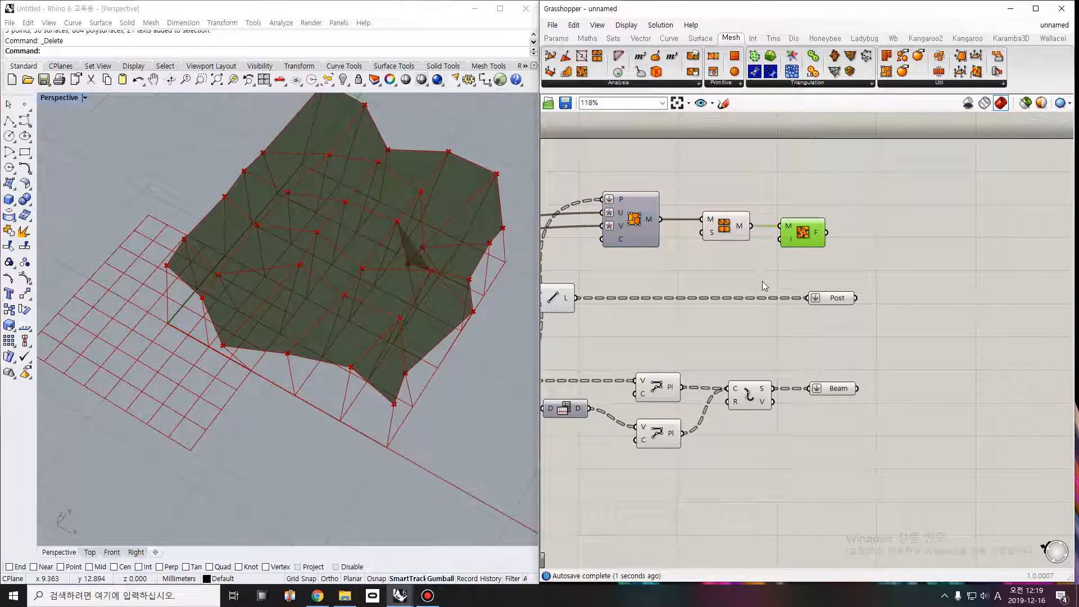
Add a Mesh Edges component, connect the F output to its M input and place it close beside that component
{"action": "right_click_drag", "start_coordinate": [356, 272], "coordinate": [480, 293]}
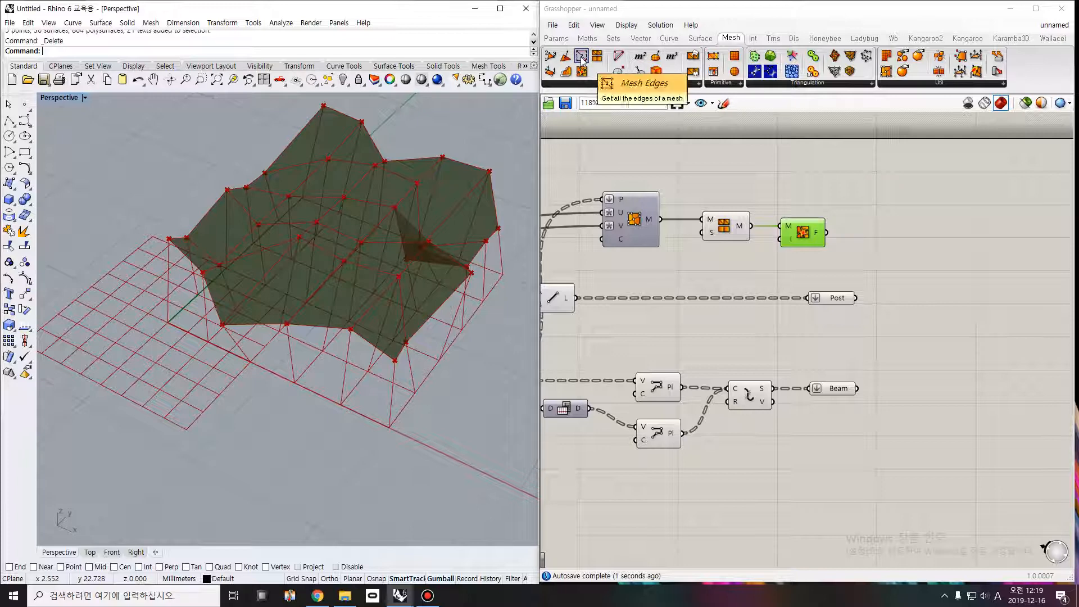
{"action": "mouse_move", "coordinate": [582, 60]}
{"action": "left_mouse_down"}
{"action": "mouse_move", "coordinate": [834, 218]}
{"action": "mouse_move", "coordinate": [892, 236]}
{"action": "left_mouse_up"}
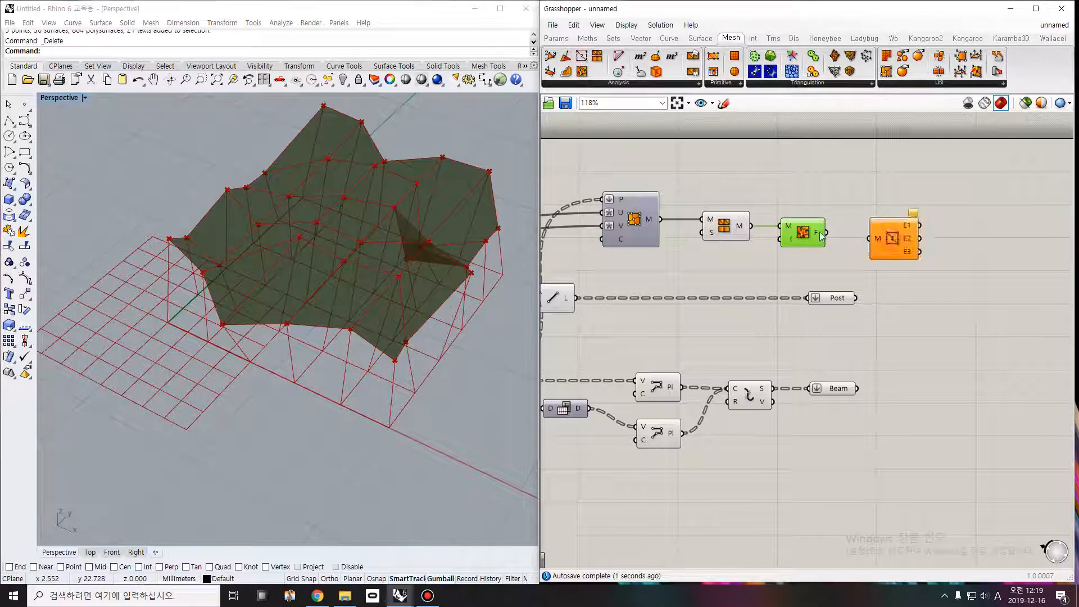
{"action": "left_click_drag", "start_coordinate": [826, 232], "coordinate": [870, 238]}
{"action": "left_click_drag", "start_coordinate": [896, 247], "coordinate": [878, 240]}
{"action": "left_click", "coordinate": [849, 285]}
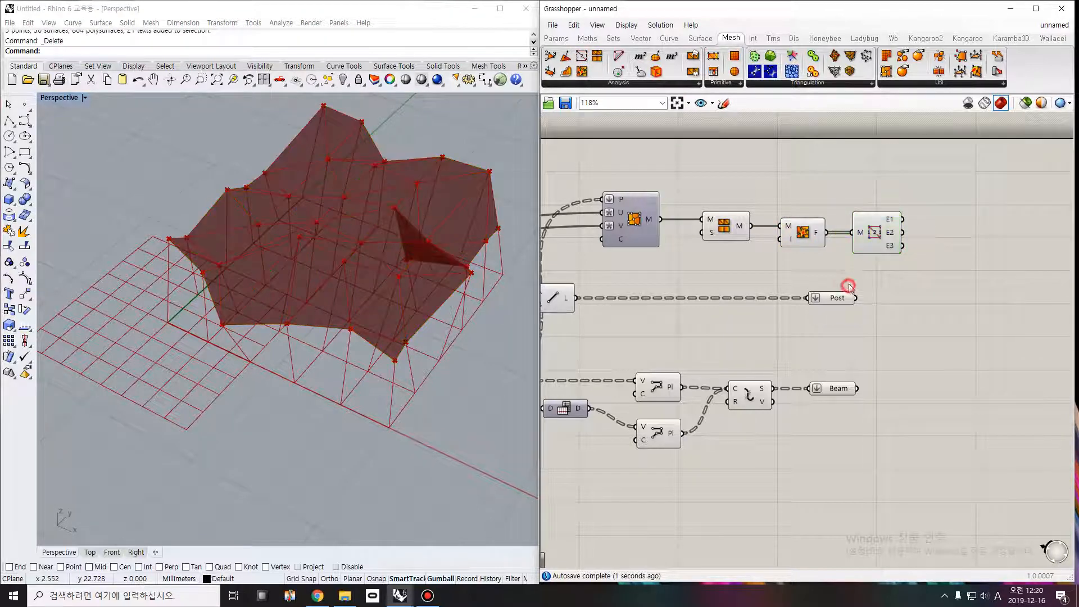
Add a Boundary Surfaces component and connect the Mesh Edges E1 output to its E input
{"action": "right_click_drag", "start_coordinate": [909, 228], "coordinate": [846, 225]}
{"action": "mouse_move", "coordinate": [826, 220]}
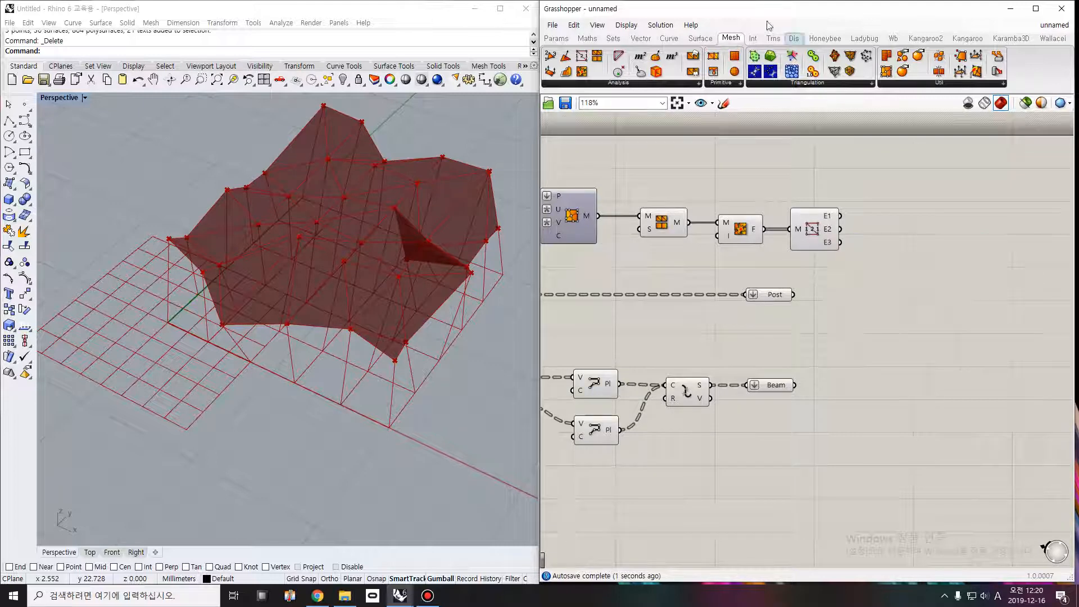
{"action": "left_click", "coordinate": [613, 38]}
{"action": "left_click", "coordinate": [652, 41]}
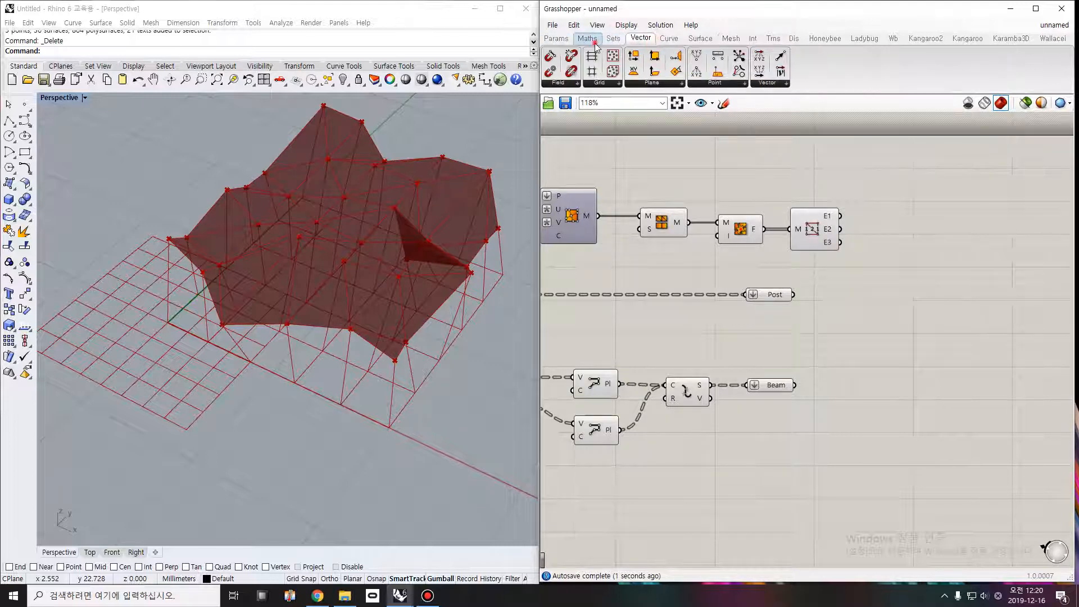
{"action": "left_click", "coordinate": [668, 38]}
{"action": "left_click", "coordinate": [700, 38]}
{"action": "left_click", "coordinate": [697, 84]}
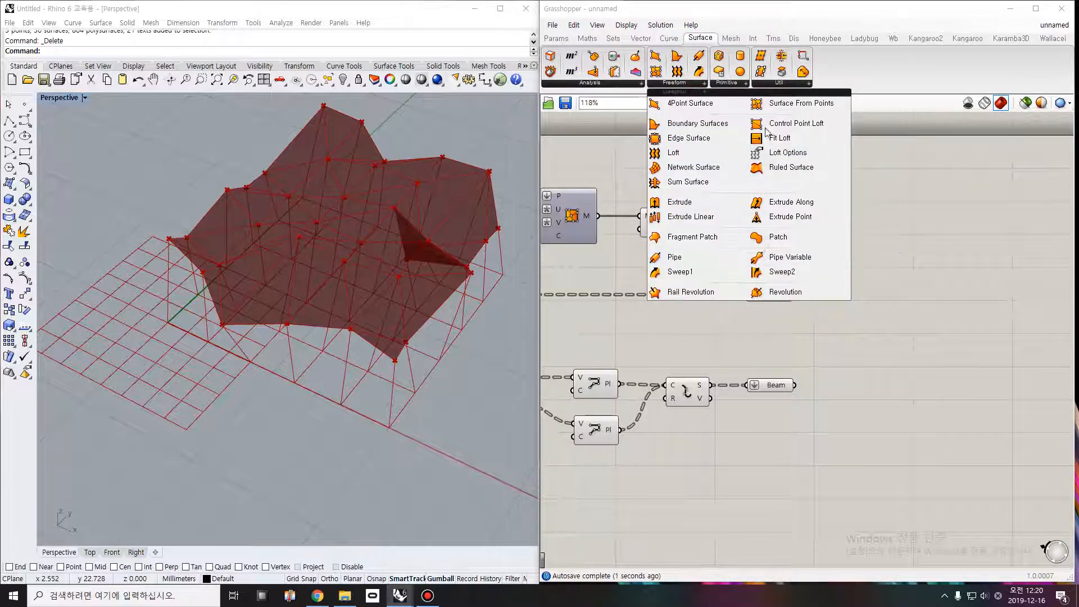
{"action": "left_click", "coordinate": [706, 147]}
{"action": "left_click", "coordinate": [890, 228]}
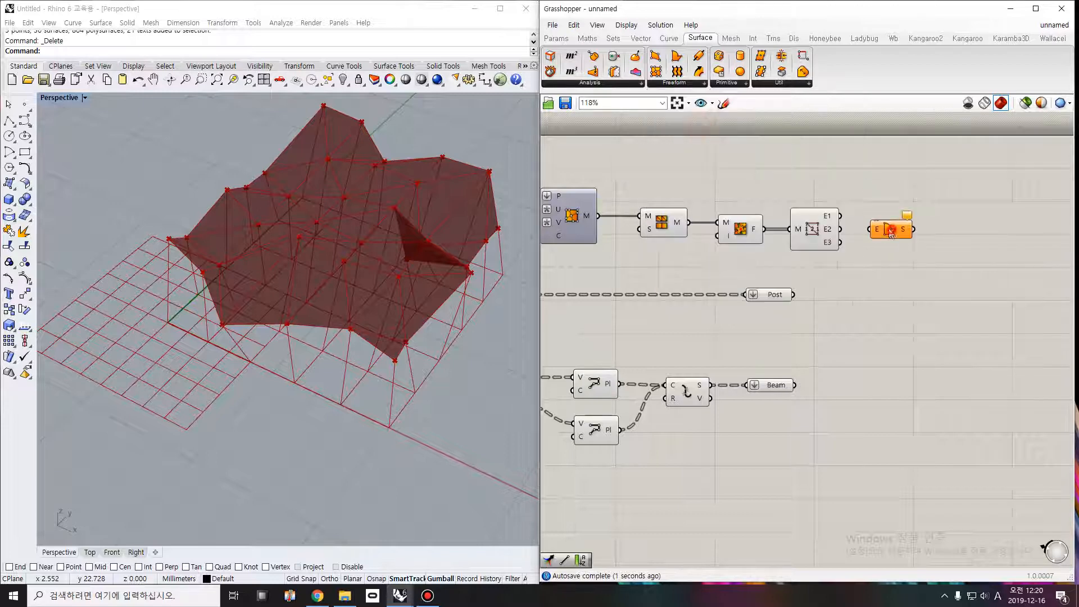
{"action": "left_click_drag", "start_coordinate": [839, 215], "coordinate": [900, 225]}
Hide the previews of the mesh-exploding component, the component with the F output and Mesh Edges, then check the Boundary Surfaces result
{"action": "left_click", "coordinate": [806, 220]}
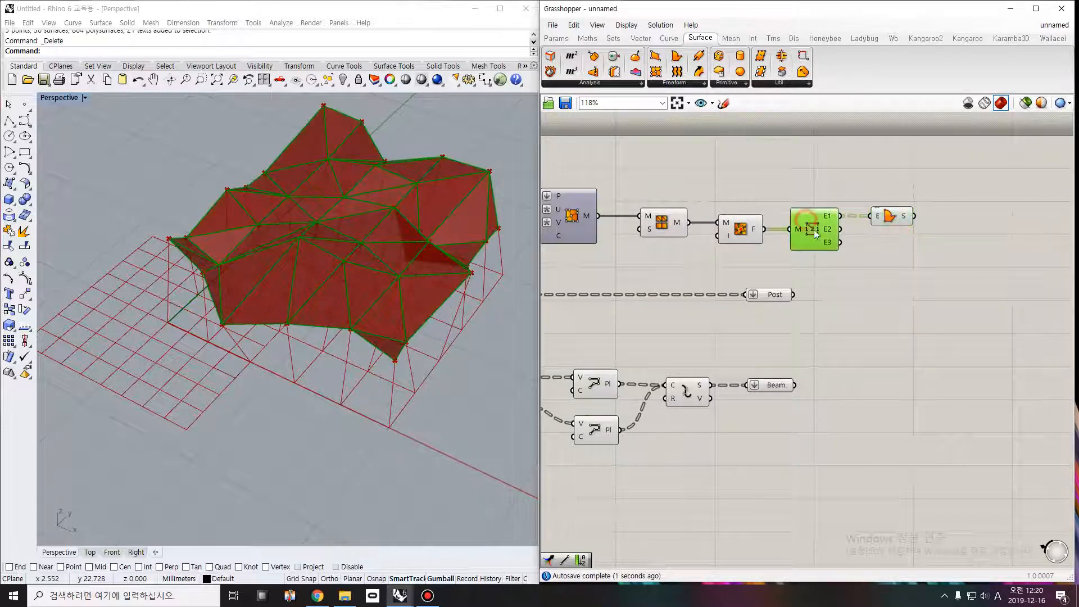
{"action": "left_click_drag", "start_coordinate": [836, 271], "coordinate": [637, 215]}
{"action": "middle_click", "coordinate": [690, 224]}
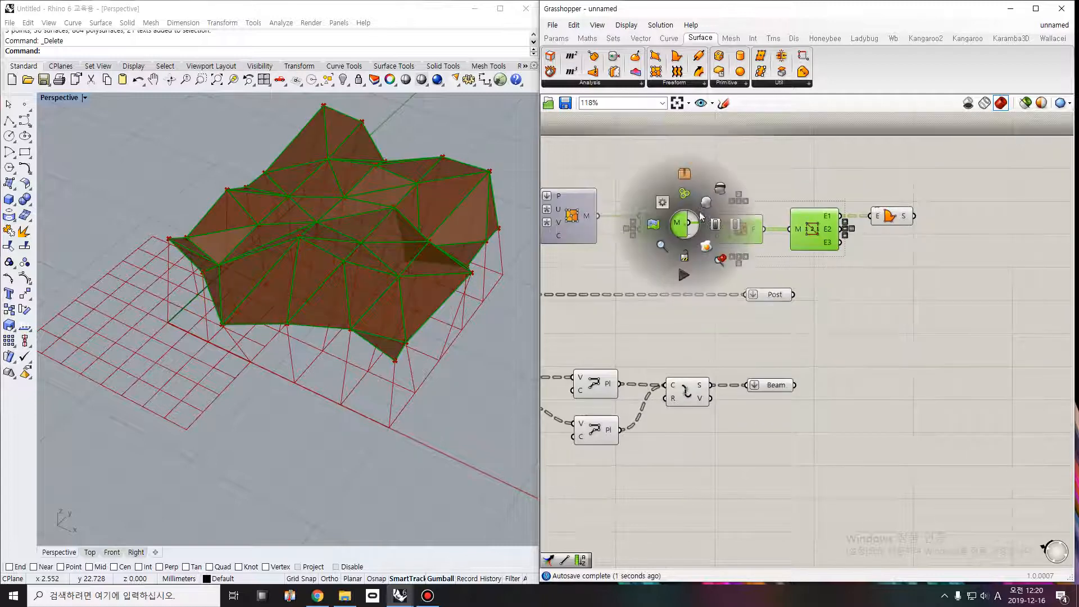
{"action": "left_click", "coordinate": [715, 188]}
{"action": "left_click", "coordinate": [738, 268]}
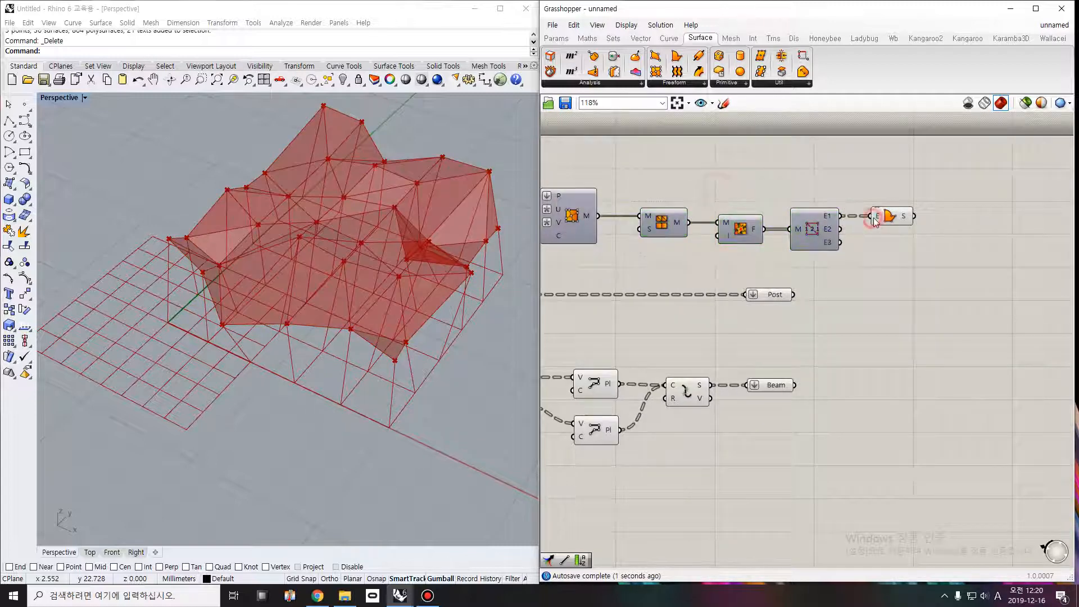
{"action": "left_click", "coordinate": [891, 219]}
{"action": "mouse_move", "coordinate": [379, 236]}
{"action": "right_mouse_down"}
{"action": "mouse_move", "coordinate": [377, 270]}
{"action": "mouse_move", "coordinate": [376, 235]}
{"action": "right_mouse_up"}
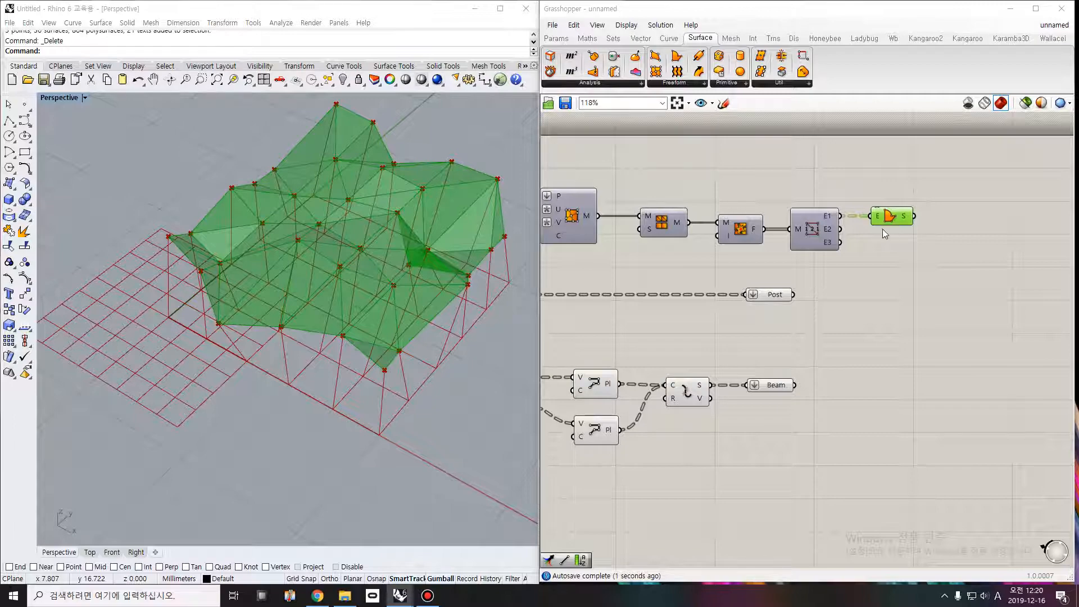
{"action": "right_click", "coordinate": [888, 273]}
{"action": "left_click", "coordinate": [857, 274]}
Trigger the randomising button repeatedly to generate new gene-pool values for the roof and structure
{"action": "scroll", "coordinate": [857, 274], "scroll_direction": "down", "scroll_amount": 3}
{"action": "right_click_drag", "start_coordinate": [696, 288], "coordinate": [935, 371]}
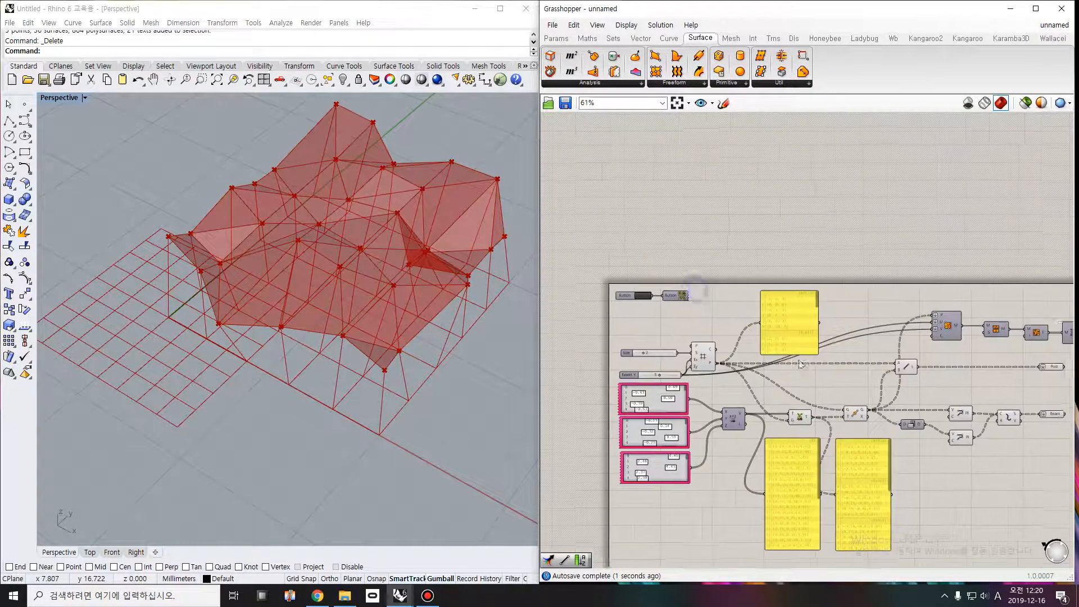
{"action": "scroll", "coordinate": [696, 308], "scroll_direction": "up", "scroll_amount": 3}
{"action": "left_click", "coordinate": [704, 285]}
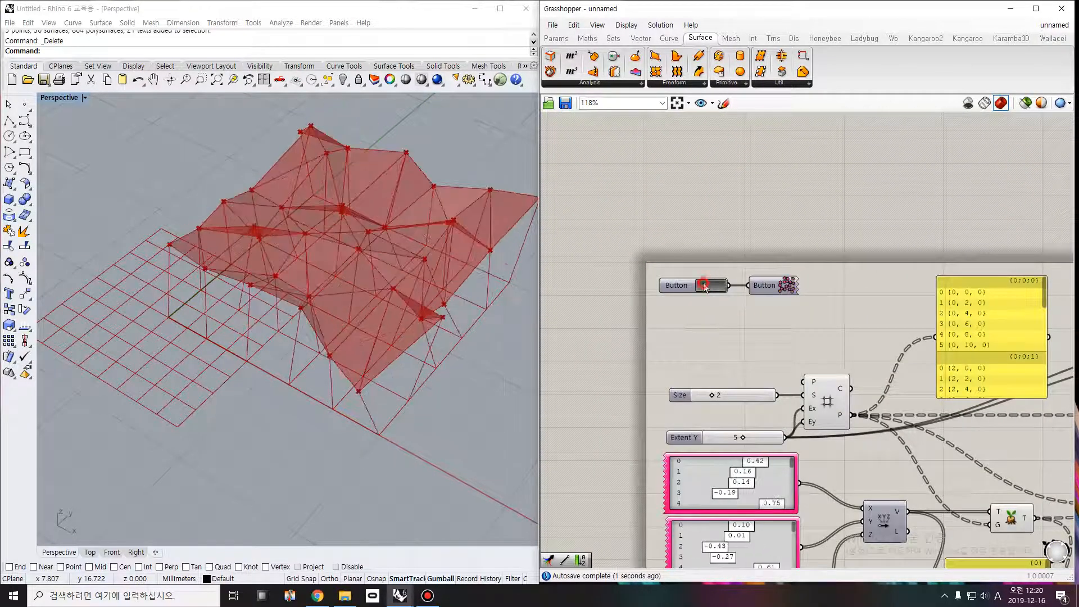
{"action": "left_click", "coordinate": [704, 285]}
{"action": "left_click", "coordinate": [704, 286]}
{"action": "left_click", "coordinate": [703, 286]}
{"action": "left_click", "coordinate": [704, 285]}
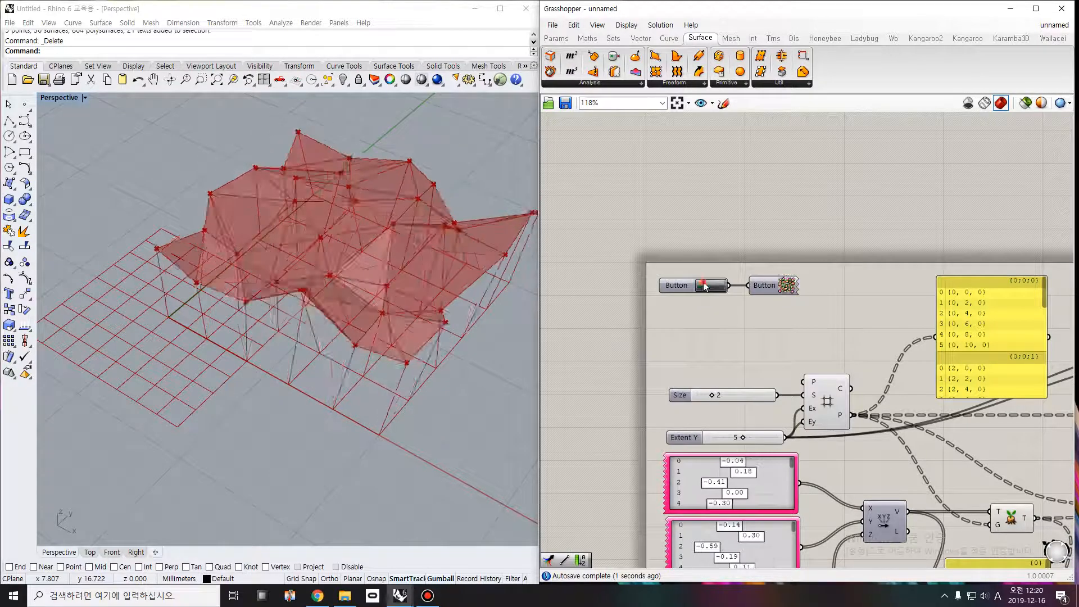
{"action": "left_click", "coordinate": [704, 285]}
{"action": "left_click", "coordinate": [704, 286]}
{"action": "left_click", "coordinate": [703, 285]}
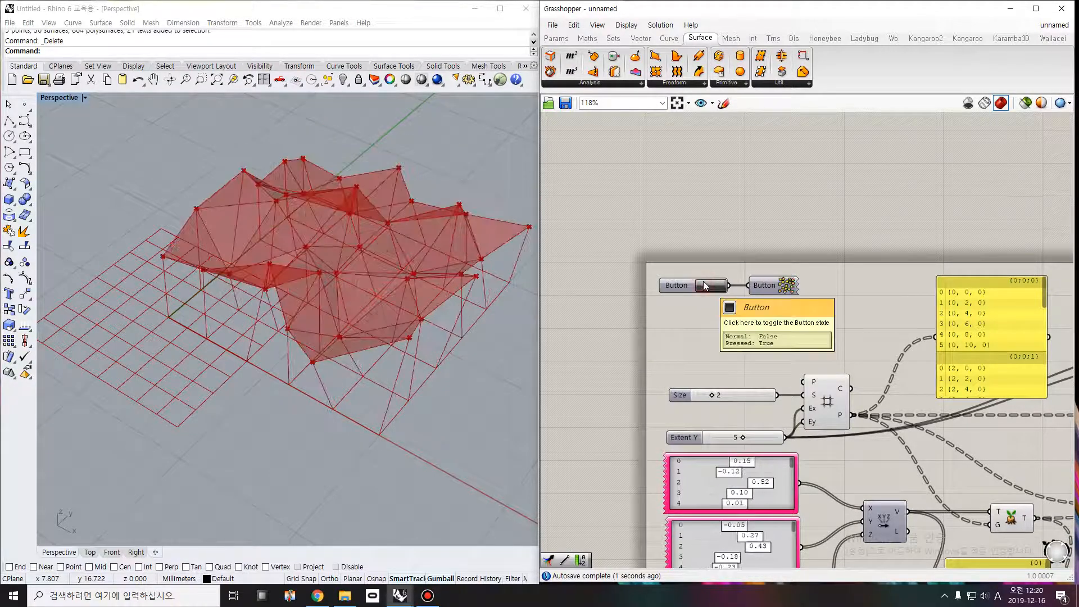
Shift the Post and Beam parameters to line up beneath the Boundary Surfaces component
{"action": "scroll", "coordinate": [703, 285], "scroll_direction": "down", "scroll_amount": 3}
{"action": "right_click_drag", "start_coordinate": [417, 298], "coordinate": [452, 306]}
{"action": "right_click_drag", "start_coordinate": [897, 337], "coordinate": [781, 308]}
{"action": "scroll", "coordinate": [781, 308], "scroll_direction": "down", "scroll_amount": 3}
{"action": "right_click_drag", "start_coordinate": [985, 341], "coordinate": [736, 317]}
{"action": "right_click_drag", "start_coordinate": [903, 323], "coordinate": [832, 296]}
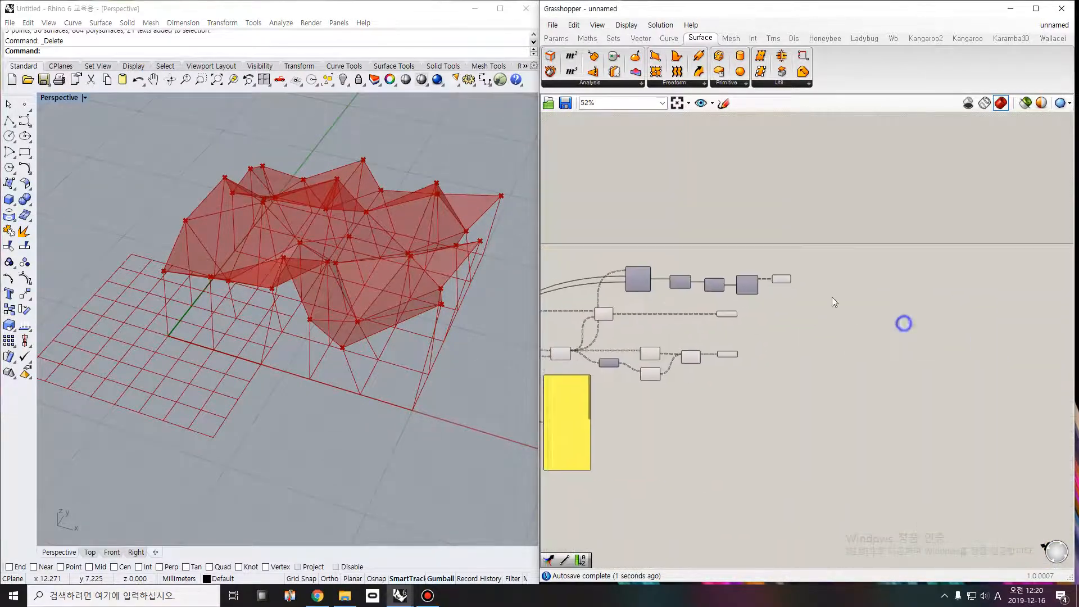
{"action": "scroll", "coordinate": [832, 297], "scroll_direction": "up", "scroll_amount": 3}
{"action": "left_click_drag", "start_coordinate": [693, 343], "coordinate": [778, 344]}
{"action": "left_click_drag", "start_coordinate": [689, 404], "coordinate": [774, 405]}
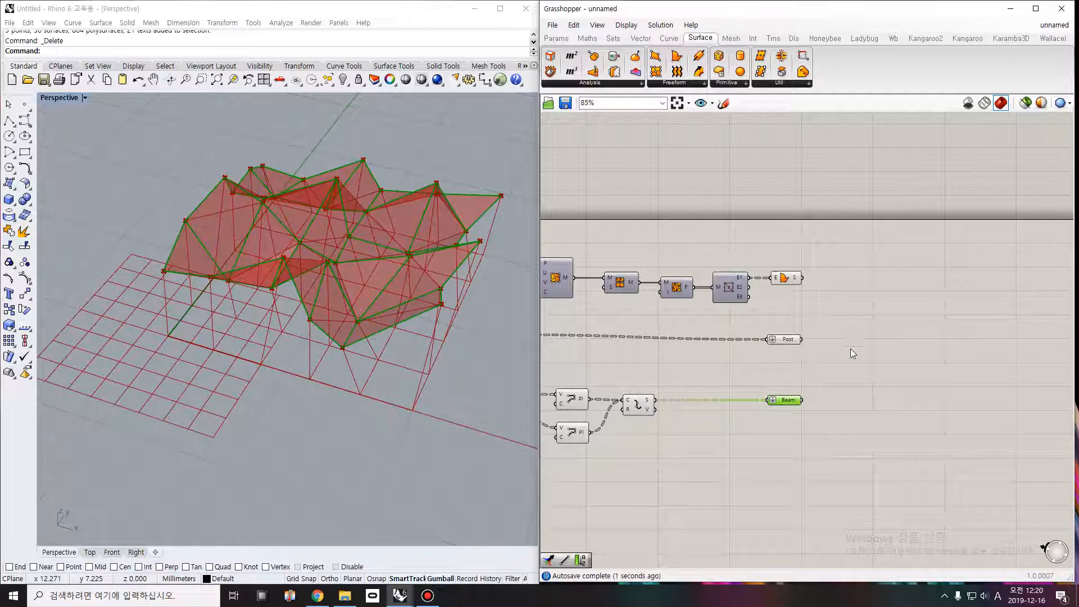
Place a Karamba3D Line to Beam component beyond the Post and Beam parameters
{"action": "right_click_drag", "start_coordinate": [851, 349], "coordinate": [797, 260]}
{"action": "scroll", "coordinate": [793, 270], "scroll_direction": "down", "scroll_amount": 1}
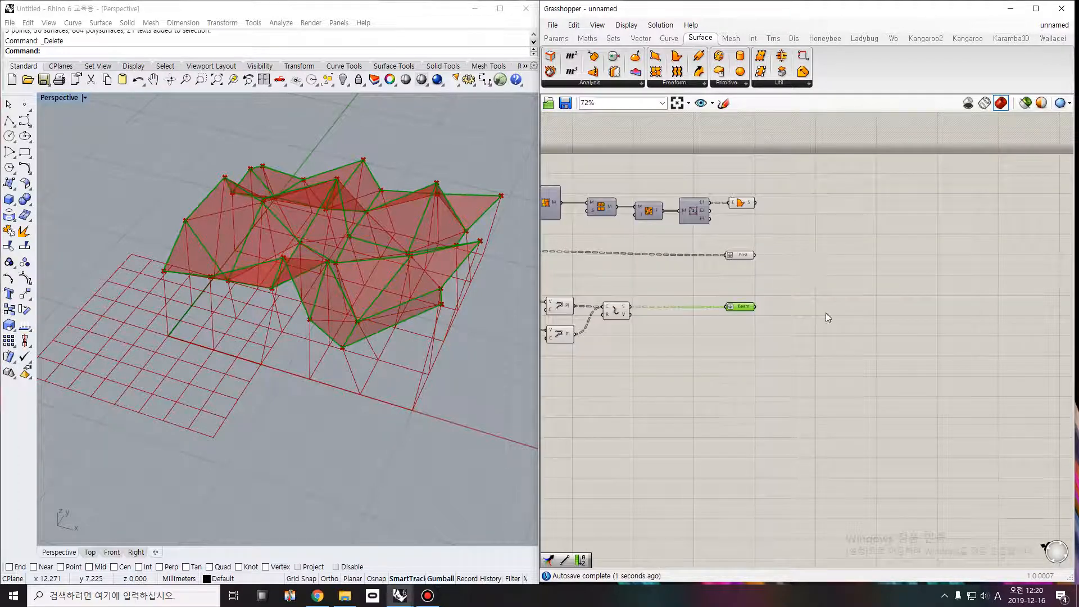
{"action": "right_click_drag", "start_coordinate": [825, 312], "coordinate": [680, 276]}
{"action": "left_click_drag", "start_coordinate": [655, 298], "coordinate": [550, 208]}
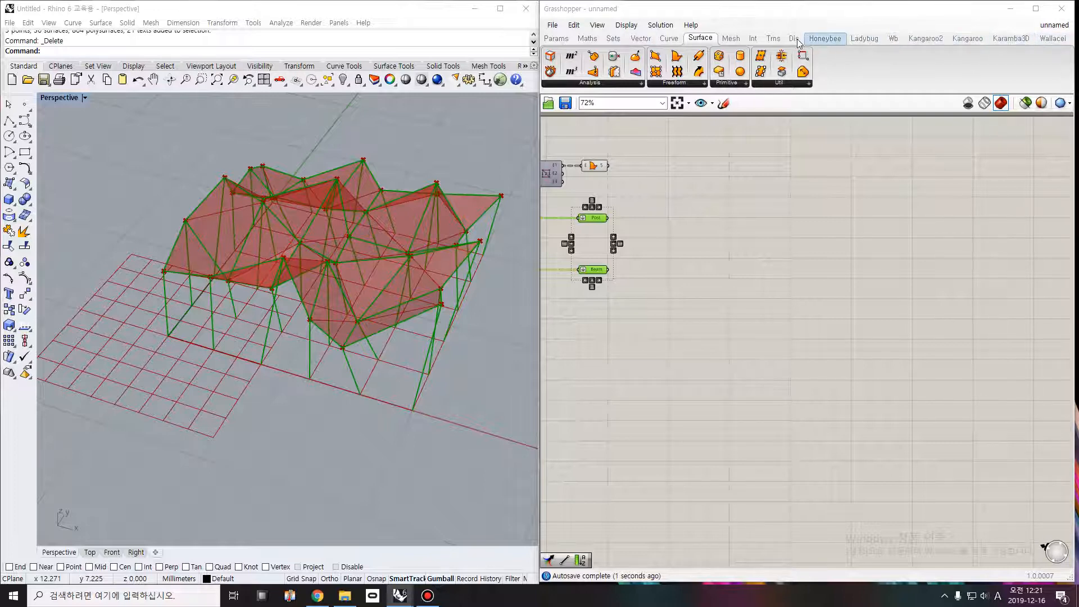
{"action": "left_click", "coordinate": [1011, 38]}
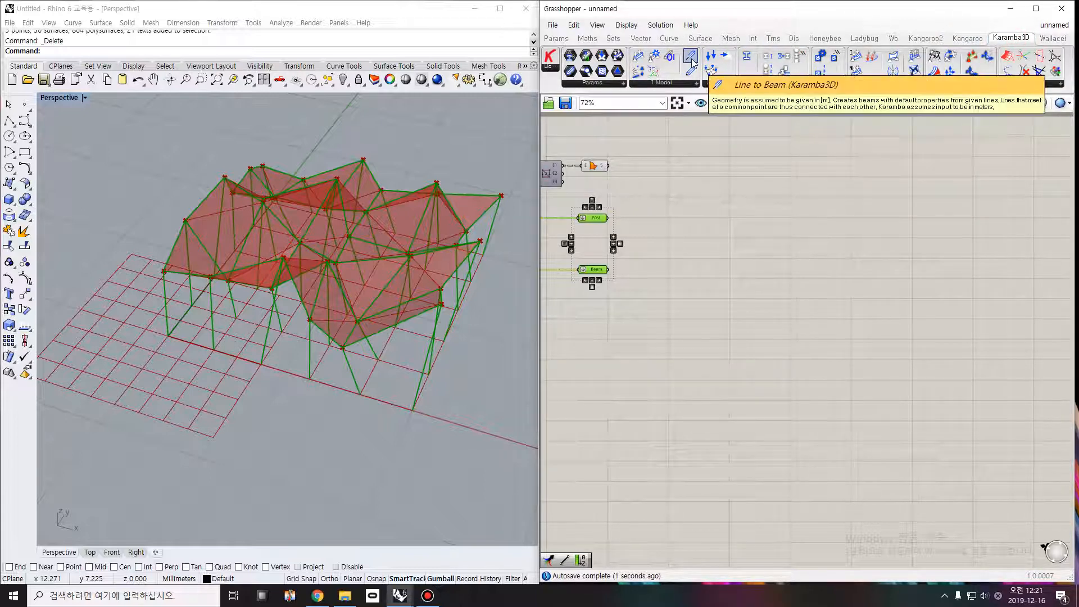
{"action": "left_click_drag", "start_coordinate": [692, 63], "coordinate": [753, 234]}
{"action": "scroll", "coordinate": [604, 219], "scroll_direction": "up", "scroll_amount": 2}
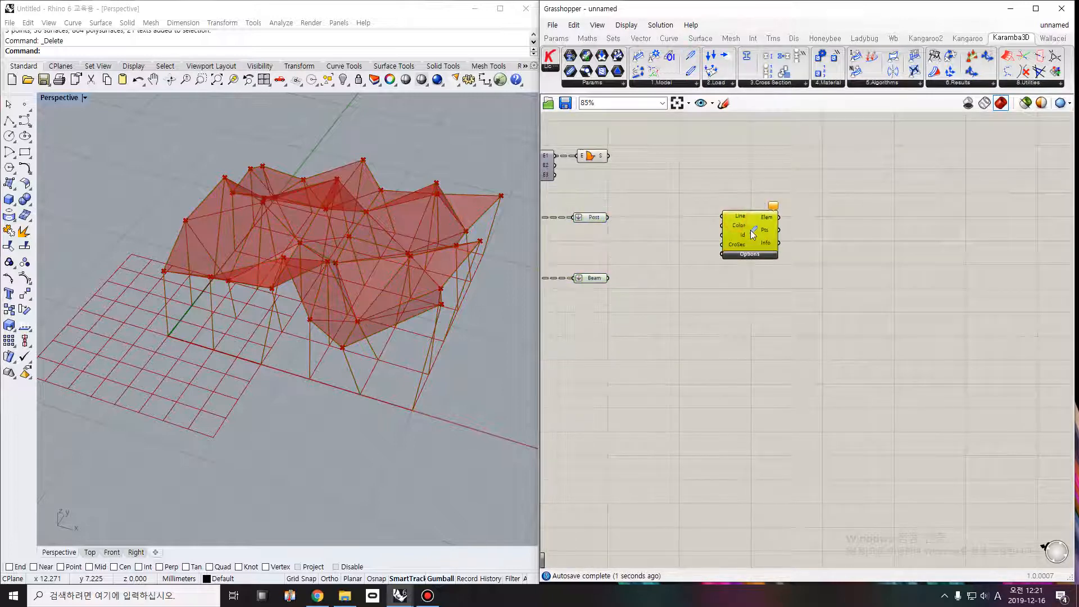
{"action": "scroll", "coordinate": [757, 231], "scroll_direction": "up", "scroll_amount": 3}
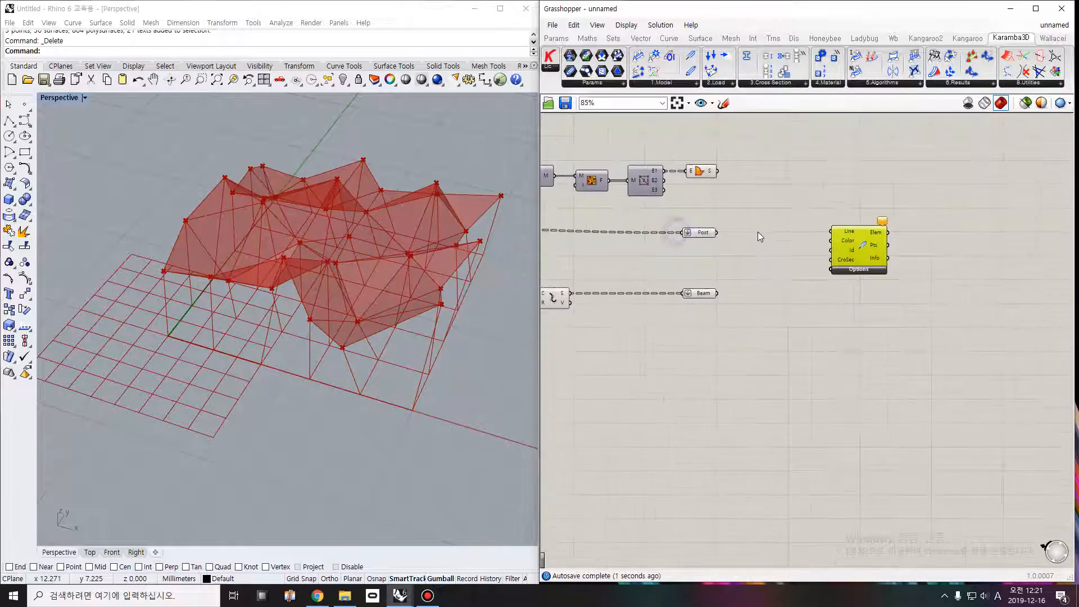
Add a panel containing "Post" and connect it to the Line to Beam component's Id input
{"action": "left_click", "coordinate": [776, 261]}
{"action": "double_click", "coordinate": [776, 262]}
{"action": "type", "text": "panel"}
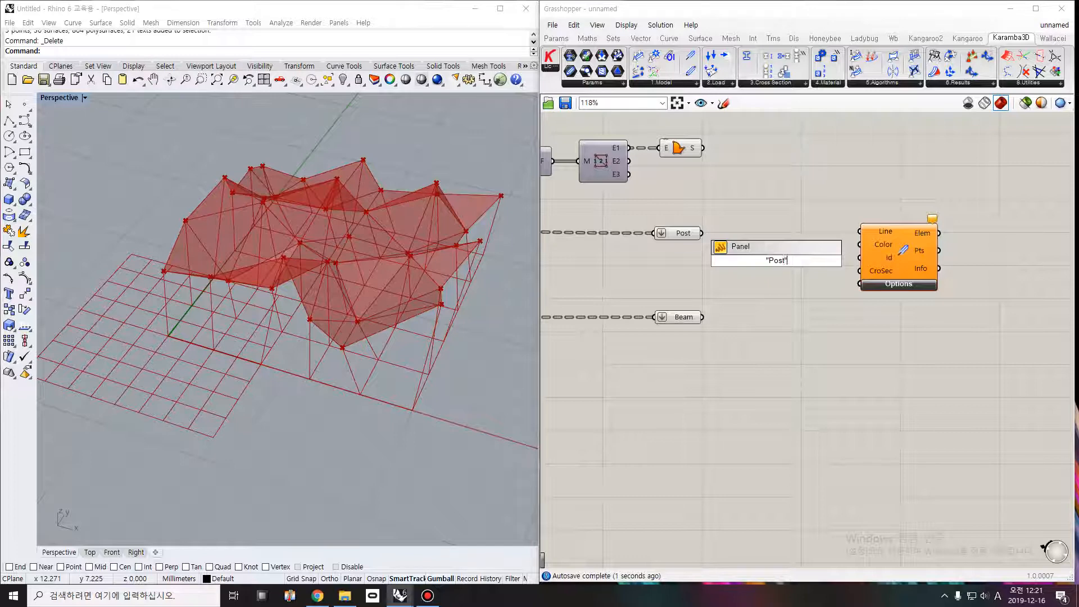
{"action": "key", "text": "Return"}
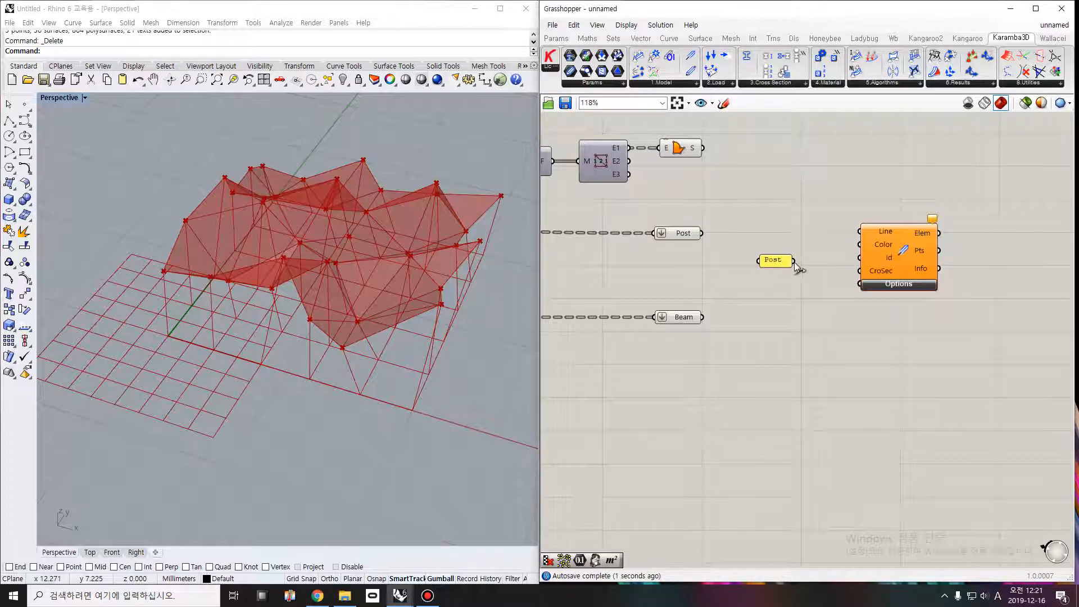
{"action": "left_click_drag", "start_coordinate": [794, 262], "coordinate": [858, 265]}
{"action": "left_click_drag", "start_coordinate": [781, 263], "coordinate": [796, 262]}
Add a panel containing "Beam" and connect the Post parameter to the Line to Beam component's Line input
{"action": "double_click", "coordinate": [802, 358]}
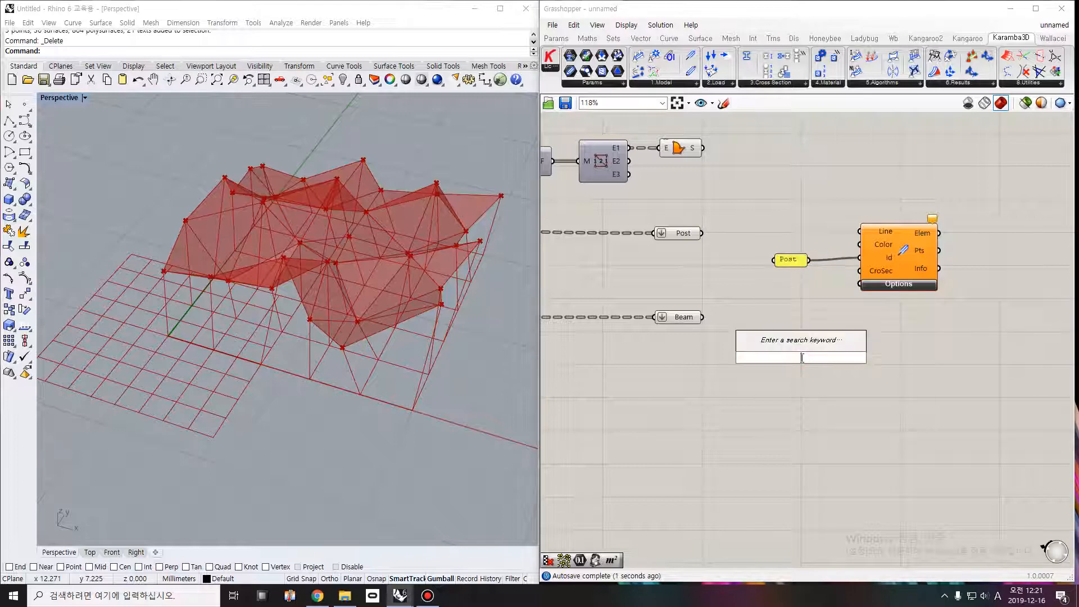
{"action": "type", "text": "pan"}
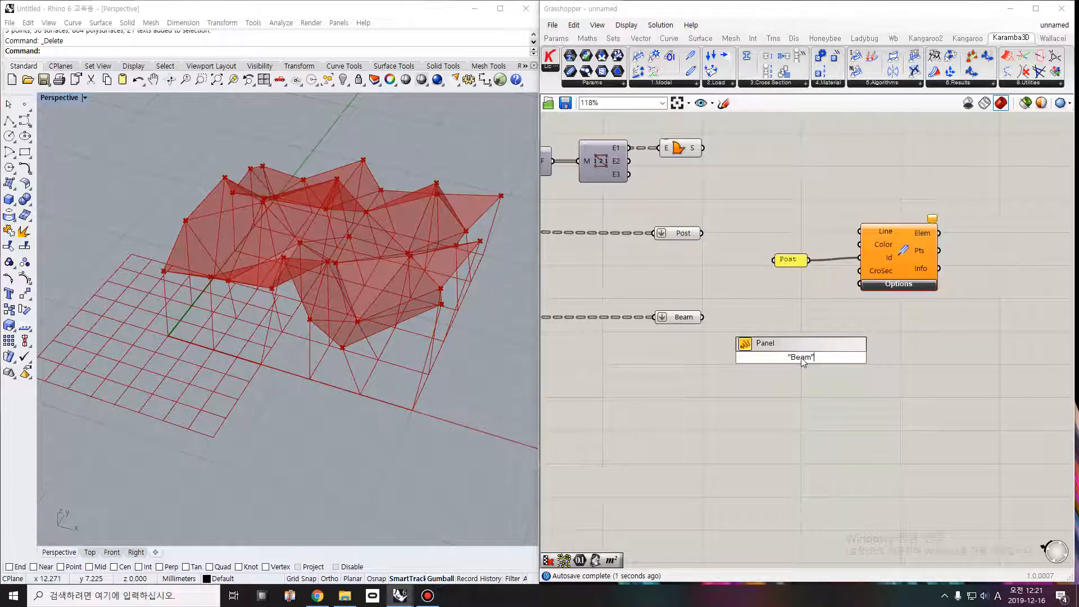
{"action": "key", "text": "Return"}
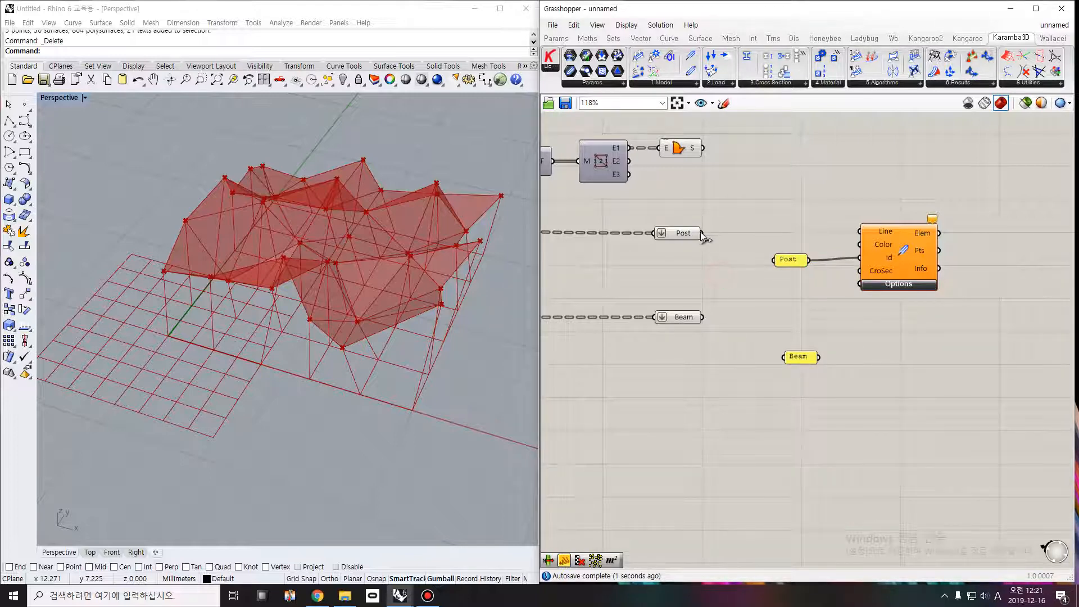
{"action": "left_click_drag", "start_coordinate": [702, 234], "coordinate": [860, 231]}
Duplicate the Line to Beam component below the first, feeding its Id from the Beam panel and its Line from the Beam parameter
{"action": "left_click", "coordinate": [898, 267]}
{"action": "key", "text": "ctrl+c"}
{"action": "key", "text": "ctrl+v"}
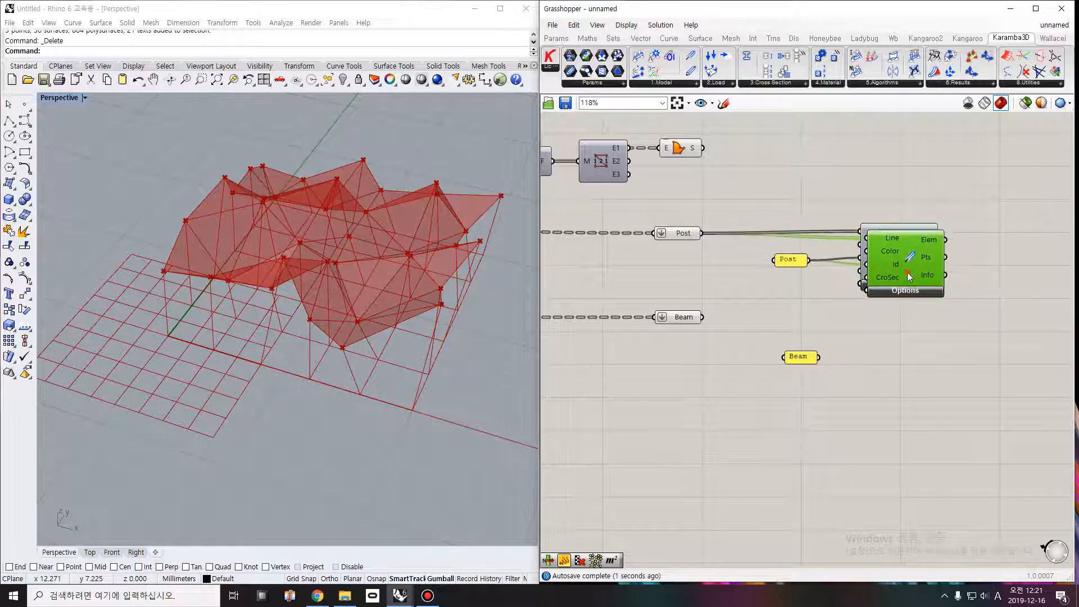
{"action": "left_click_drag", "start_coordinate": [908, 273], "coordinate": [906, 366]}
{"action": "left_click", "coordinate": [939, 410]}
{"action": "left_click_drag", "start_coordinate": [818, 357], "coordinate": [865, 362]}
{"action": "left_click_drag", "start_coordinate": [703, 317], "coordinate": [865, 336]}
{"action": "scroll", "coordinate": [743, 322], "scroll_direction": "down", "scroll_amount": 3}
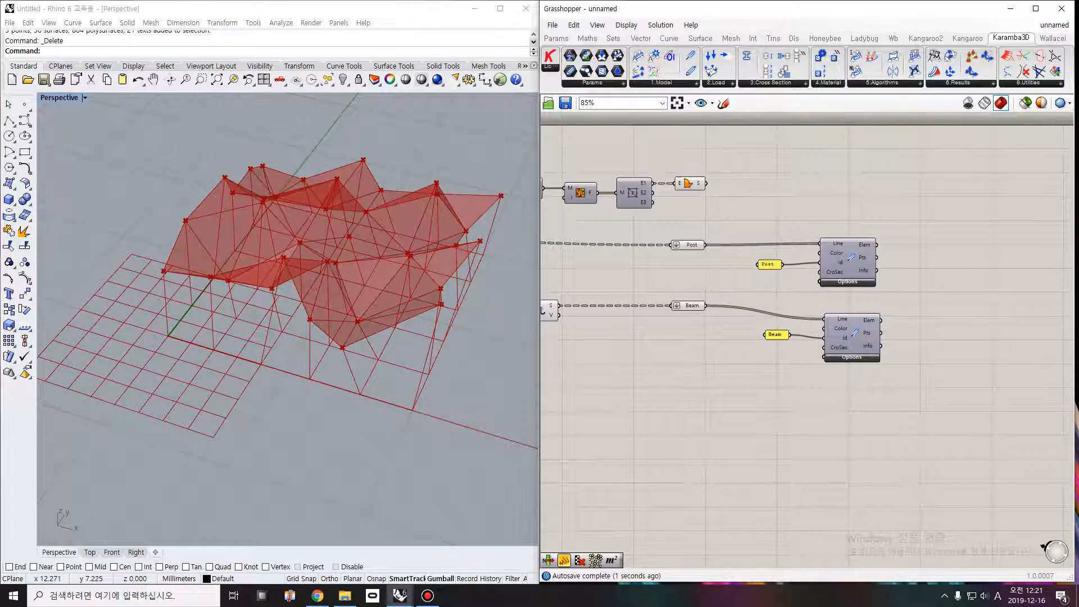
Add a Karamba3D Support parameter beyond the Line to Beam components and flatten it
{"action": "right_click_drag", "start_coordinate": [964, 268], "coordinate": [872, 257]}
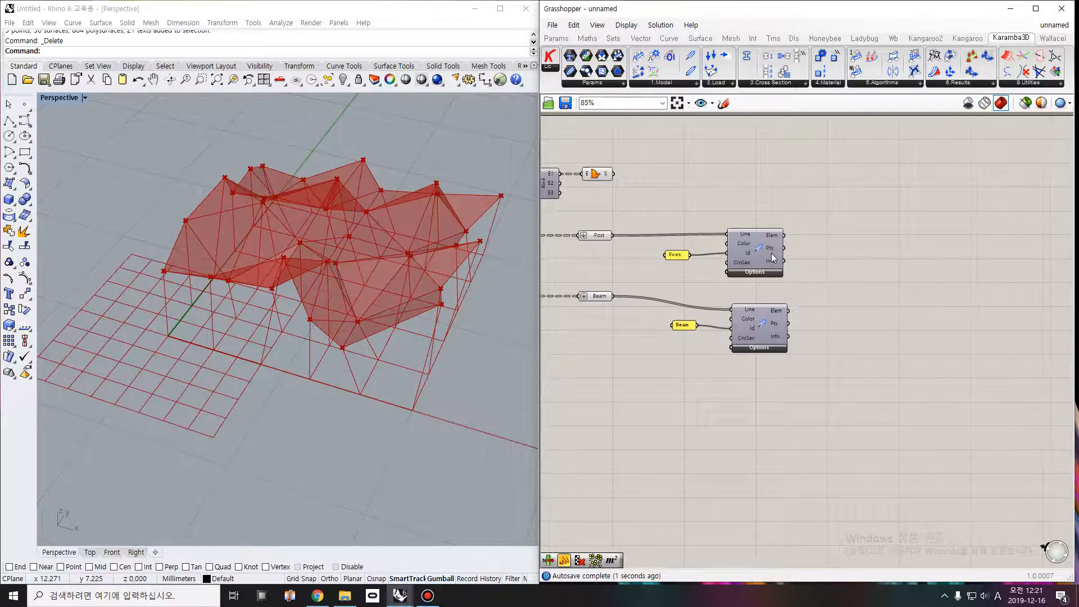
{"action": "mouse_move", "coordinate": [771, 255]}
{"action": "left_click_drag", "start_coordinate": [618, 71], "coordinate": [961, 200]}
{"action": "right_click_drag", "start_coordinate": [1004, 231], "coordinate": [941, 231]}
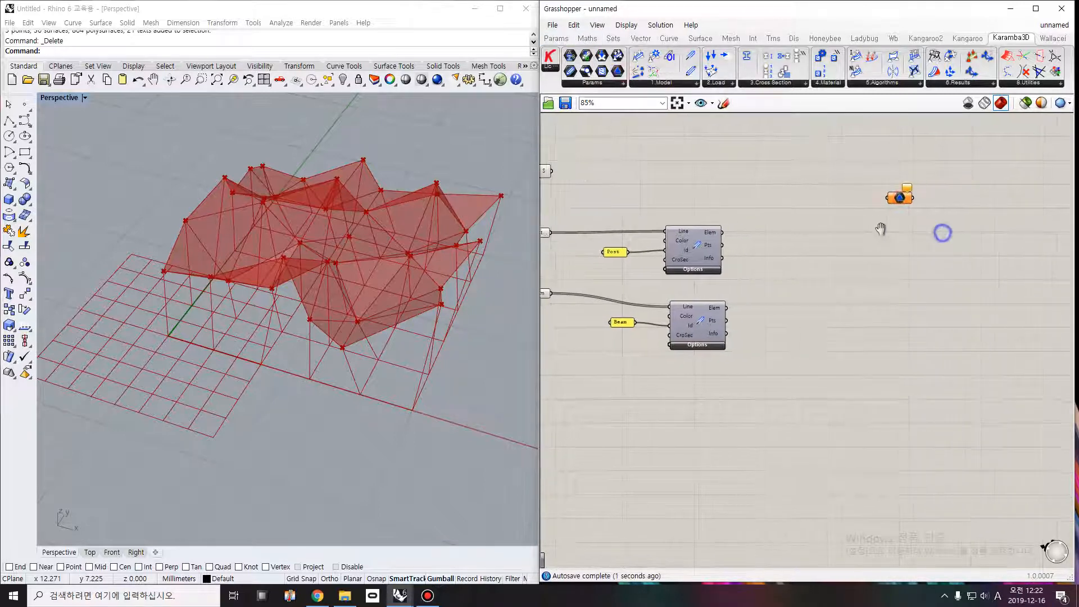
{"action": "right_click", "coordinate": [906, 206]}
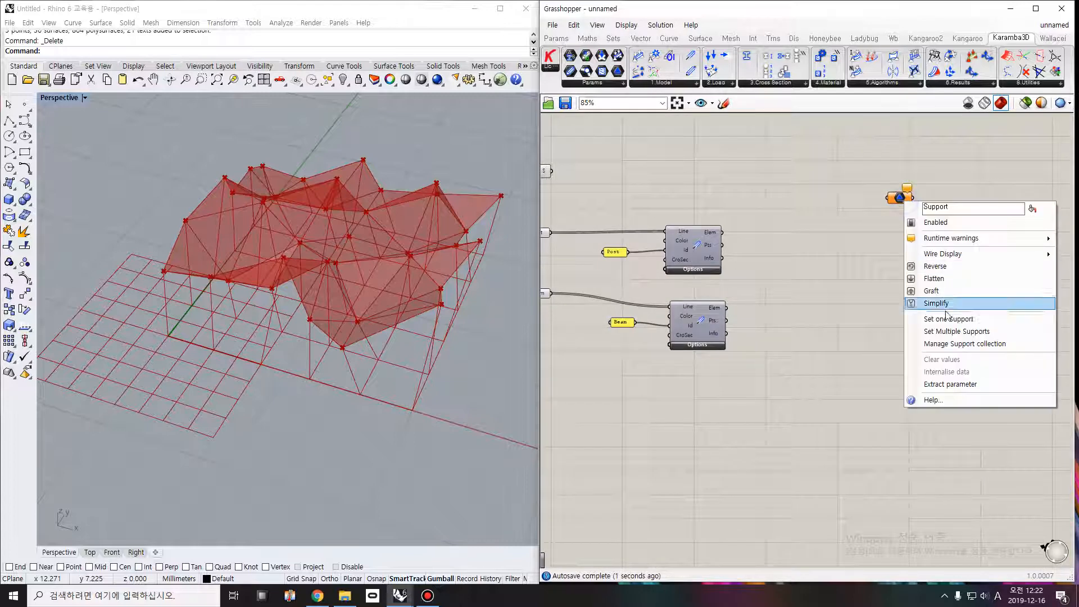
{"action": "left_click", "coordinate": [935, 277]}
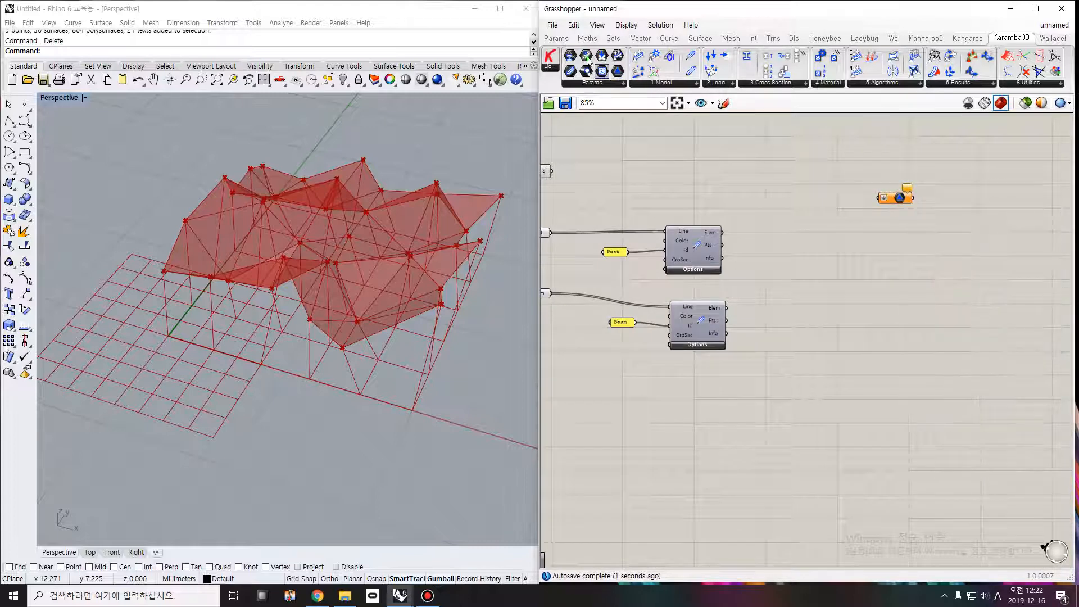
Add Karamba3D Element and Load parameters below the Support parameter and flatten both
{"action": "left_click", "coordinate": [609, 83]}
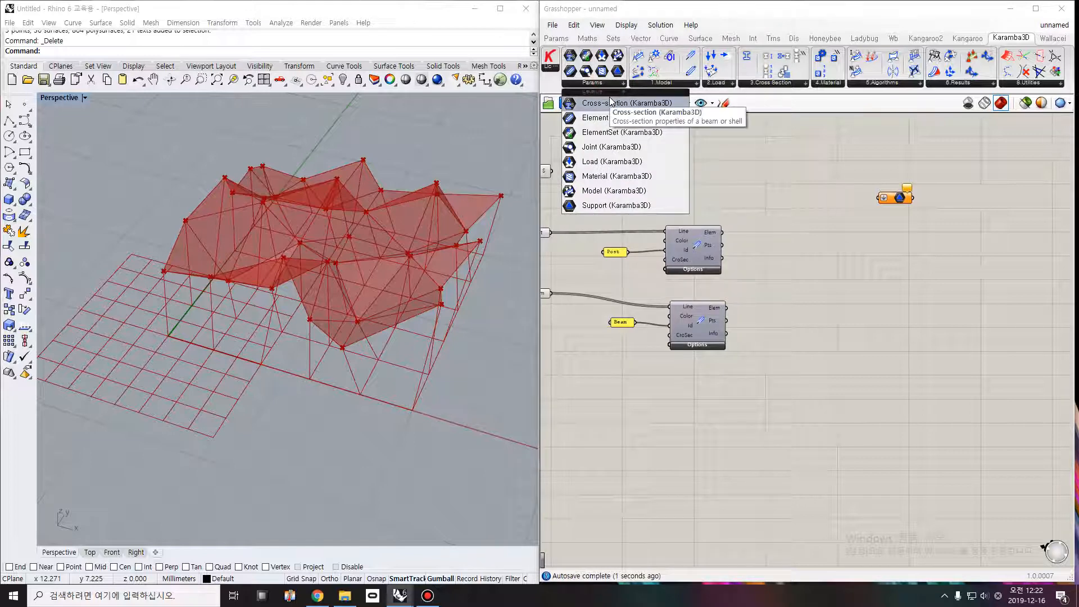
{"action": "left_click_drag", "start_coordinate": [606, 120], "coordinate": [894, 230]}
{"action": "right_click", "coordinate": [894, 231]}
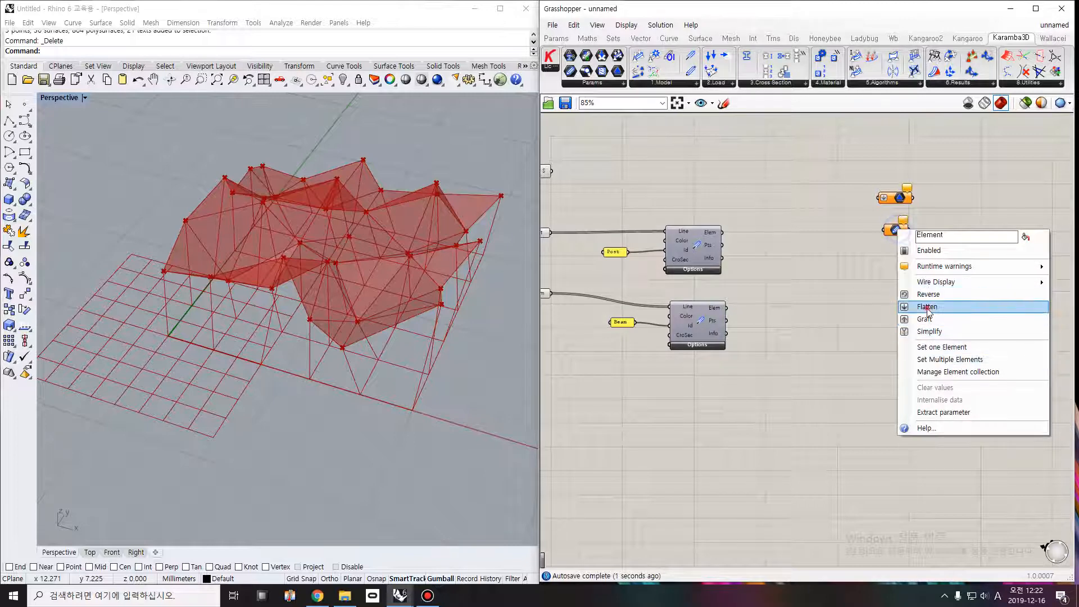
{"action": "left_click", "coordinate": [924, 319]}
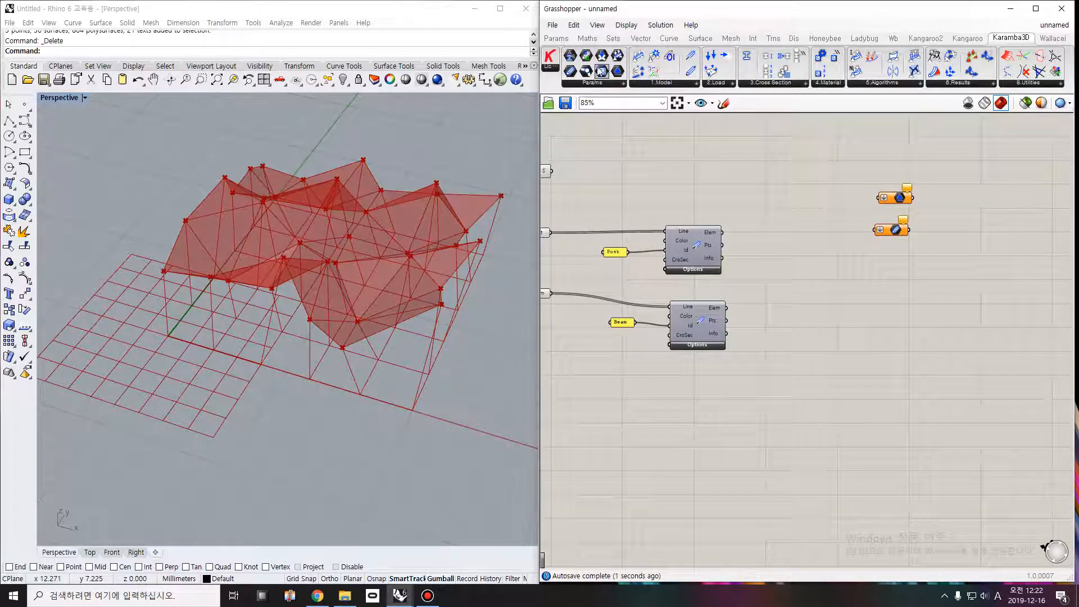
{"action": "left_click_drag", "start_coordinate": [601, 55], "coordinate": [868, 263]}
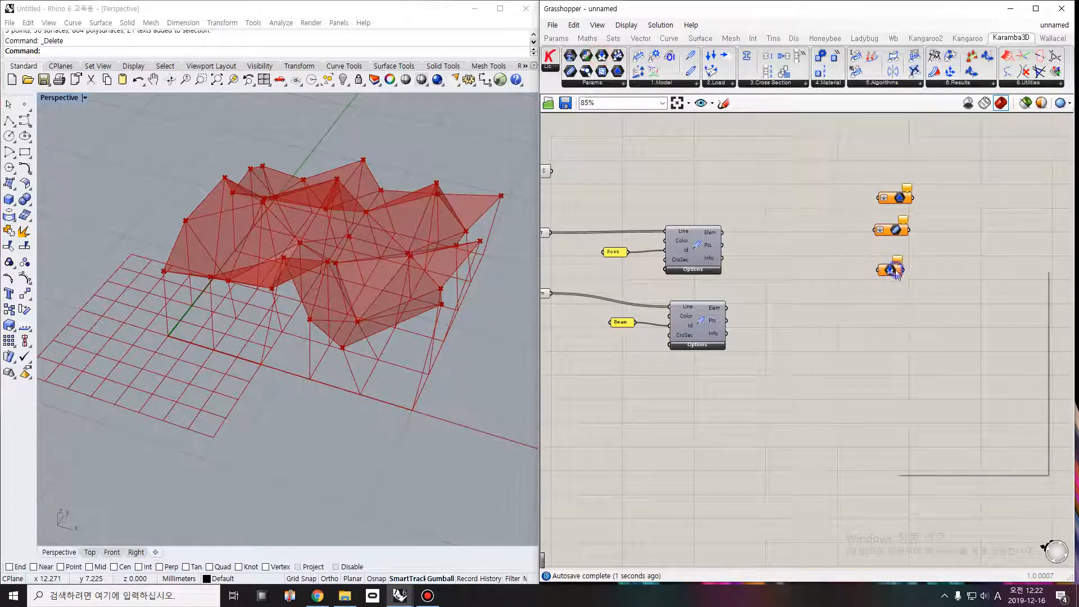
{"action": "right_click", "coordinate": [890, 270]}
{"action": "left_click", "coordinate": [934, 346]}
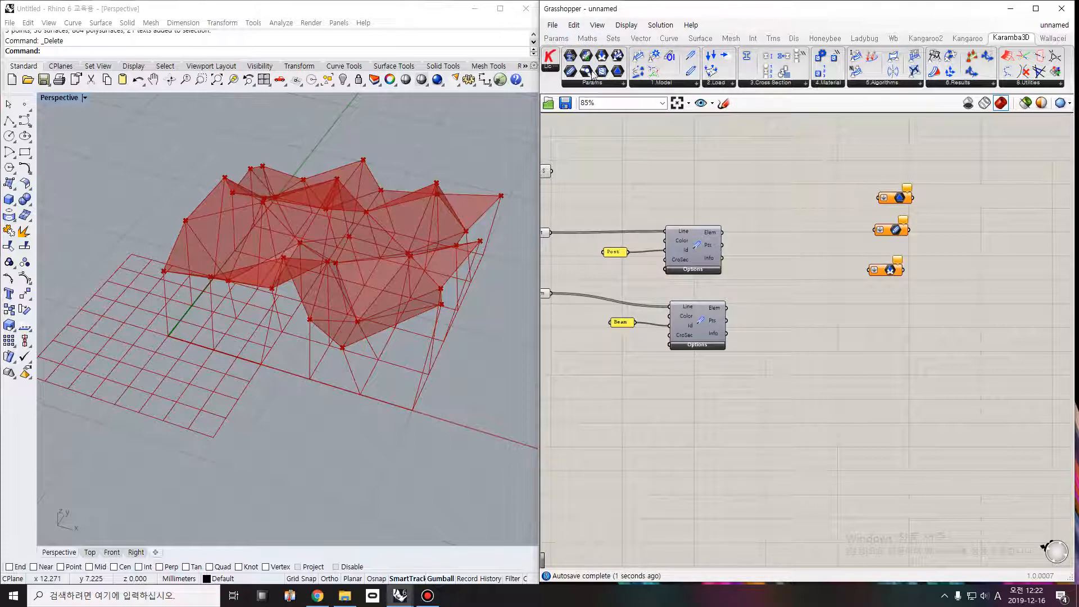
Add Karamba3D Cross-section and Material parameters below the Load parameter and flatten both
{"action": "left_click_drag", "start_coordinate": [574, 80], "coordinate": [890, 307]}
{"action": "right_click", "coordinate": [890, 303]}
{"action": "left_click", "coordinate": [921, 380]}
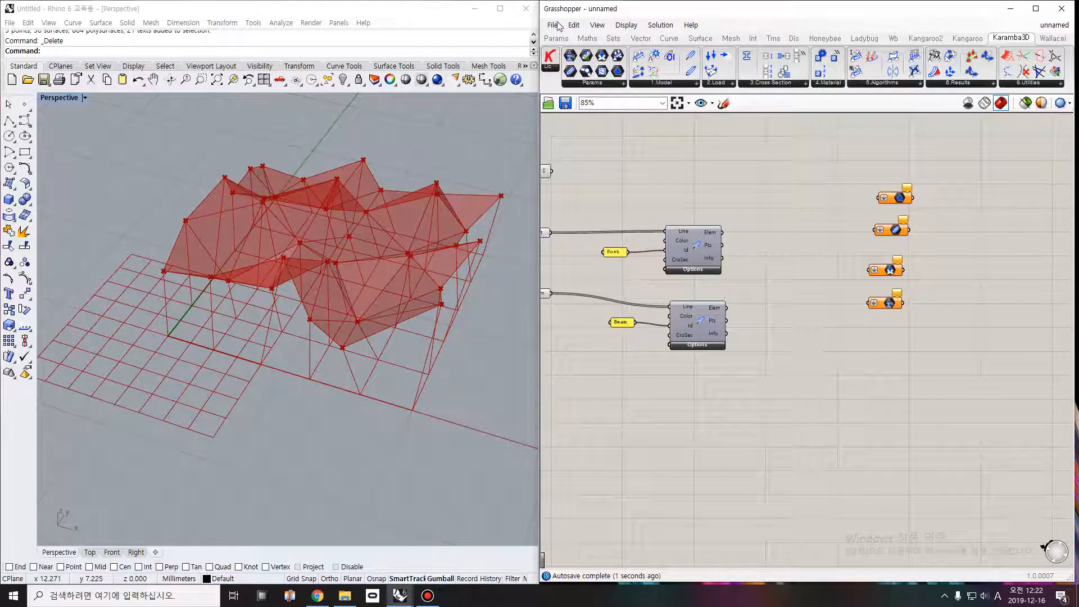
{"action": "left_click_drag", "start_coordinate": [601, 73], "coordinate": [886, 334]}
{"action": "right_click", "coordinate": [886, 333]}
{"action": "left_click", "coordinate": [916, 410]}
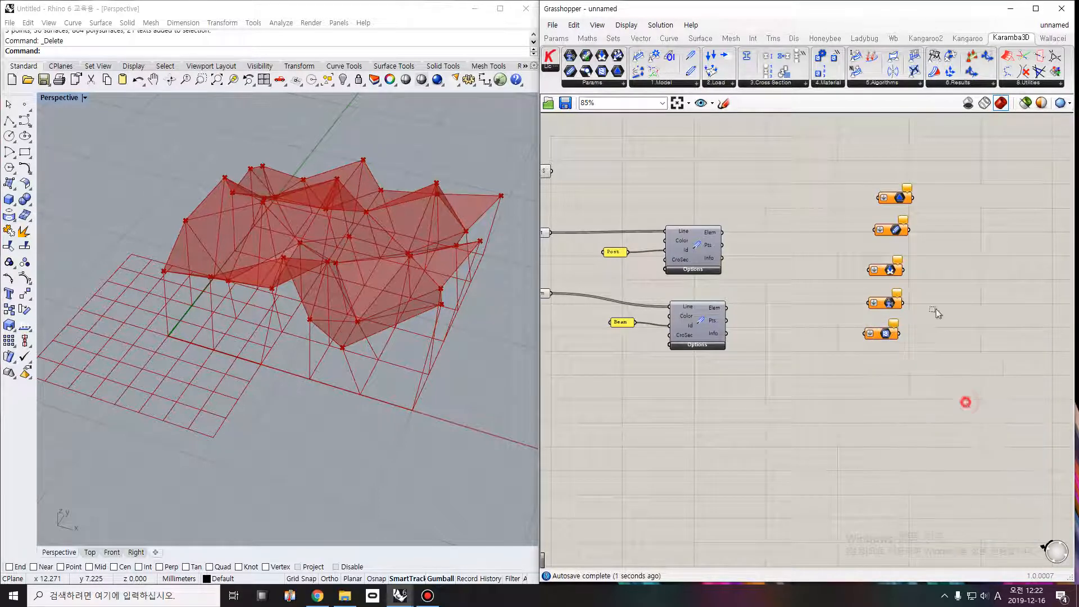
Align the five Karamba3D parameters in one column and move the group slightly down
{"action": "left_click_drag", "start_coordinate": [975, 416], "coordinate": [878, 145]}
{"action": "left_click", "coordinate": [894, 185]}
{"action": "left_click", "coordinate": [977, 276]}
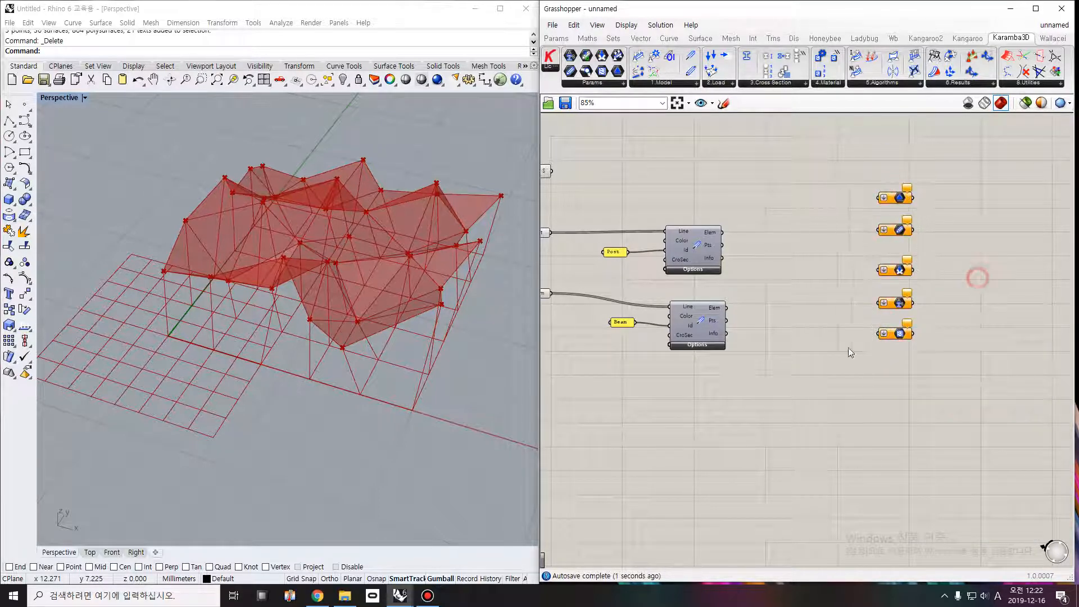
{"action": "left_click_drag", "start_coordinate": [968, 391], "coordinate": [829, 139]}
{"action": "left_click_drag", "start_coordinate": [896, 196], "coordinate": [891, 222]}
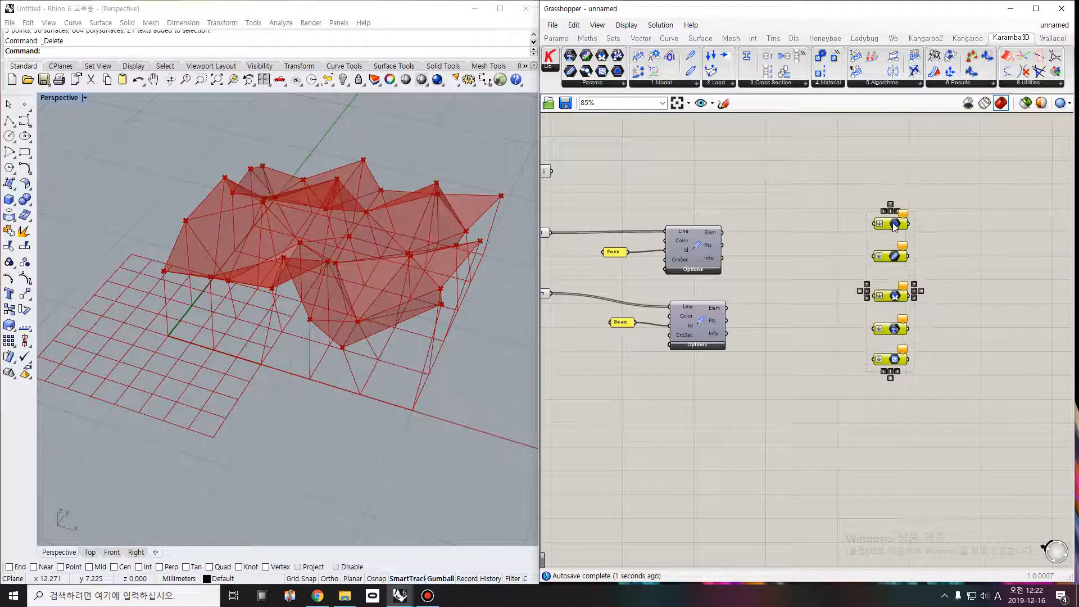
{"action": "left_click", "coordinate": [782, 315]}
Connect the Elem outputs of both Line to Beam components to the Element parameter
{"action": "right_click_drag", "start_coordinate": [712, 304], "coordinate": [767, 319]}
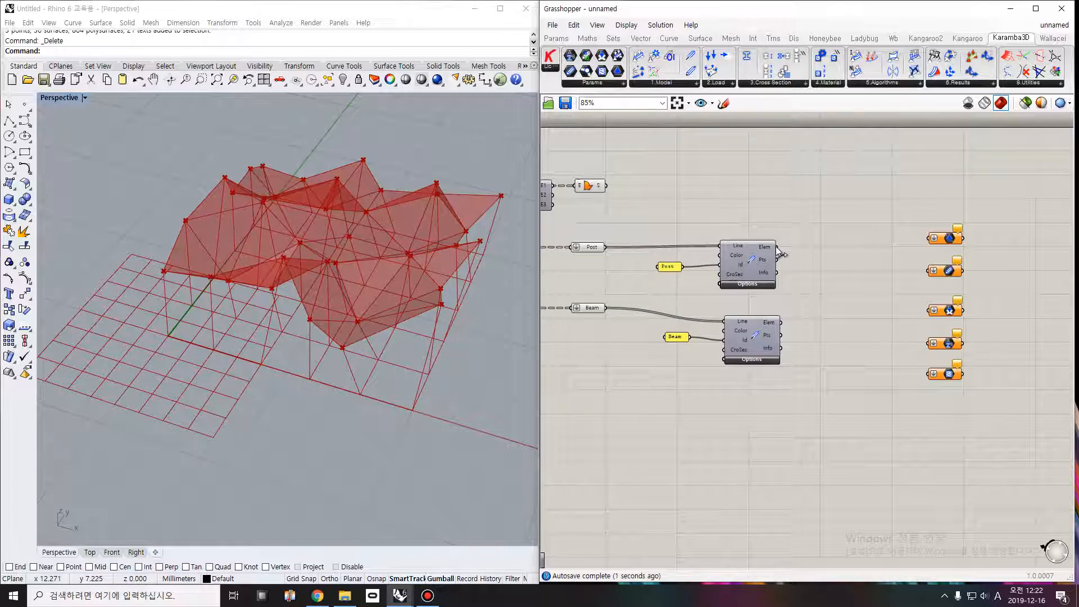
{"action": "left_click_drag", "start_coordinate": [777, 253], "coordinate": [929, 271]}
{"action": "left_click_drag", "start_coordinate": [781, 256], "coordinate": [928, 270]}
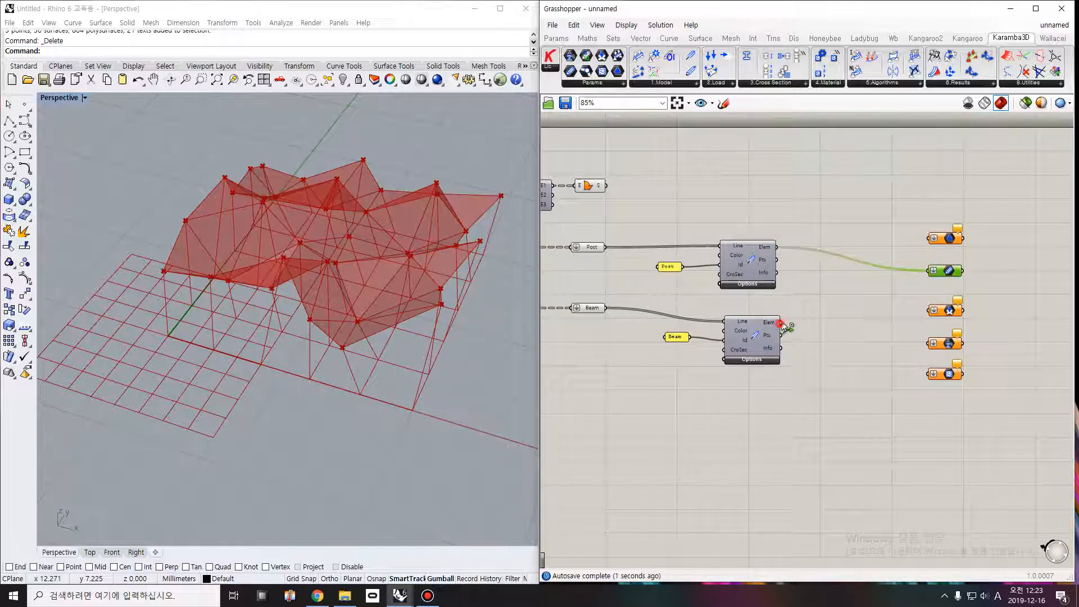
{"action": "left_click_drag", "start_coordinate": [781, 323], "coordinate": [932, 273], "text": "shift"}
{"action": "left_click", "coordinate": [846, 348]}
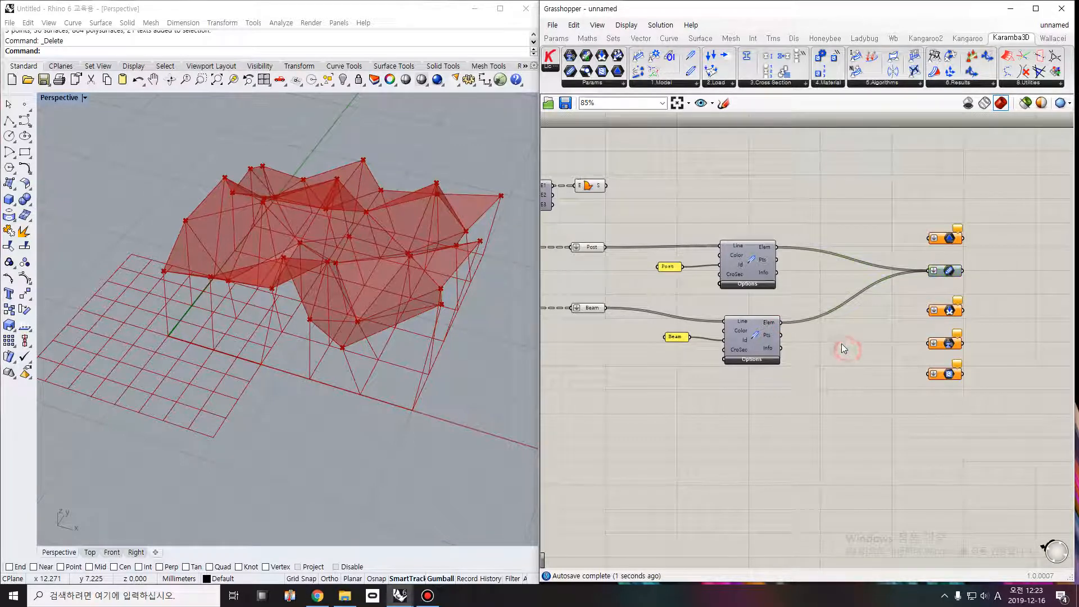
Add a Point parameter beside the rectangular grid component and rename it 지점위치
{"action": "scroll", "coordinate": [835, 334], "scroll_direction": "down", "scroll_amount": 2}
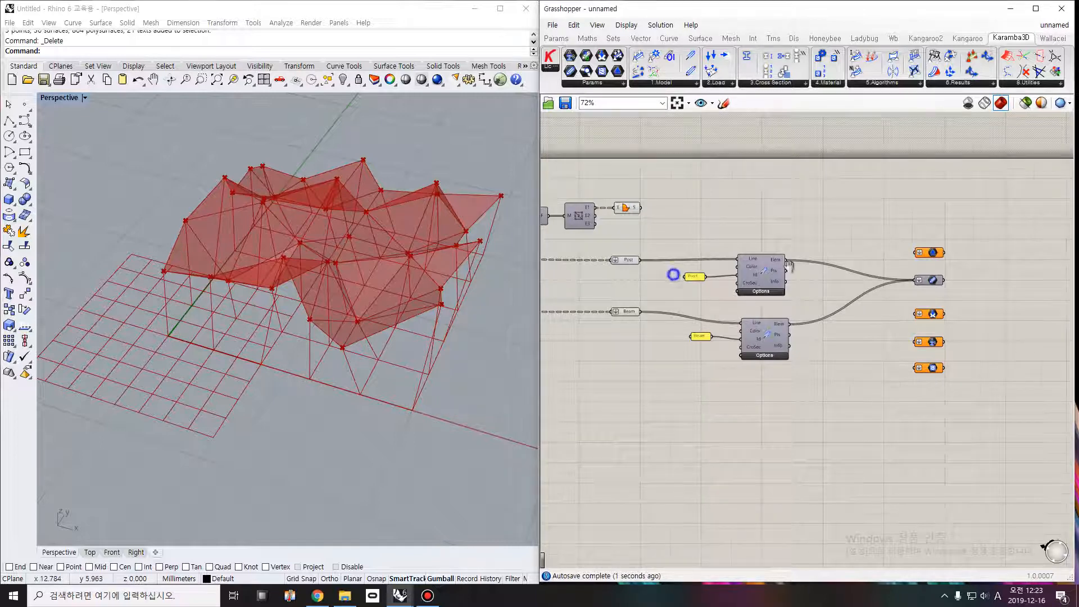
{"action": "scroll", "coordinate": [671, 275], "scroll_direction": "down", "scroll_amount": 2}
{"action": "right_click_drag", "start_coordinate": [671, 274], "coordinate": [928, 258]}
{"action": "scroll", "coordinate": [615, 245], "scroll_direction": "up", "scroll_amount": 4}
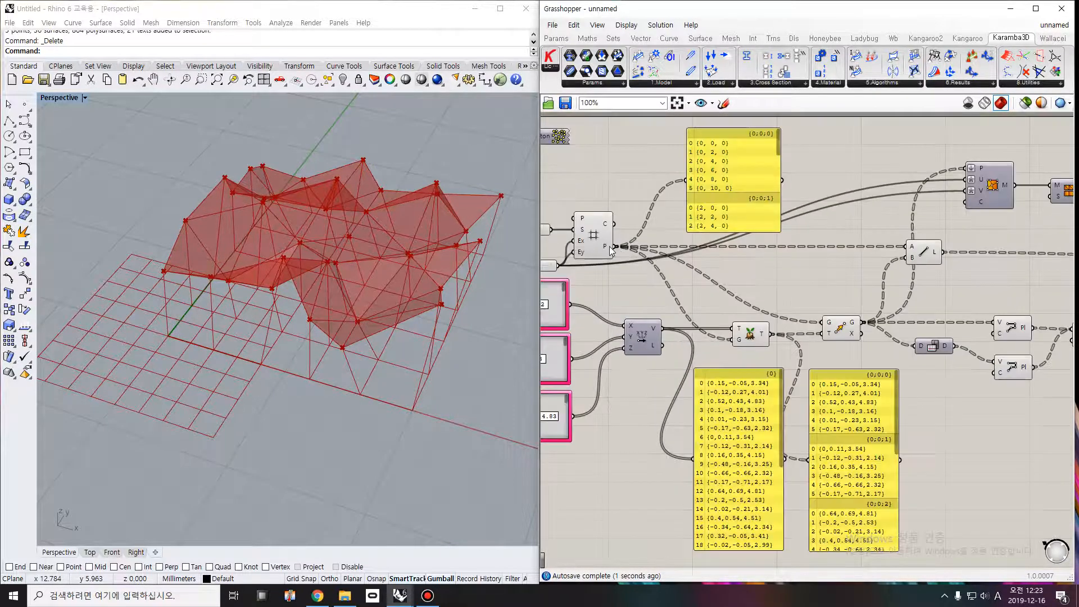
{"action": "mouse_move", "coordinate": [609, 247]}
{"action": "left_click", "coordinate": [556, 40]}
{"action": "left_click_drag", "start_coordinate": [550, 55], "coordinate": [699, 251]}
{"action": "right_click", "coordinate": [698, 251]}
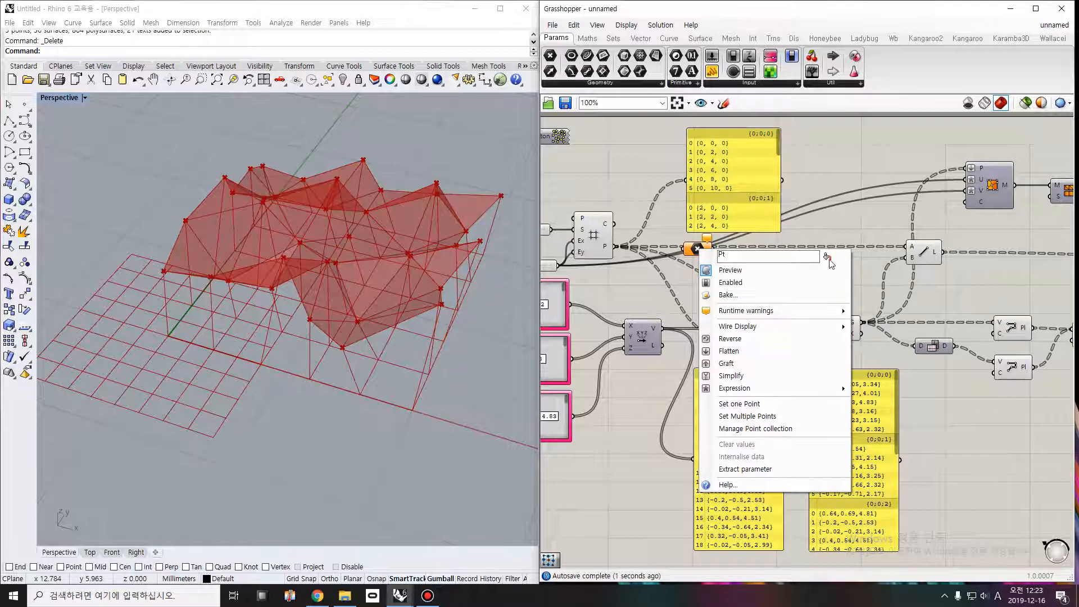
{"action": "left_click", "coordinate": [827, 258]}
{"action": "key", "text": "Hangul"}
{"action": "type", "text": "ㅈ"}
{"action": "type", "text": "점위치"}
{"action": "key", "text": "Return"}
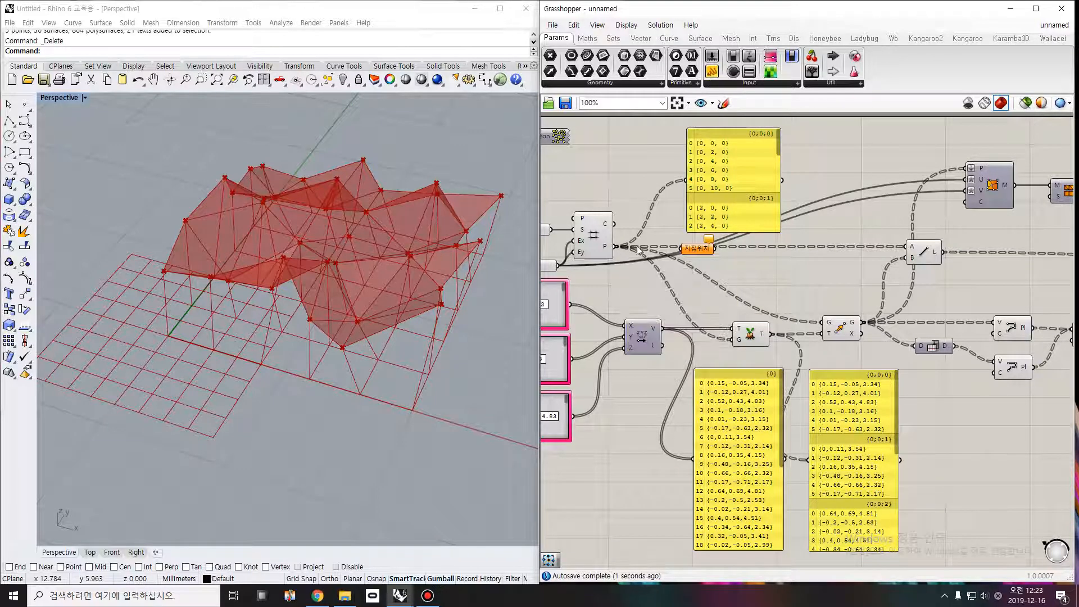
Connect the grid's P output to the 지점위치 parameter and flatten it
{"action": "left_click_drag", "start_coordinate": [622, 248], "coordinate": [703, 254]}
{"action": "right_click", "coordinate": [702, 256]}
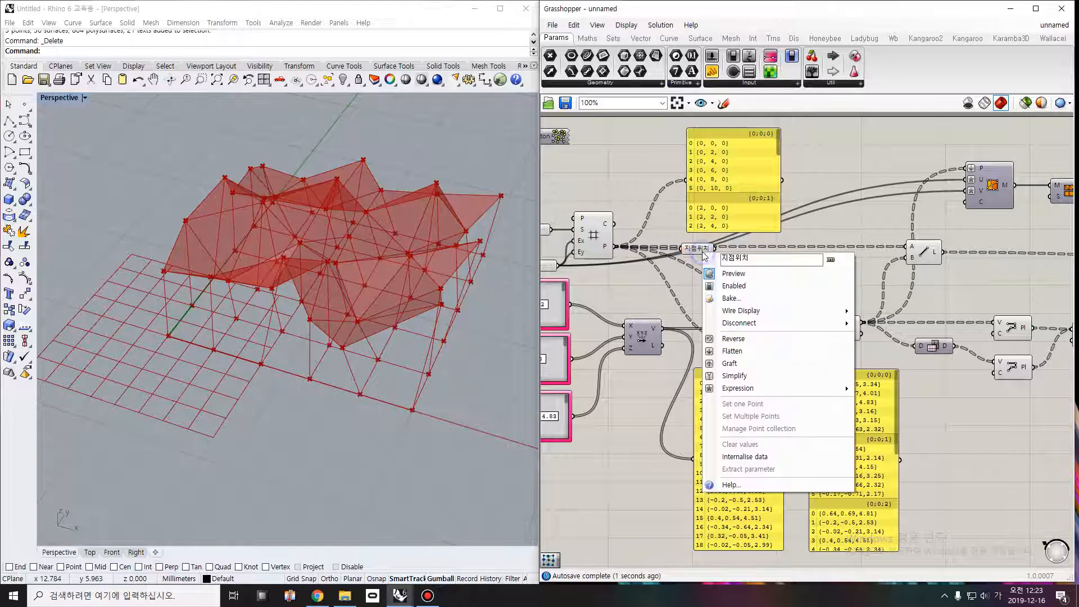
{"action": "left_click", "coordinate": [727, 351]}
Move the 지점위치 parameter across the canvas to just above the Post Line to Beam component
{"action": "scroll", "coordinate": [706, 308], "scroll_direction": "down", "scroll_amount": 3}
{"action": "right_click_drag", "start_coordinate": [809, 269], "coordinate": [685, 236]}
{"action": "left_click_drag", "start_coordinate": [572, 238], "coordinate": [1005, 269]}
{"action": "right_click_drag", "start_coordinate": [1005, 269], "coordinate": [598, 280]}
{"action": "left_click_drag", "start_coordinate": [689, 286], "coordinate": [767, 238]}
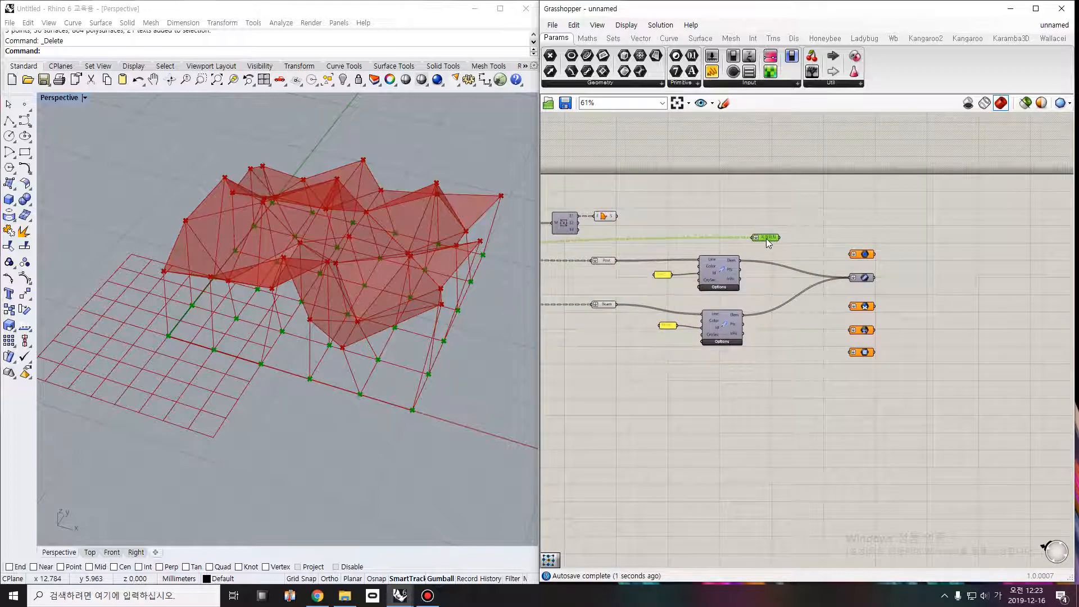
{"action": "scroll", "coordinate": [767, 238], "scroll_direction": "up", "scroll_amount": 4}
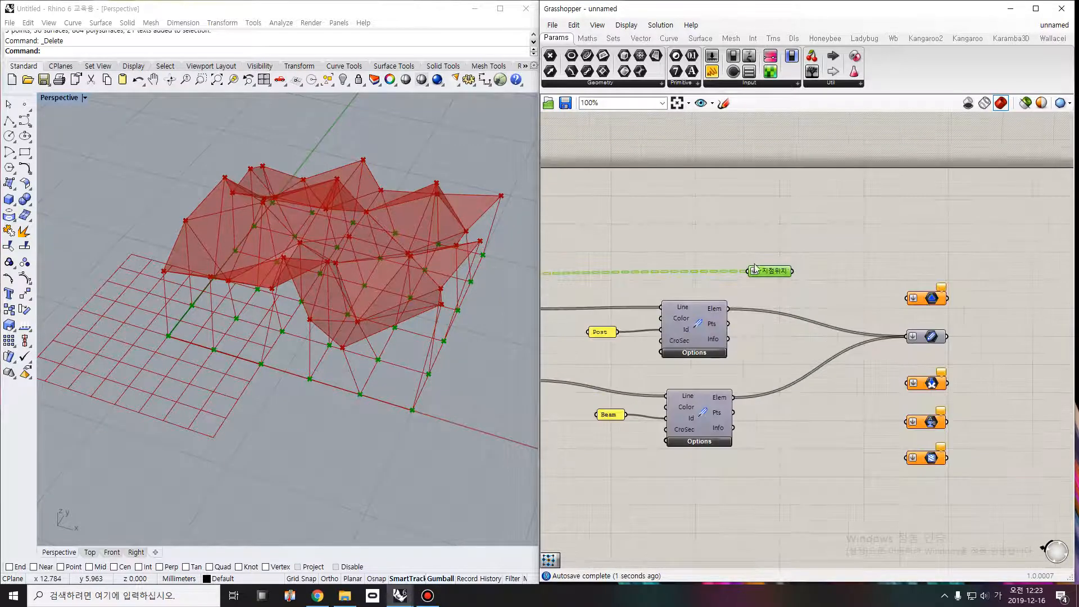
{"action": "left_click_drag", "start_coordinate": [765, 271], "coordinate": [737, 276]}
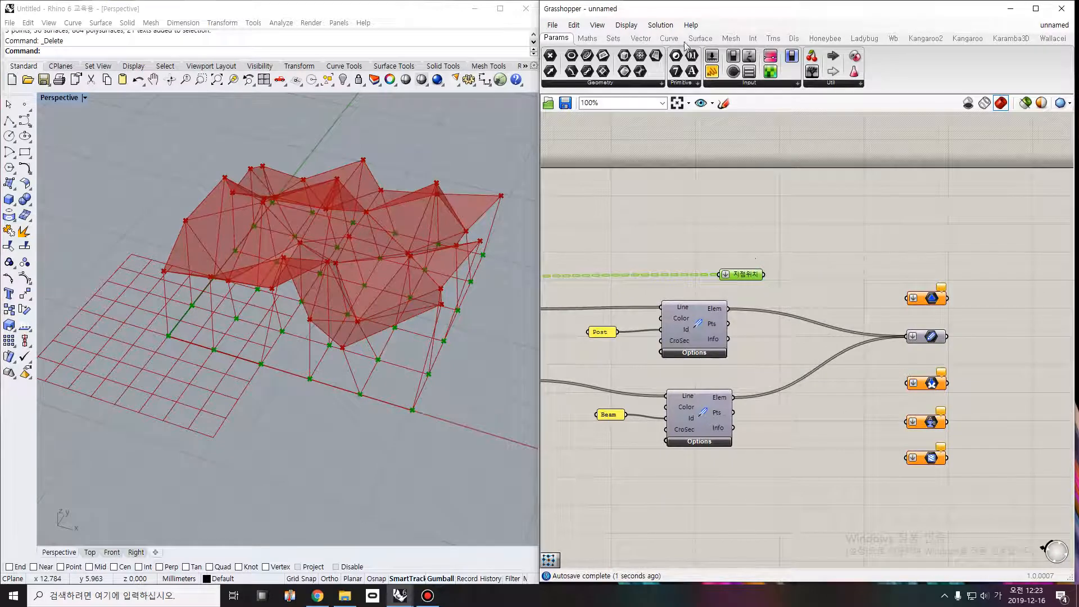
Add a Karamba3D Support component and connect the 지점위치 points to its Pos|Ind input
{"action": "left_click", "coordinate": [924, 38]}
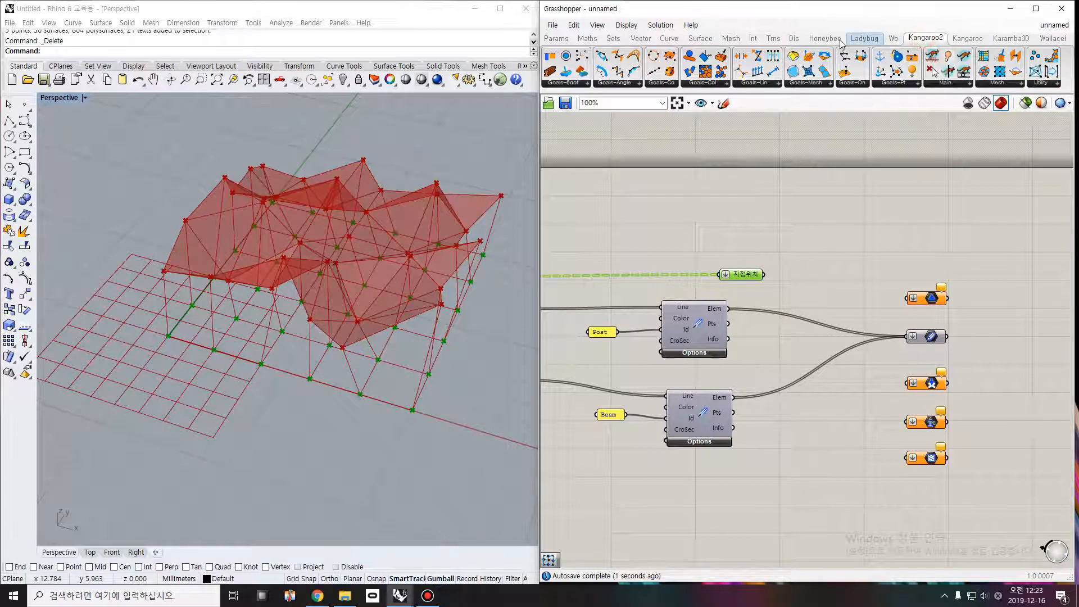
{"action": "left_click", "coordinate": [1011, 39]}
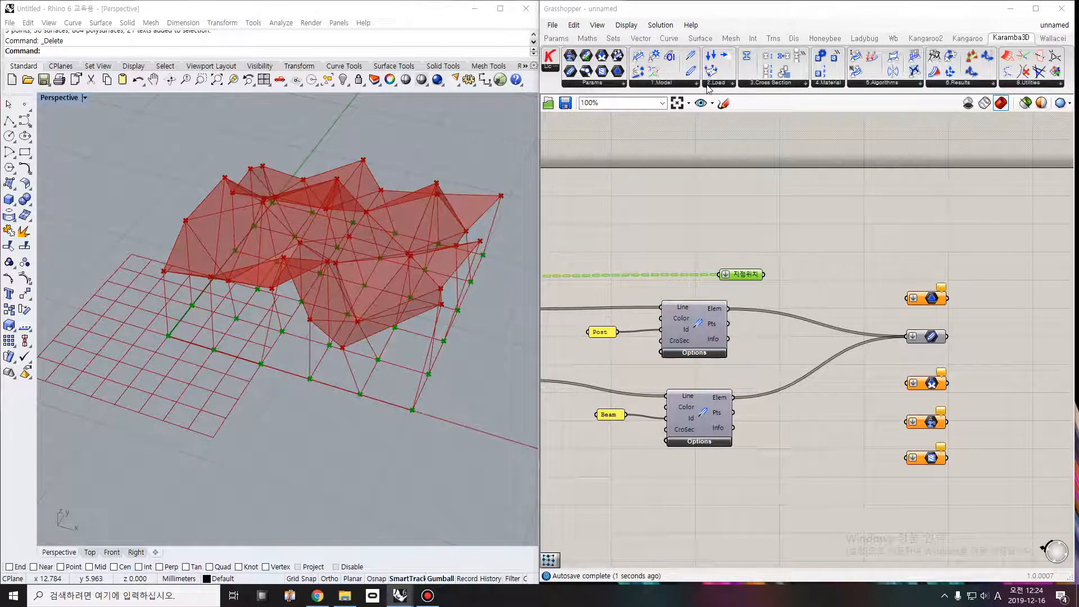
{"action": "left_click", "coordinate": [689, 85]}
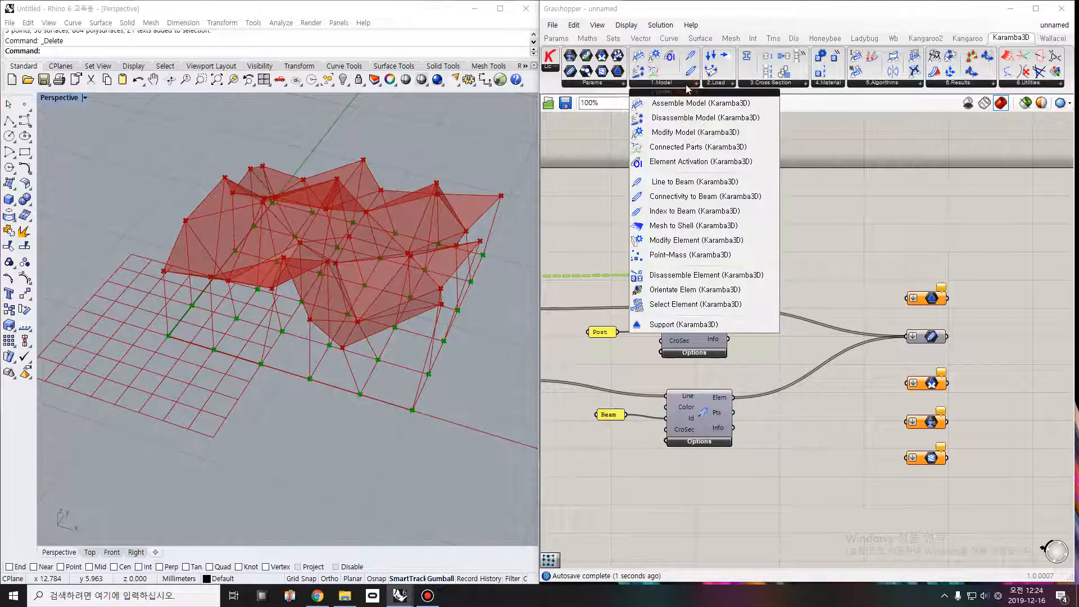
{"action": "left_click", "coordinate": [702, 327]}
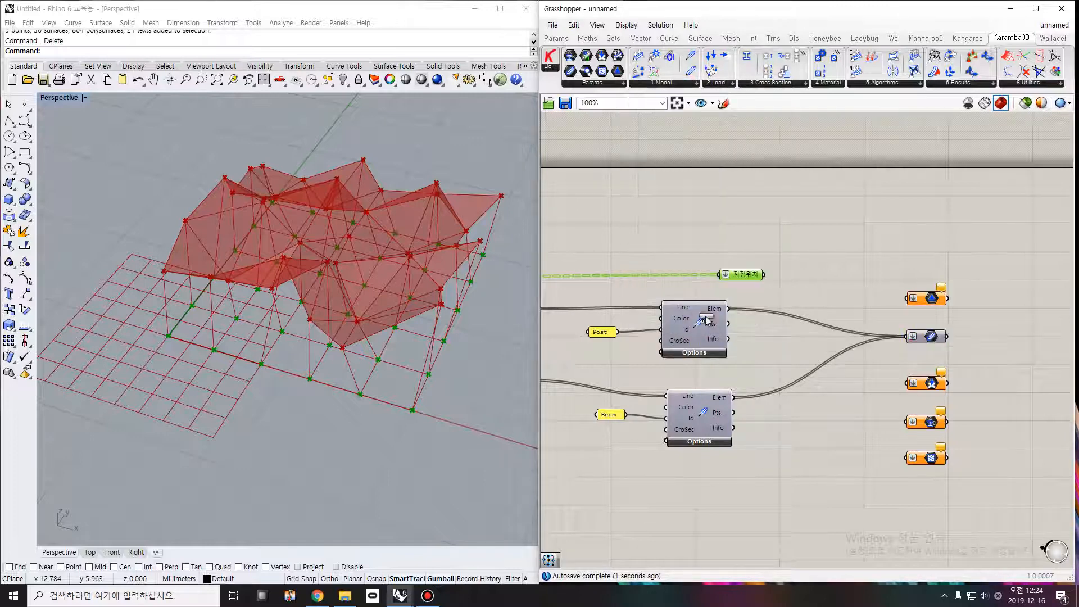
{"action": "left_click", "coordinate": [826, 267]}
{"action": "scroll", "coordinate": [813, 256], "scroll_direction": "up", "scroll_amount": 2}
{"action": "left_click_drag", "start_coordinate": [813, 255], "coordinate": [818, 274]}
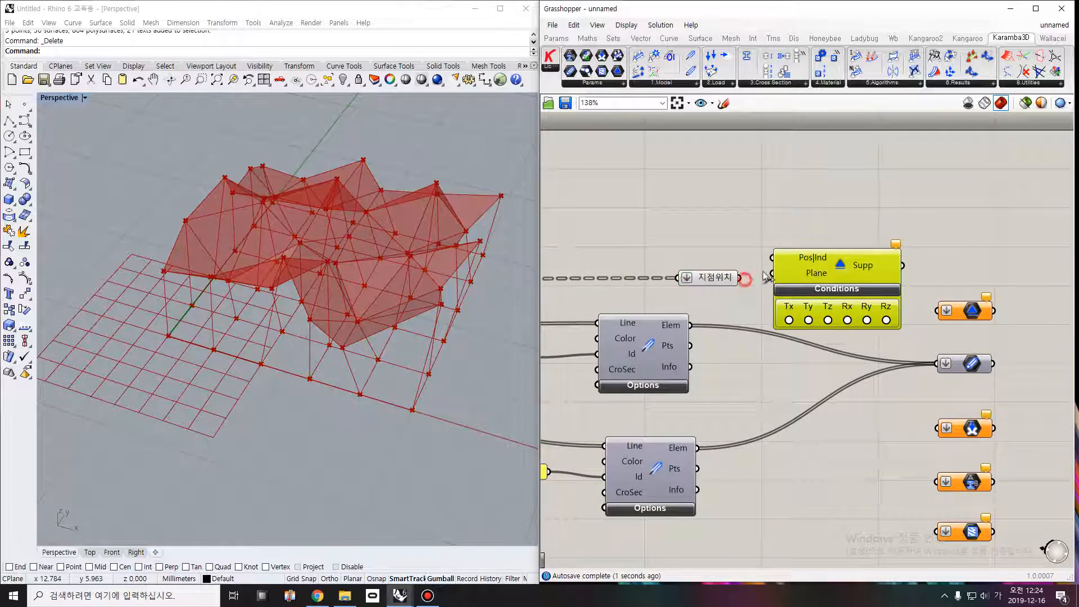
{"action": "left_click_drag", "start_coordinate": [740, 277], "coordinate": [772, 257]}
{"action": "left_click_drag", "start_coordinate": [723, 284], "coordinate": [726, 263]}
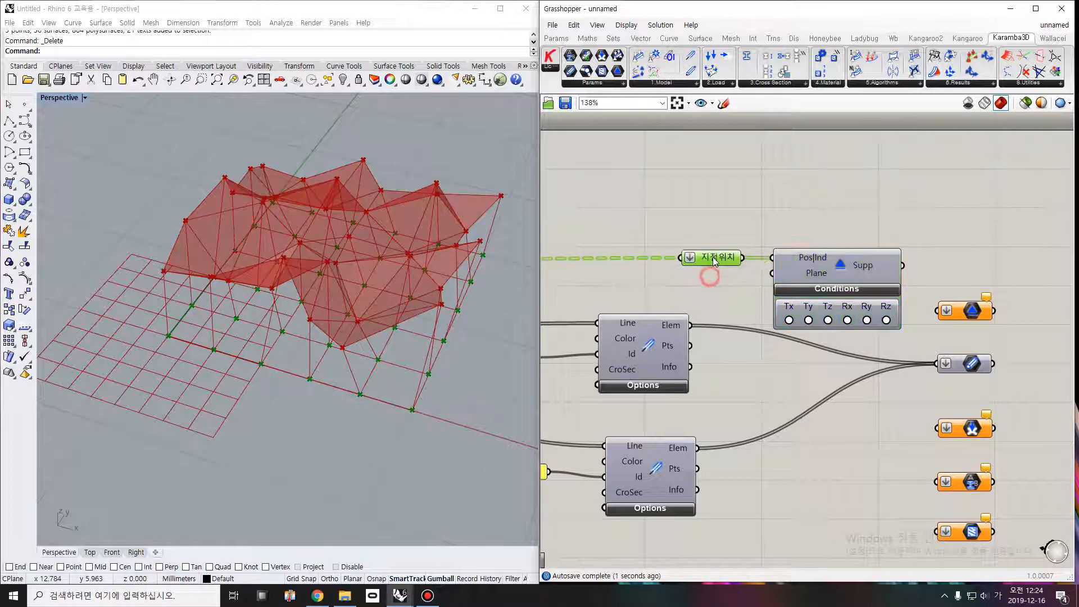
Fix all six support conditions, Tx, Ty, Tz, Rx, Ry and Rz, on the Support component
{"action": "left_click", "coordinate": [789, 321]}
{"action": "left_click", "coordinate": [808, 320]}
{"action": "left_click", "coordinate": [846, 320]}
{"action": "left_click", "coordinate": [867, 320]}
{"action": "left_click", "coordinate": [886, 320]}
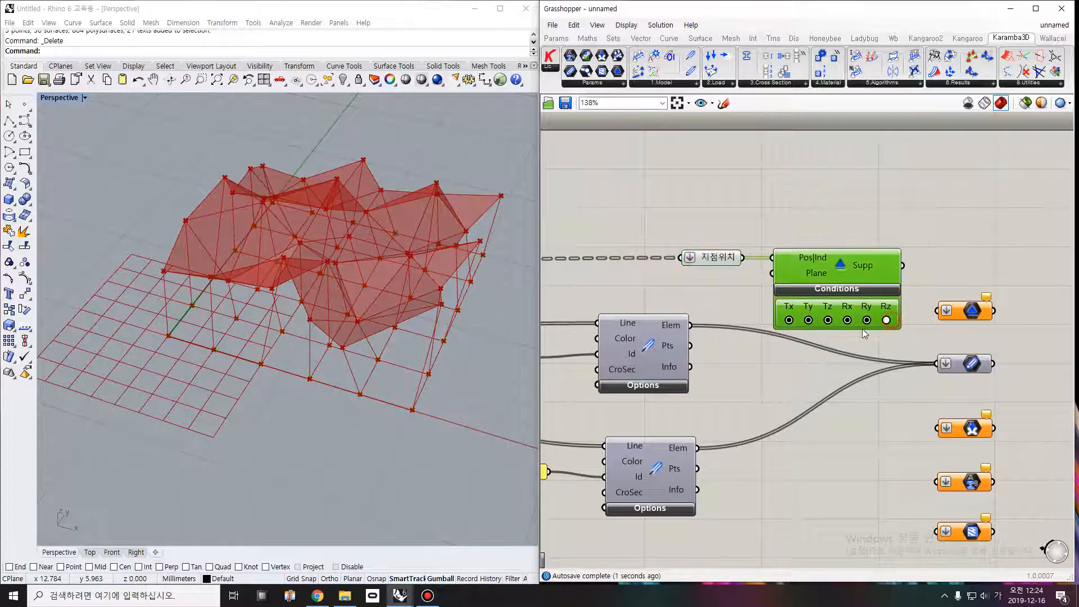
Connect the Support component's Supp output to the Support parameter and view the structure from a lower angle
{"action": "right_click_drag", "start_coordinate": [891, 328], "coordinate": [841, 311]}
{"action": "left_click_drag", "start_coordinate": [853, 248], "coordinate": [888, 292]}
{"action": "right_click_drag", "start_coordinate": [364, 345], "coordinate": [394, 385]}
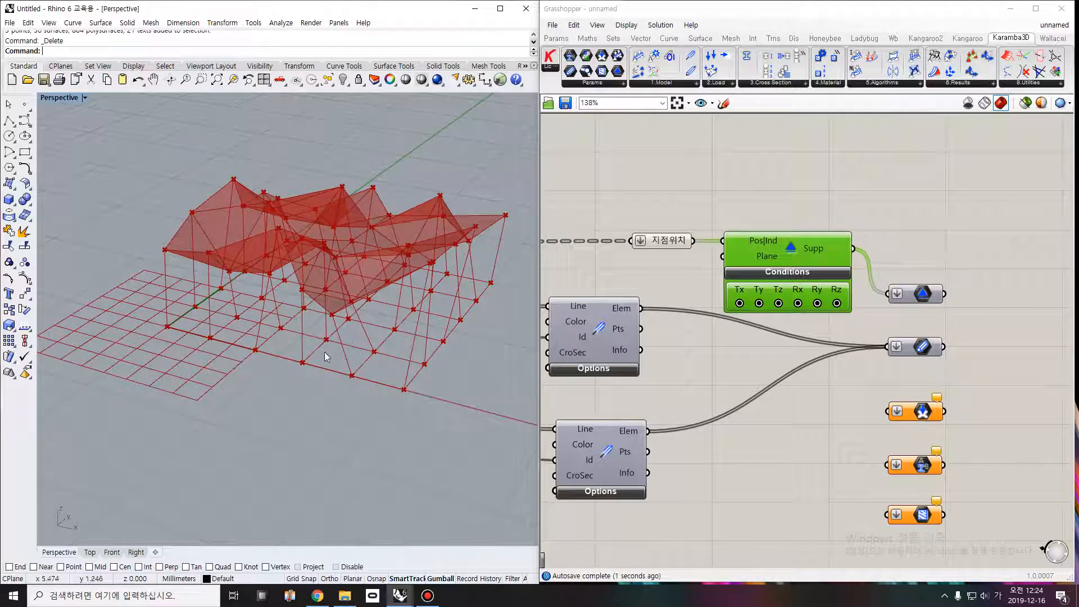
Add a Karamba3D Loads component of type Gravity beside the Load parameter
{"action": "right_click_drag", "start_coordinate": [665, 265], "coordinate": [744, 250]}
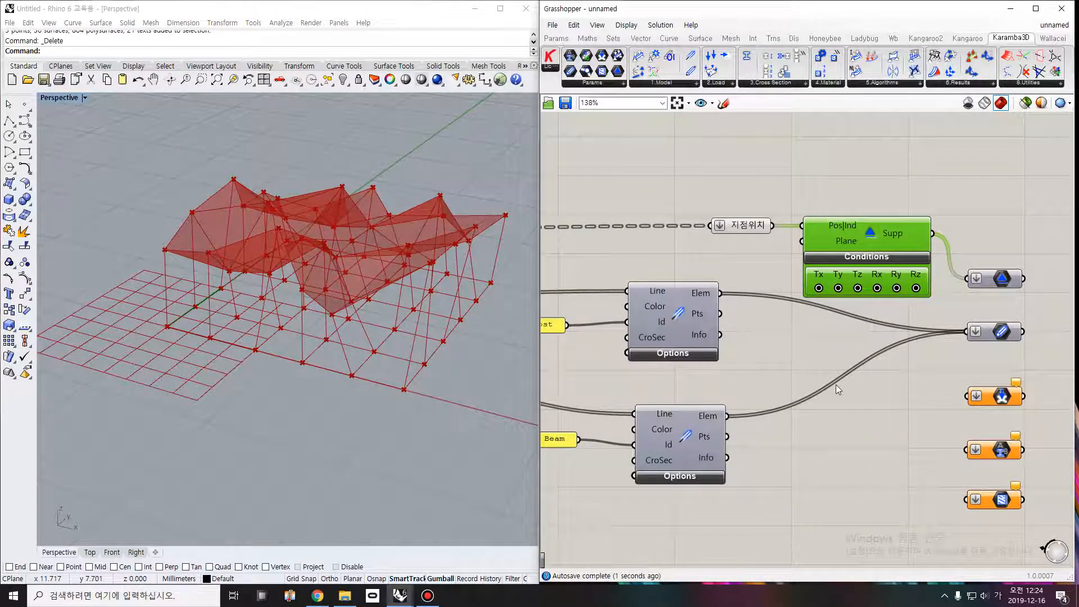
{"action": "scroll", "coordinate": [835, 384], "scroll_direction": "down", "scroll_amount": 2}
{"action": "right_click_drag", "start_coordinate": [856, 405], "coordinate": [866, 333]}
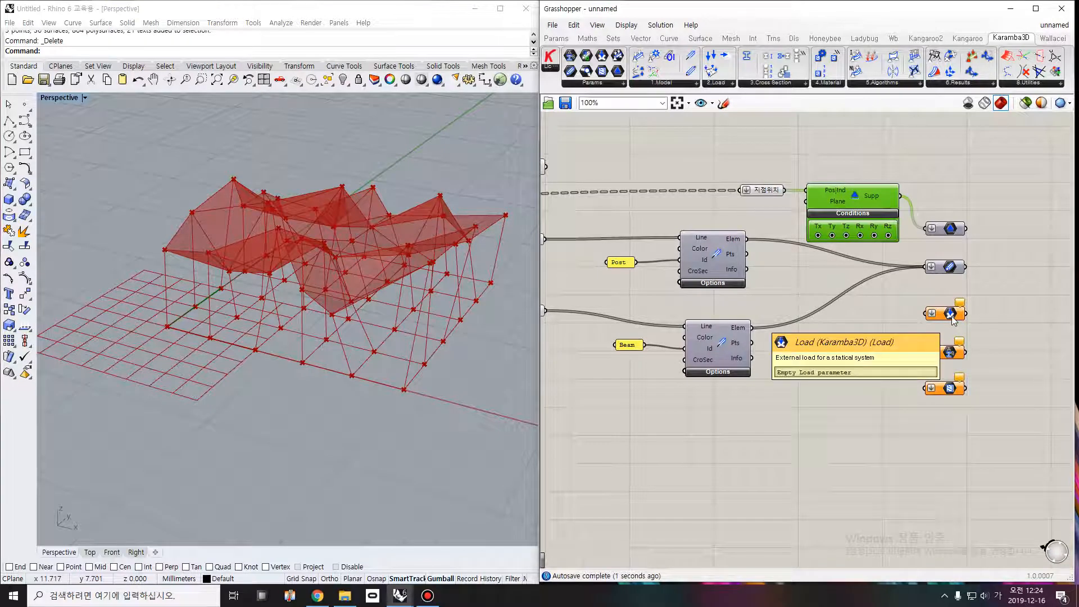
{"action": "left_click", "coordinate": [709, 55]}
{"action": "left_click", "coordinate": [831, 341]}
Move the five Karamba3D parameters farther from the Line to Beam components and place the Gravity load component in the freed space
{"action": "right_click_drag", "start_coordinate": [875, 343], "coordinate": [789, 281]}
{"action": "scroll", "coordinate": [789, 280], "scroll_direction": "down", "scroll_amount": 2}
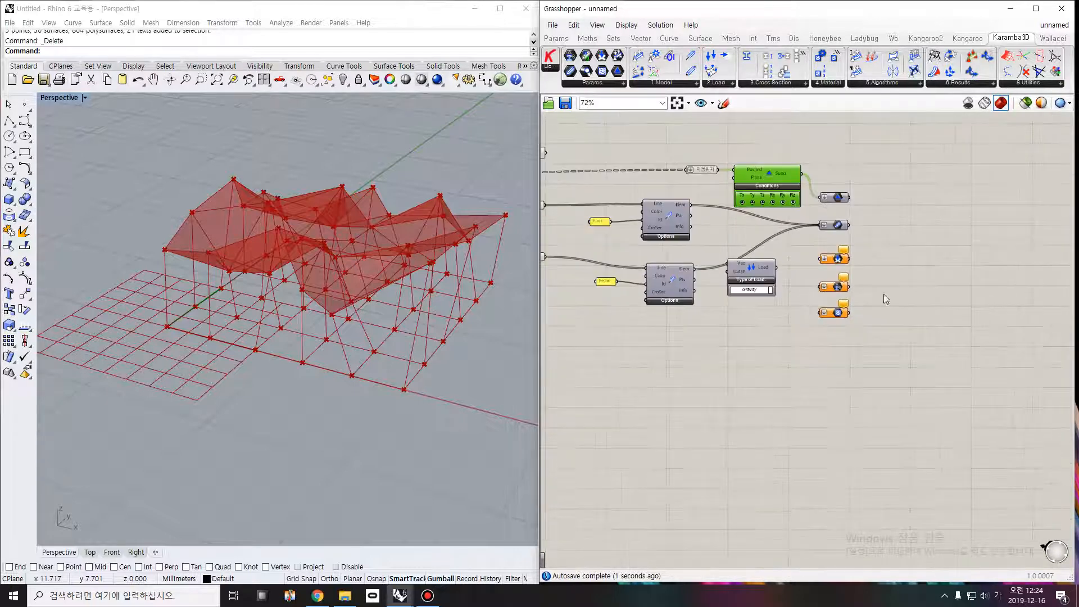
{"action": "right_click_drag", "start_coordinate": [883, 298], "coordinate": [797, 334]}
{"action": "left_click_drag", "start_coordinate": [873, 404], "coordinate": [743, 178]}
{"action": "left_click_drag", "start_coordinate": [751, 260], "coordinate": [911, 263]}
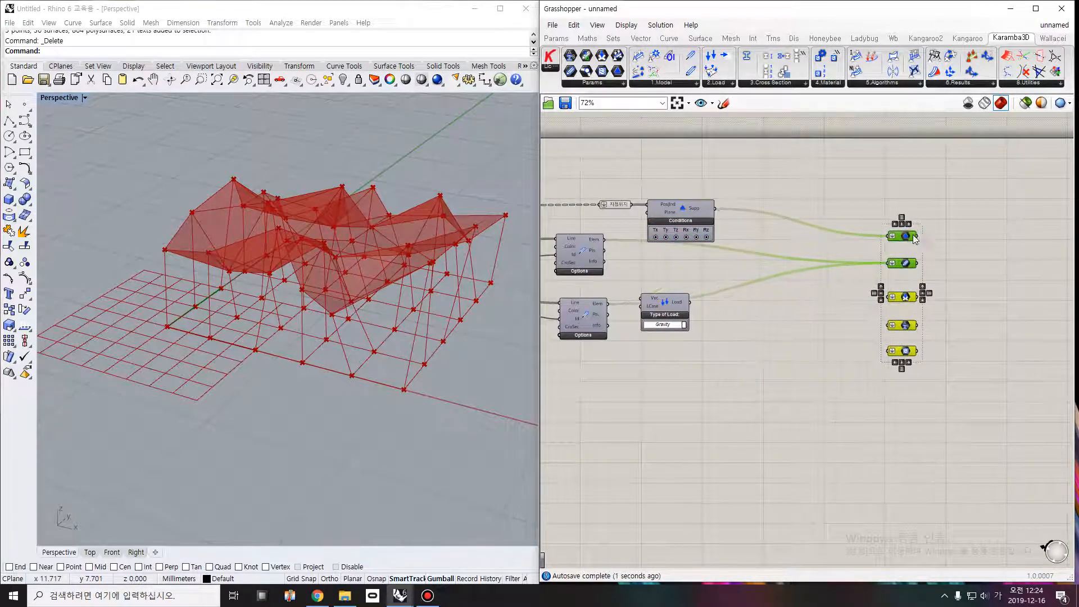
{"action": "left_click_drag", "start_coordinate": [669, 300], "coordinate": [724, 315]}
Duplicate the Gravity load component below the original and set the copy's load type to Uniform Line
{"action": "scroll", "coordinate": [731, 319], "scroll_direction": "up", "scroll_amount": 2}
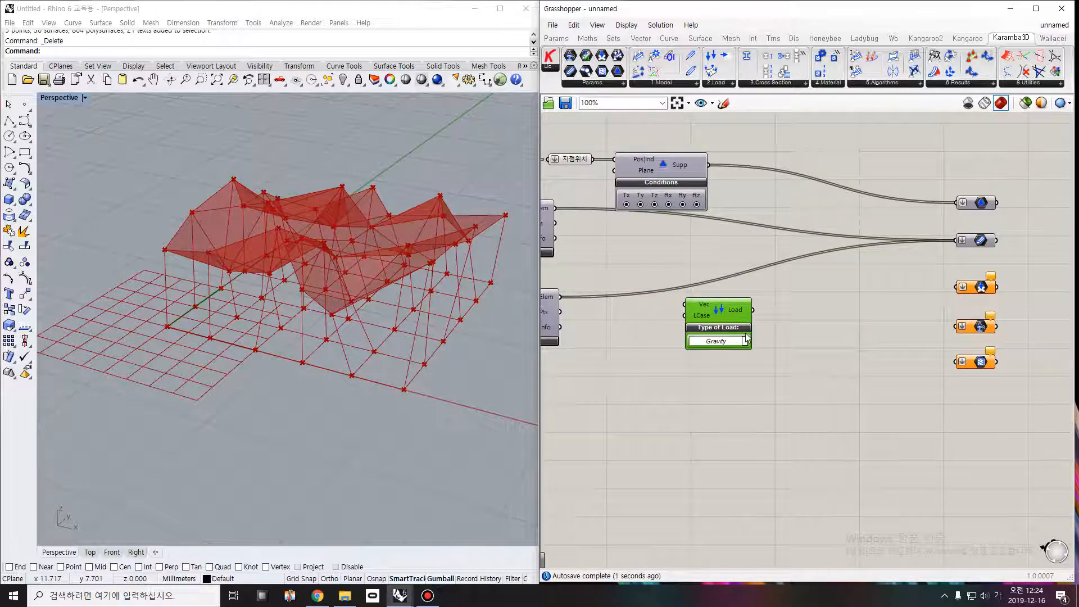
{"action": "left_click_drag", "start_coordinate": [729, 309], "coordinate": [730, 382], "text": "alt"}
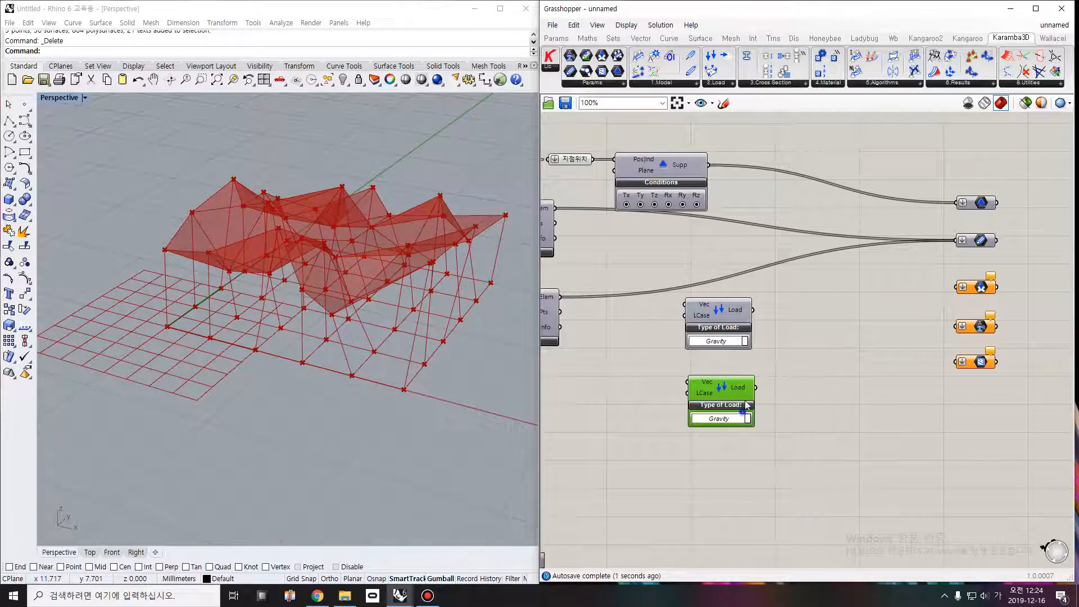
{"action": "left_click", "coordinate": [747, 418]}
{"action": "left_click", "coordinate": [788, 415]}
{"action": "scroll", "coordinate": [747, 436], "scroll_direction": "up", "scroll_amount": 2}
{"action": "left_click", "coordinate": [743, 414]}
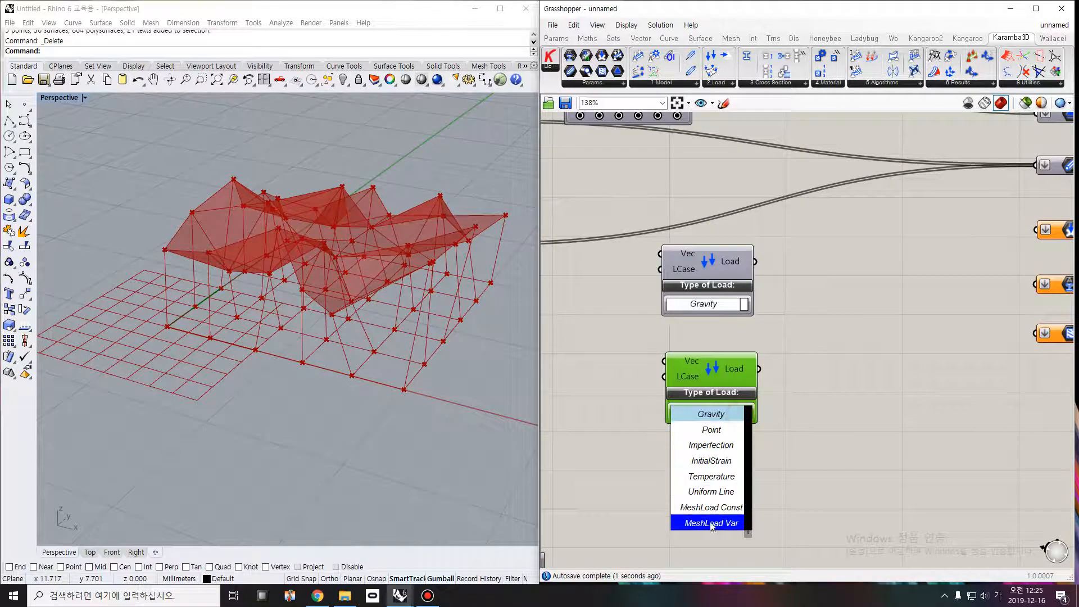
{"action": "left_click", "coordinate": [711, 491]}
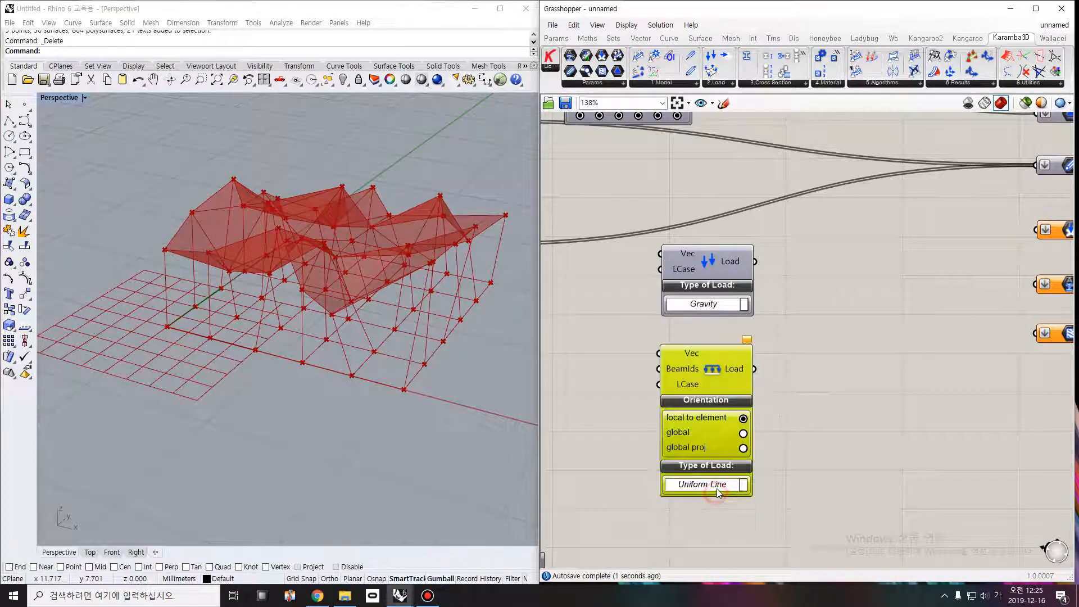
{"action": "scroll", "coordinate": [726, 427], "scroll_direction": "down", "scroll_amount": 2}
{"action": "right_click_drag", "start_coordinate": [773, 418], "coordinate": [759, 432]}
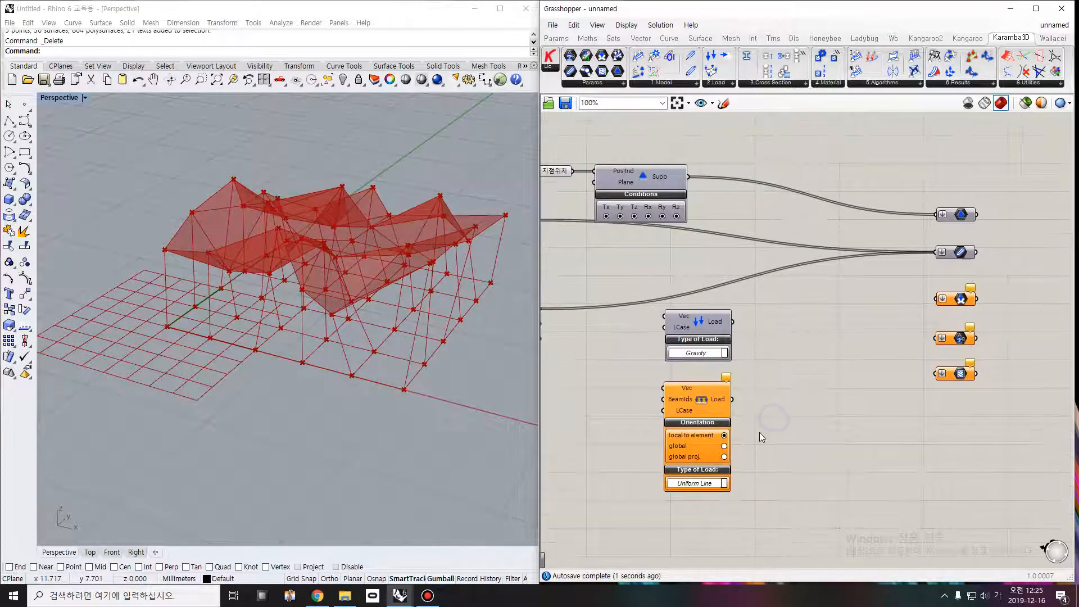
Add a number slider with value 100 in the free space before the Uniform Line load component
{"action": "right_click_drag", "start_coordinate": [613, 437], "coordinate": [796, 397]}
{"action": "scroll", "coordinate": [797, 397], "scroll_direction": "up", "scroll_amount": 2}
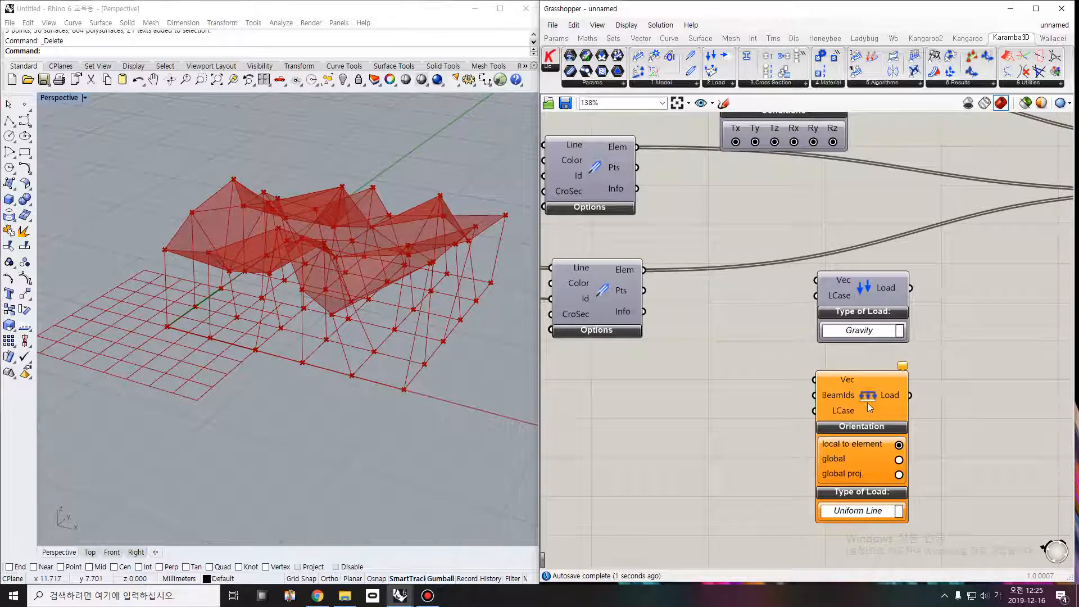
{"action": "double_click", "coordinate": [703, 381]}
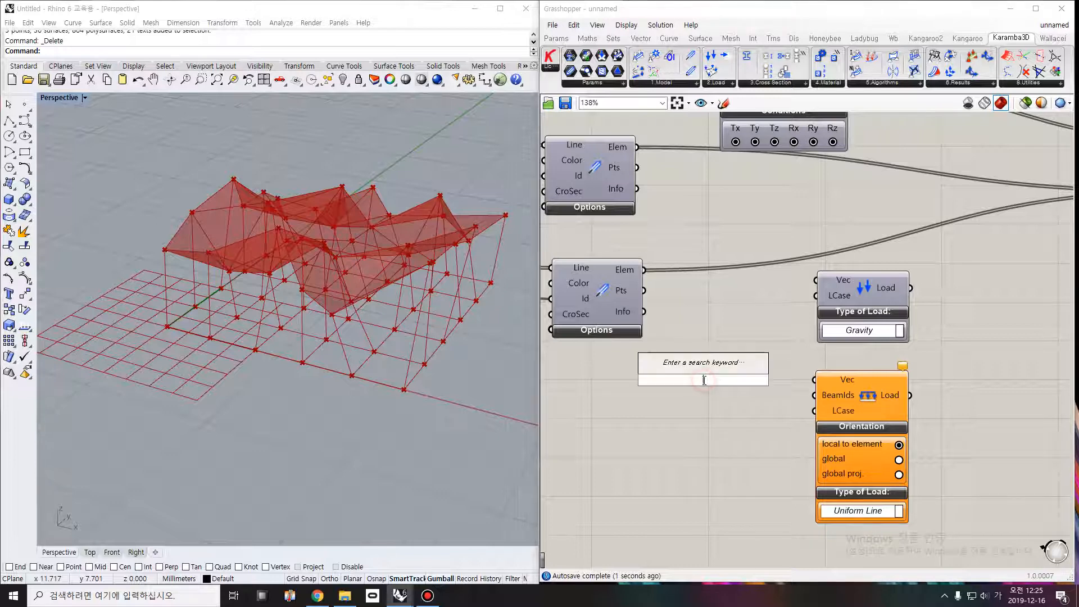
{"action": "type", "text": "100"}
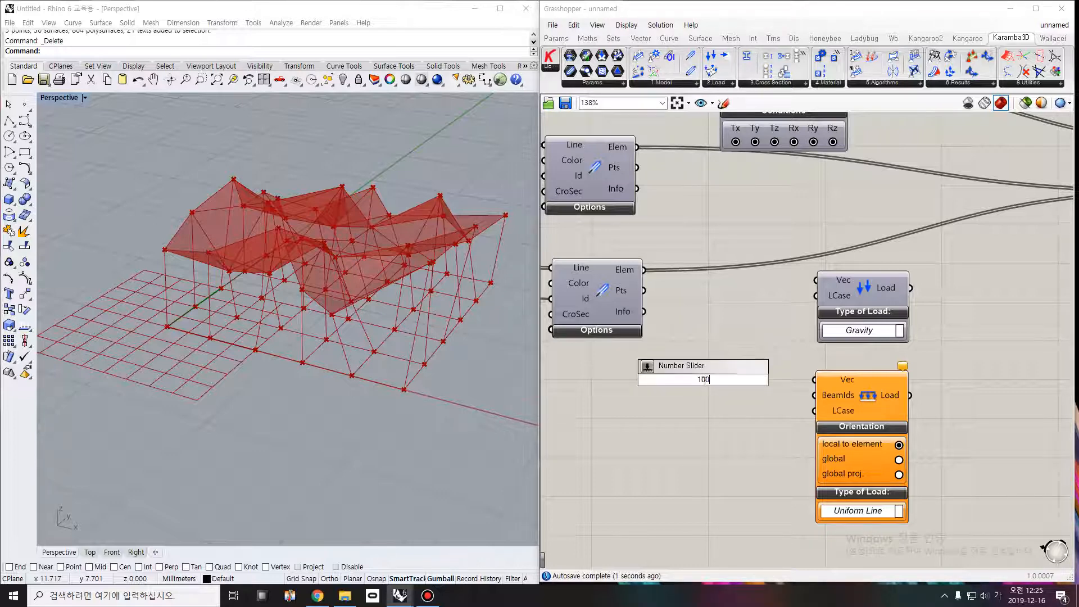
{"action": "key", "text": "Return"}
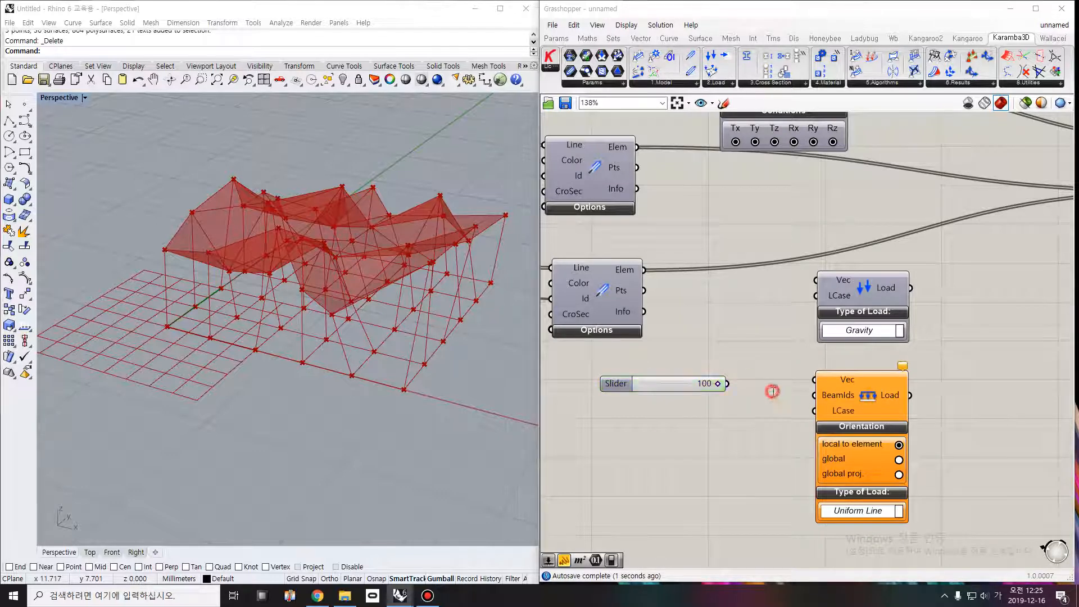
Add a Unit Z component and connect the 100 slider through it to the Uniform Line load's Vec input
{"action": "double_click", "coordinate": [772, 390]}
{"action": "key", "text": "BackSpace"}
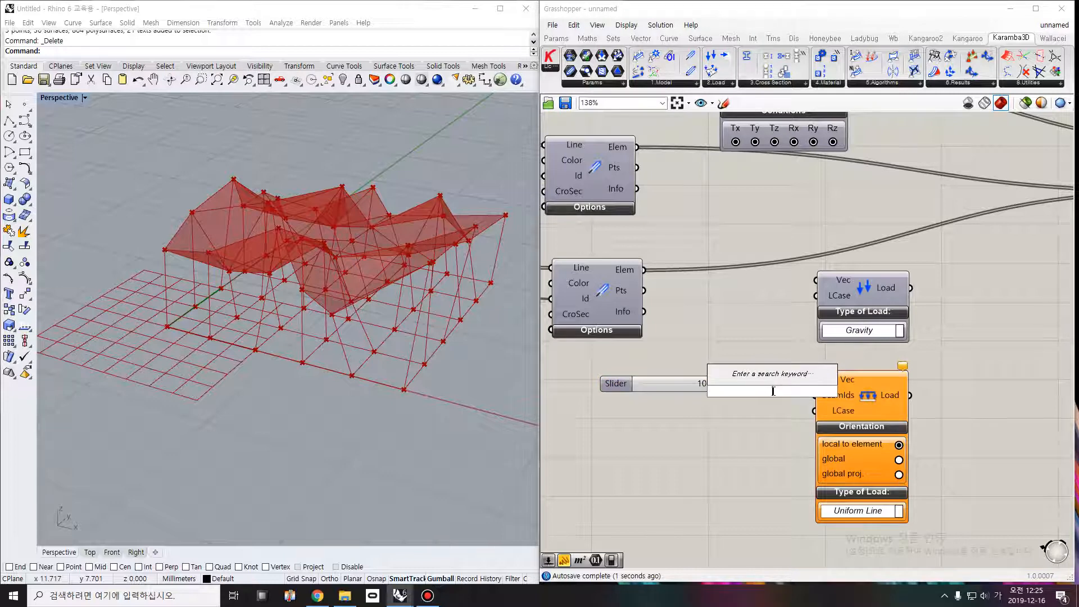
{"action": "type", "text": "z"}
{"action": "key", "text": "Return"}
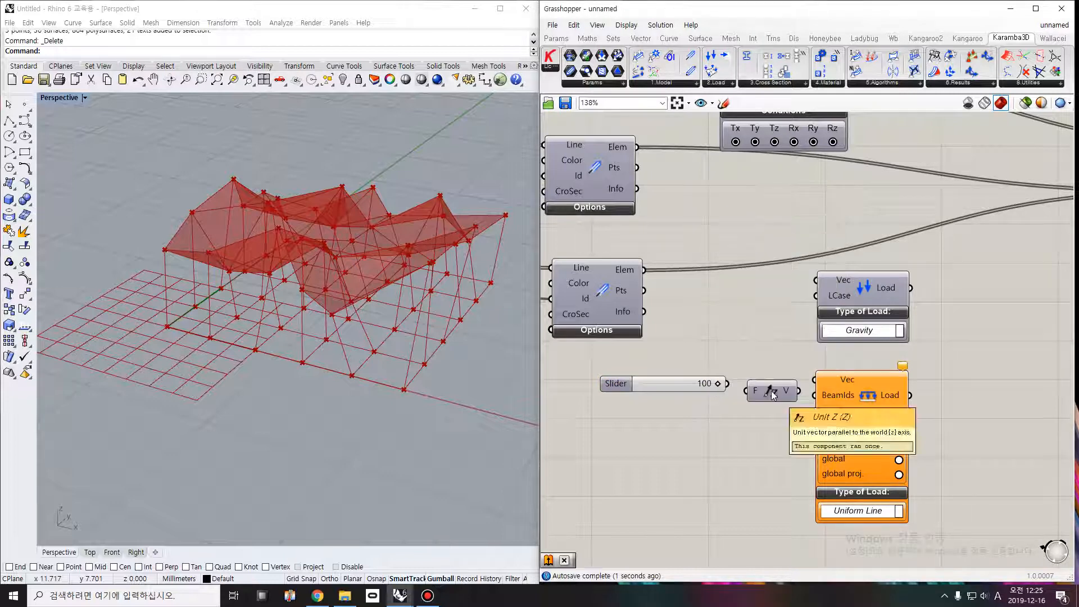
{"action": "left_click_drag", "start_coordinate": [726, 387], "coordinate": [814, 380]}
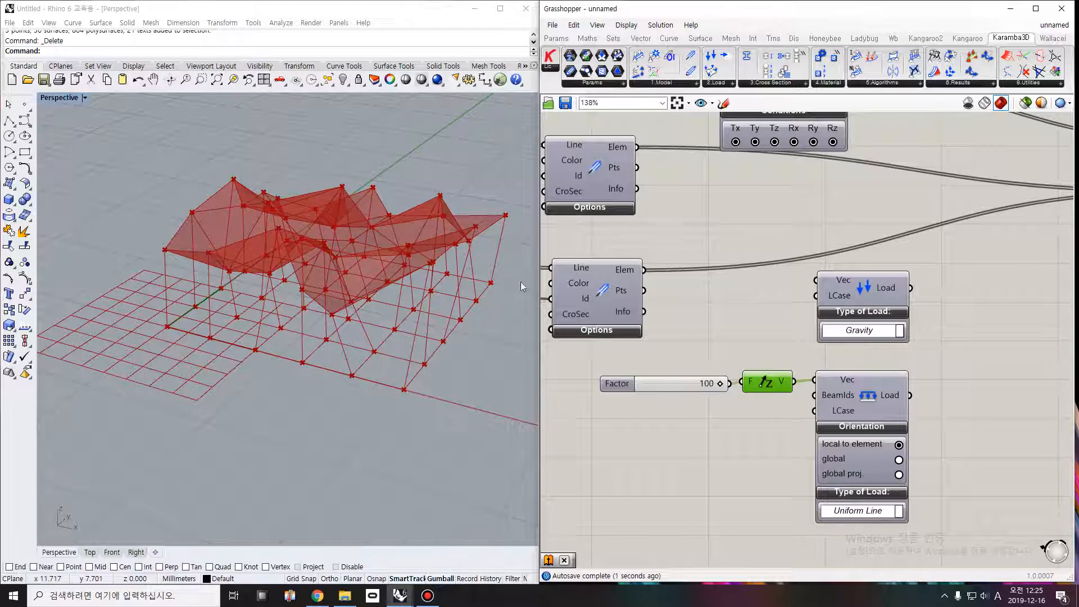
{"action": "left_click", "coordinate": [862, 292]}
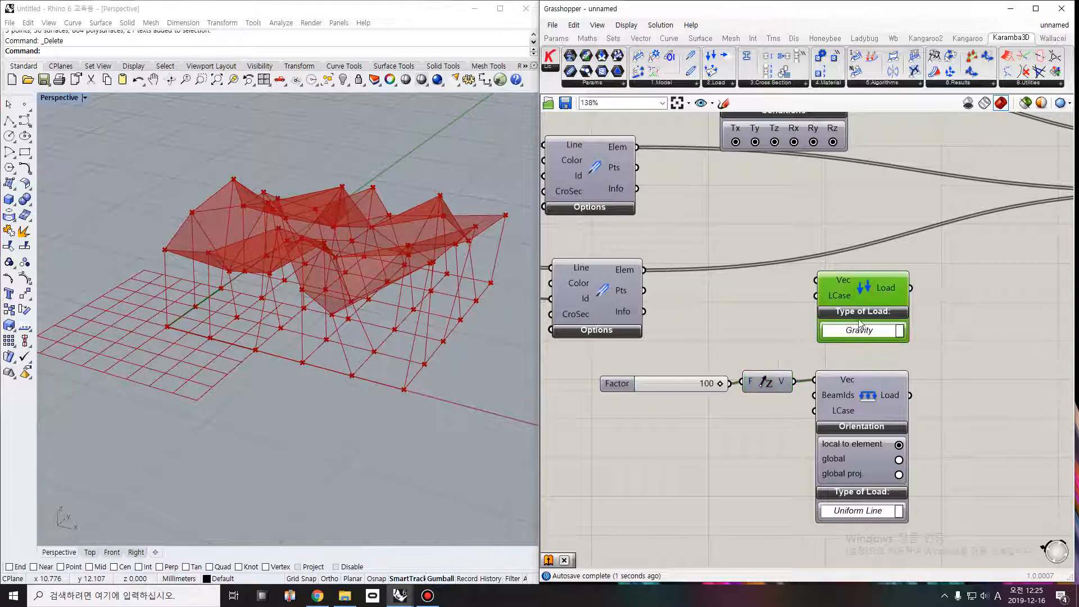
{"action": "left_click", "coordinate": [702, 384]}
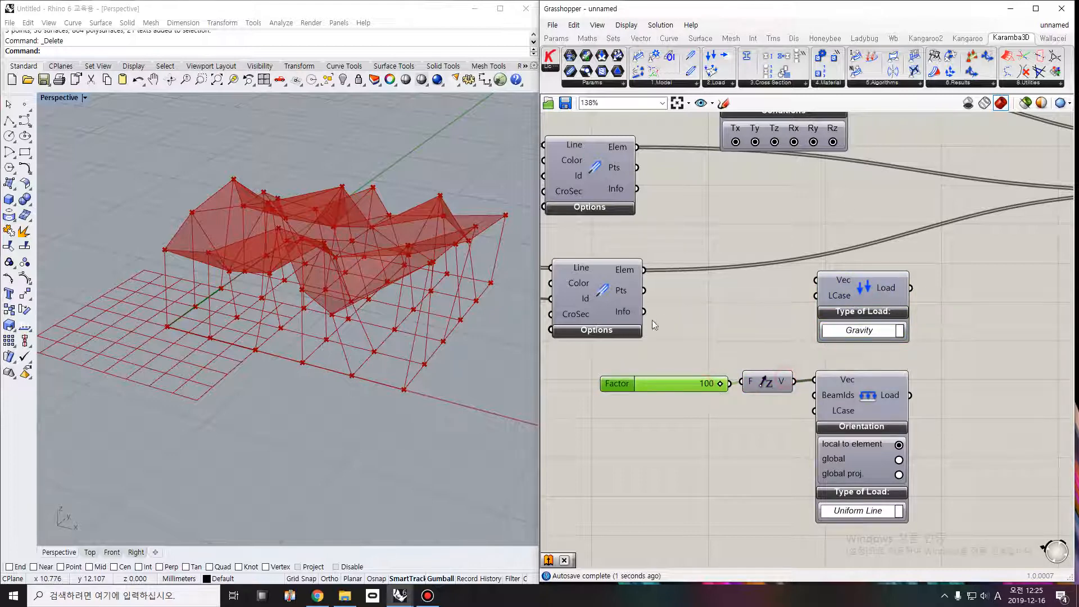
Connect the Beam panel to the Uniform Line load's BeamIds input and move the panel below the Line to Beam component
{"action": "right_click_drag", "start_coordinate": [652, 319], "coordinate": [827, 315]}
{"action": "left_click_drag", "start_coordinate": [686, 321], "coordinate": [979, 400]}
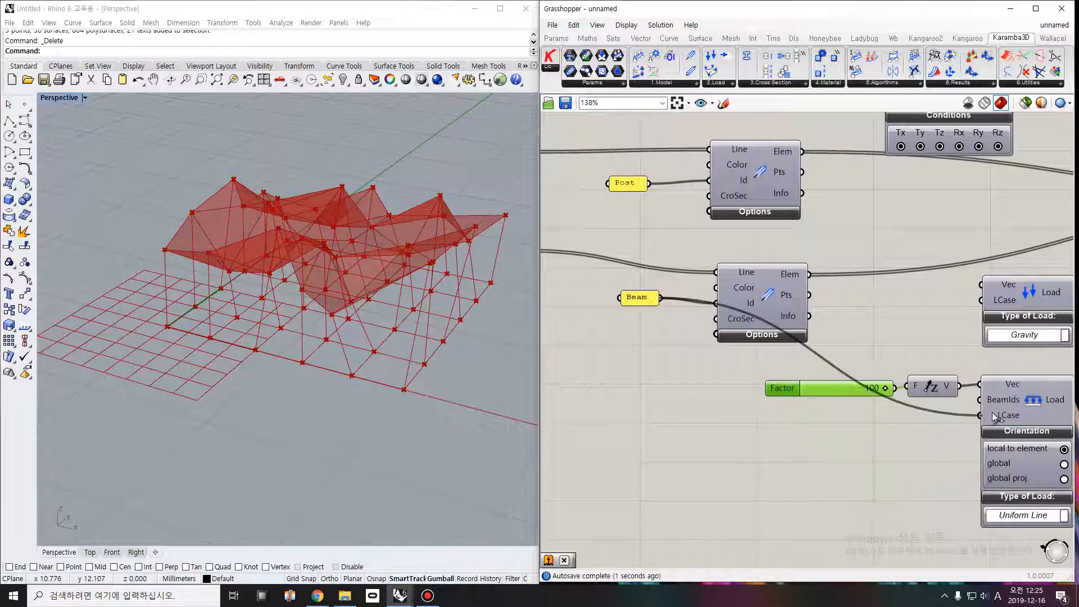
{"action": "right_click_drag", "start_coordinate": [831, 429], "coordinate": [814, 416]}
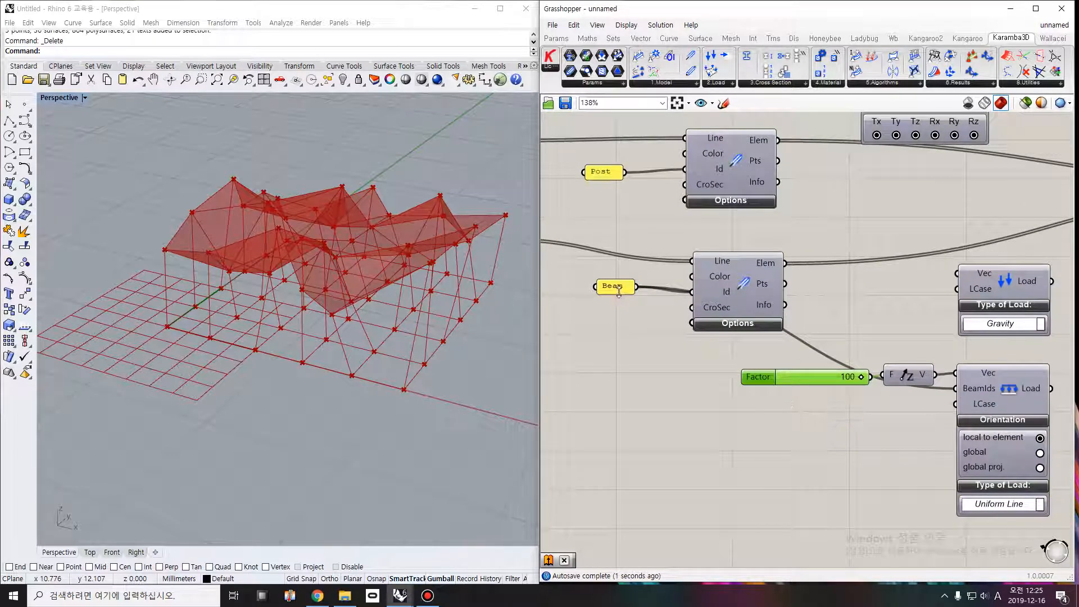
{"action": "left_click_drag", "start_coordinate": [612, 286], "coordinate": [596, 414]}
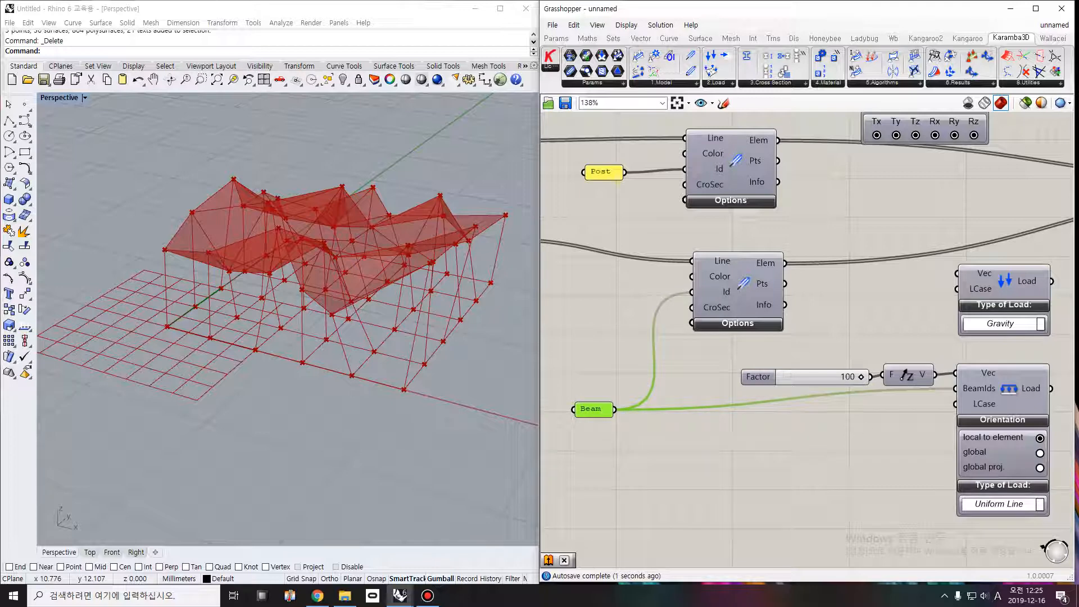
Connect the Load outputs of both the Gravity and Uniform Line components to the Karamba3D Load parameter
{"action": "right_click_drag", "start_coordinate": [963, 358], "coordinate": [756, 357]}
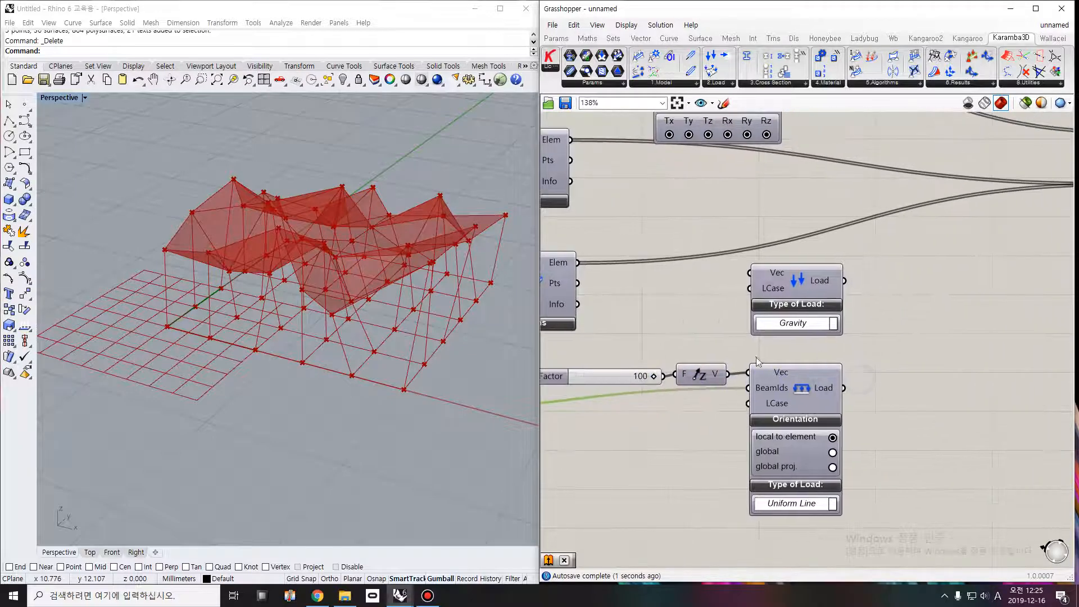
{"action": "scroll", "coordinate": [826, 334], "scroll_direction": "down", "scroll_amount": 3}
{"action": "right_click_drag", "start_coordinate": [882, 330], "coordinate": [822, 336]}
{"action": "left_click_drag", "start_coordinate": [773, 309], "coordinate": [947, 290]}
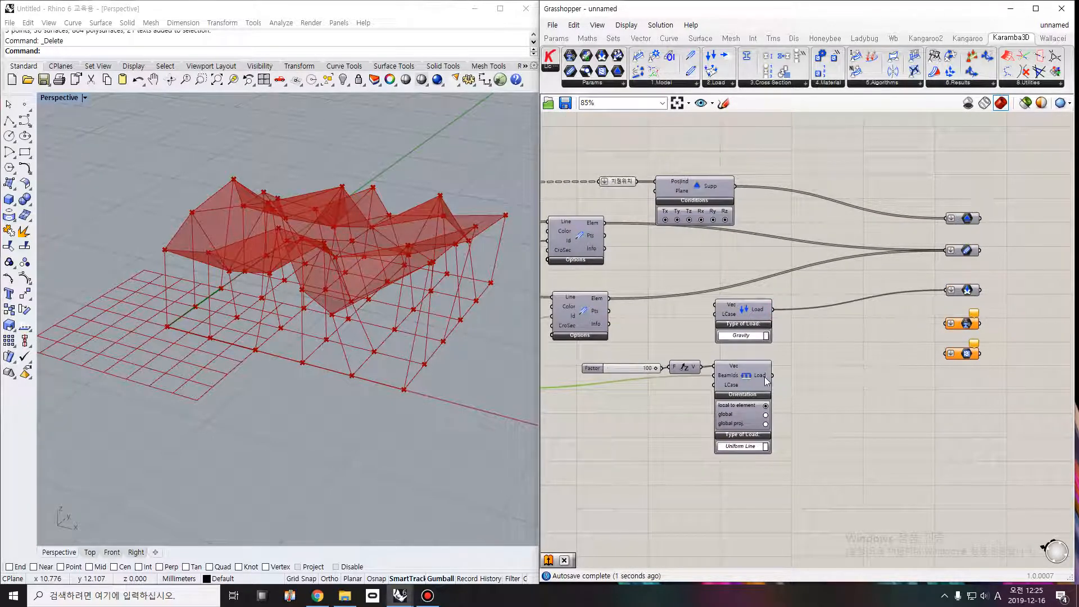
{"action": "left_click_drag", "start_coordinate": [773, 374], "coordinate": [949, 291], "text": "shift"}
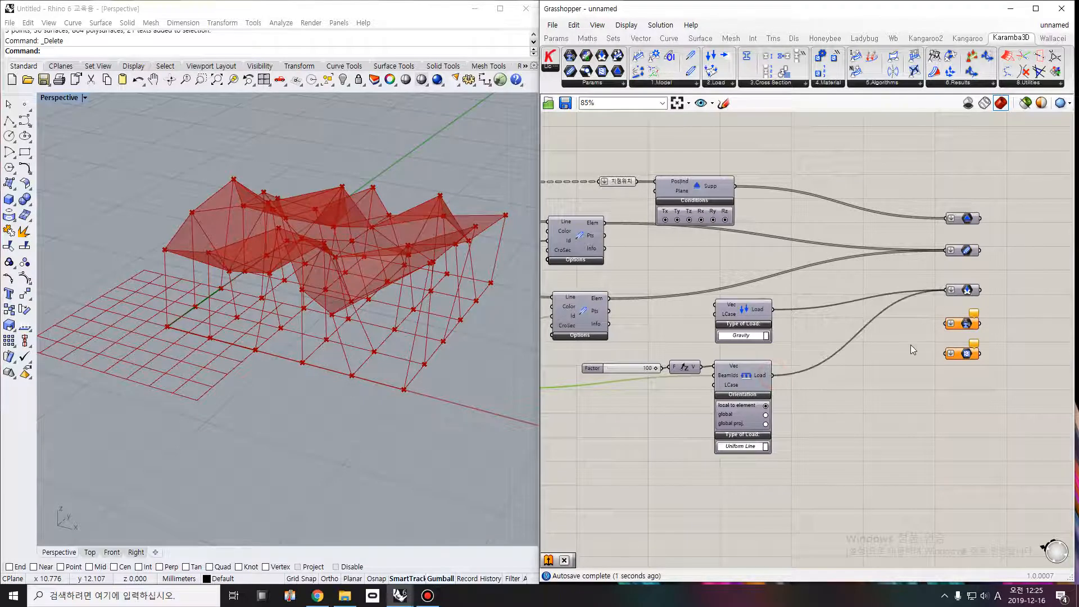
Add a Karamba3D Cross Section component below the Uniform Line load and set its type to Trapezoid
{"action": "right_click_drag", "start_coordinate": [823, 406], "coordinate": [883, 343]}
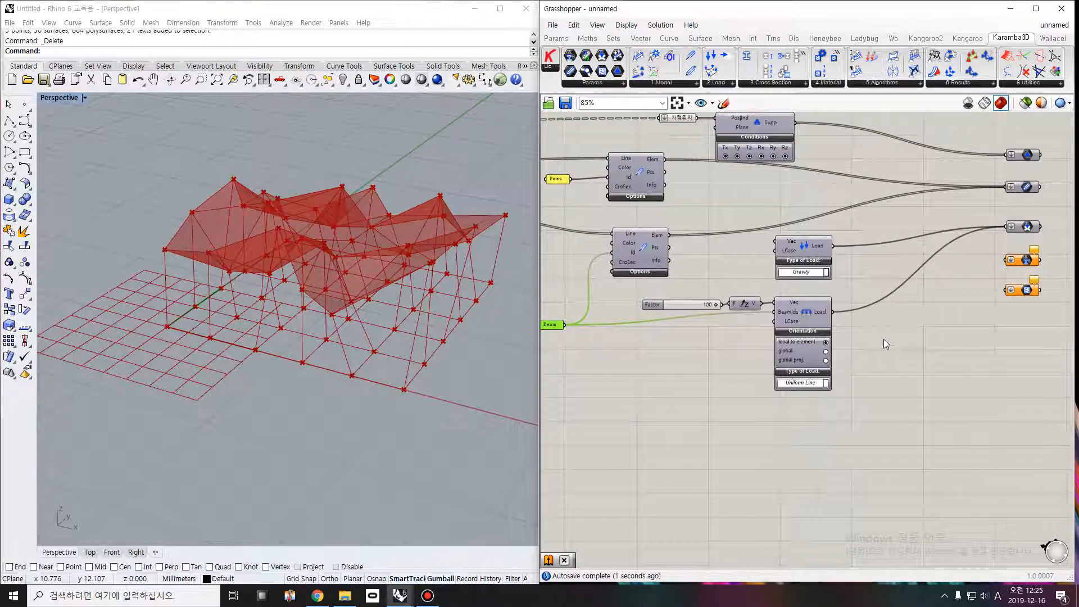
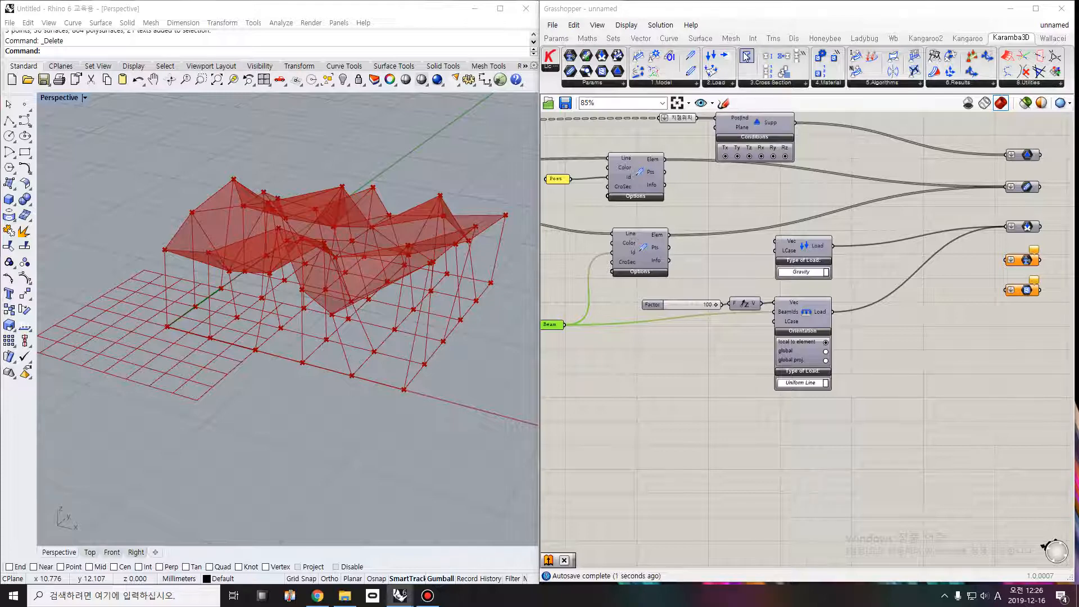
{"action": "left_click_drag", "start_coordinate": [745, 57], "coordinate": [795, 482]}
{"action": "right_click_drag", "start_coordinate": [754, 468], "coordinate": [811, 389]}
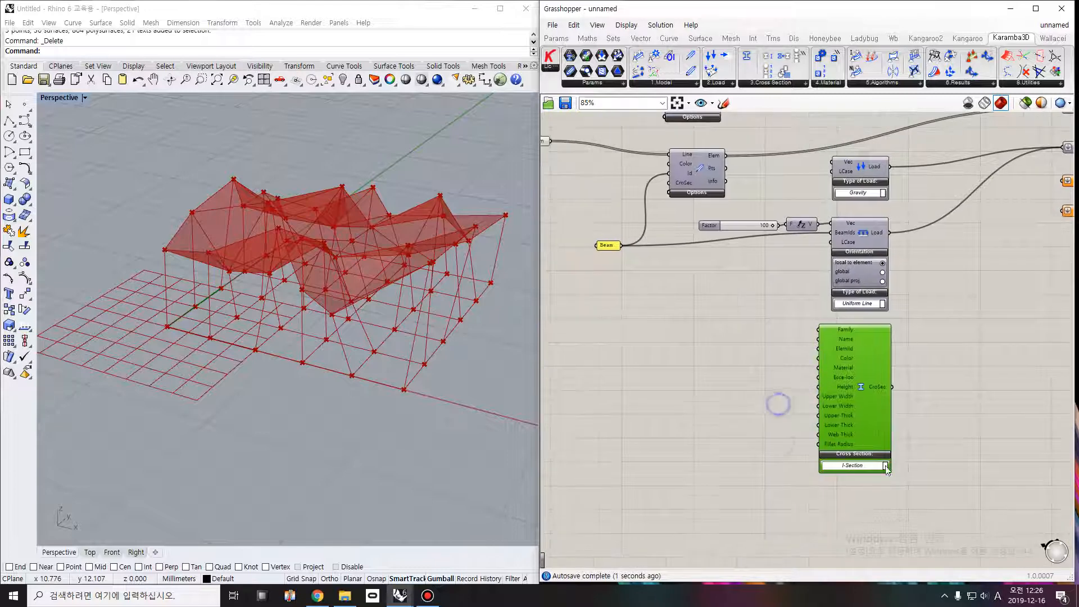
{"action": "left_click", "coordinate": [885, 467]}
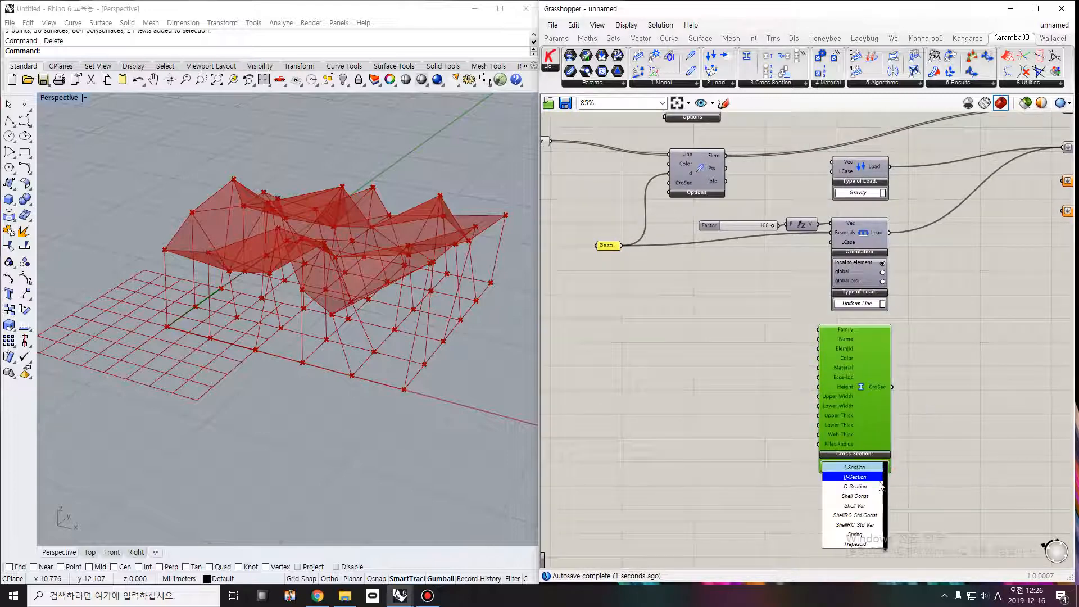
{"action": "scroll", "coordinate": [863, 550], "scroll_direction": "up", "scroll_amount": 2}
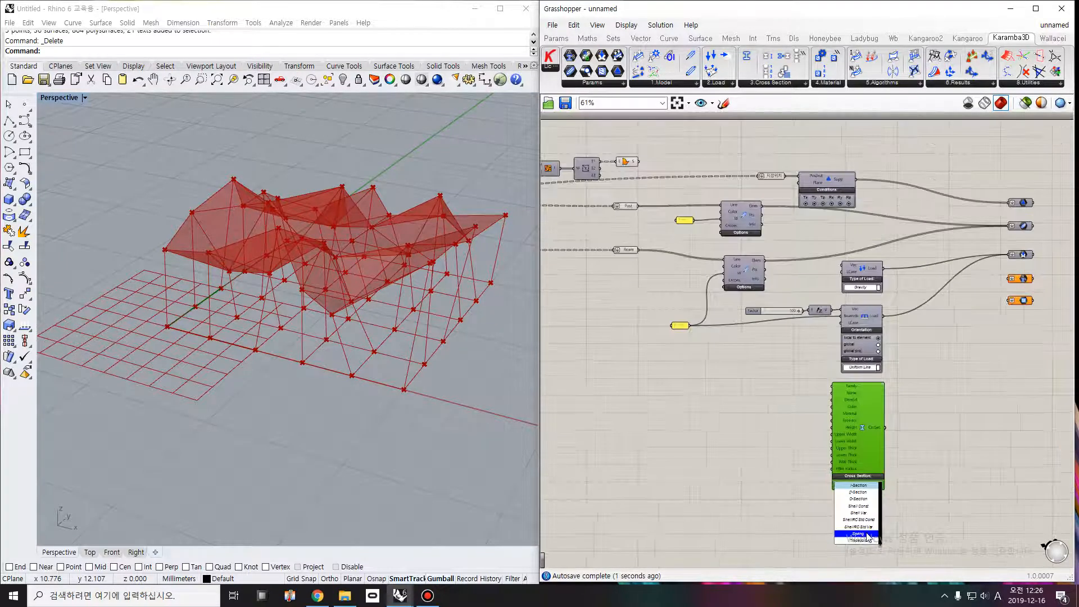
{"action": "left_click", "coordinate": [851, 545]}
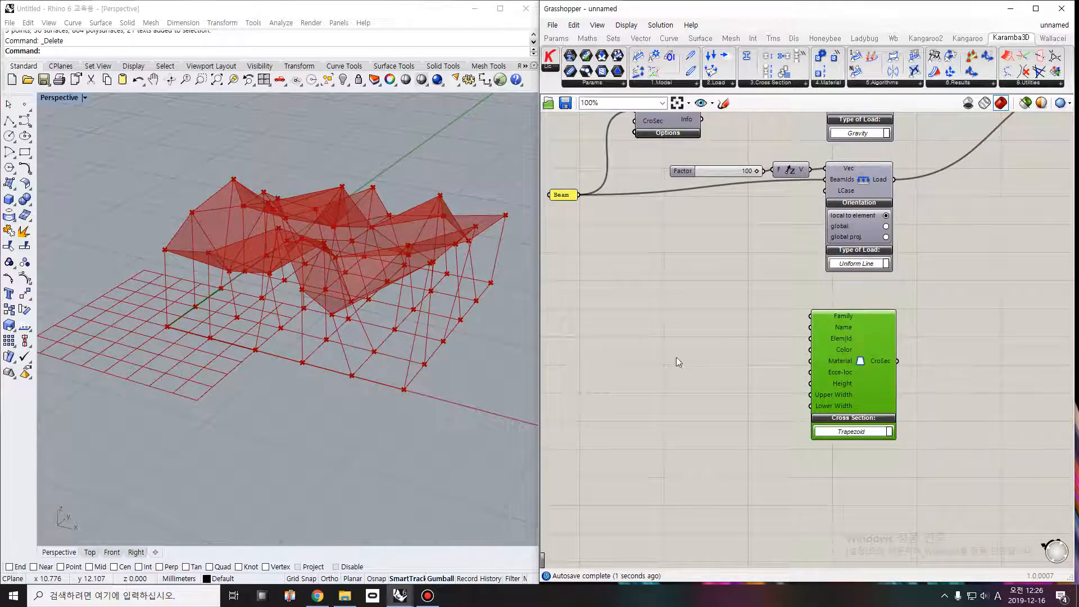
Add number sliders with values 17 and 6 beside the Trapezoid cross section's dimension inputs
{"action": "right_click_drag", "start_coordinate": [665, 372], "coordinate": [646, 417]}
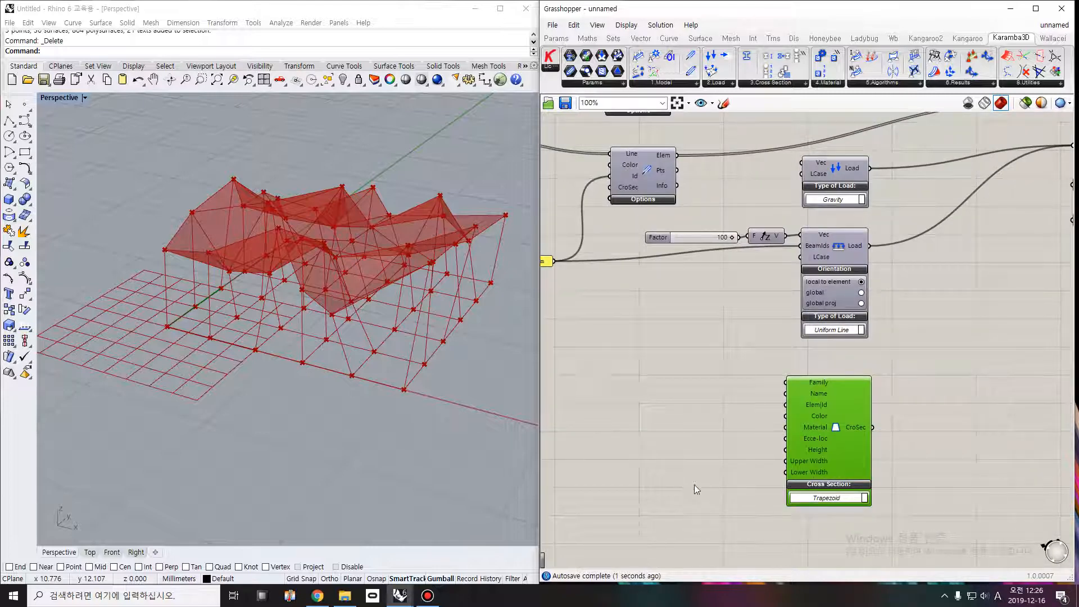
{"action": "double_click", "coordinate": [706, 458]}
{"action": "type", "text": "17"}
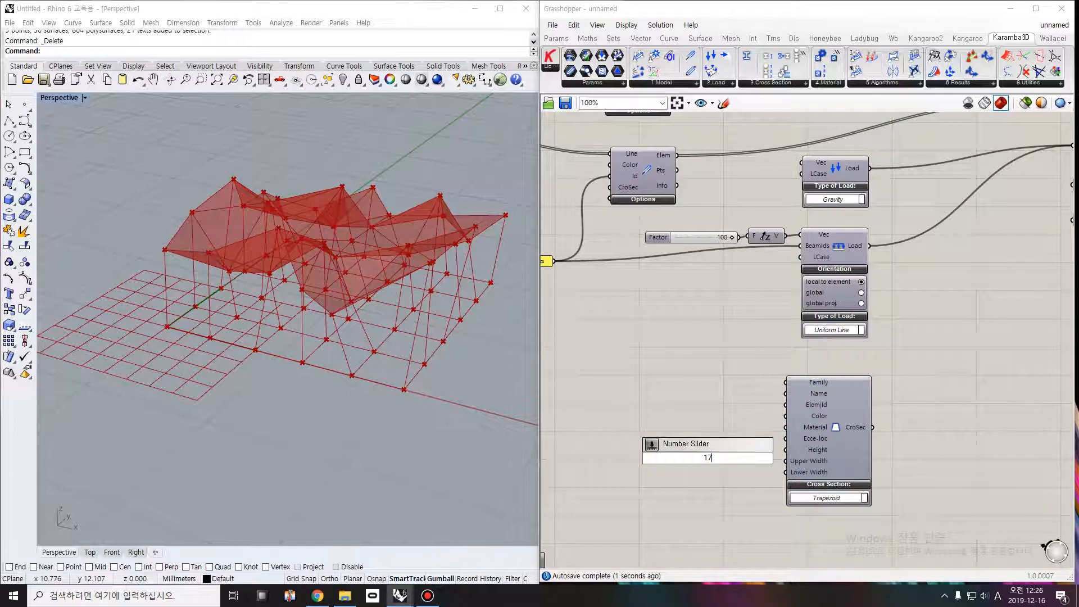
{"action": "key", "text": "Return"}
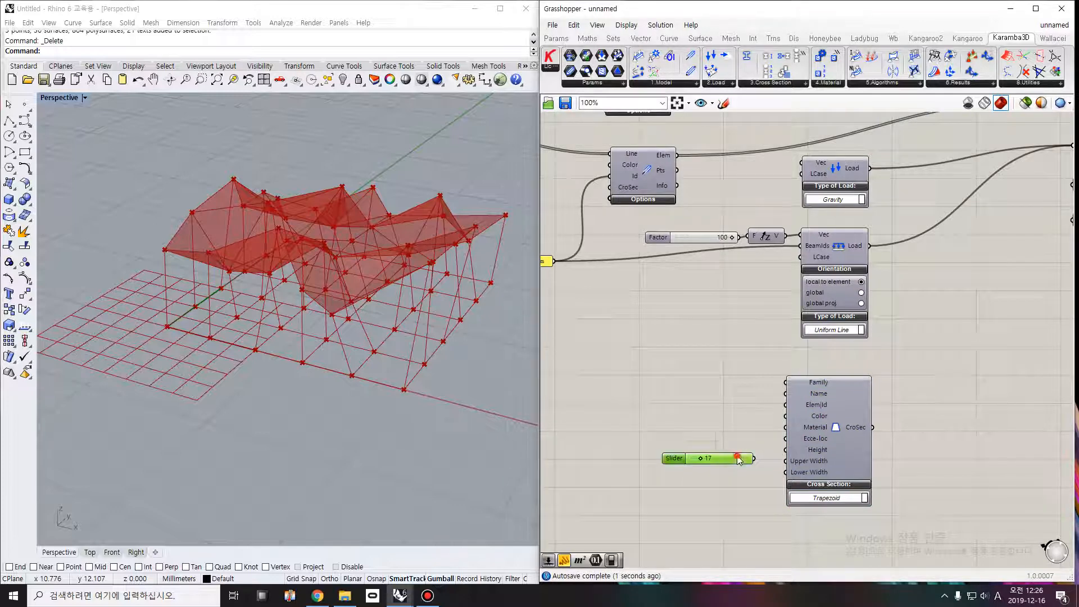
{"action": "left_click_drag", "start_coordinate": [748, 443], "coordinate": [748, 445]}
{"action": "double_click", "coordinate": [732, 471]}
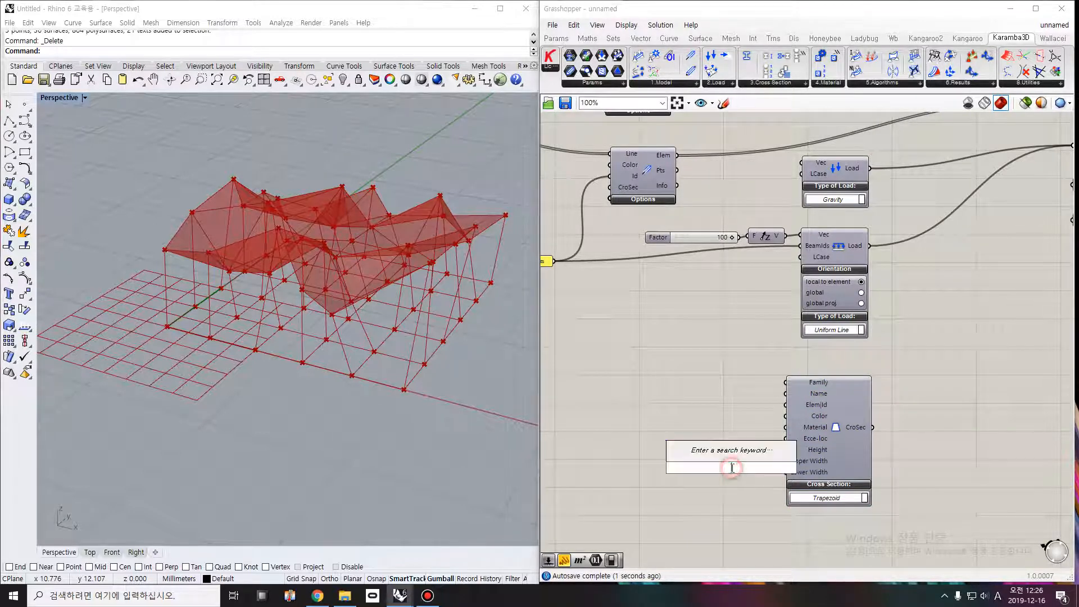
{"action": "type", "text": "6"}
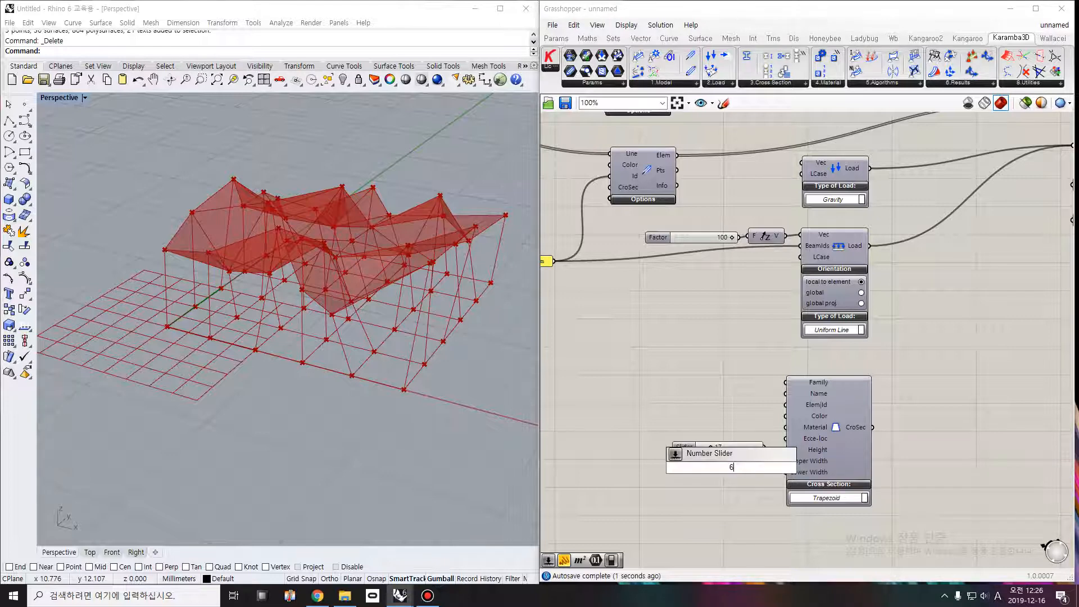
Add two number sliders valued 6.12 and 8.36 beside the Trapezoid cross section component
{"action": "type", "text": ".12"}
{"action": "key", "text": "Return"}
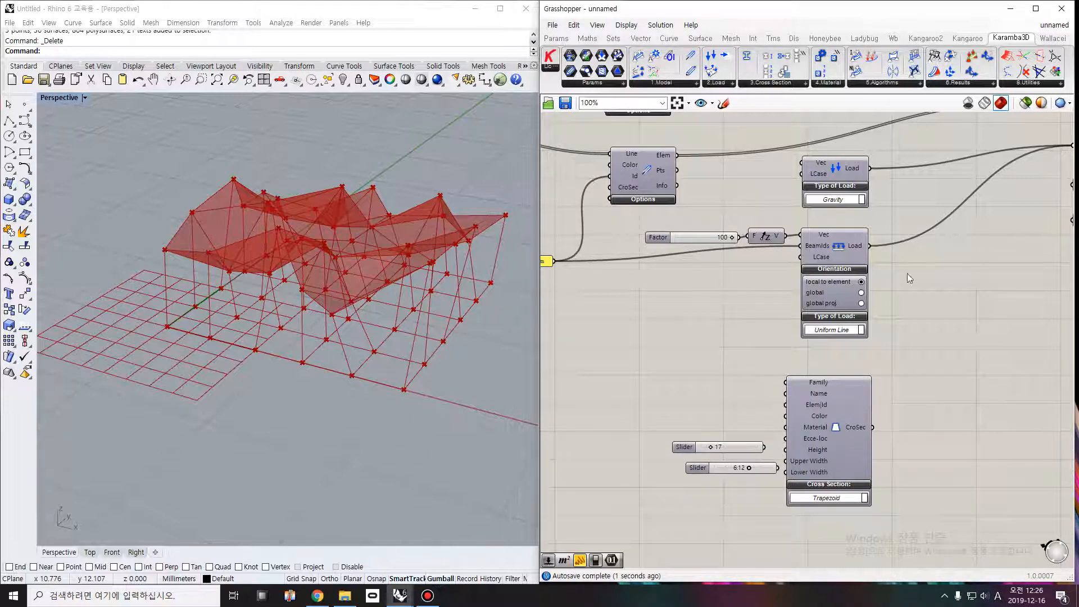
{"action": "double_click", "coordinate": [711, 495]}
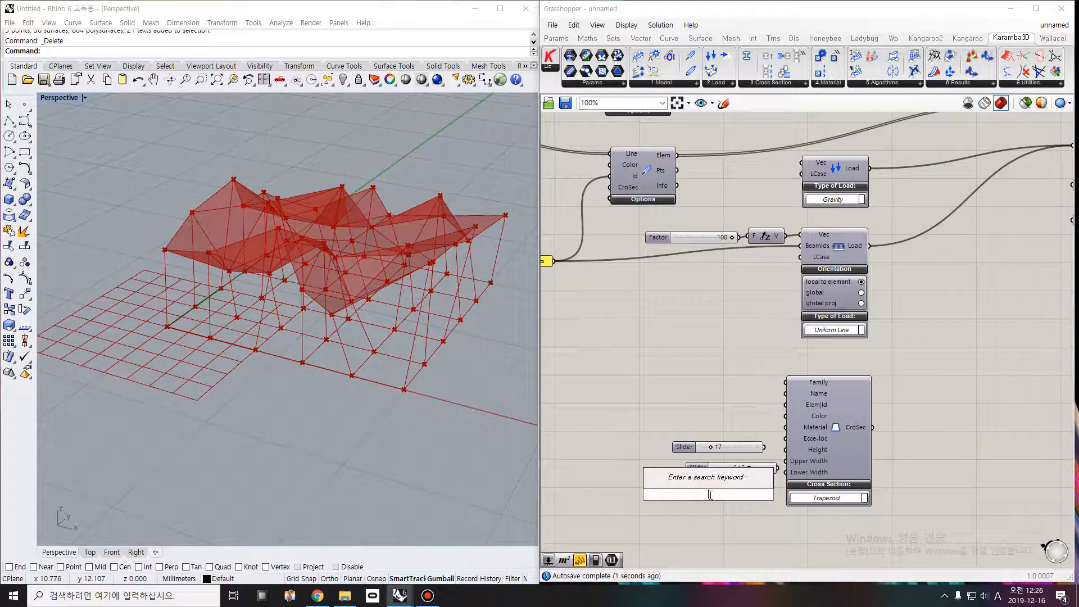
{"action": "type", "text": "8.36"}
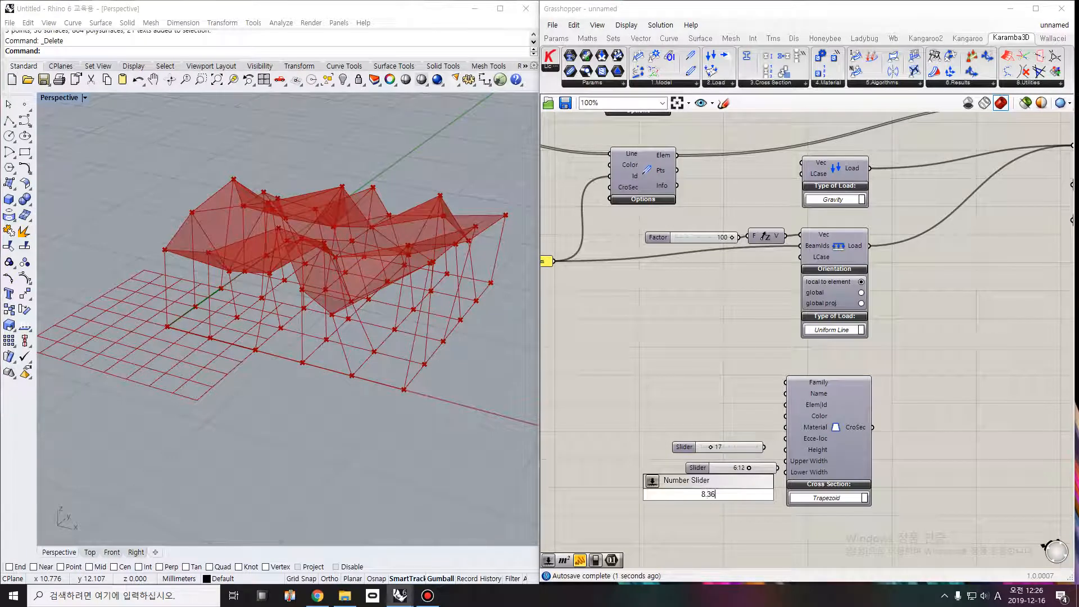
{"action": "key", "text": "Return"}
Align the 6.12 and 8.36 sliders in a column under the slider valued 17
{"action": "scroll", "coordinate": [778, 420], "scroll_direction": "up", "scroll_amount": 5}
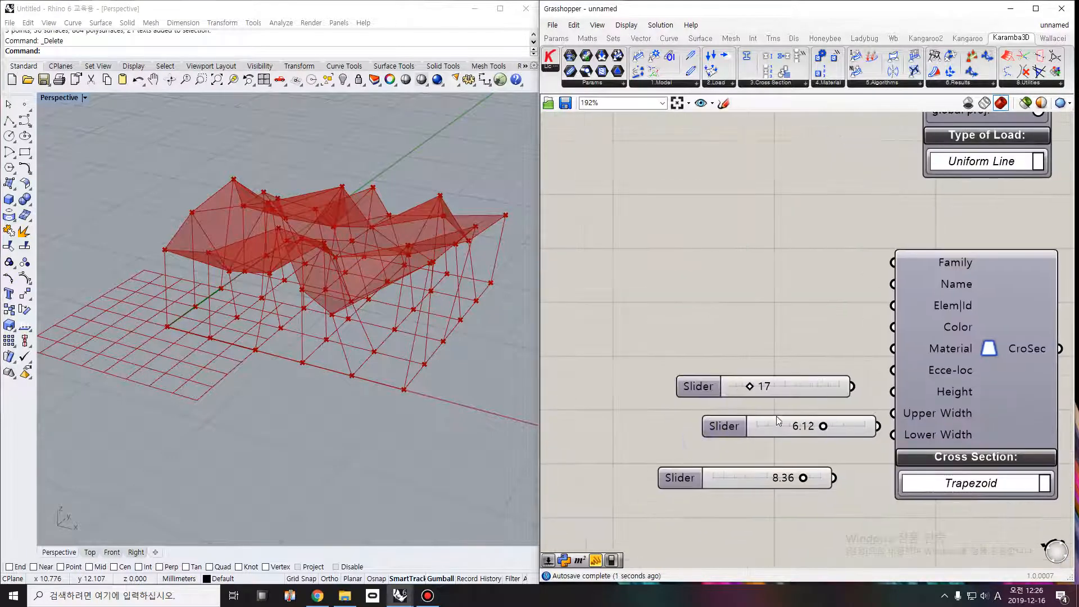
{"action": "left_click_drag", "start_coordinate": [778, 420], "coordinate": [749, 414]}
{"action": "left_click_drag", "start_coordinate": [746, 480], "coordinate": [711, 391]}
{"action": "left_click", "coordinate": [606, 356]}
Rename the slider valued 17 to wlc_
{"action": "right_click", "coordinate": [679, 382]}
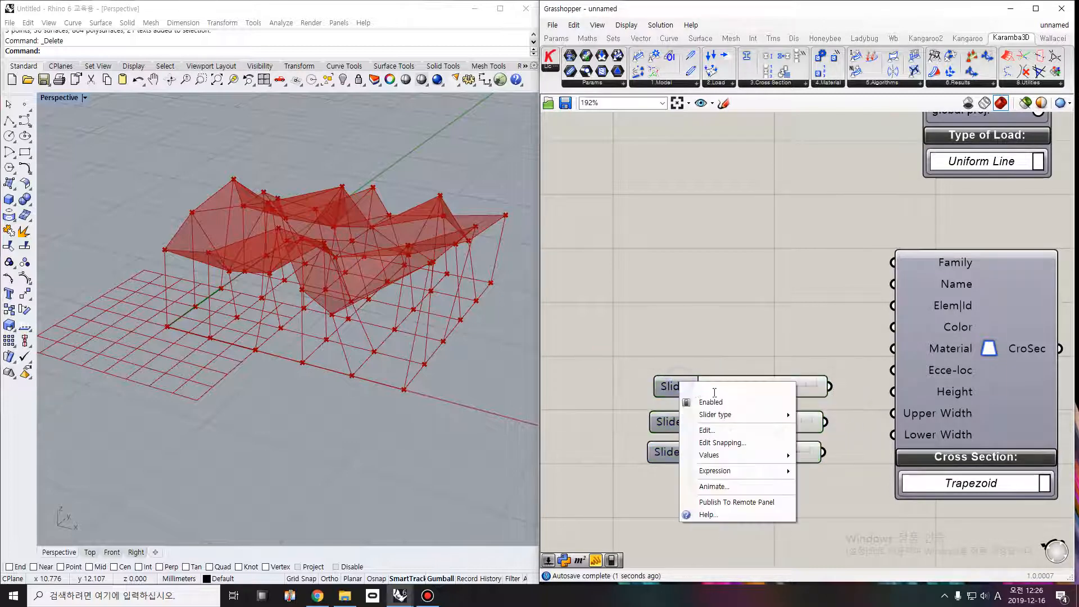
{"action": "left_click", "coordinate": [722, 388]}
{"action": "type", "text": "wlc_"}
{"action": "key", "text": "Return"}
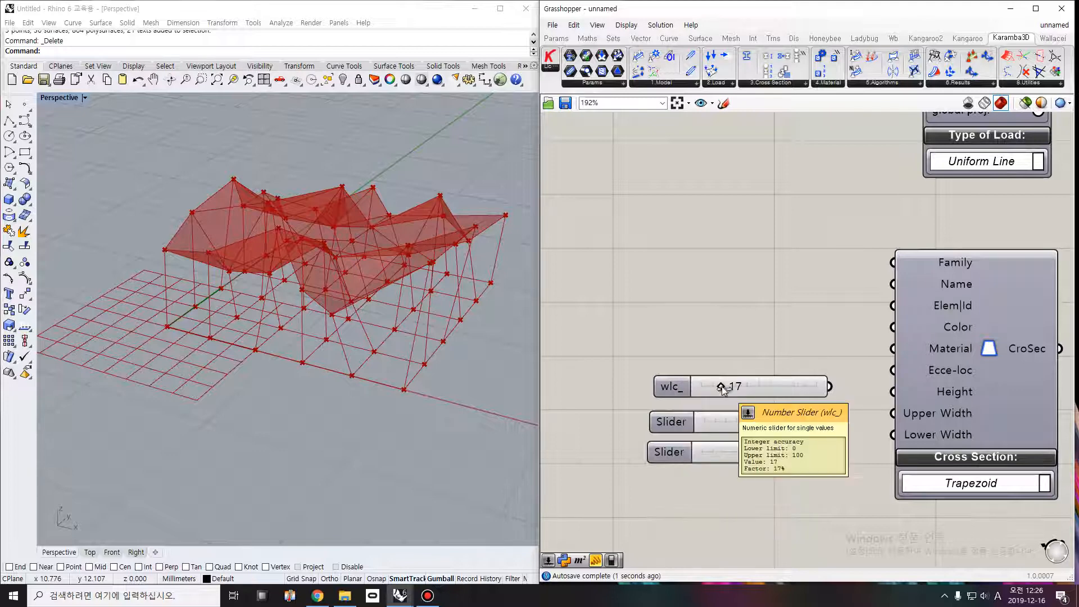
{"action": "right_click", "coordinate": [679, 385]}
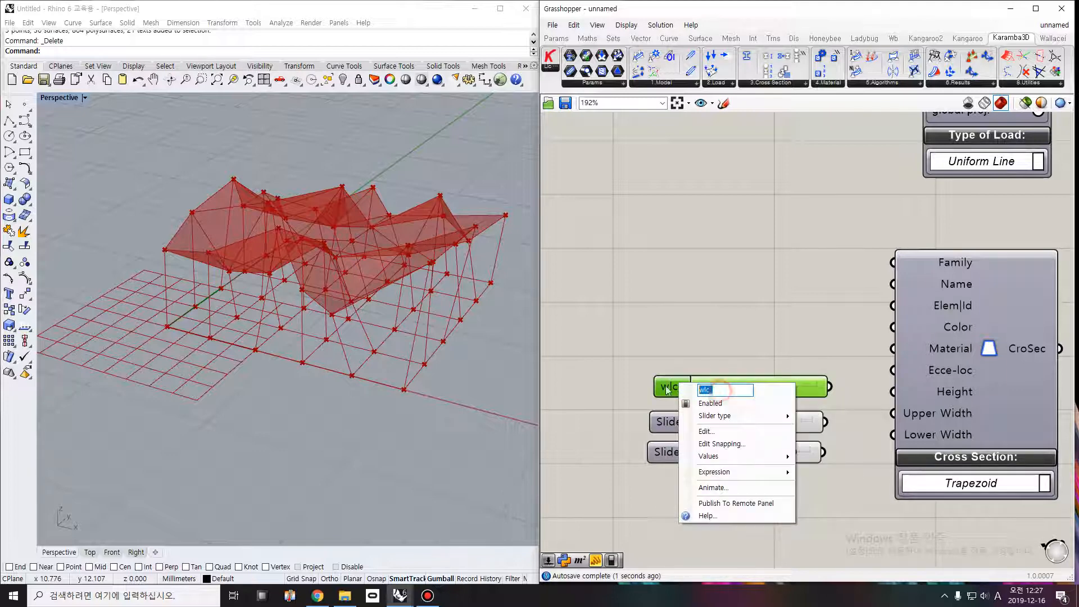
{"action": "left_click", "coordinate": [695, 352]}
Rename the 6.12 and 8.36 sliders to wlc_ as well
{"action": "left_click", "coordinate": [679, 425]}
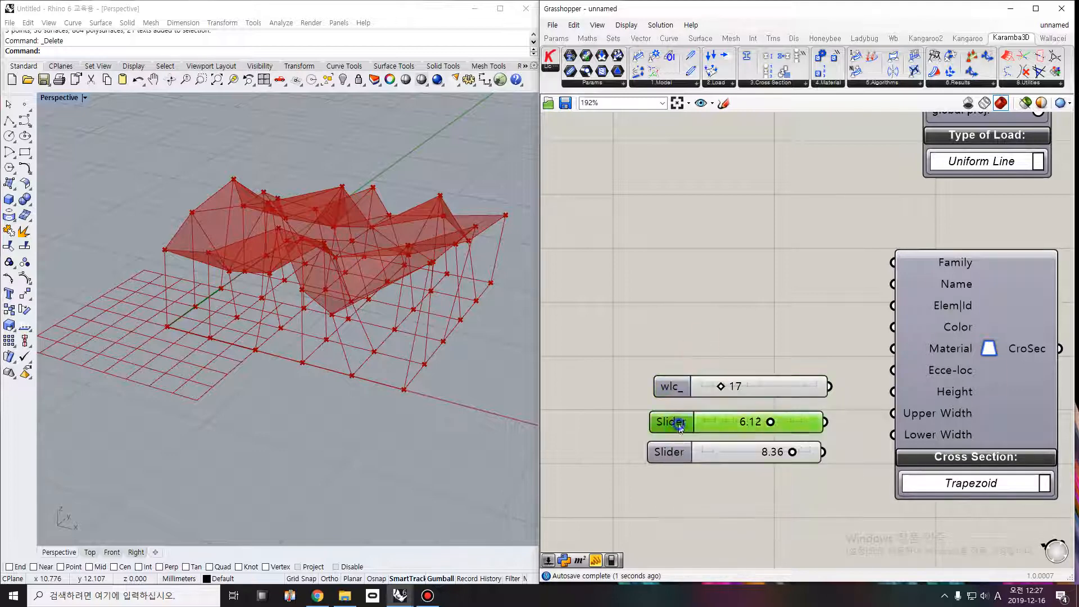
{"action": "right_click", "coordinate": [679, 425]}
{"action": "type", "text": "wlc_"}
{"action": "key", "text": "Return"}
{"action": "left_click", "coordinate": [660, 452]}
{"action": "right_click", "coordinate": [681, 451]}
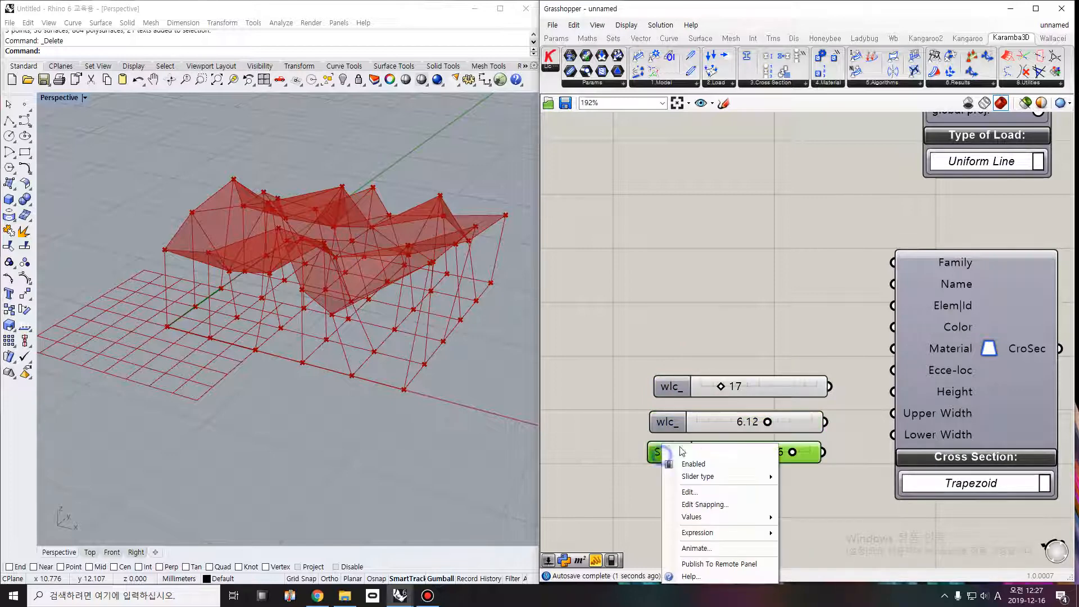
{"action": "type", "text": "wlc_"}
{"action": "key", "text": "Return"}
Connect the 17, 6.12 and 8.36 sliders to the cross section's Height, Upper Width and Lower Width inputs respectively
{"action": "right_click_drag", "start_coordinate": [833, 393], "coordinate": [781, 406]}
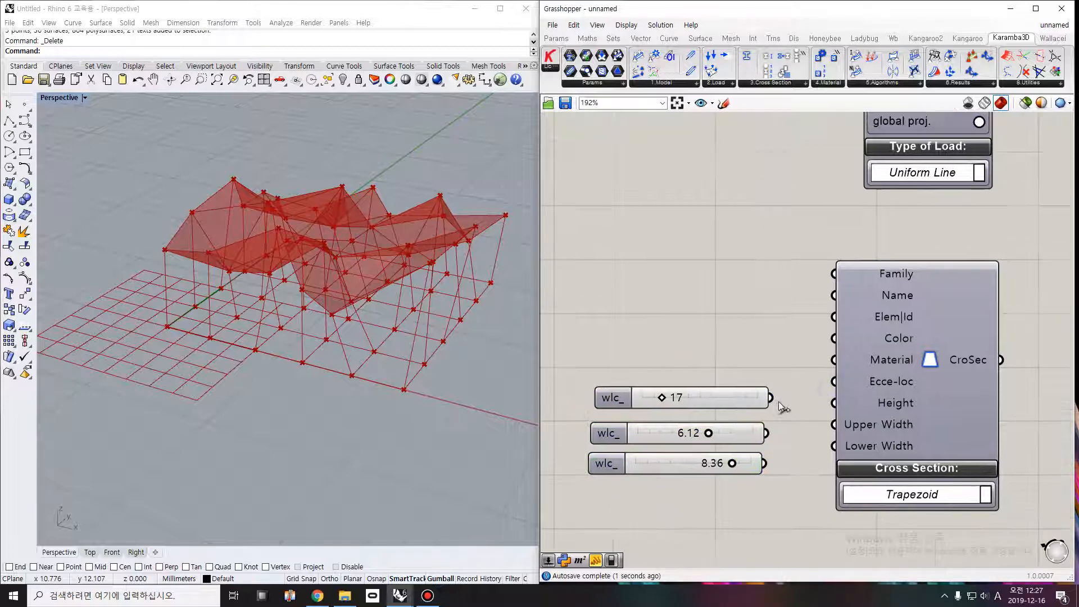
{"action": "left_click_drag", "start_coordinate": [770, 397], "coordinate": [834, 402]}
{"action": "left_click_drag", "start_coordinate": [766, 433], "coordinate": [834, 424]}
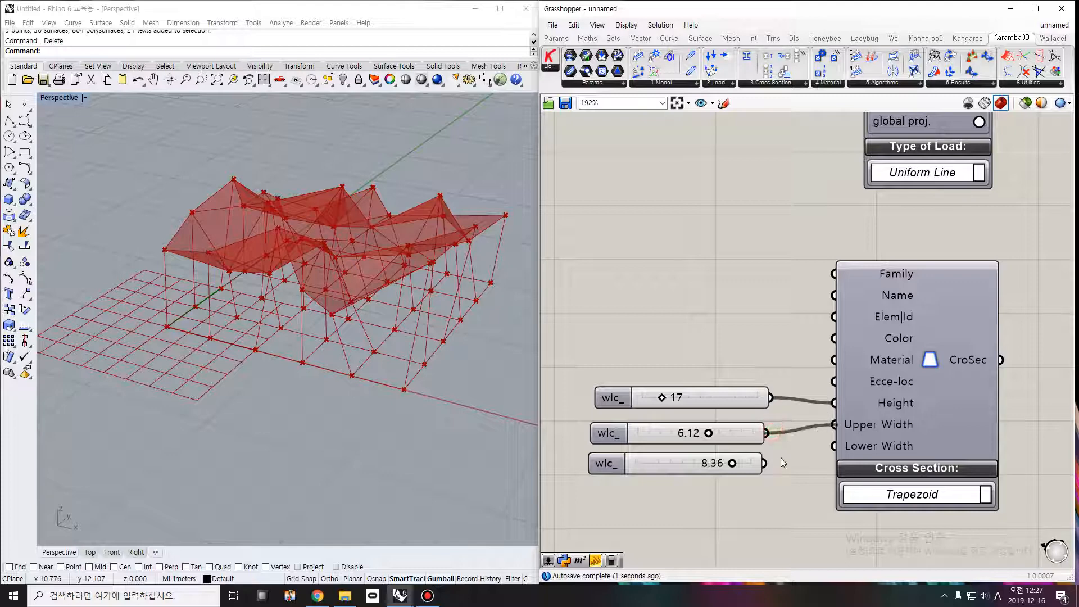
{"action": "left_click_drag", "start_coordinate": [763, 463], "coordinate": [834, 446]}
Feed the Post and Beam Elem outputs into the cross section's Elem|Id input and connect its CroSec output to the cross section container
{"action": "scroll", "coordinate": [753, 484], "scroll_direction": "down", "scroll_amount": 3}
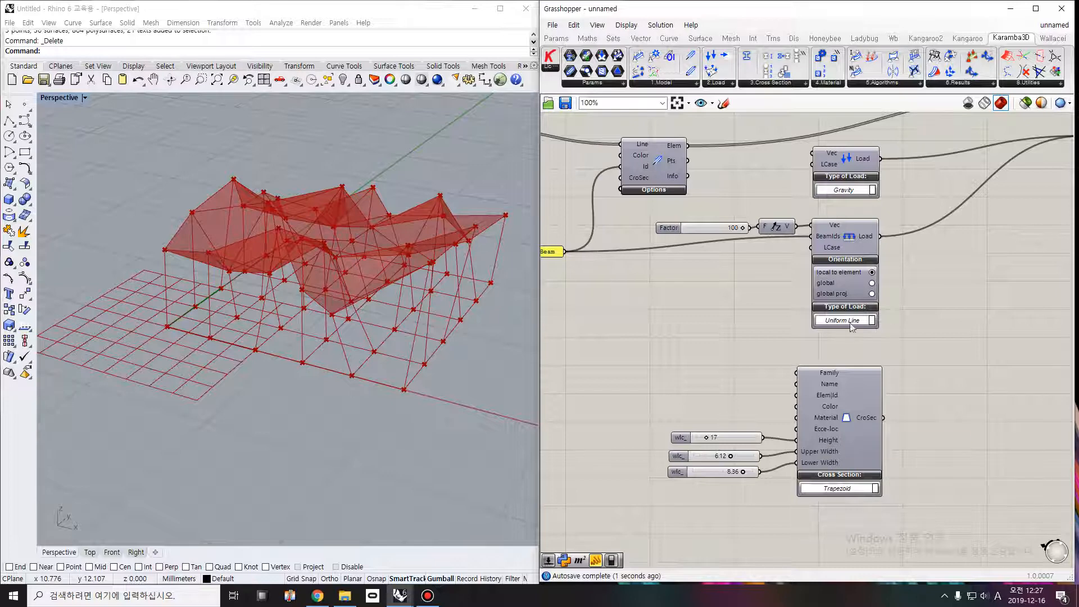
{"action": "right_click_drag", "start_coordinate": [756, 332], "coordinate": [828, 369]}
{"action": "right_click_drag", "start_coordinate": [695, 365], "coordinate": [736, 399]}
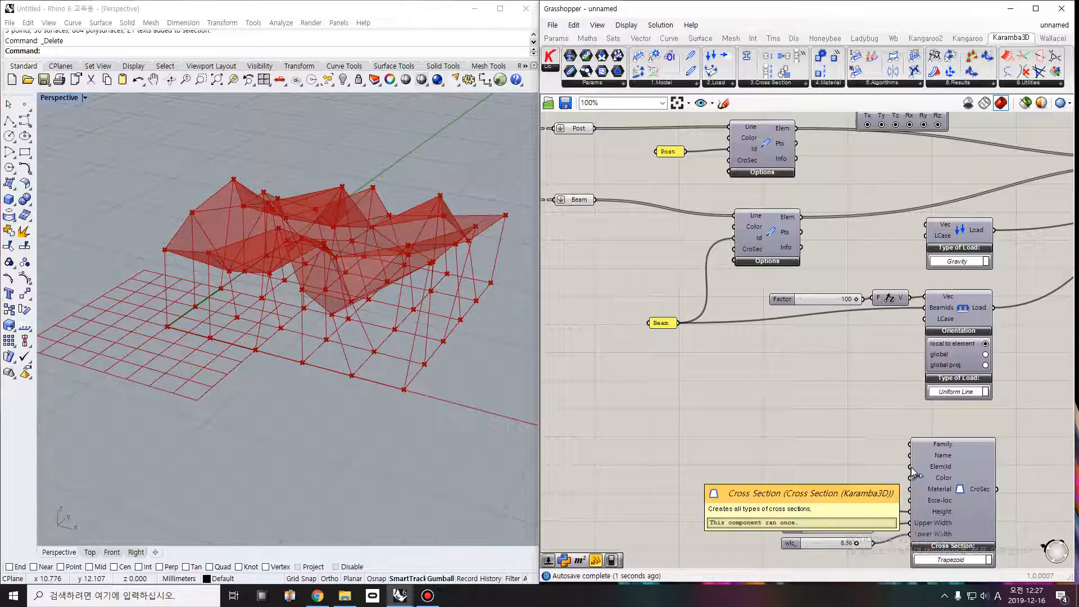
{"action": "left_click_drag", "start_coordinate": [796, 128], "coordinate": [910, 467]}
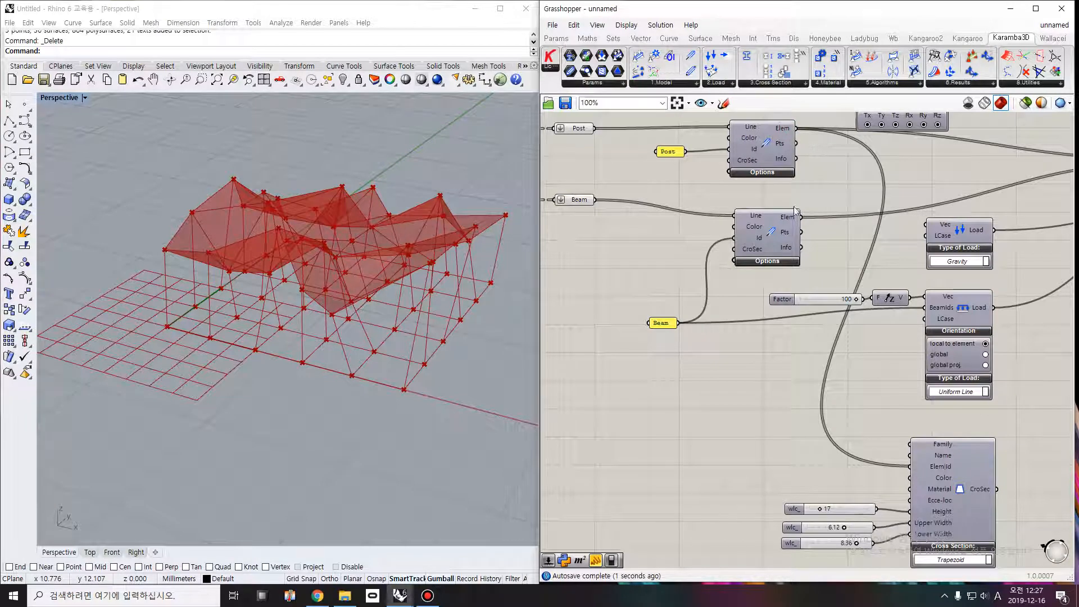
{"action": "left_click_drag", "start_coordinate": [802, 218], "coordinate": [910, 467]}
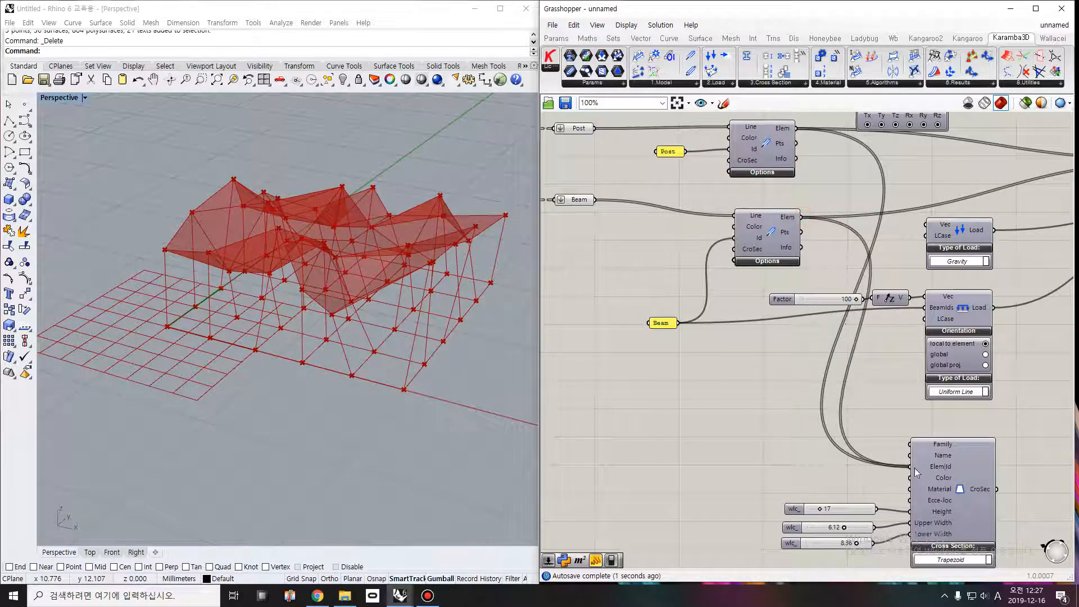
{"action": "right_click_drag", "start_coordinate": [943, 452], "coordinate": [723, 483]}
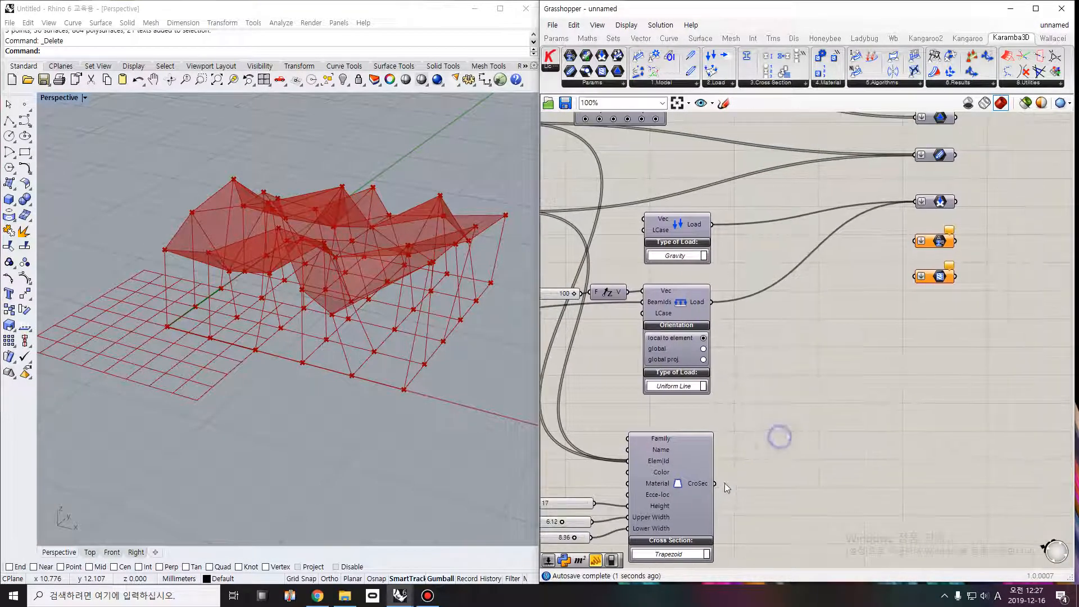
{"action": "left_click_drag", "start_coordinate": [715, 484], "coordinate": [916, 241]}
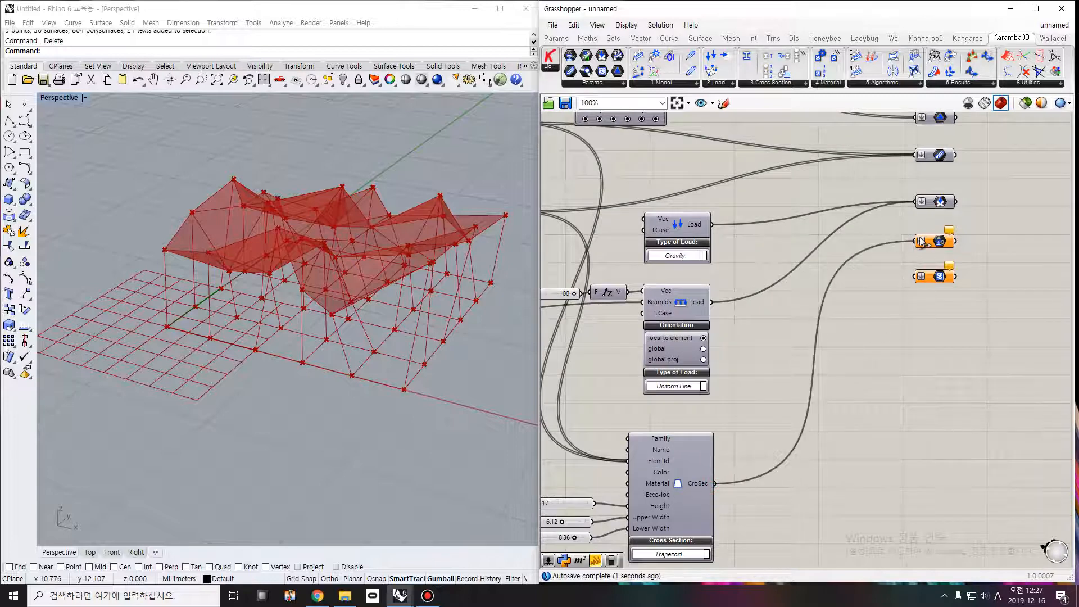
Place a material selection component on the canvas between the loads and the empty material container
{"action": "scroll", "coordinate": [922, 266], "scroll_direction": "down", "scroll_amount": 3}
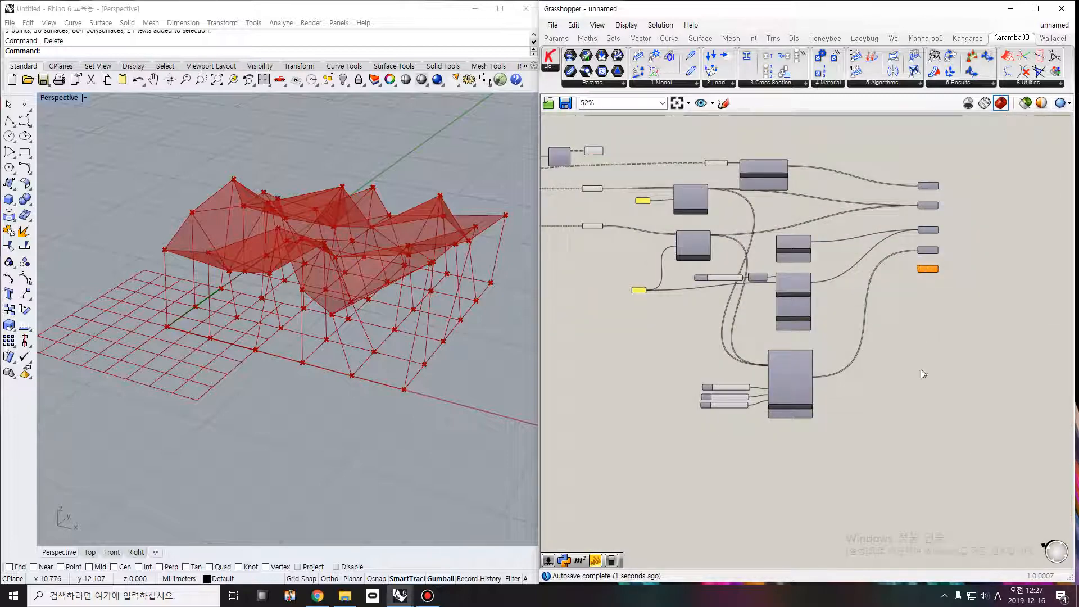
{"action": "right_click_drag", "start_coordinate": [751, 414], "coordinate": [733, 370]}
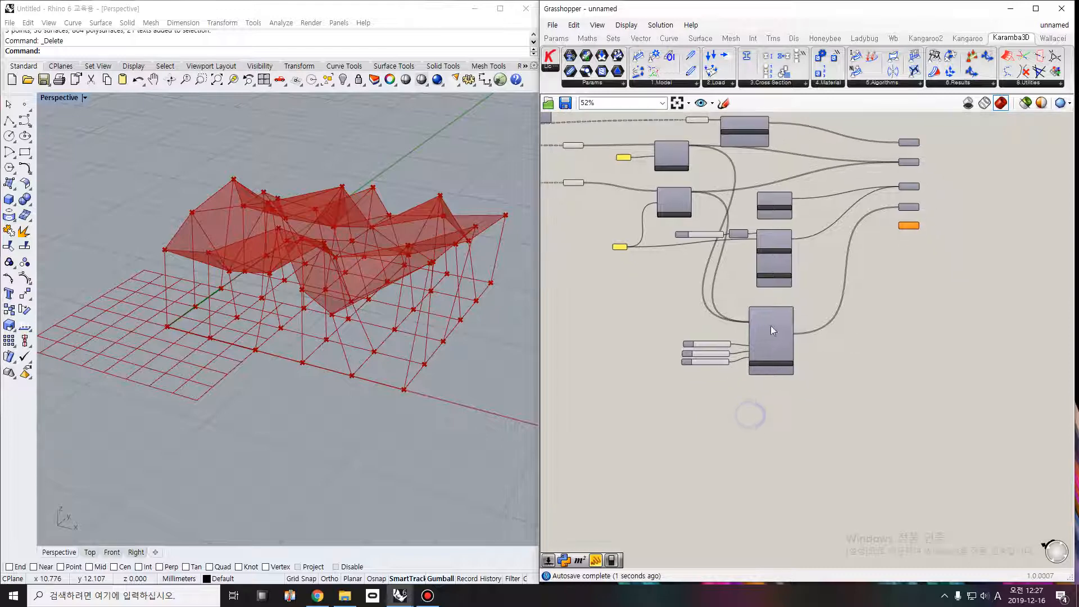
{"action": "scroll", "coordinate": [770, 325], "scroll_direction": "up", "scroll_amount": 3}
{"action": "right_click_drag", "start_coordinate": [827, 319], "coordinate": [753, 383]}
{"action": "right_click_drag", "start_coordinate": [791, 278], "coordinate": [733, 361]}
{"action": "scroll", "coordinate": [732, 361], "scroll_direction": "down", "scroll_amount": 1}
{"action": "right_click_drag", "start_coordinate": [631, 225], "coordinate": [709, 274]}
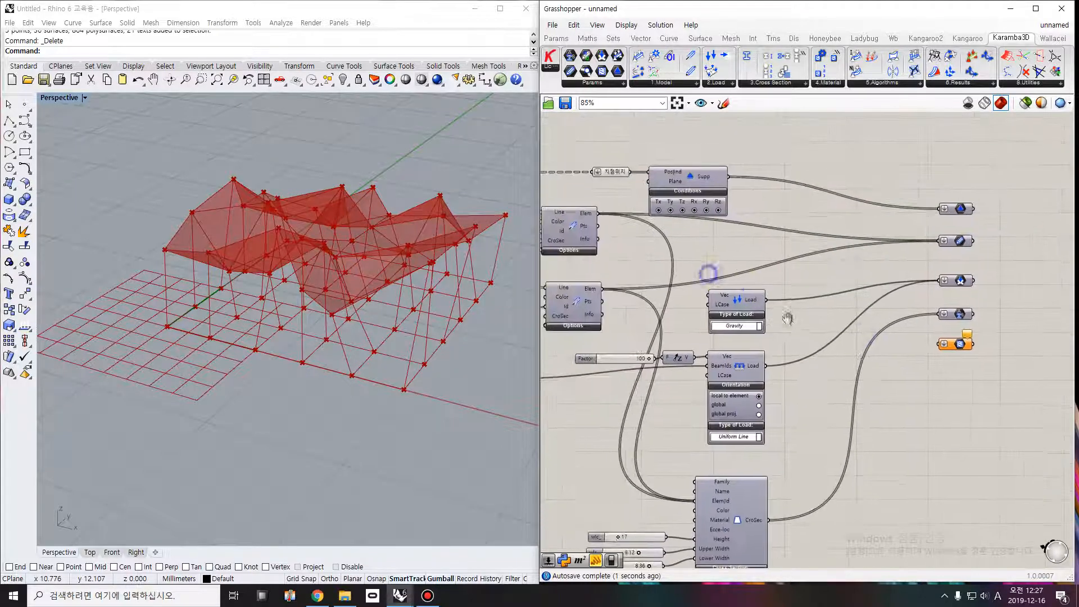
{"action": "right_click_drag", "start_coordinate": [788, 317], "coordinate": [798, 307]}
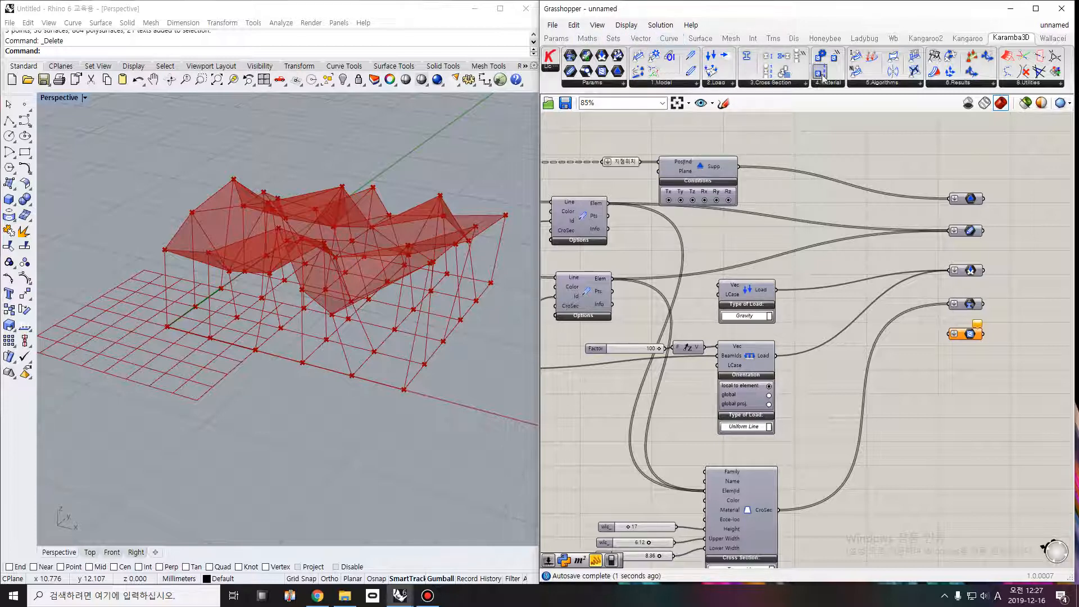
{"action": "left_click", "coordinate": [864, 394]}
{"action": "scroll", "coordinate": [864, 397], "scroll_direction": "up", "scroll_amount": 1}
{"action": "left_click_drag", "start_coordinate": [872, 394], "coordinate": [885, 388]}
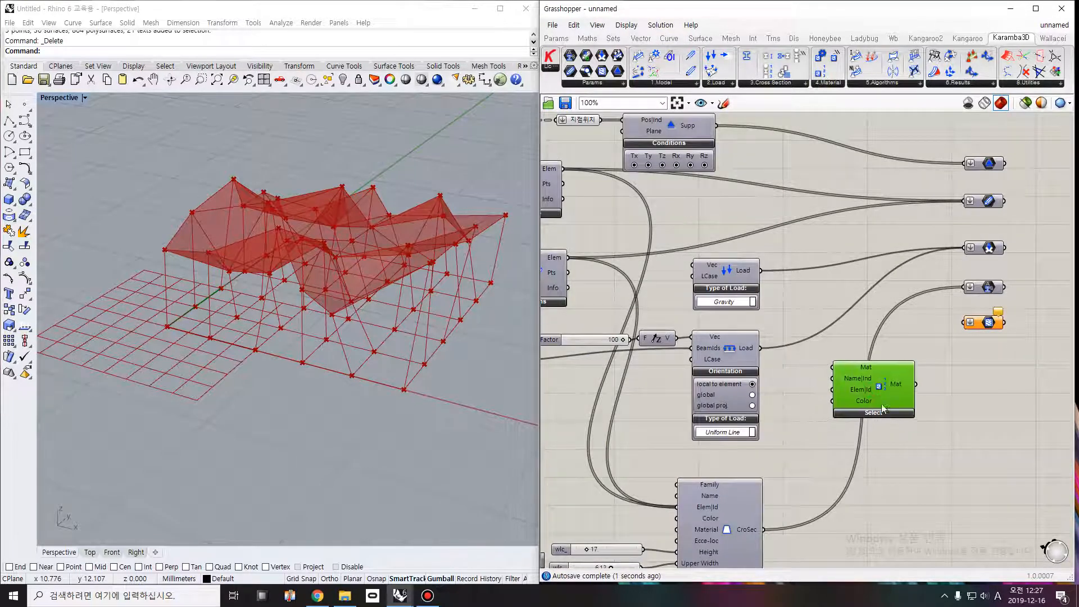
Expand the material component's Select section and set both Family and Name to Steel
{"action": "left_click", "coordinate": [882, 409]}
{"action": "left_click", "coordinate": [885, 437]}
{"action": "left_click", "coordinate": [885, 459]}
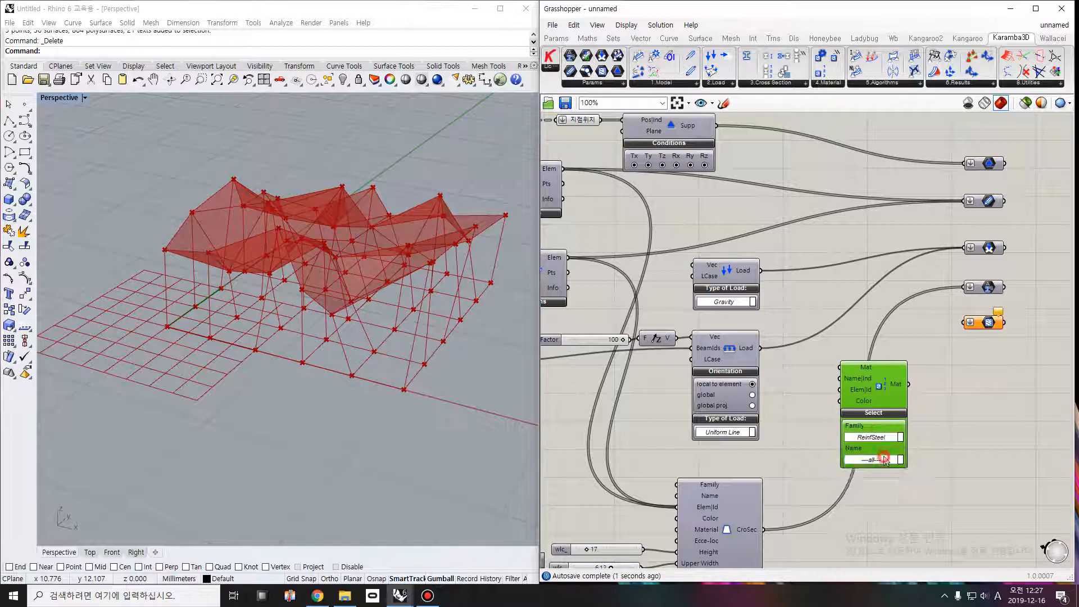
{"action": "left_click", "coordinate": [886, 438]}
{"action": "left_click", "coordinate": [876, 458]}
{"action": "left_click", "coordinate": [880, 438]}
{"action": "left_click", "coordinate": [877, 456]}
{"action": "left_click", "coordinate": [878, 460]}
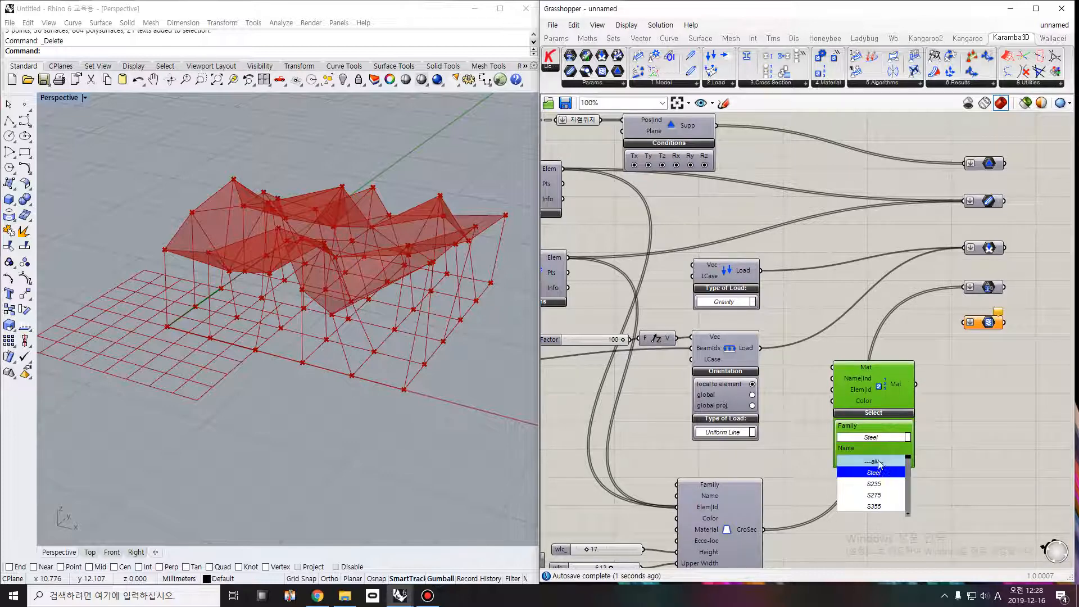
{"action": "left_click", "coordinate": [874, 473]}
Connect the Post and Beam Elem outputs to the material's Elem|Id input, and its Mat output to the material container
{"action": "right_click_drag", "start_coordinate": [851, 385], "coordinate": [866, 404]}
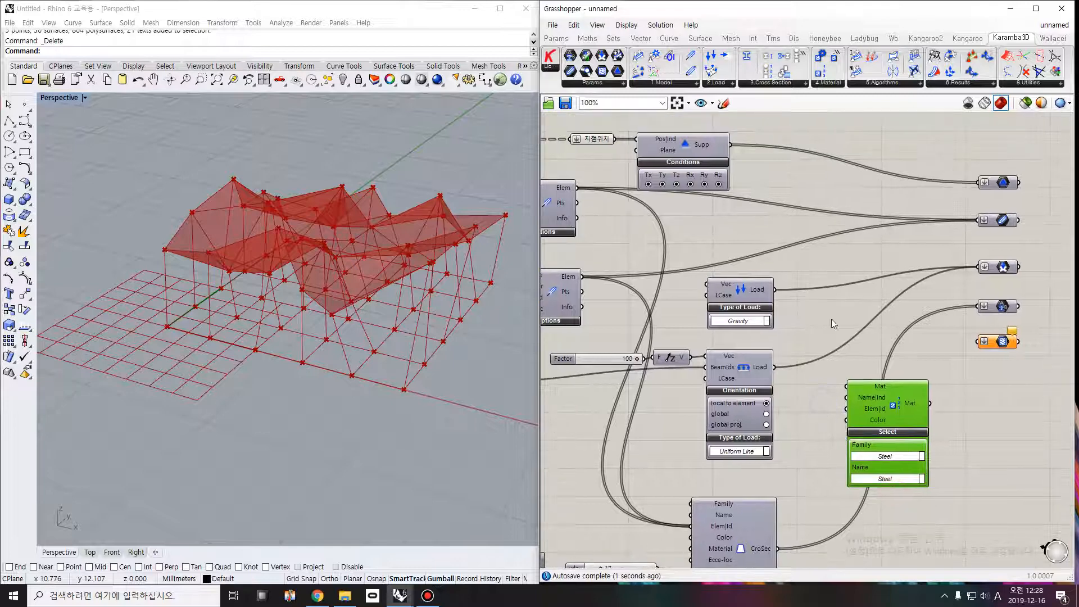
{"action": "right_click_drag", "start_coordinate": [800, 279], "coordinate": [827, 319]}
{"action": "scroll", "coordinate": [826, 319], "scroll_direction": "down", "scroll_amount": 1}
{"action": "right_click_drag", "start_coordinate": [809, 387], "coordinate": [874, 296]}
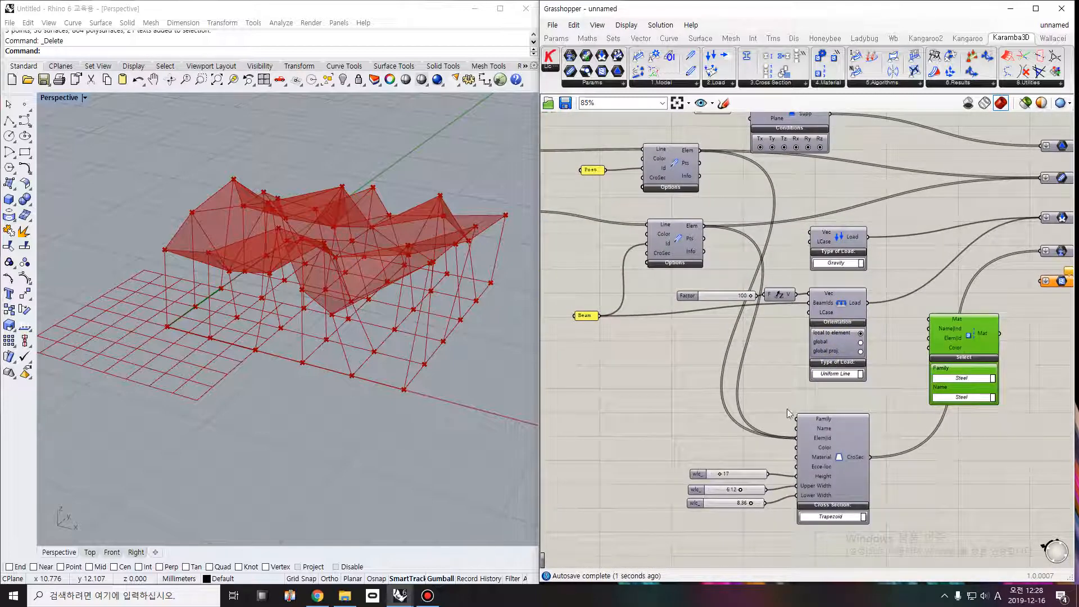
{"action": "left_click_drag", "start_coordinate": [692, 150], "coordinate": [917, 345]}
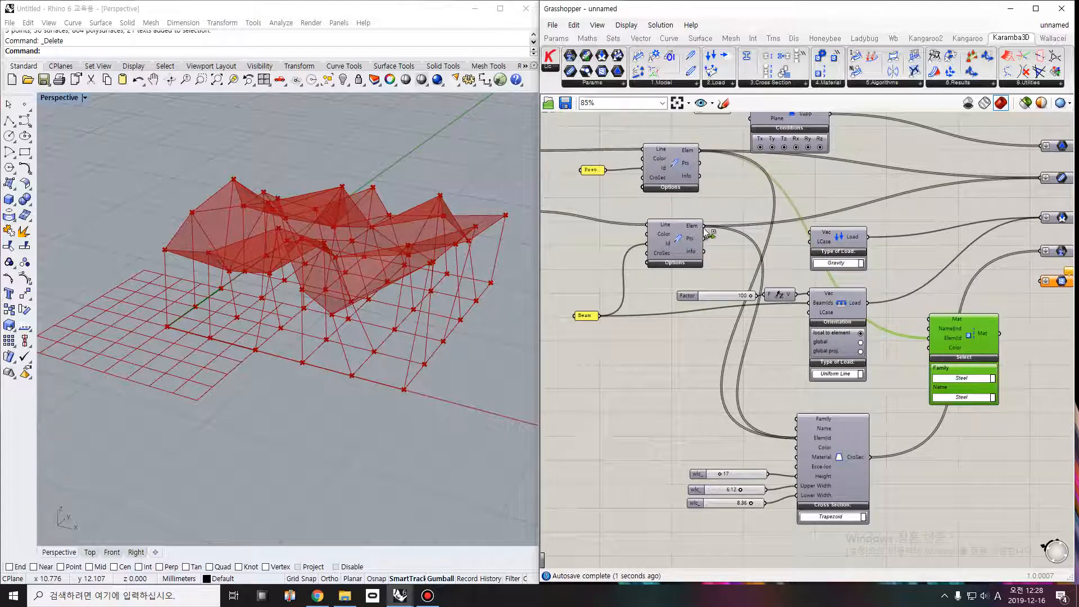
{"action": "left_click_drag", "start_coordinate": [703, 226], "coordinate": [929, 338], "text": "shift"}
{"action": "right_click_drag", "start_coordinate": [1004, 329], "coordinate": [871, 370]}
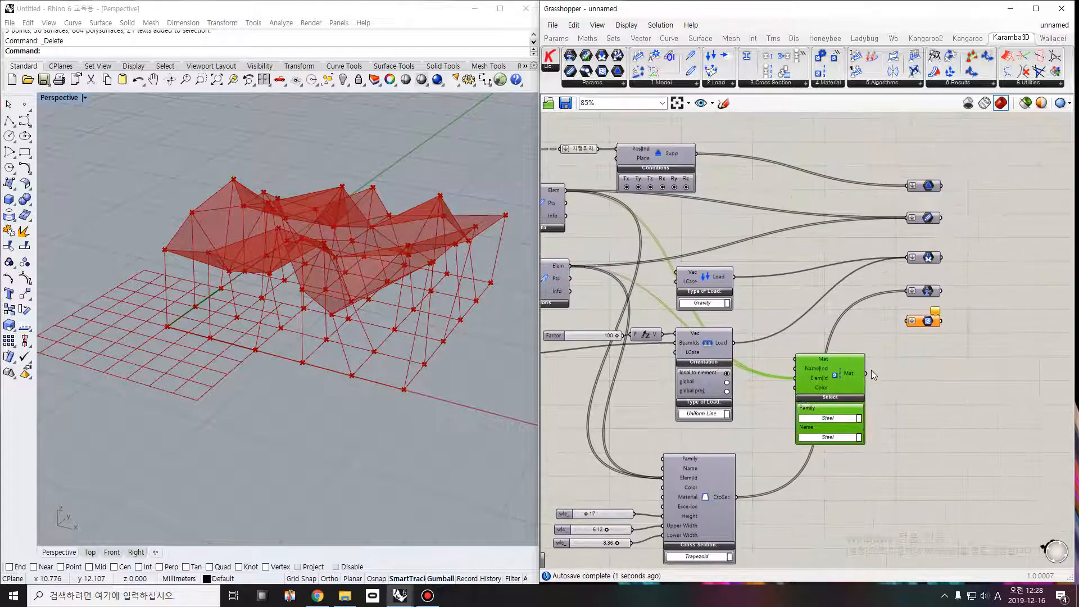
{"action": "left_click_drag", "start_coordinate": [871, 375], "coordinate": [882, 353]}
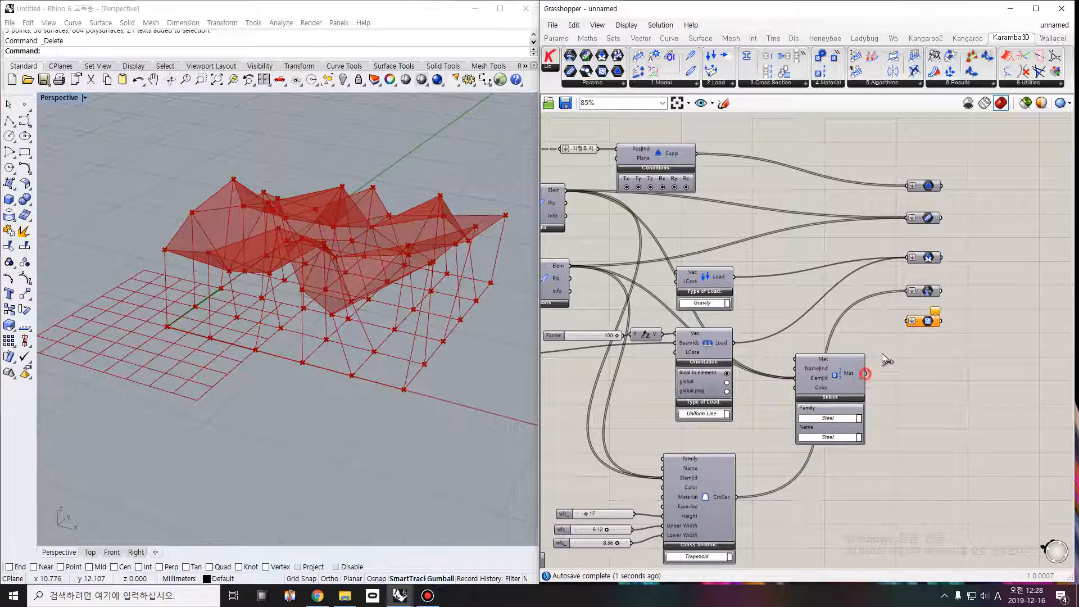
Examine the support, element, load, cross section and material containers that collect the structural inputs
{"action": "right_click_drag", "start_coordinate": [934, 337], "coordinate": [776, 363]}
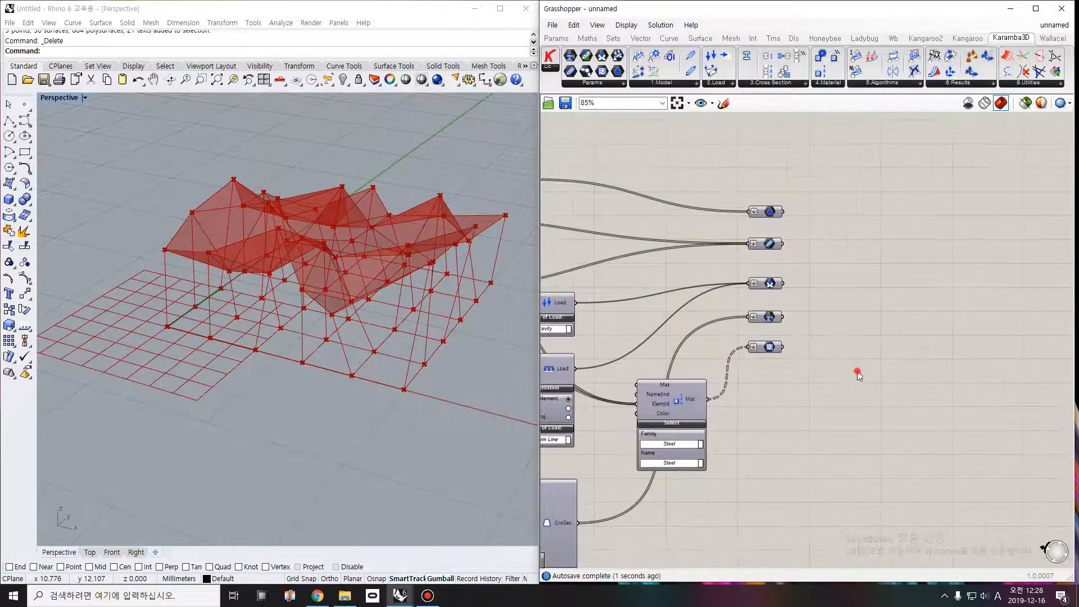
{"action": "left_click_drag", "start_coordinate": [858, 375], "coordinate": [725, 157]}
{"action": "scroll", "coordinate": [775, 267], "scroll_direction": "up", "scroll_amount": 3}
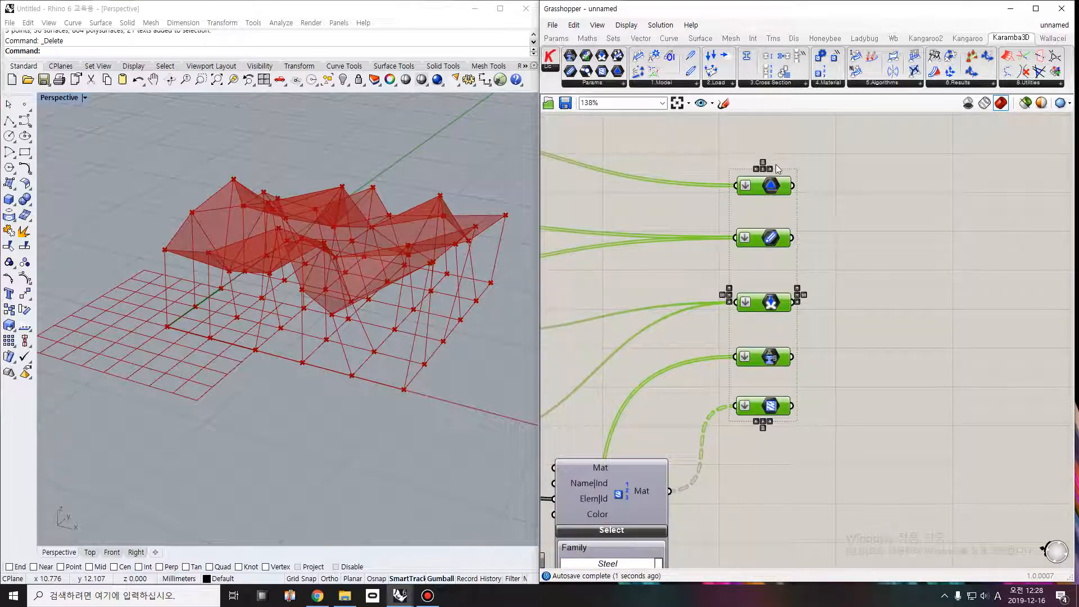
{"action": "left_click", "coordinate": [859, 195]}
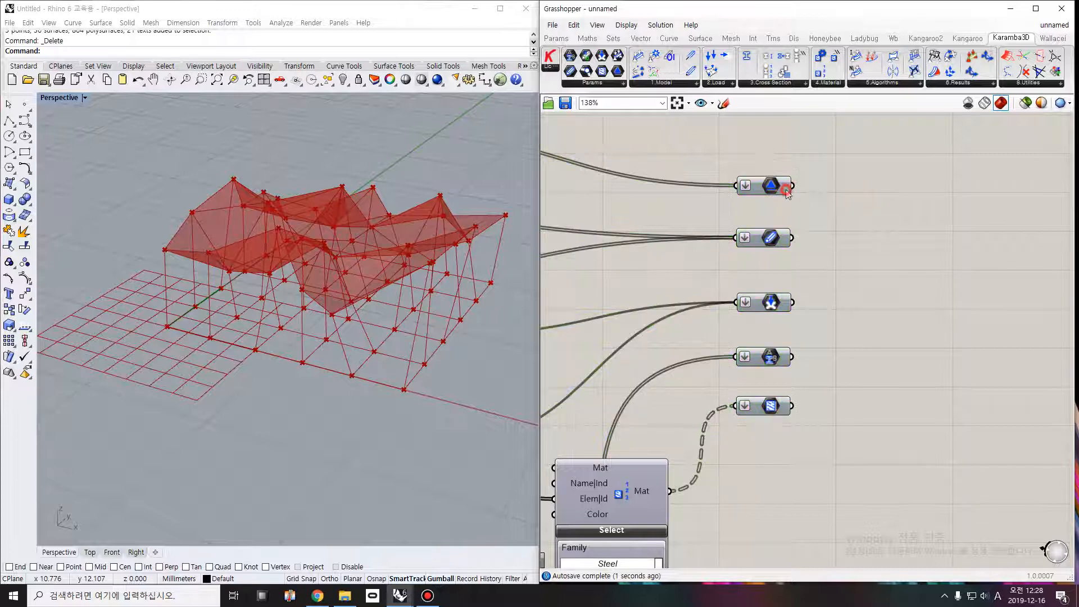
{"action": "left_click", "coordinate": [776, 241]}
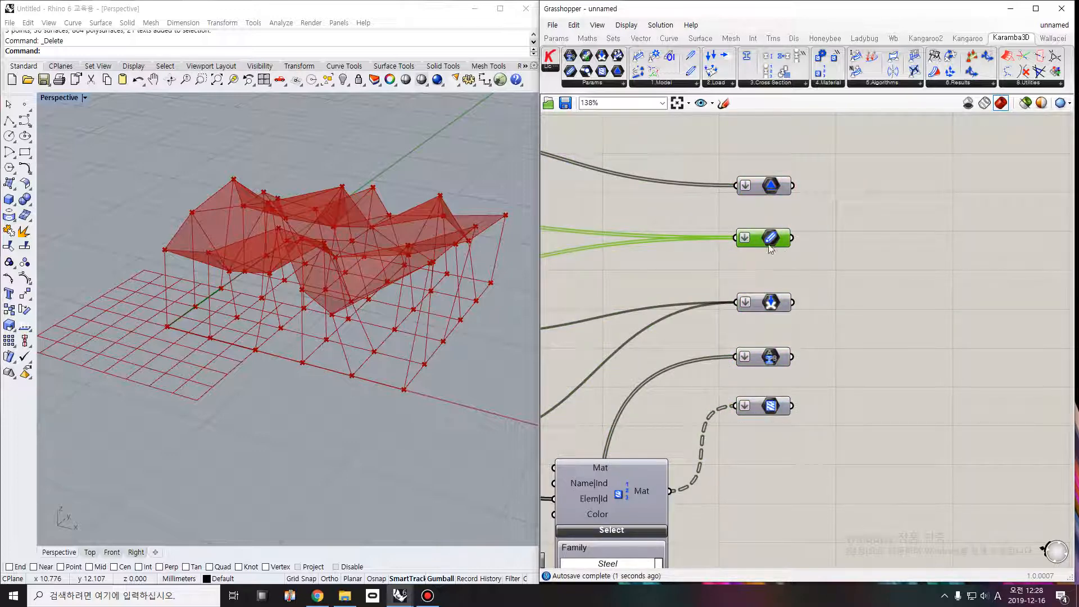
{"action": "left_click", "coordinate": [769, 359]}
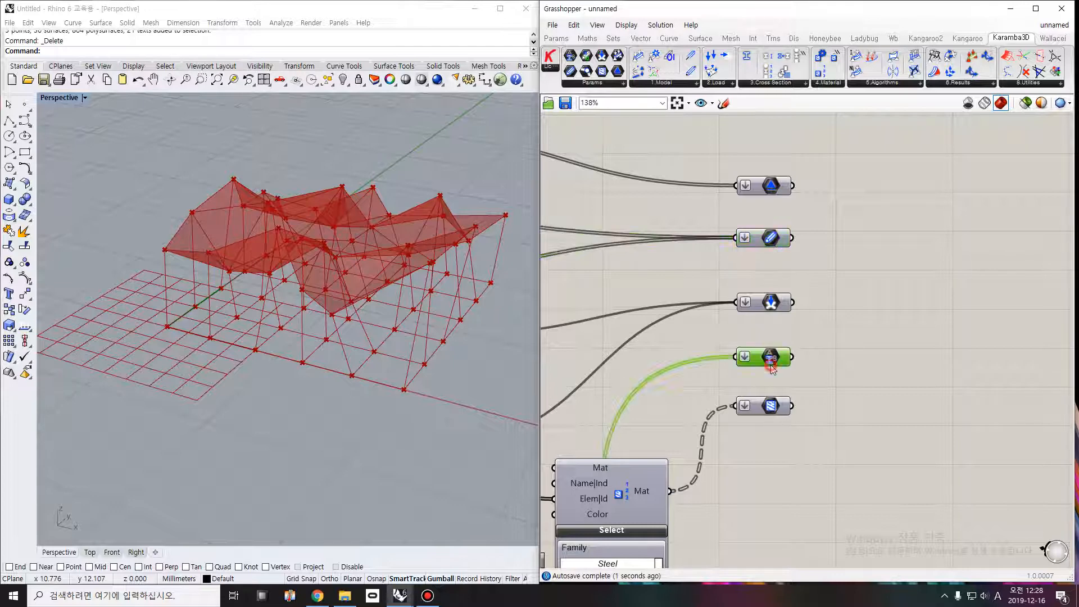
{"action": "left_click", "coordinate": [773, 304]}
{"action": "left_click", "coordinate": [779, 406]}
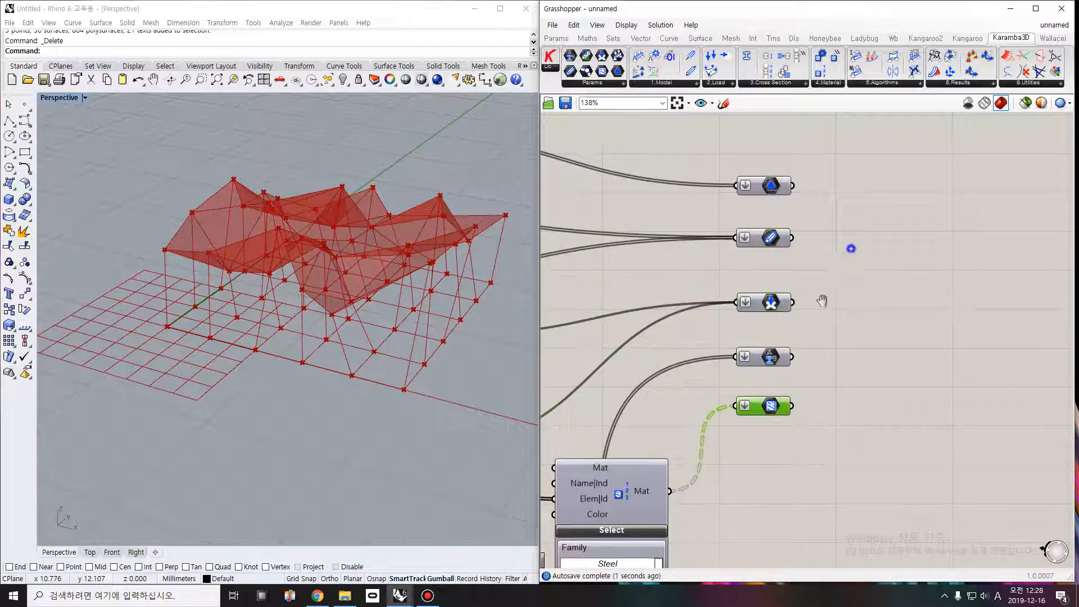
Place an Assemble Model component on the empty canvas beside the five input containers
{"action": "right_click_drag", "start_coordinate": [850, 246], "coordinate": [800, 344]}
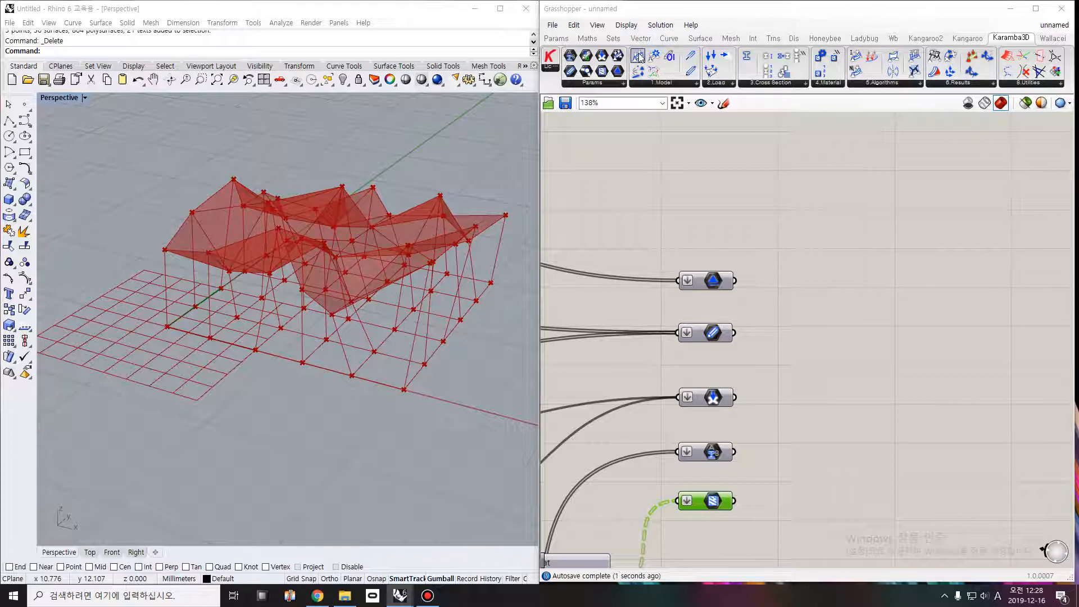
{"action": "left_click_drag", "start_coordinate": [638, 55], "coordinate": [837, 364]}
{"action": "right_click_drag", "start_coordinate": [850, 354], "coordinate": [749, 333]}
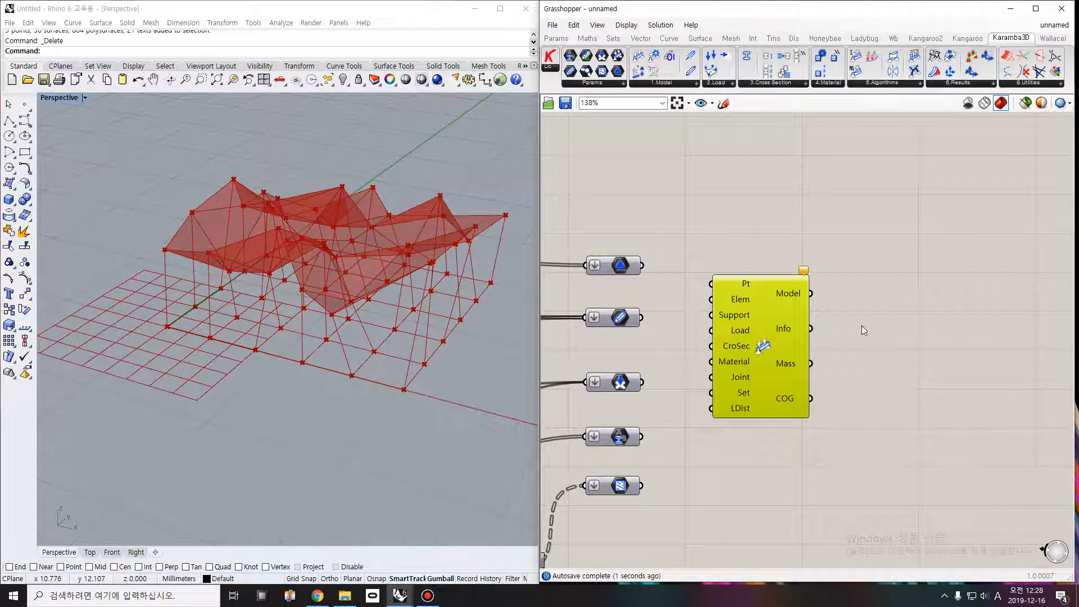
{"action": "right_click_drag", "start_coordinate": [864, 331], "coordinate": [803, 326]}
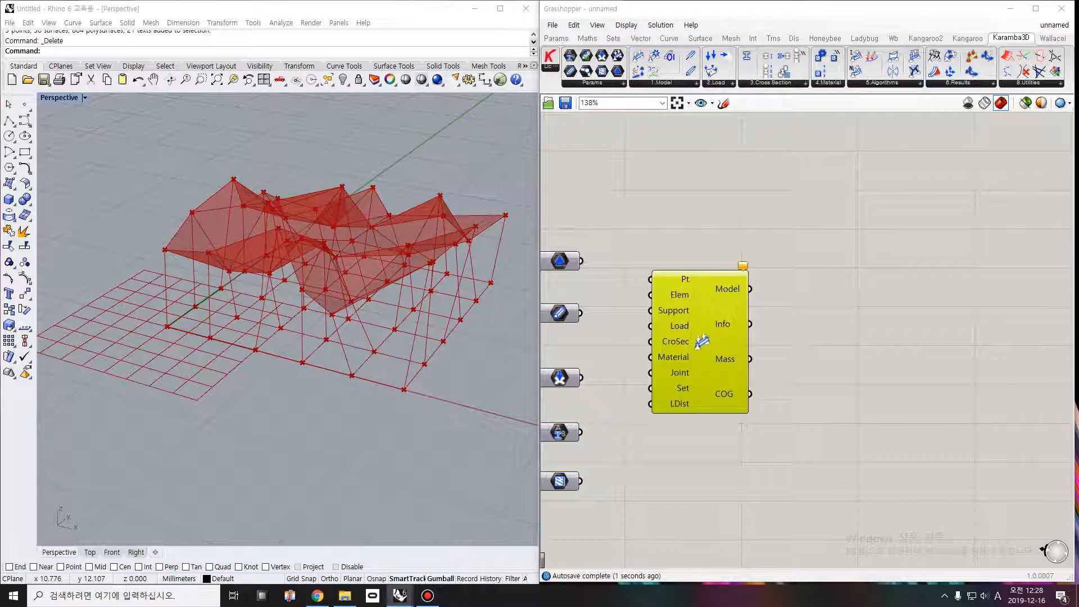
Place an Analyze component beside the Assemble Model component
{"action": "left_click", "coordinate": [870, 82]}
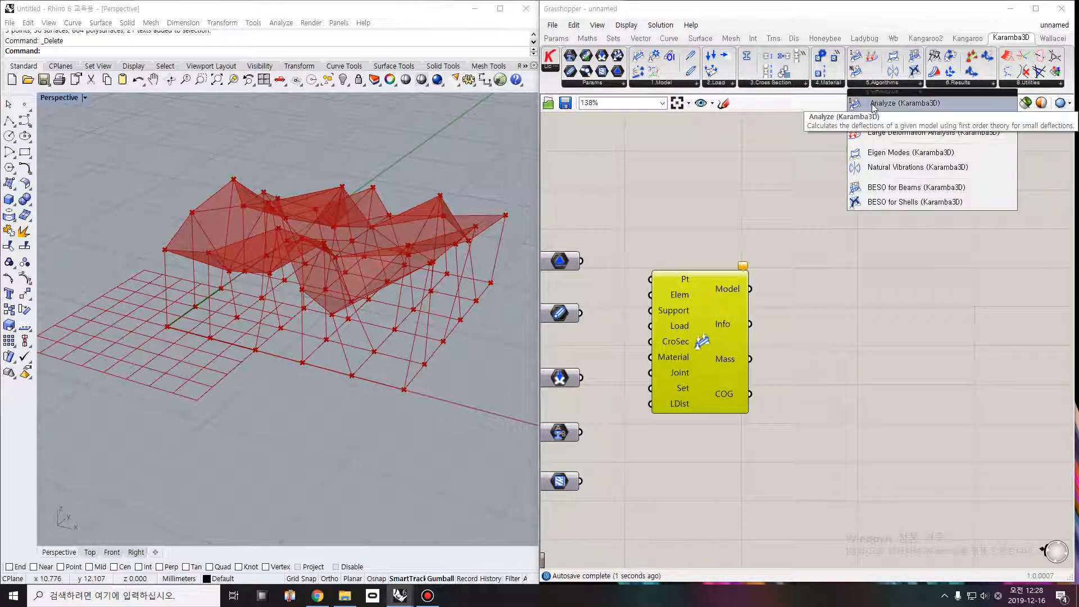
{"action": "left_click_drag", "start_coordinate": [872, 105], "coordinate": [846, 311]}
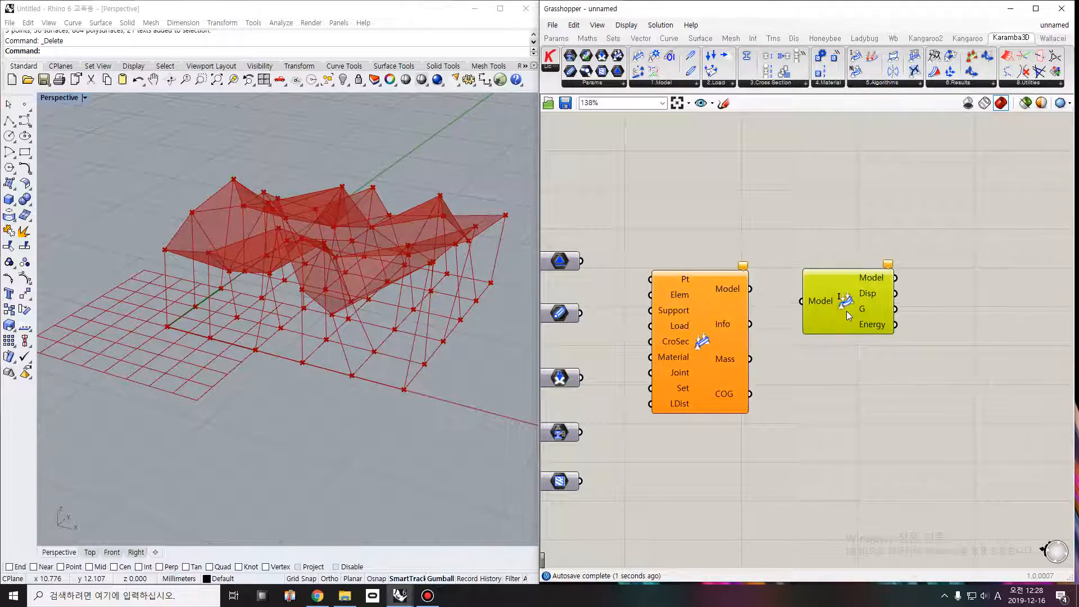
{"action": "right_click_drag", "start_coordinate": [905, 320], "coordinate": [867, 321]}
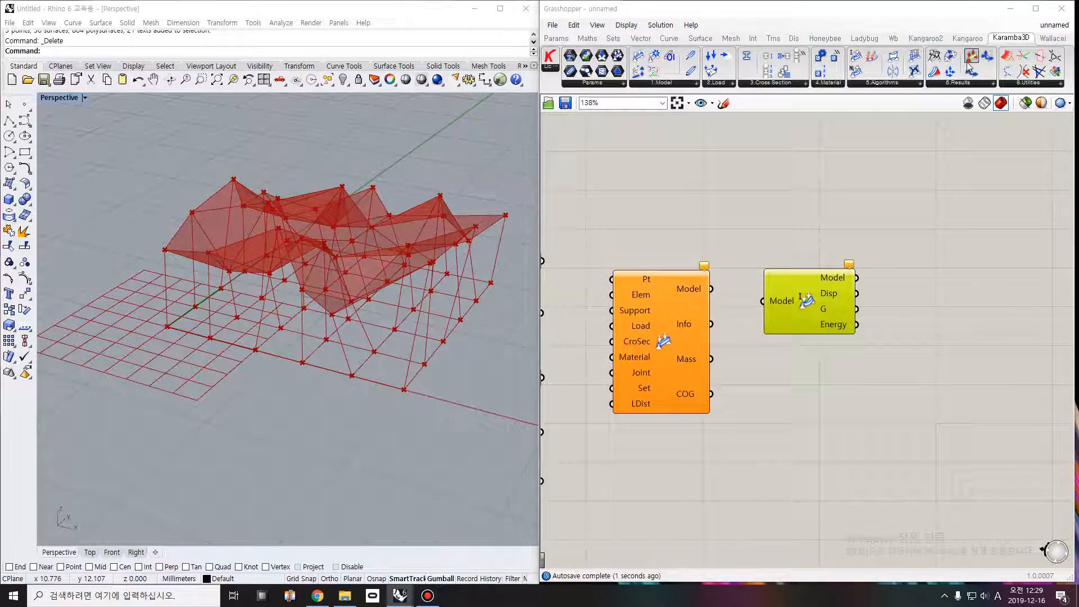
Place a Beam View component beside Analyze and expand its Section Forces and Render Settings sections
{"action": "left_click_drag", "start_coordinate": [971, 56], "coordinate": [958, 320]}
{"action": "left_click", "coordinate": [954, 344]}
{"action": "right_click", "coordinate": [869, 291]}
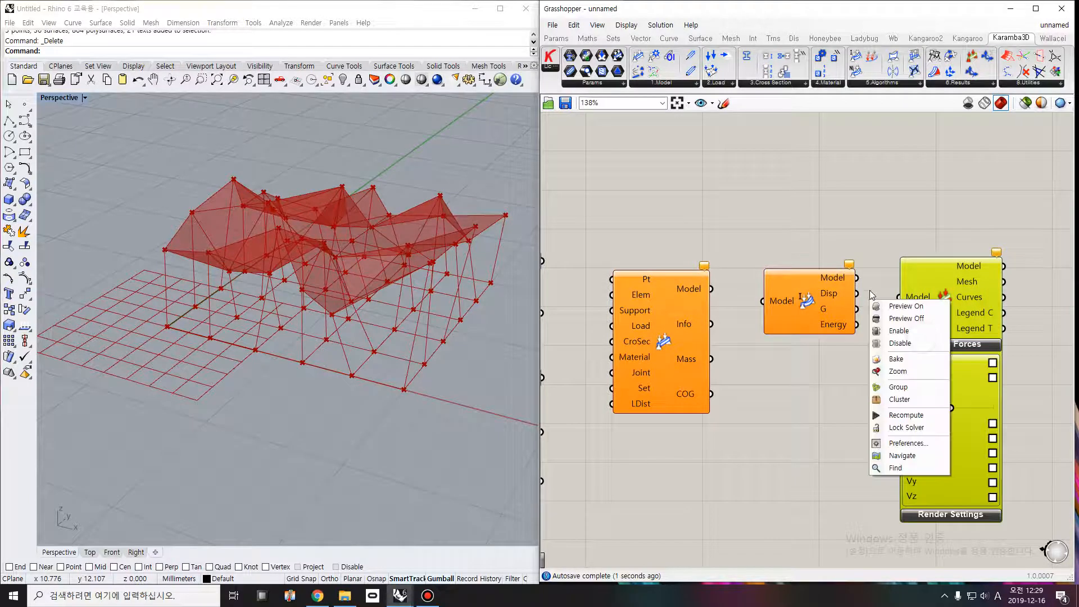
{"action": "left_click", "coordinate": [790, 354]}
{"action": "left_click", "coordinate": [936, 515]}
{"action": "scroll", "coordinate": [822, 474], "scroll_direction": "down", "scroll_amount": 4}
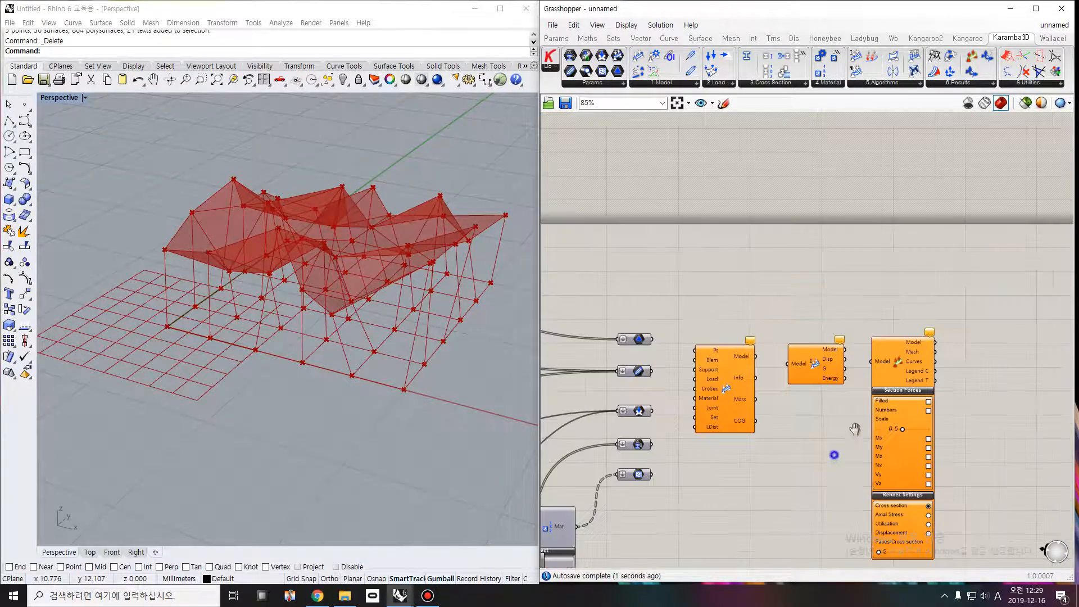
{"action": "scroll", "coordinate": [707, 322], "scroll_direction": "up", "scroll_amount": 2}
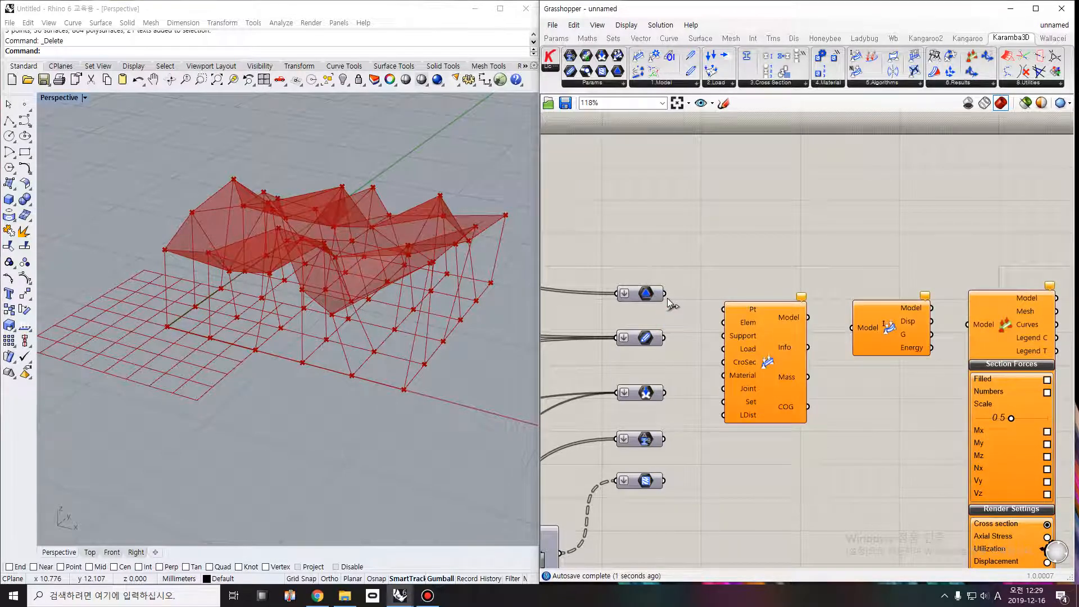
Connect the support, element, load, cross section and material containers to the matching inputs of the Assemble Model component
{"action": "left_click_drag", "start_coordinate": [664, 293], "coordinate": [723, 335]}
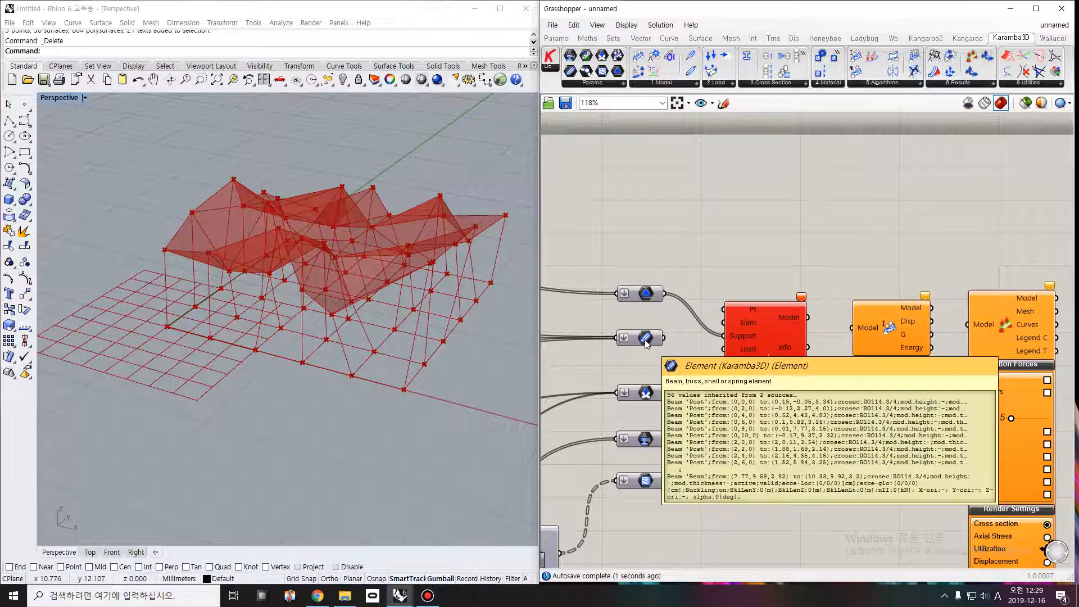
{"action": "left_click_drag", "start_coordinate": [664, 338], "coordinate": [723, 322]}
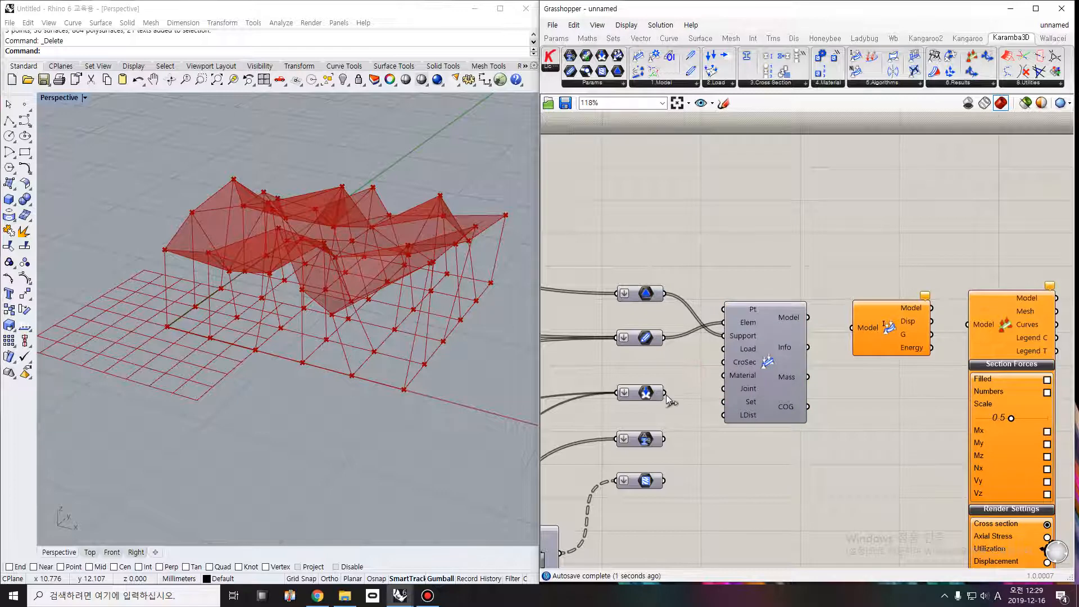
{"action": "left_click_drag", "start_coordinate": [666, 394], "coordinate": [664, 439]}
{"action": "left_click_drag", "start_coordinate": [723, 375], "coordinate": [665, 482]}
Turn off the preview of the Assemble Model component
{"action": "left_click", "coordinate": [757, 371]}
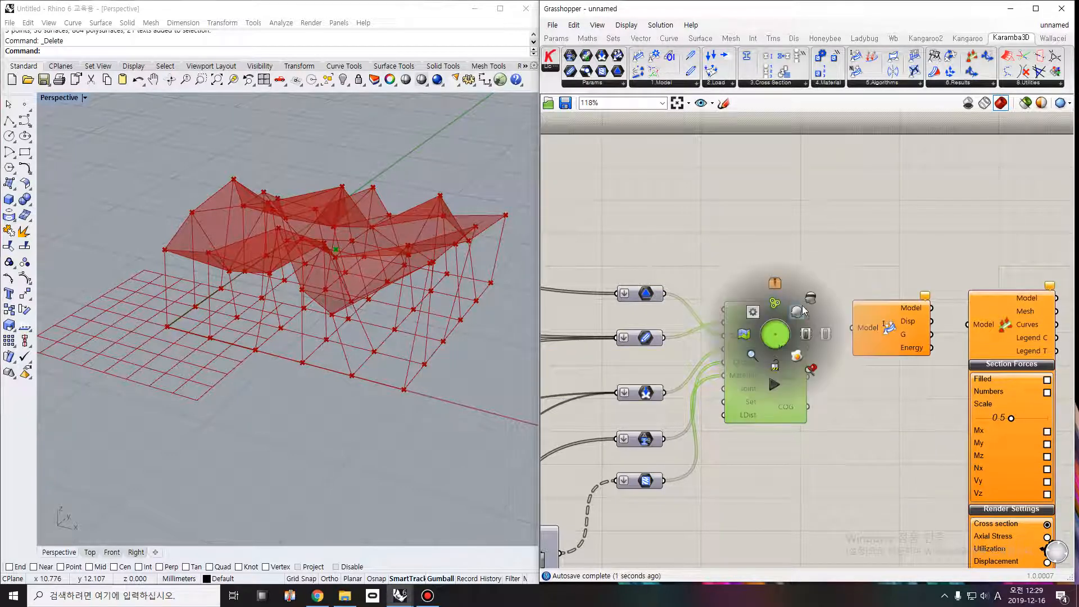
{"action": "left_click", "coordinate": [809, 299]}
{"action": "left_click", "coordinate": [841, 381]}
{"action": "right_click_drag", "start_coordinate": [852, 345], "coordinate": [789, 333]}
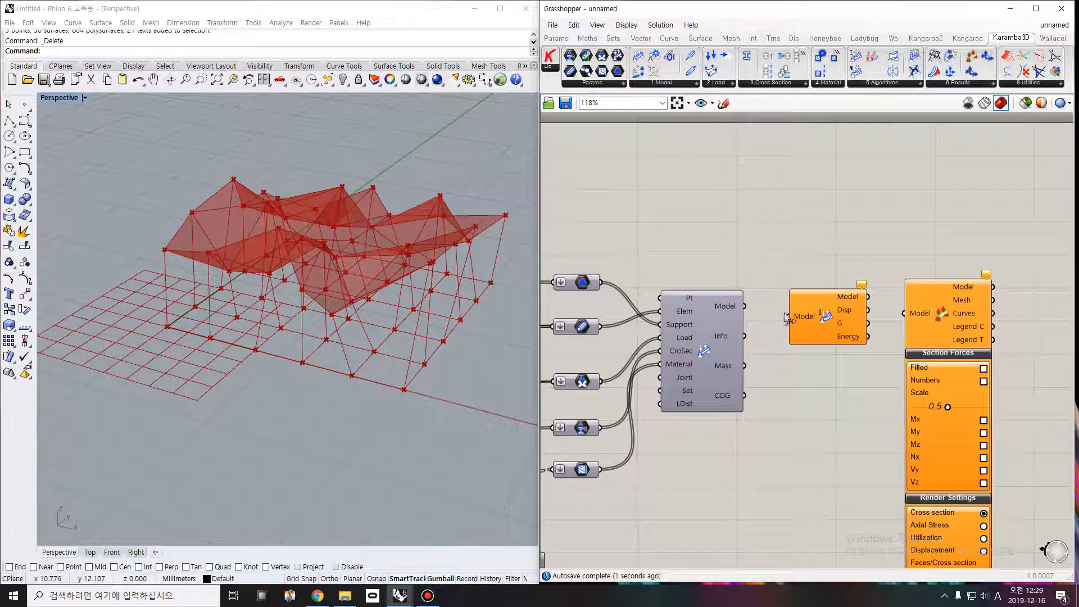
Connect the assembled Model output to the Analyze component's Model input and turn off the Analyze component's preview
{"action": "left_click_drag", "start_coordinate": [744, 308], "coordinate": [788, 316]}
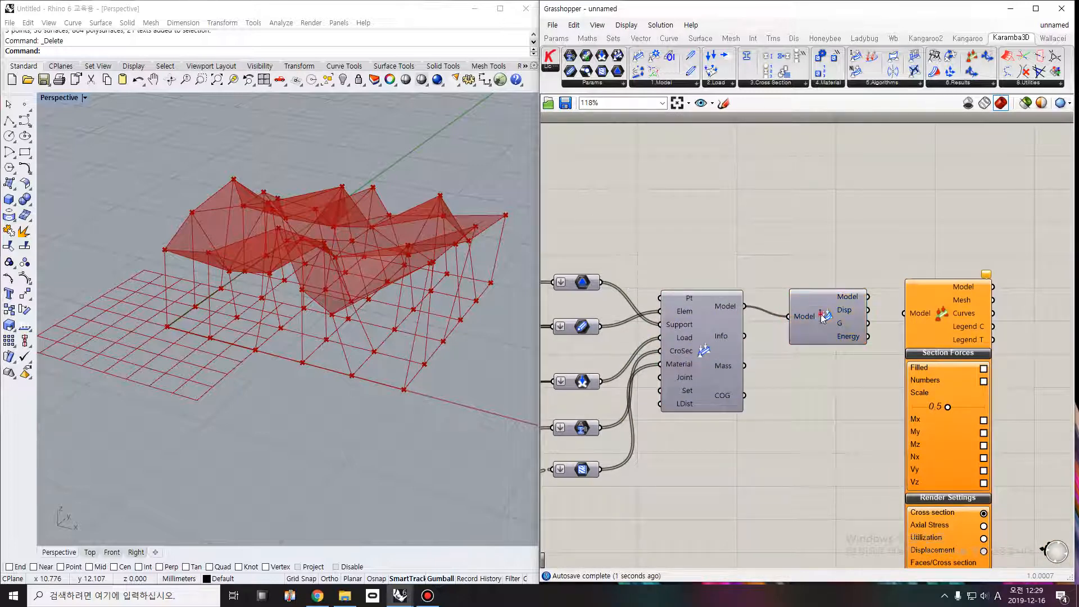
{"action": "left_click", "coordinate": [815, 312]}
{"action": "middle_click", "coordinate": [813, 313]}
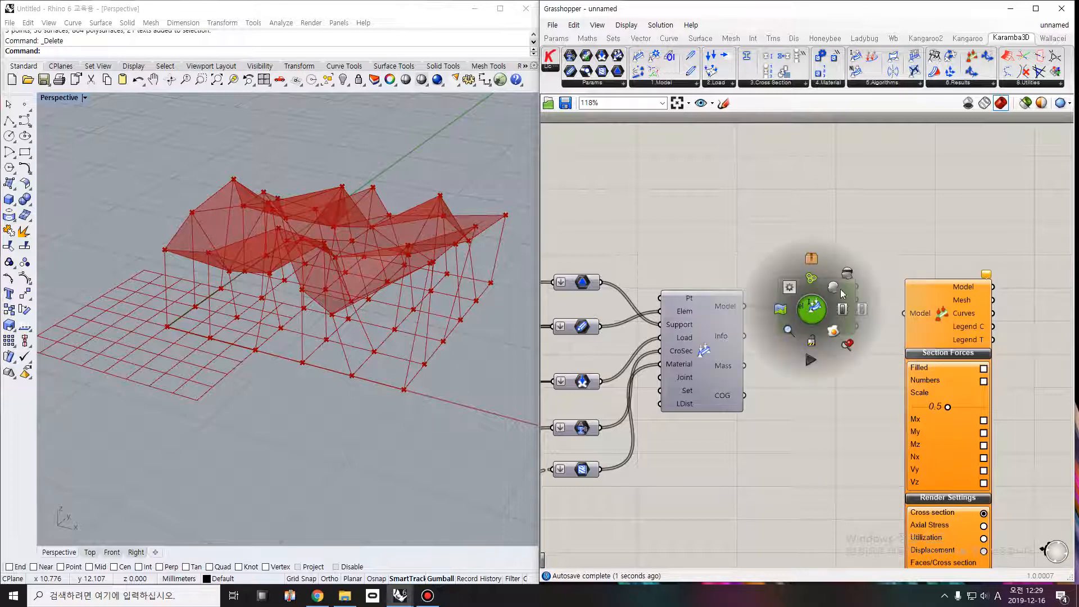
{"action": "left_click", "coordinate": [833, 286]}
{"action": "middle_click", "coordinate": [828, 300]}
{"action": "left_click", "coordinate": [859, 262]}
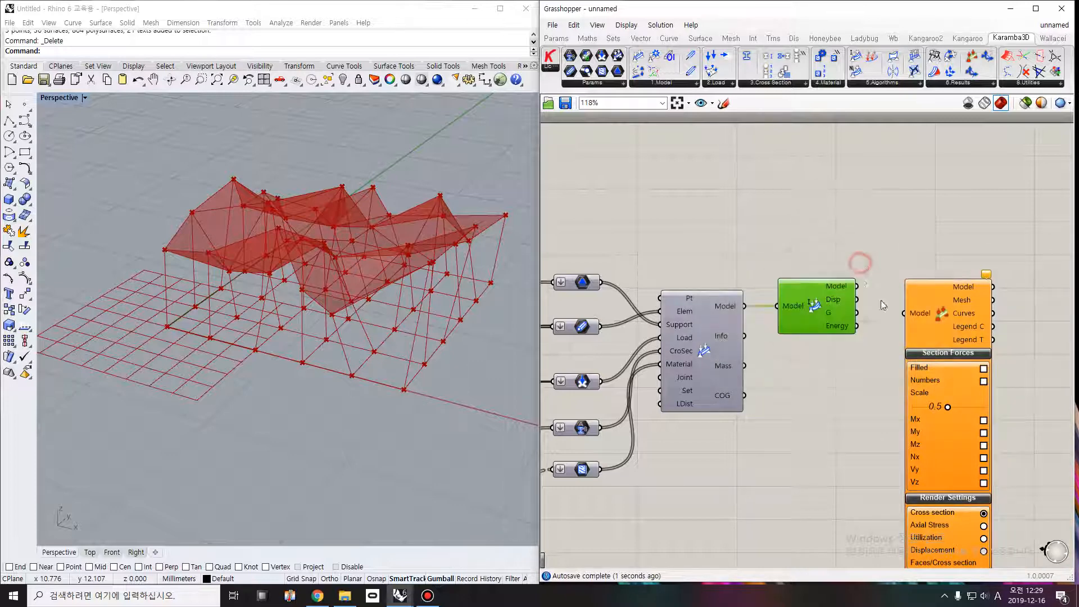
{"action": "right_click_drag", "start_coordinate": [883, 305], "coordinate": [814, 281]}
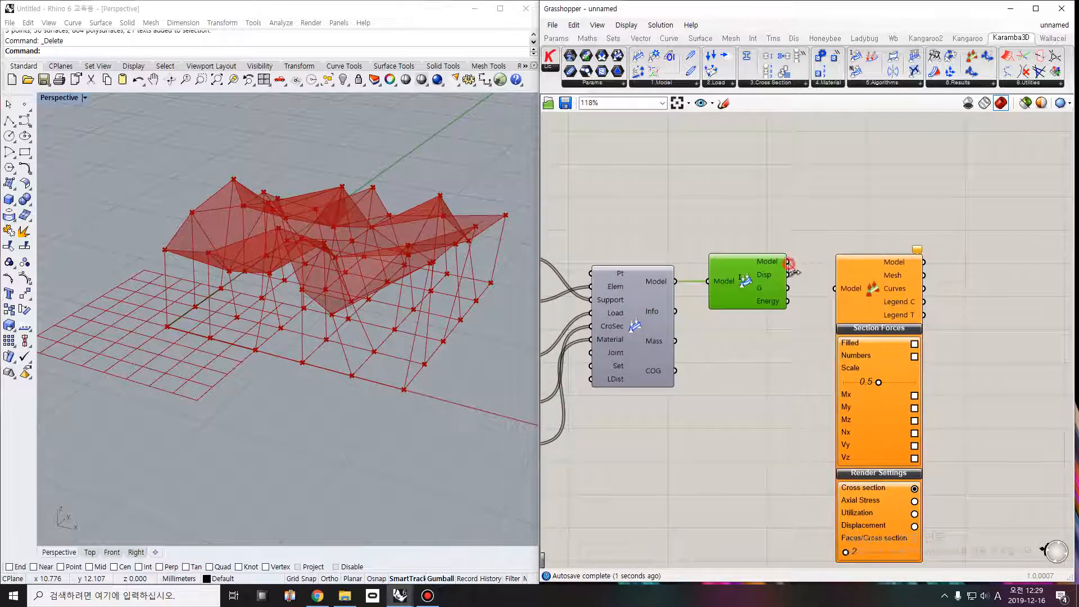
Connect the analyzed Model output to the Beam View's Model input and align the Beam View with the Analyze component
{"action": "left_click_drag", "start_coordinate": [789, 263], "coordinate": [834, 296]}
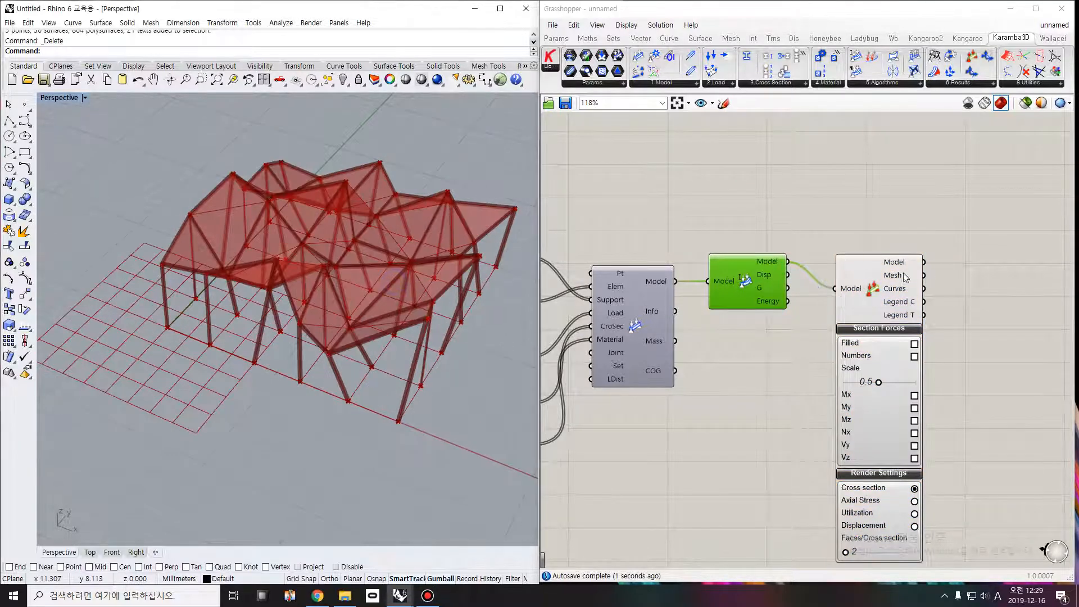
{"action": "left_click", "coordinate": [886, 273]}
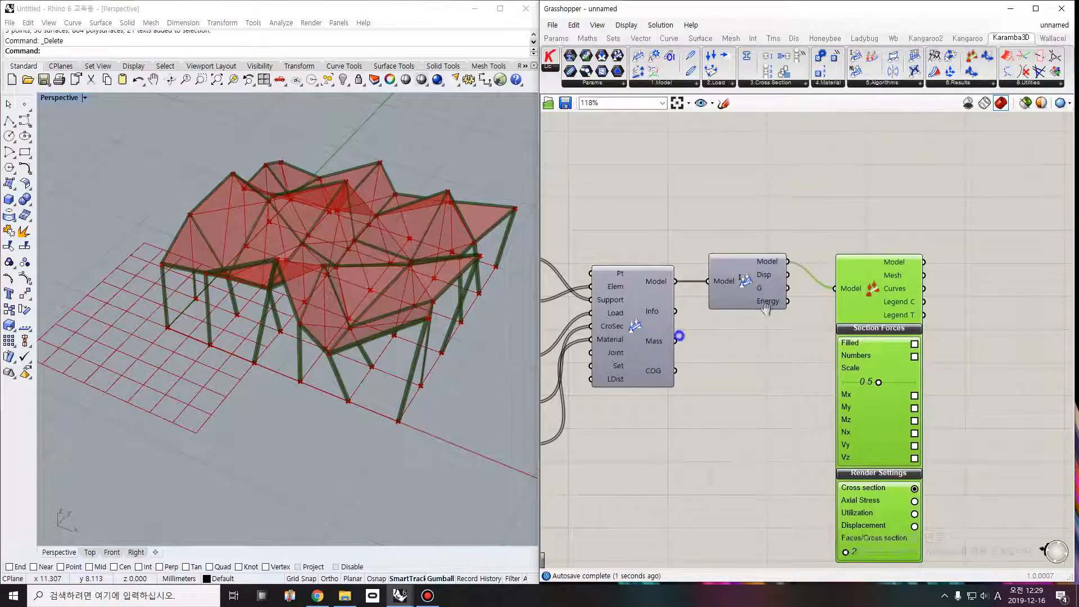
{"action": "scroll", "coordinate": [864, 291], "scroll_direction": "down", "scroll_amount": 3}
{"action": "right_click_drag", "start_coordinate": [912, 386], "coordinate": [744, 425]}
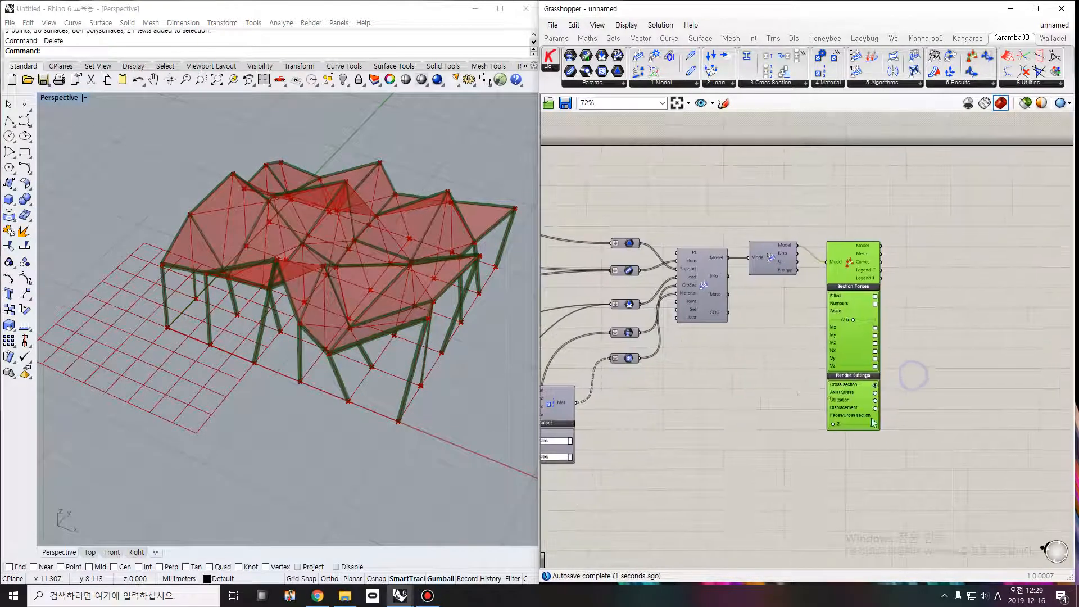
{"action": "left_click", "coordinate": [886, 464]}
{"action": "left_click_drag", "start_coordinate": [847, 260], "coordinate": [851, 242]}
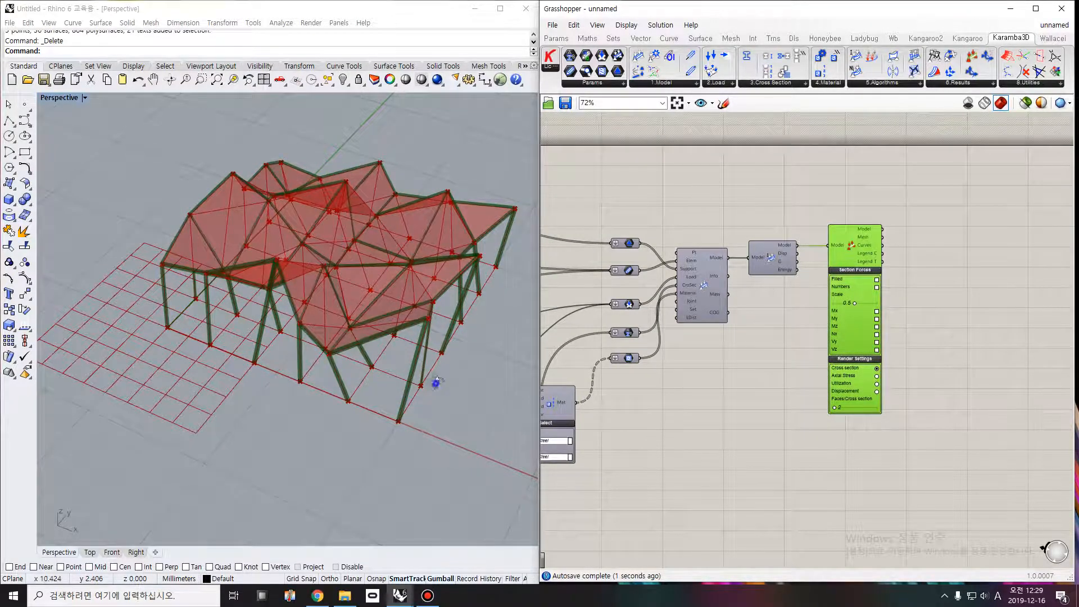
Examine the rendered posts and beams in the Rhino viewport and the component chain that generates them
{"action": "right_click_drag", "start_coordinate": [435, 382], "coordinate": [382, 330]}
{"action": "scroll", "coordinate": [293, 259], "scroll_direction": "up", "scroll_amount": 4}
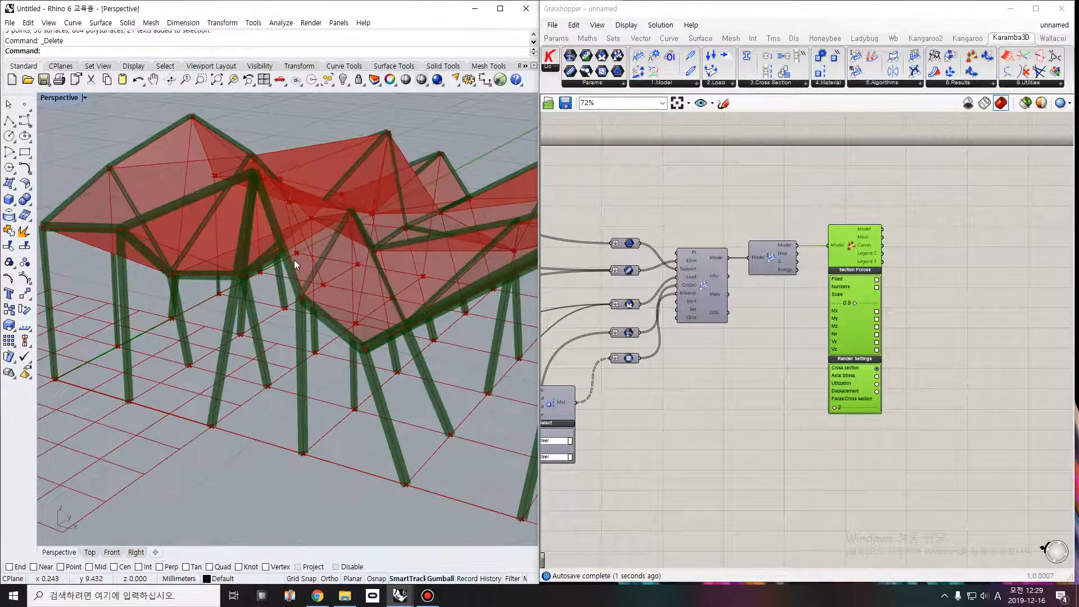
{"action": "scroll", "coordinate": [294, 260], "scroll_direction": "down", "scroll_amount": 3}
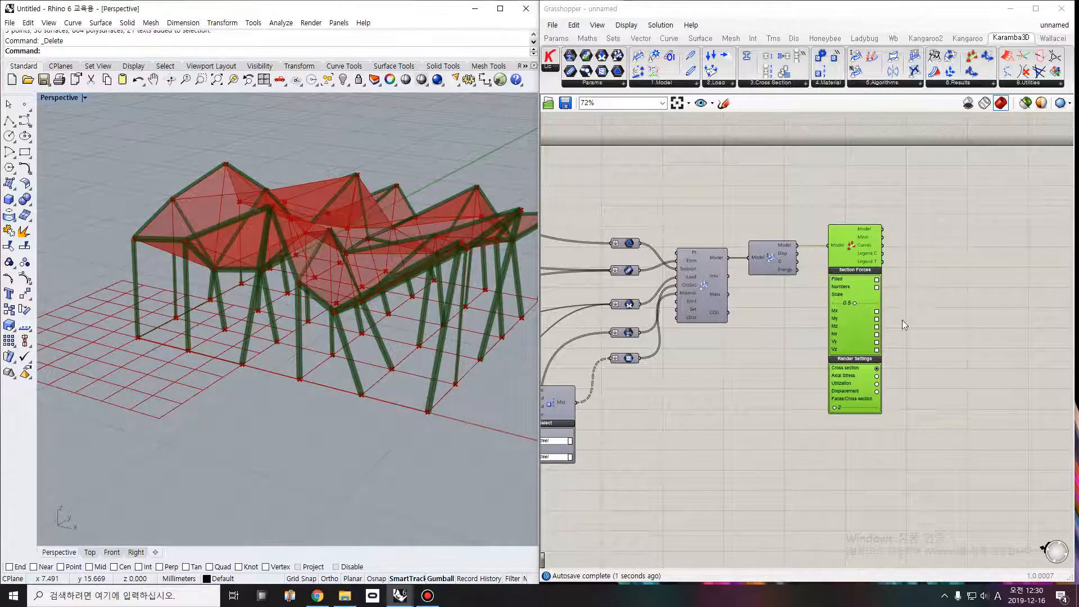
{"action": "scroll", "coordinate": [876, 336], "scroll_direction": "up", "scroll_amount": 3}
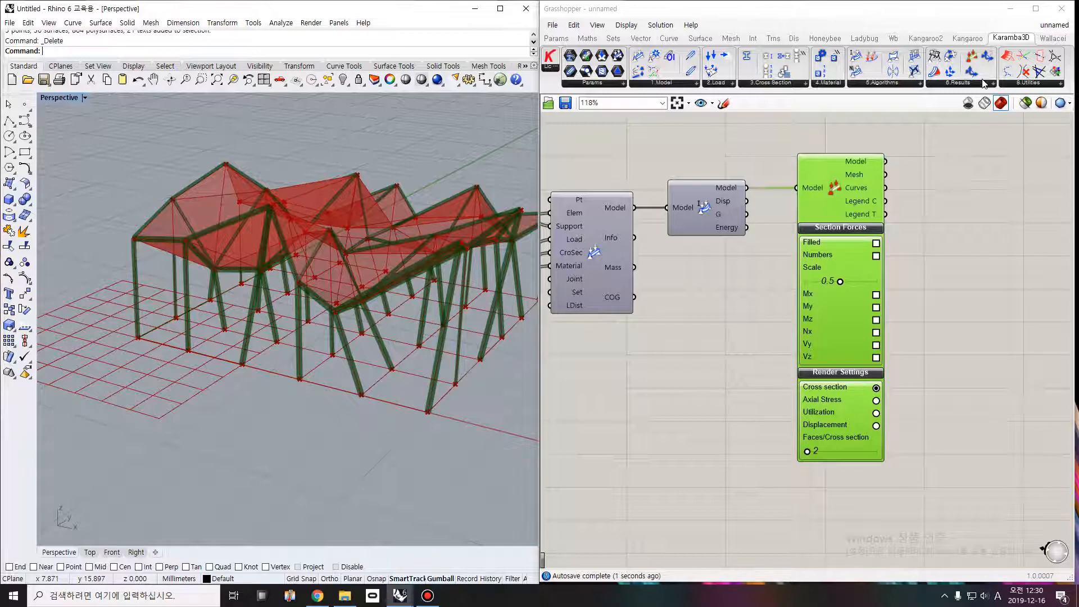
{"action": "scroll", "coordinate": [726, 385], "scroll_direction": "down", "scroll_amount": 4}
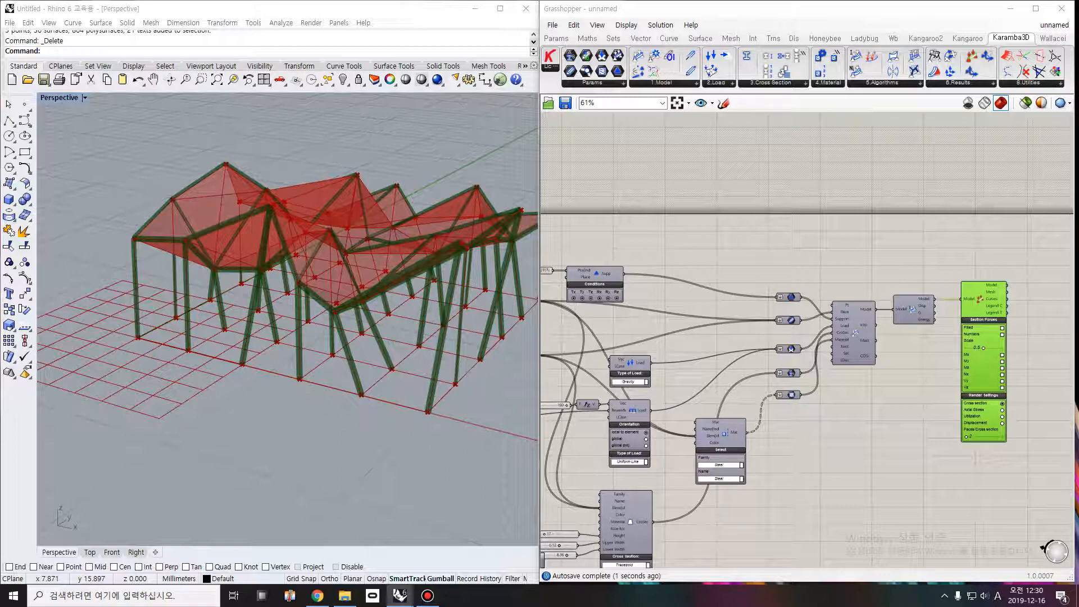
{"action": "right_click_drag", "start_coordinate": [931, 346], "coordinate": [739, 356]}
{"action": "scroll", "coordinate": [791, 313], "scroll_direction": "up", "scroll_amount": 3}
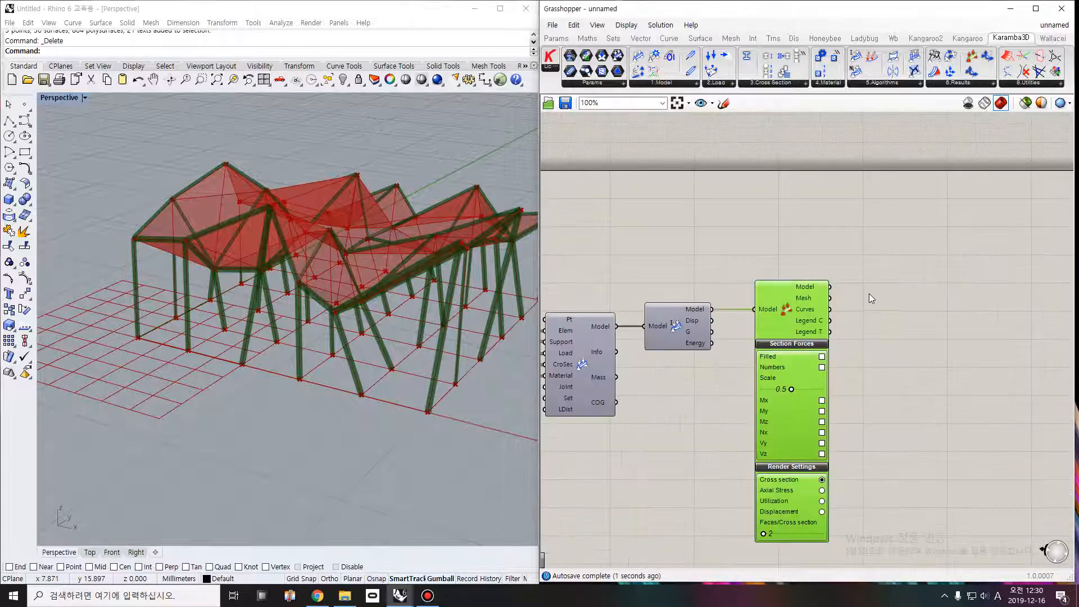
{"action": "right_click_drag", "start_coordinate": [868, 293], "coordinate": [825, 311]}
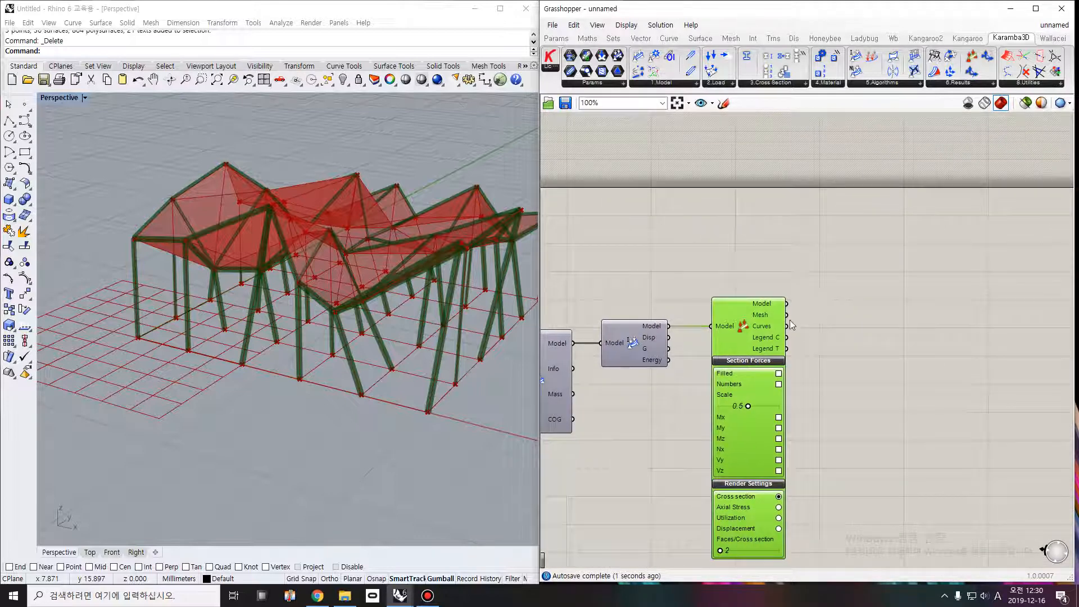
Place a Mesh container beside the Beam View component and connect the Beam View's Mesh output to it
{"action": "mouse_move", "coordinate": [767, 319]}
{"action": "left_click", "coordinate": [558, 40]}
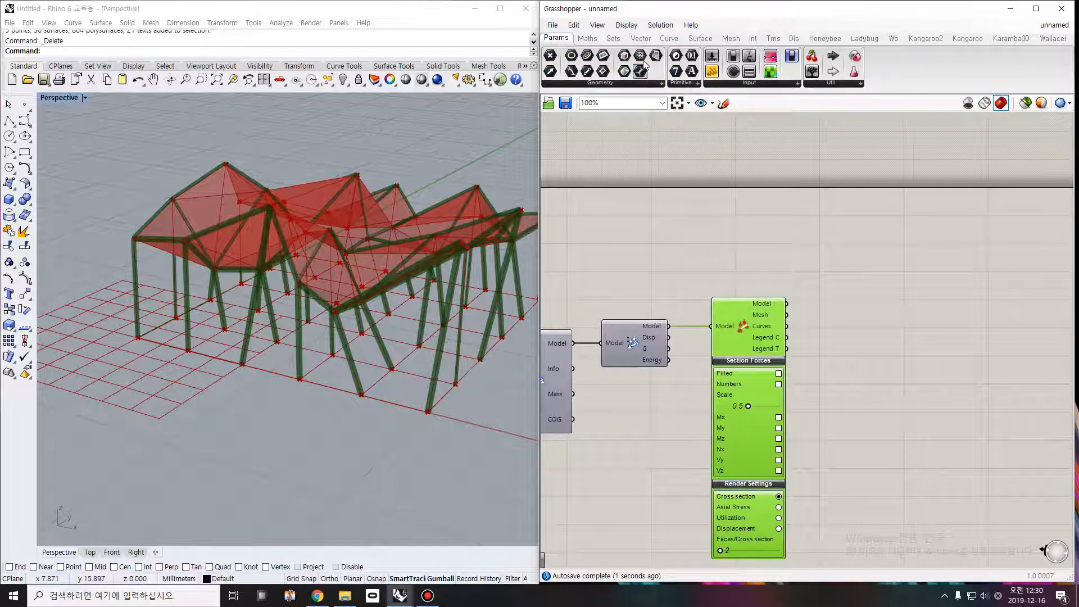
{"action": "left_click_drag", "start_coordinate": [643, 66], "coordinate": [905, 335]}
{"action": "left_click_drag", "start_coordinate": [786, 314], "coordinate": [975, 325]}
{"action": "right_click_drag", "start_coordinate": [975, 325], "coordinate": [851, 346]}
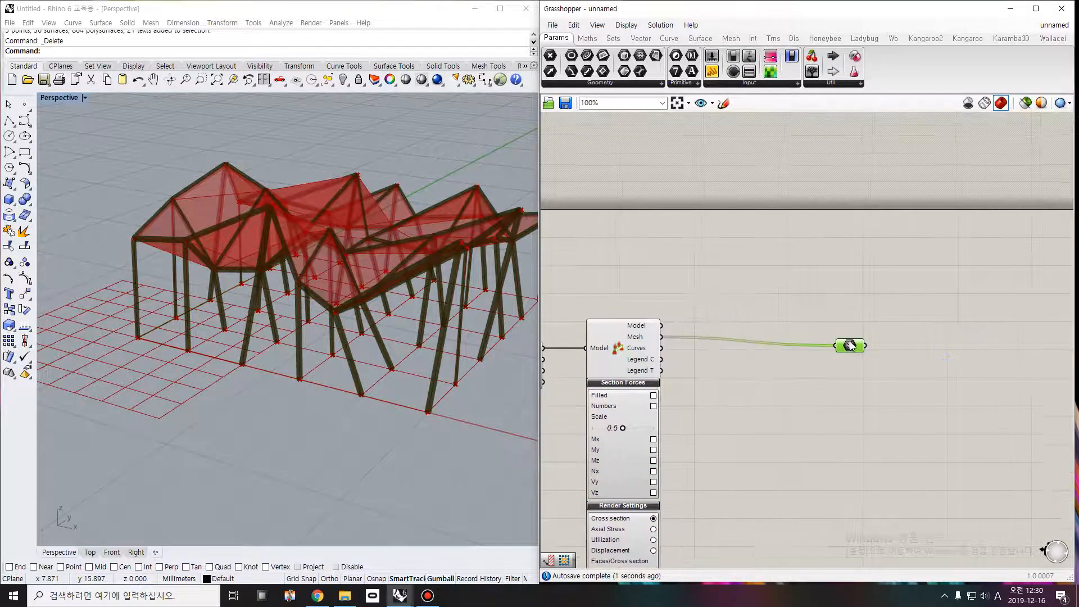
{"action": "left_click_drag", "start_coordinate": [851, 346], "coordinate": [871, 340]}
Place a second Mesh container near the roof's boundary surface component and connect that component's S output to it
{"action": "right_click_drag", "start_coordinate": [737, 271], "coordinate": [784, 274]}
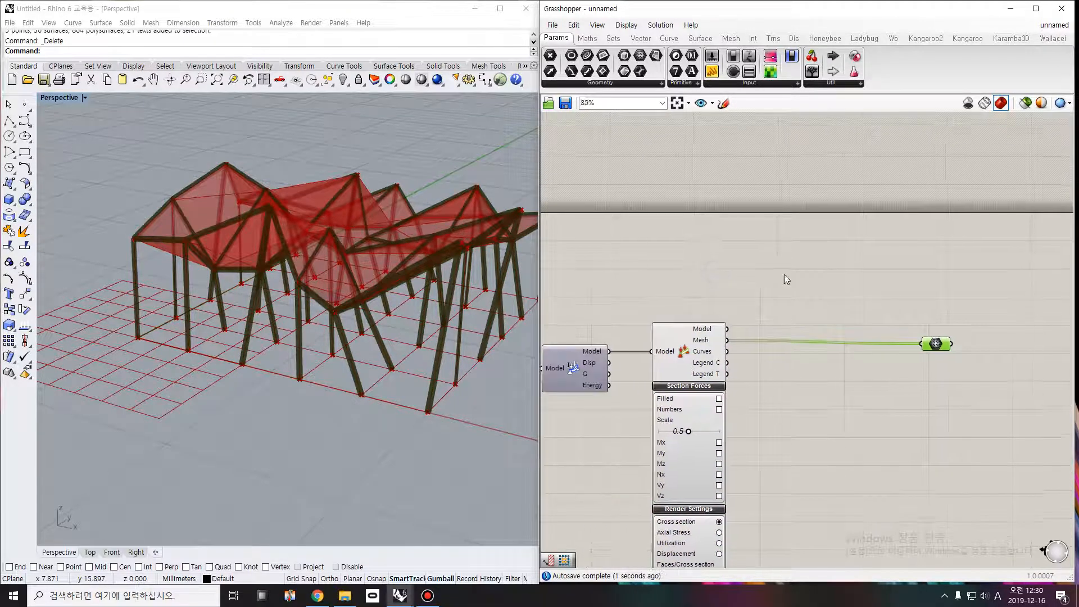
{"action": "scroll", "coordinate": [785, 272], "scroll_direction": "down", "scroll_amount": 2}
{"action": "scroll", "coordinate": [872, 314], "scroll_direction": "up", "scroll_amount": 1}
{"action": "right_click_drag", "start_coordinate": [625, 269], "coordinate": [893, 279]}
{"action": "scroll", "coordinate": [795, 266], "scroll_direction": "down", "scroll_amount": 2}
{"action": "right_click_drag", "start_coordinate": [670, 264], "coordinate": [826, 262]}
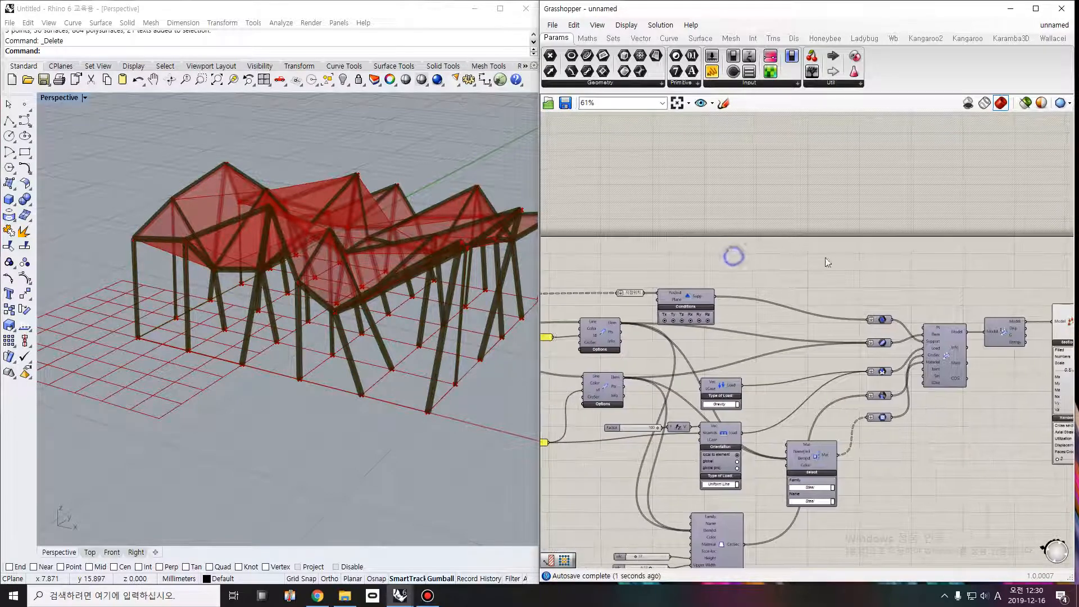
{"action": "right_click_drag", "start_coordinate": [628, 250], "coordinate": [825, 254]}
{"action": "right_click_drag", "start_coordinate": [687, 251], "coordinate": [811, 270]}
{"action": "scroll", "coordinate": [810, 285], "scroll_direction": "up", "scroll_amount": 2}
{"action": "left_click", "coordinate": [792, 302]}
{"action": "right_click_drag", "start_coordinate": [877, 268], "coordinate": [778, 267]}
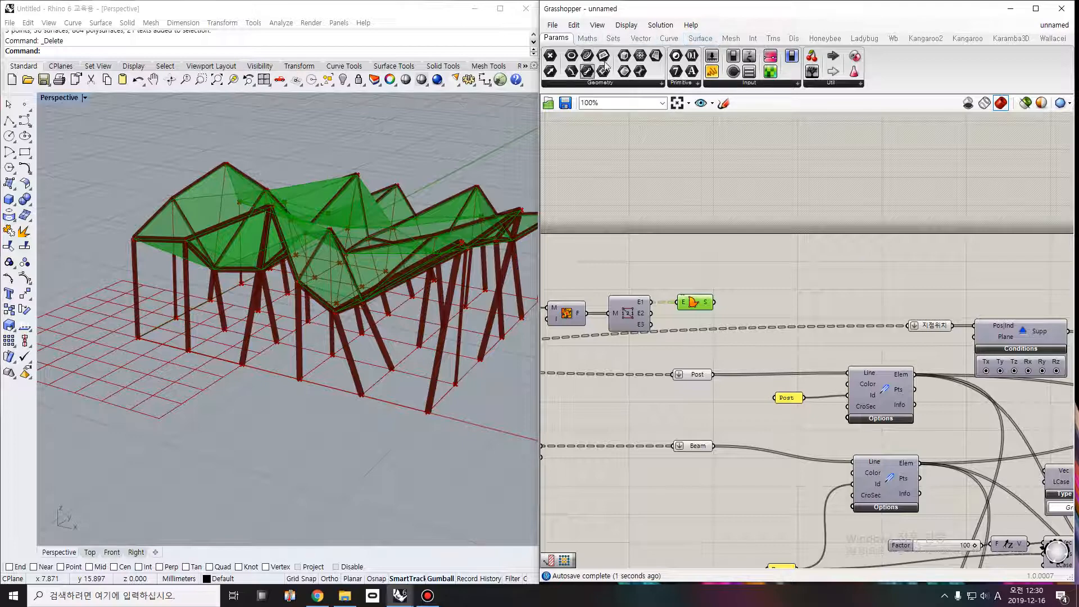
{"action": "left_click_drag", "start_coordinate": [639, 56], "coordinate": [713, 301]}
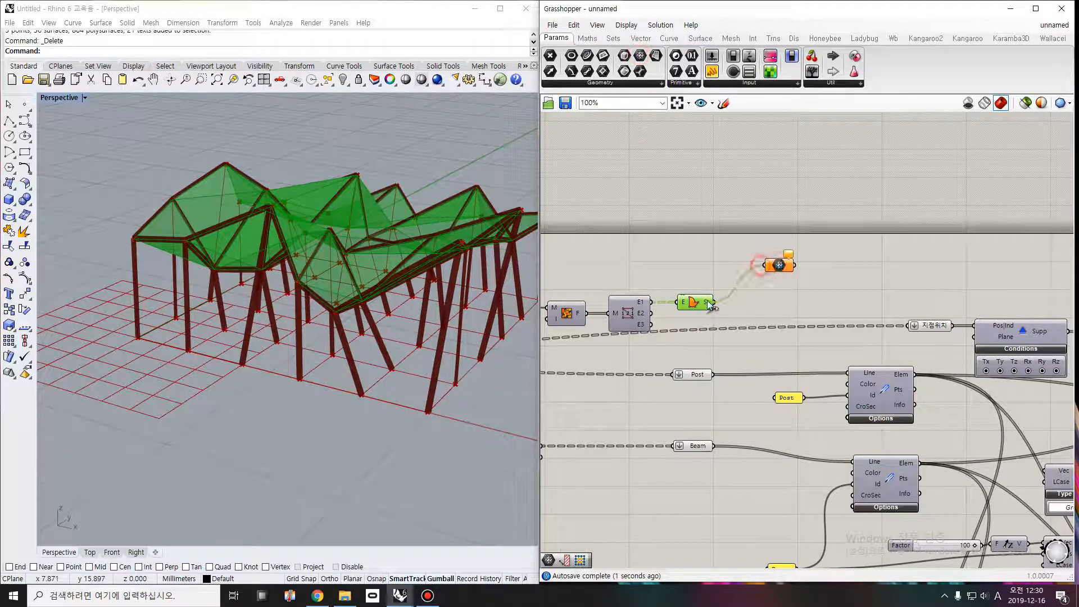
Move the roof surface Mesh container across the canvas to just above the Beam View's Mesh container and align the two
{"action": "right_click_drag", "start_coordinate": [807, 284], "coordinate": [620, 268]}
{"action": "left_click_drag", "start_coordinate": [591, 253], "coordinate": [870, 271]}
{"action": "right_click_drag", "start_coordinate": [968, 275], "coordinate": [803, 265]}
{"action": "left_click_drag", "start_coordinate": [632, 249], "coordinate": [927, 269]}
{"action": "right_click_drag", "start_coordinate": [952, 271], "coordinate": [653, 252]}
{"action": "left_click_drag", "start_coordinate": [627, 252], "coordinate": [984, 280]}
{"action": "right_click_drag", "start_coordinate": [992, 275], "coordinate": [645, 250]}
{"action": "left_click_drag", "start_coordinate": [642, 256], "coordinate": [753, 260]}
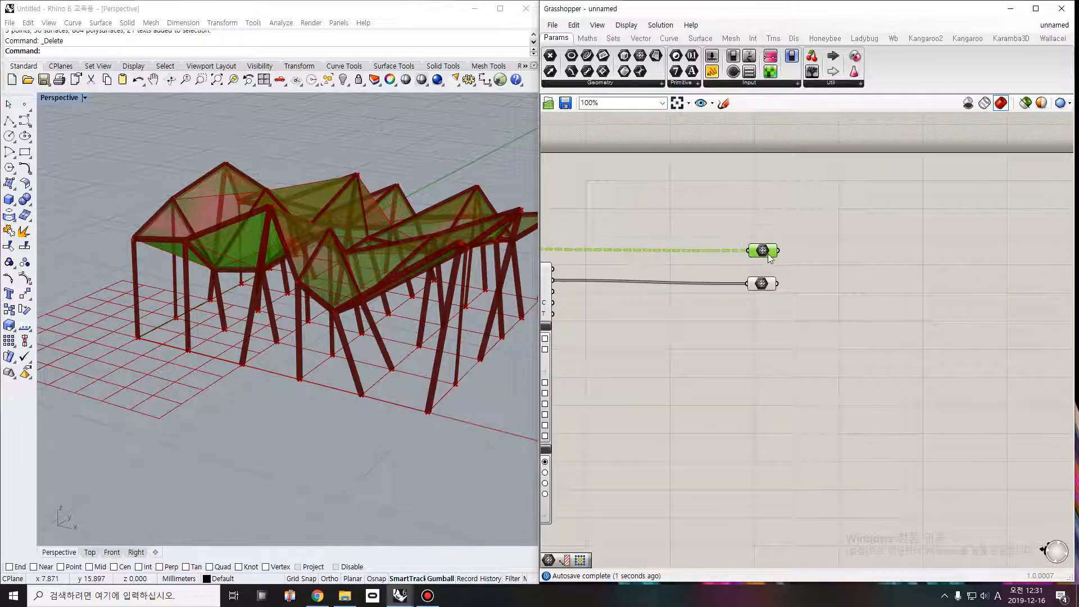
{"action": "scroll", "coordinate": [765, 251], "scroll_direction": "up", "scroll_amount": 3}
{"action": "left_click_drag", "start_coordinate": [773, 309], "coordinate": [763, 311]}
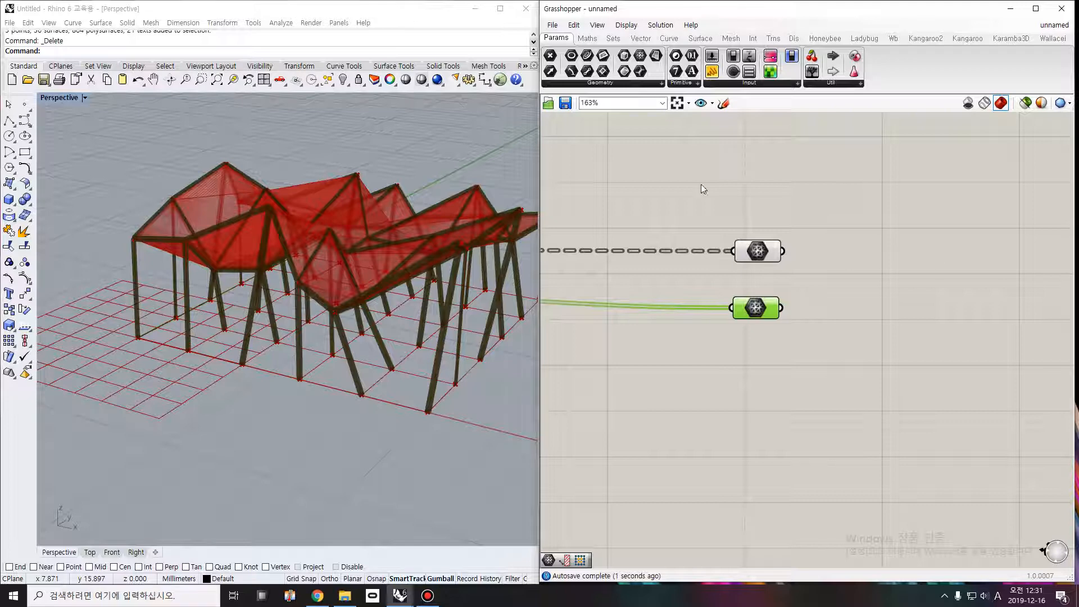
Place a text panel beside the roof surface Mesh container, connect the container's output to it, and position the panel above the container
{"action": "mouse_move", "coordinate": [748, 249]}
{"action": "scroll", "coordinate": [777, 250], "scroll_direction": "up", "scroll_amount": 3}
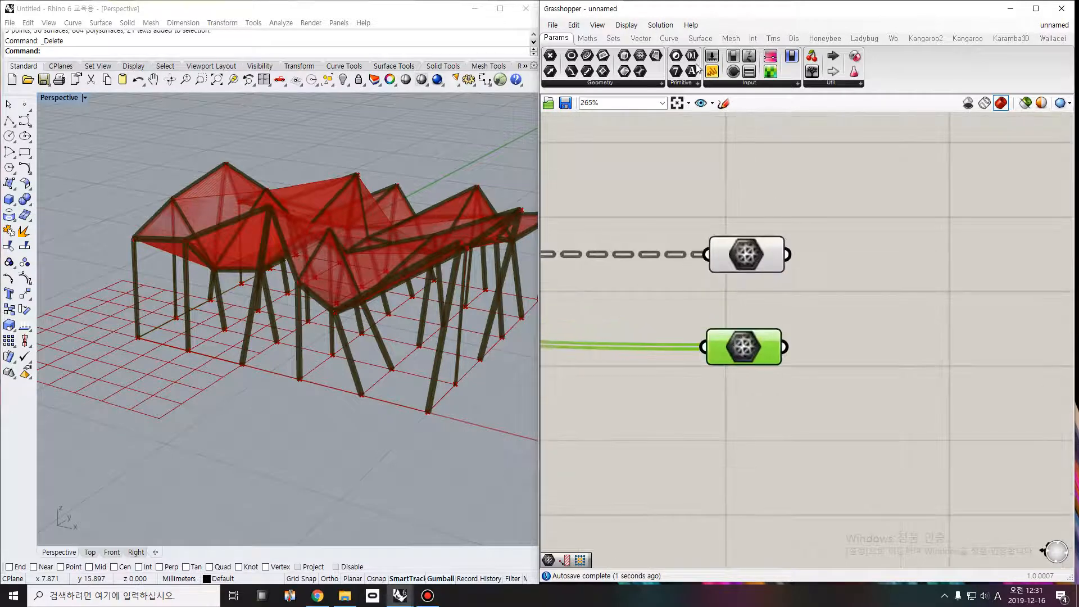
{"action": "left_click_drag", "start_coordinate": [697, 67], "coordinate": [949, 204]}
{"action": "right_click_drag", "start_coordinate": [895, 227], "coordinate": [821, 268]}
{"action": "left_click_drag", "start_coordinate": [775, 255], "coordinate": [712, 296]}
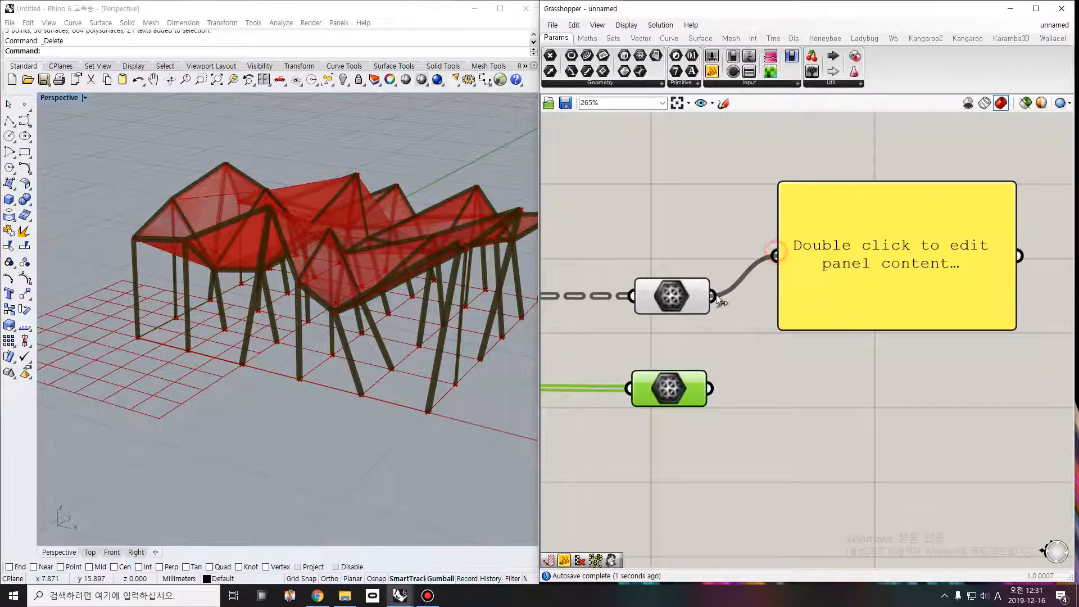
{"action": "left_click_drag", "start_coordinate": [848, 337], "coordinate": [879, 227]}
{"action": "scroll", "coordinate": [798, 303], "scroll_direction": "down", "scroll_amount": 3}
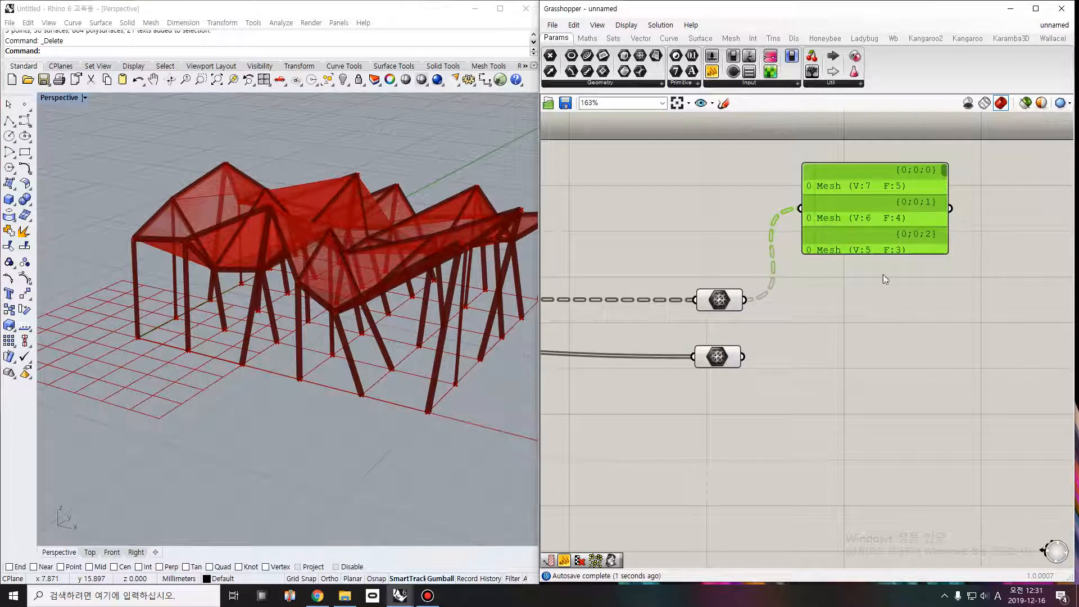
Duplicate the panel below the Mesh containers and connect the Beam View's Mesh container output to the copy
{"action": "left_click_drag", "start_coordinate": [891, 229], "coordinate": [904, 427], "text": "alt"}
{"action": "left_click_drag", "start_coordinate": [743, 356], "coordinate": [812, 406]}
{"action": "left_click", "coordinate": [765, 436]}
{"action": "left_click_drag", "start_coordinate": [958, 371], "coordinate": [952, 332]}
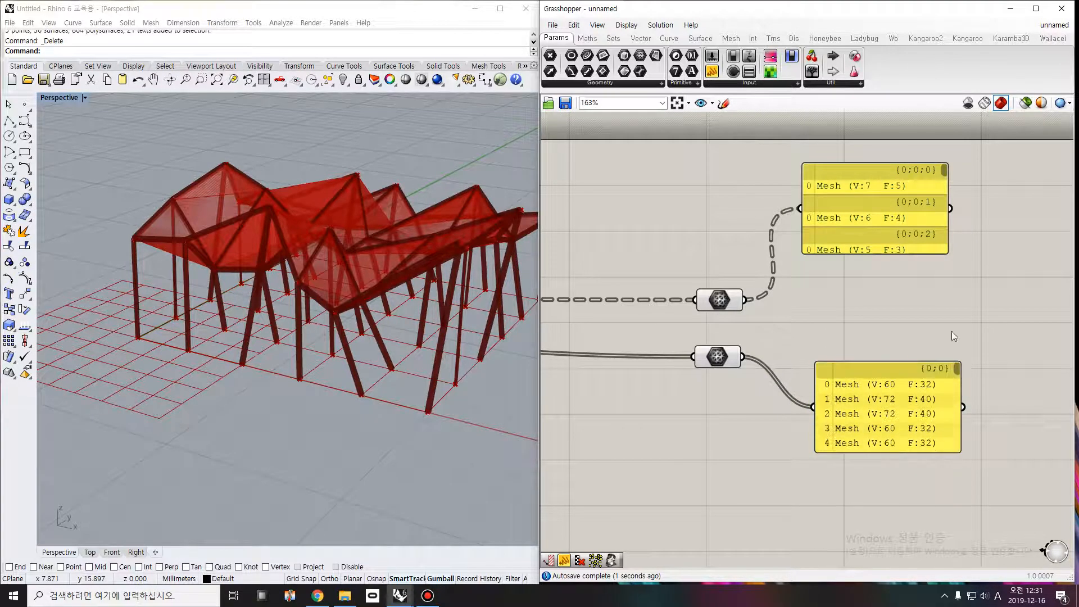
{"action": "left_click", "coordinate": [878, 226]}
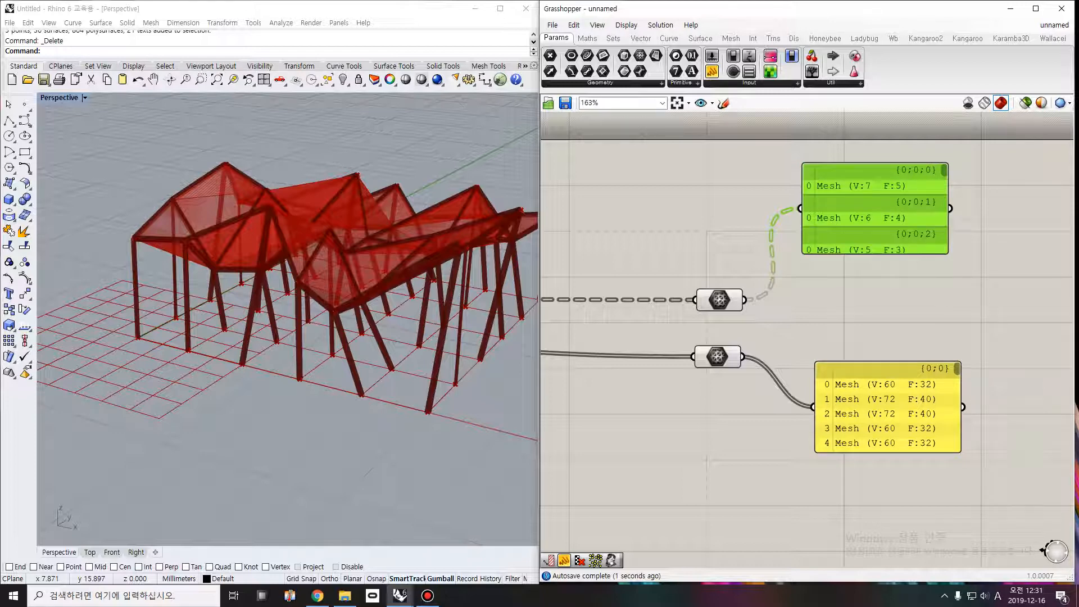
{"action": "left_click", "coordinate": [791, 291]}
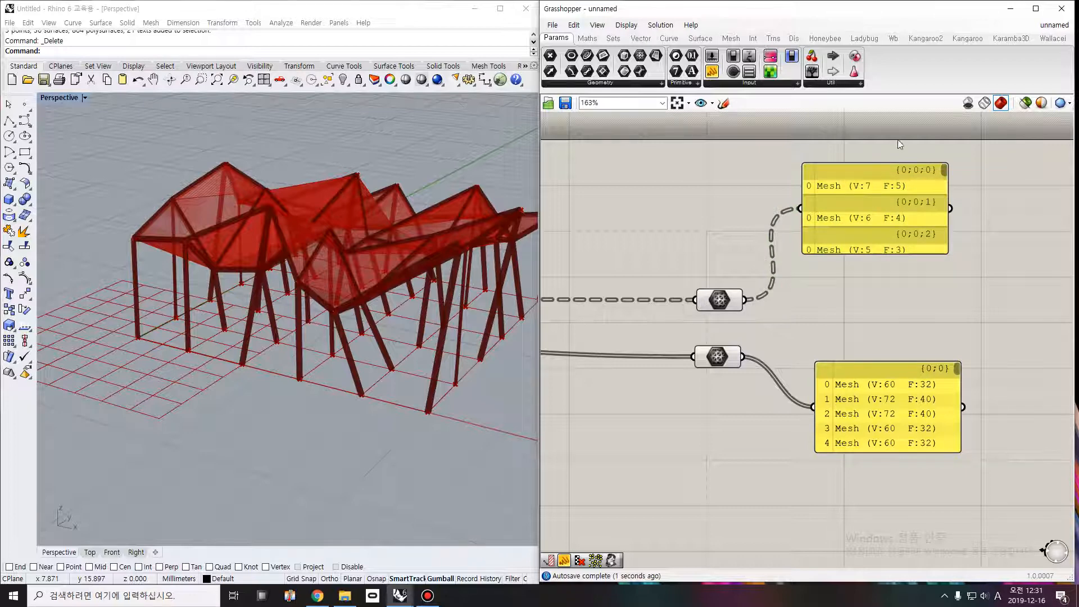
Add a Merge component and an Entwine component between the two mesh panels
{"action": "scroll", "coordinate": [898, 140], "scroll_direction": "up", "scroll_amount": 2}
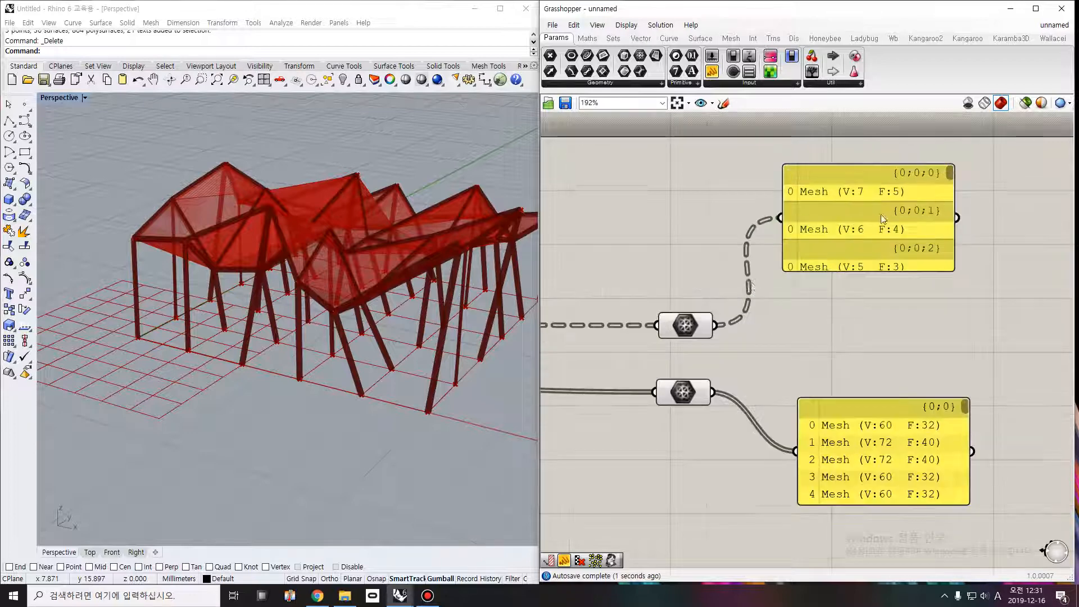
{"action": "double_click", "coordinate": [829, 309]}
{"action": "type", "text": "merge"}
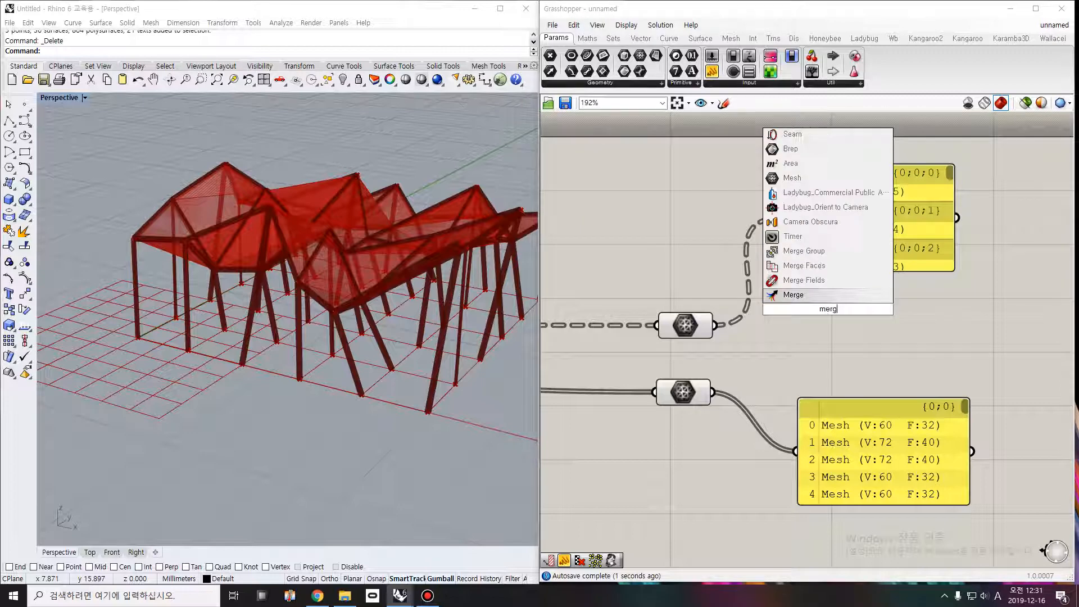
{"action": "key", "text": "Return"}
{"action": "double_click", "coordinate": [849, 374]}
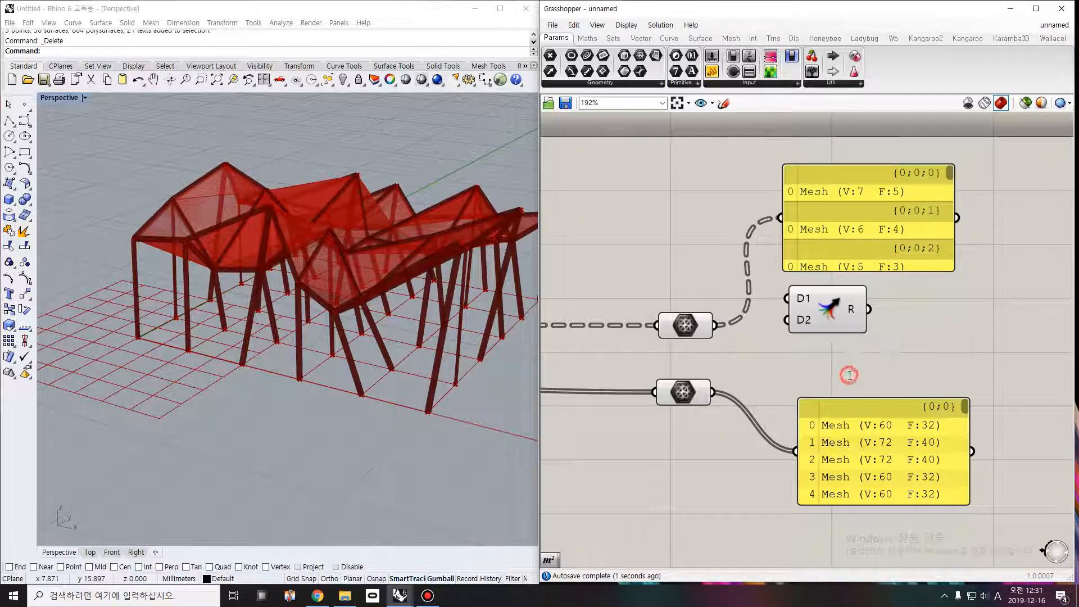
{"action": "type", "text": "entwine"}
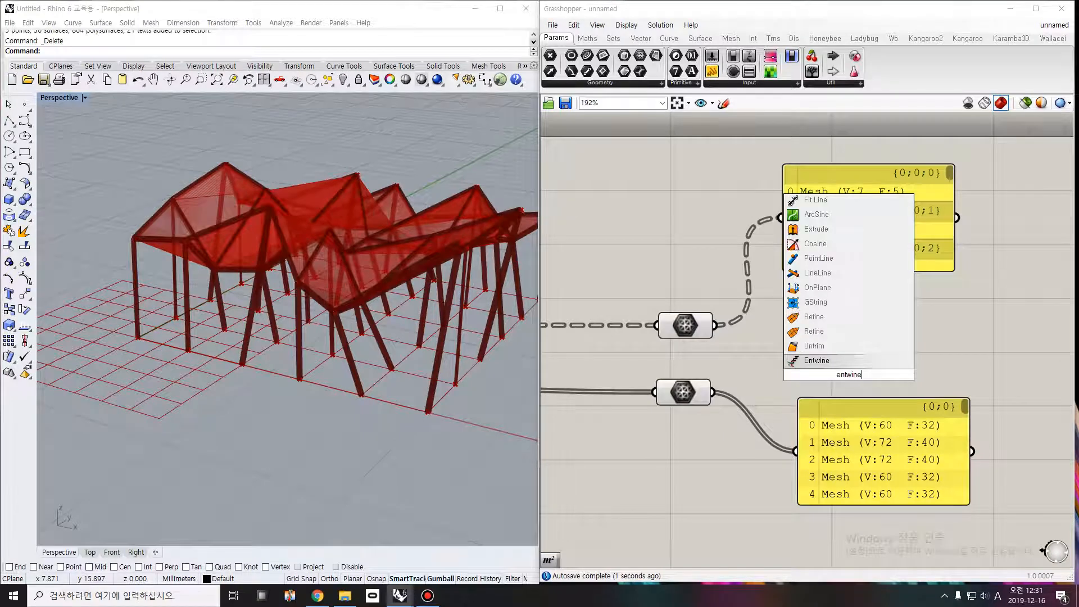
{"action": "key", "text": "Return"}
Remove the Entwine component's third input, leaving {0;0} and {0;1}, and space Merge and Entwine apart between the panels
{"action": "scroll", "coordinate": [851, 382], "scroll_direction": "up", "scroll_amount": 5}
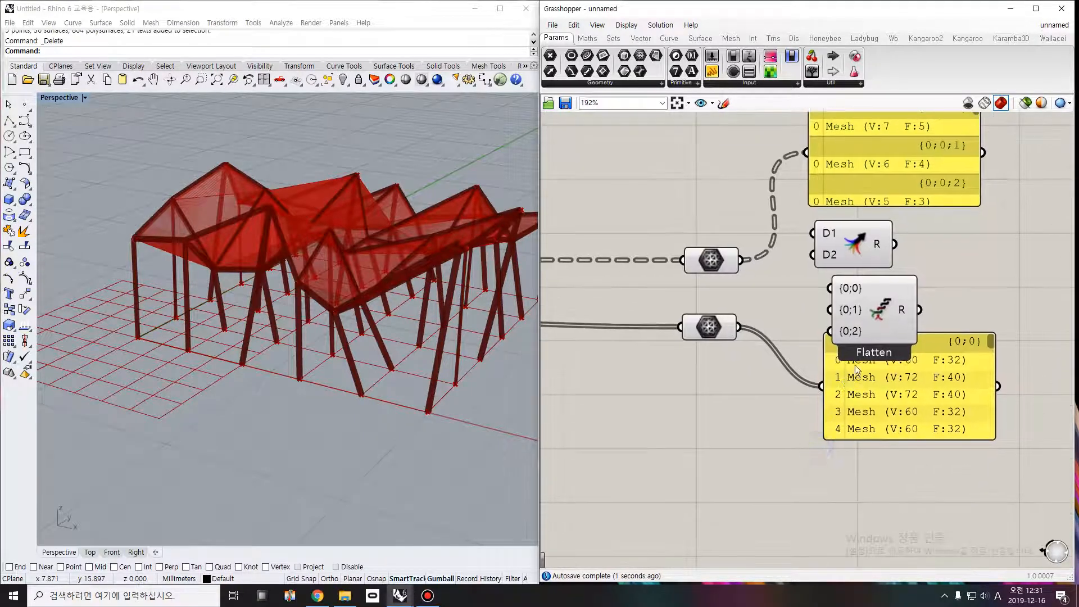
{"action": "left_click", "coordinate": [868, 335]}
{"action": "scroll", "coordinate": [893, 393], "scroll_direction": "down", "scroll_amount": 3}
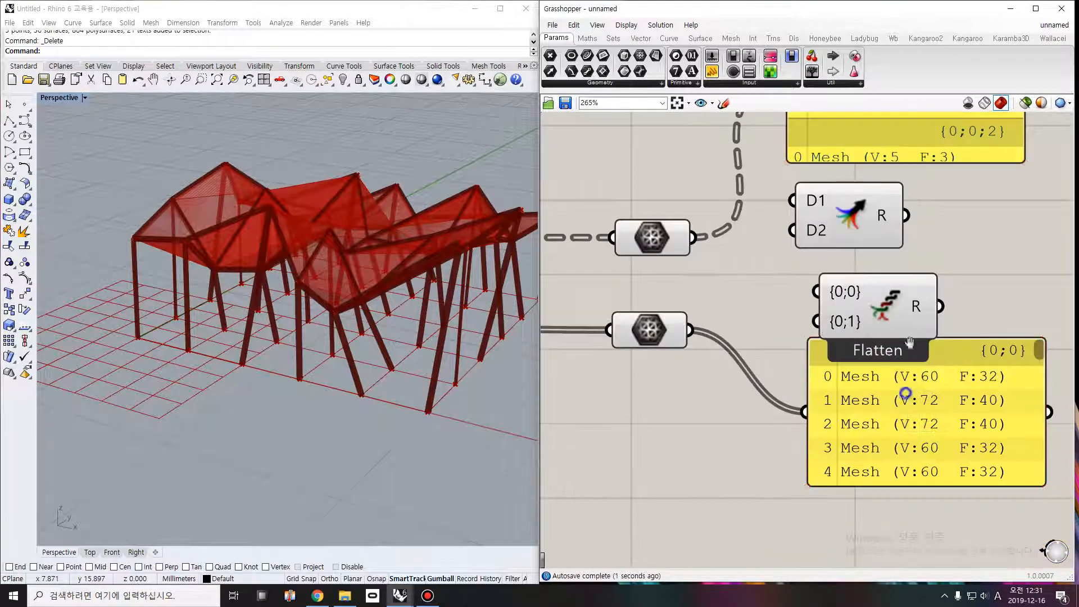
{"action": "left_click", "coordinate": [907, 360]}
{"action": "scroll", "coordinate": [899, 454], "scroll_direction": "down", "scroll_amount": 1}
{"action": "left_click_drag", "start_coordinate": [893, 236], "coordinate": [883, 264]}
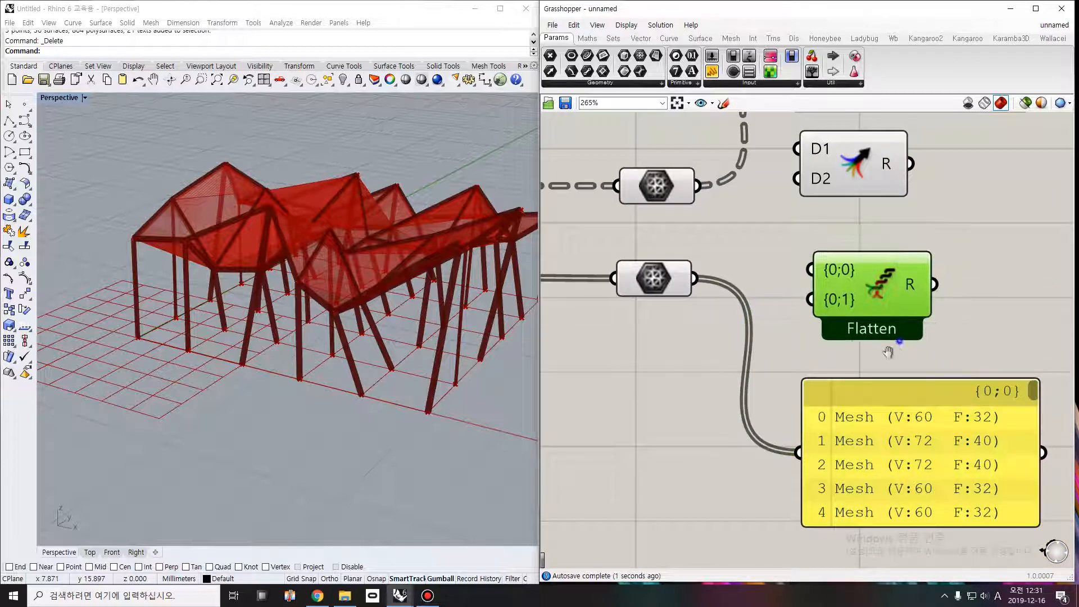
{"action": "right_click_drag", "start_coordinate": [888, 349], "coordinate": [813, 427]}
{"action": "left_click_drag", "start_coordinate": [767, 264], "coordinate": [790, 268]}
{"action": "right_click_drag", "start_coordinate": [752, 262], "coordinate": [779, 319]}
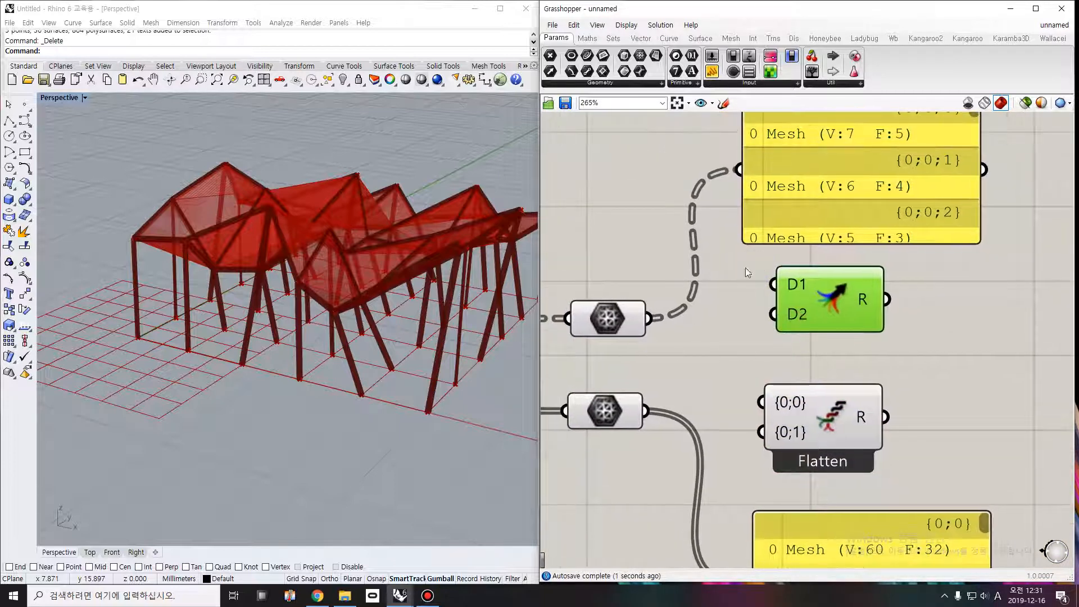
Compare the data paths in the two panels and try flattening the data in the roof surface Mesh container
{"action": "right_click_drag", "start_coordinate": [885, 203], "coordinate": [866, 248]}
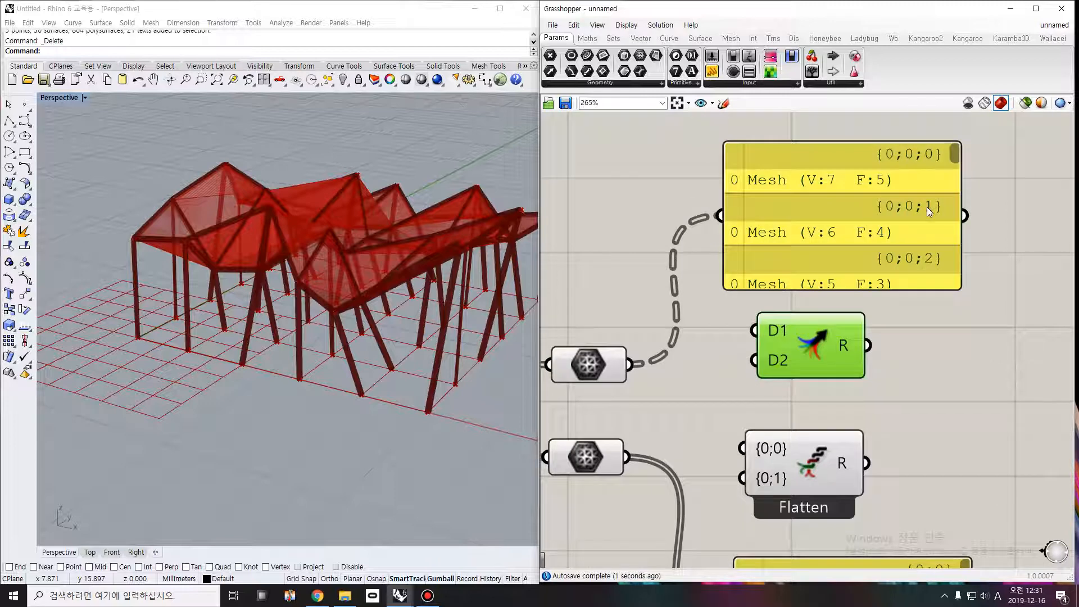
{"action": "right_click_drag", "start_coordinate": [876, 322], "coordinate": [847, 188]}
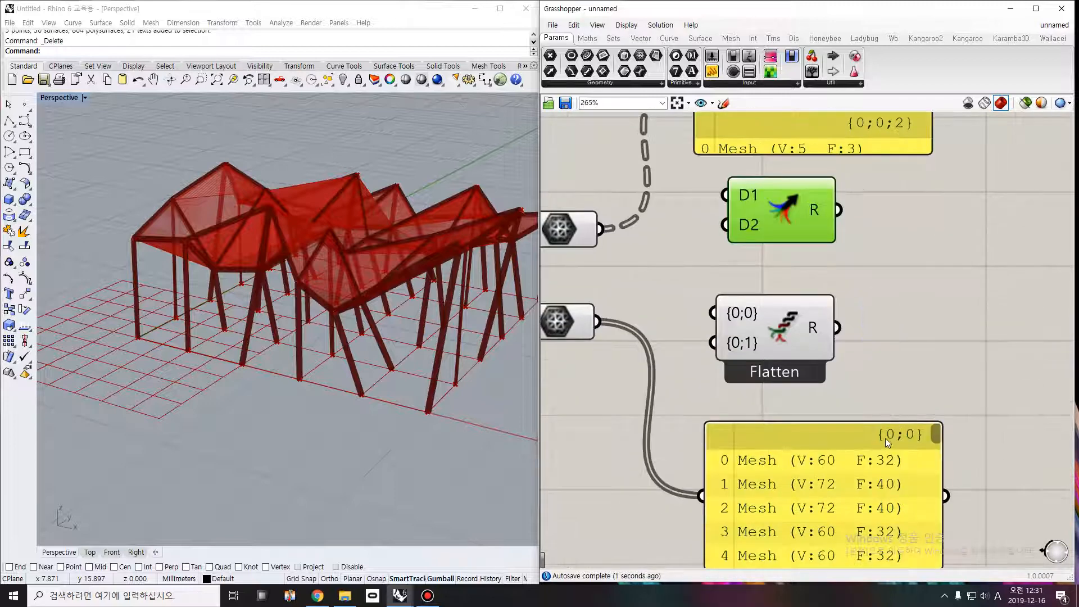
{"action": "right_click_drag", "start_coordinate": [709, 246], "coordinate": [766, 366]}
{"action": "scroll", "coordinate": [686, 364], "scroll_direction": "down", "scroll_amount": 2}
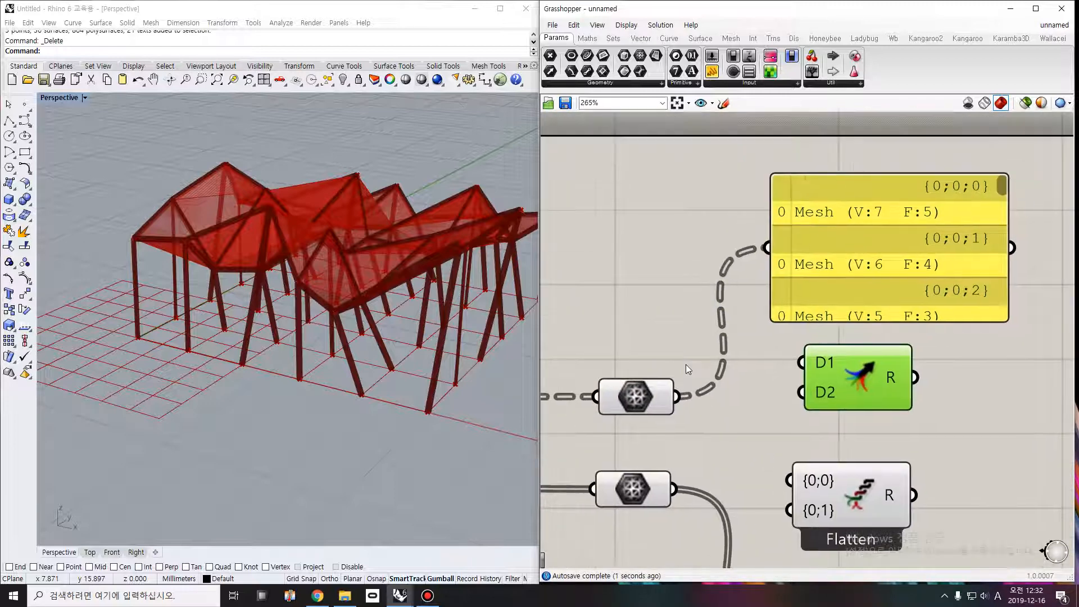
{"action": "scroll", "coordinate": [669, 382], "scroll_direction": "down", "scroll_amount": 1}
{"action": "right_click", "coordinate": [662, 387]}
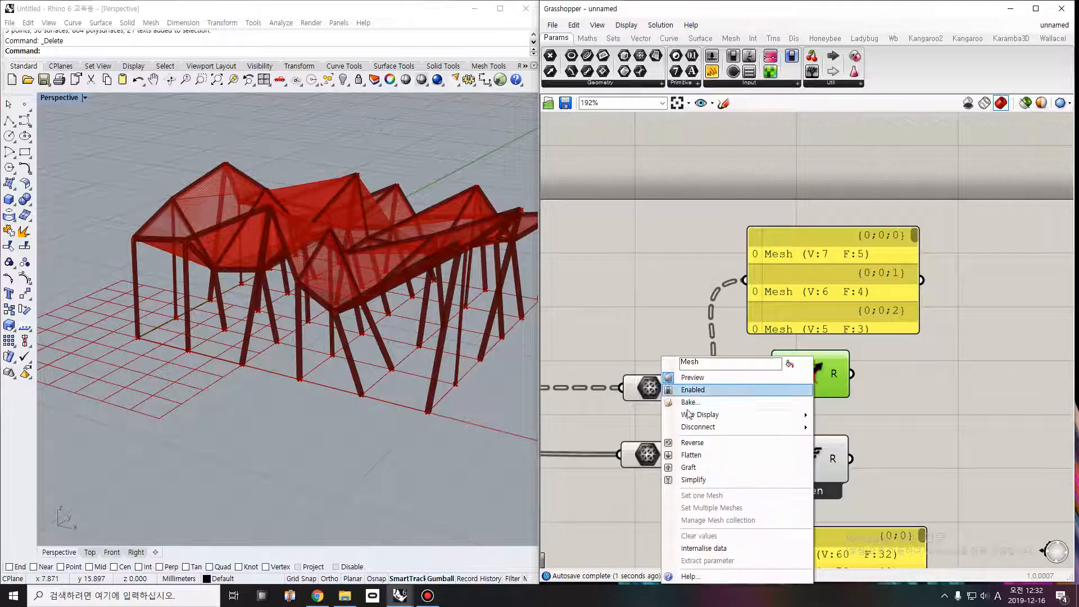
{"action": "left_click", "coordinate": [705, 458]}
{"action": "right_click_drag", "start_coordinate": [736, 404], "coordinate": [705, 282]}
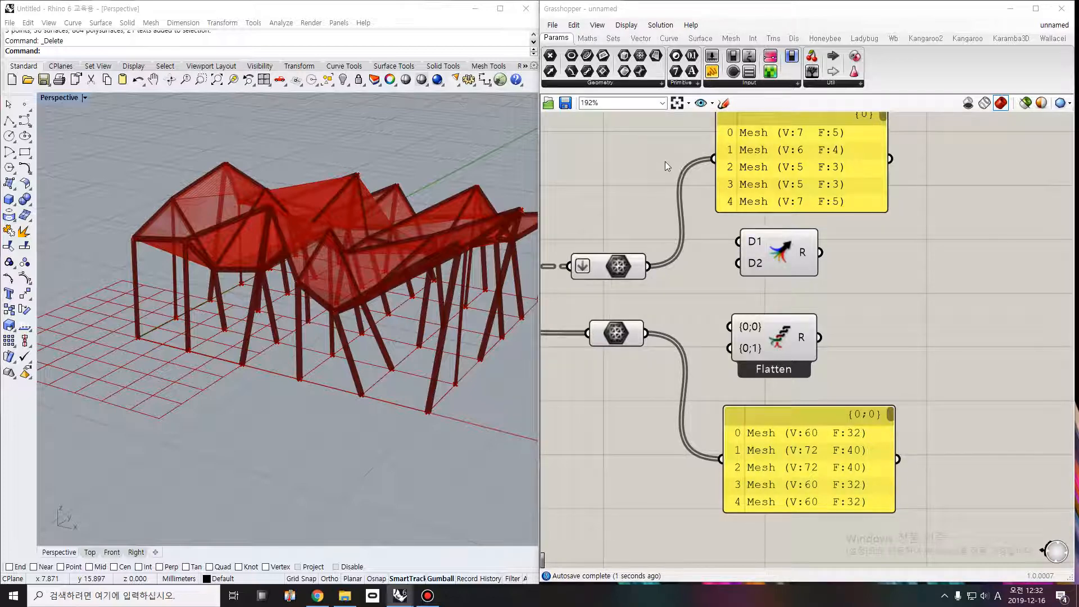
{"action": "right_click_drag", "start_coordinate": [654, 296], "coordinate": [734, 328]}
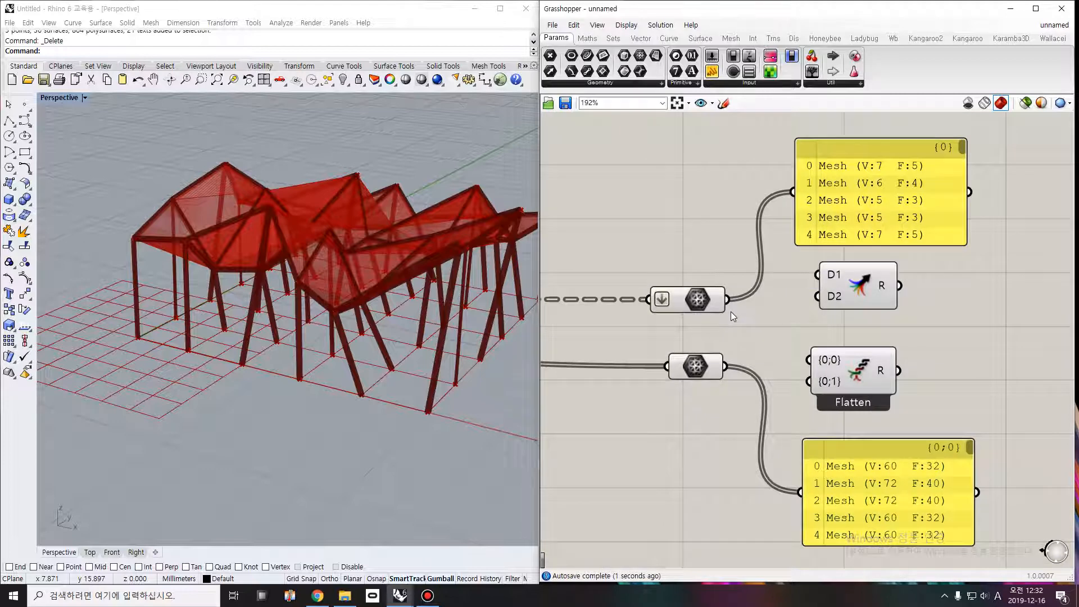
{"action": "left_click", "coordinate": [730, 307]}
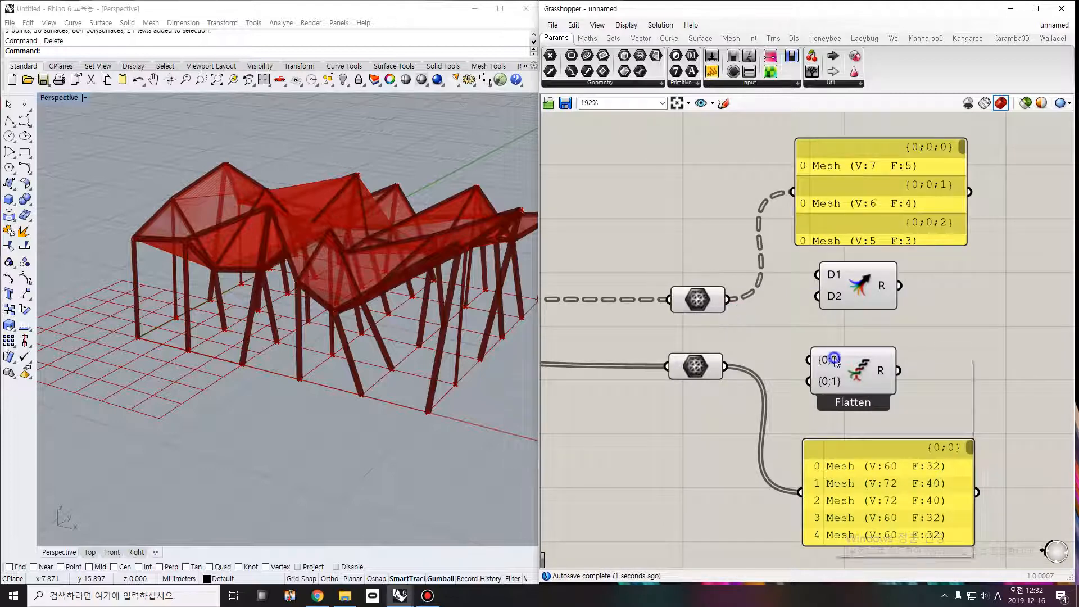
Flatten Entwine's {0;0} input, connect the roof surface Mesh container to it, and connect the Beam View's Mesh container to {0;1}
{"action": "right_click", "coordinate": [814, 354]}
{"action": "left_click", "coordinate": [875, 427]}
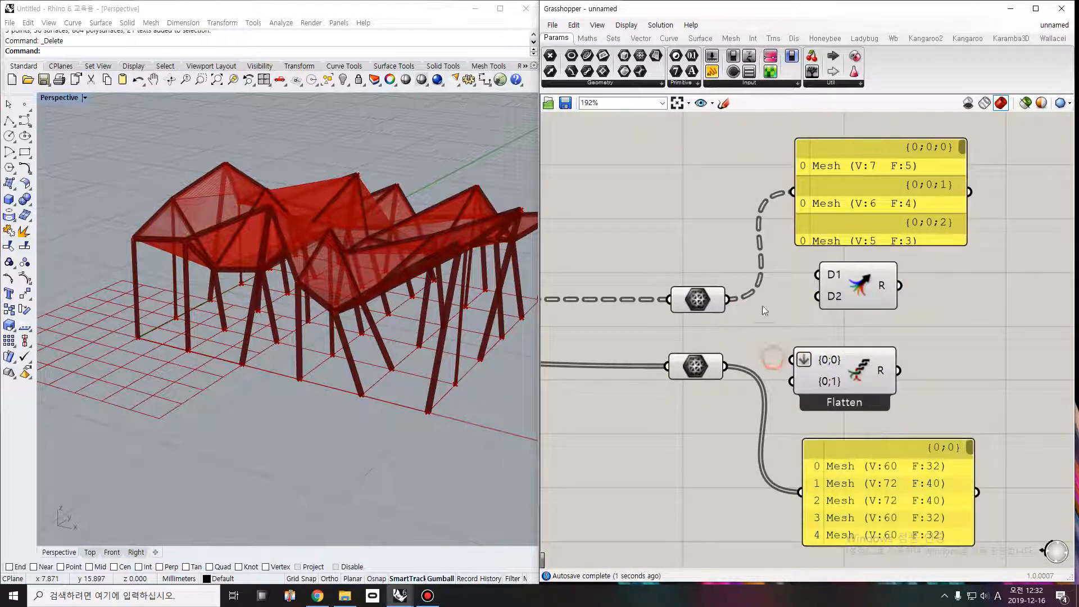
{"action": "left_click_drag", "start_coordinate": [729, 299], "coordinate": [792, 359]}
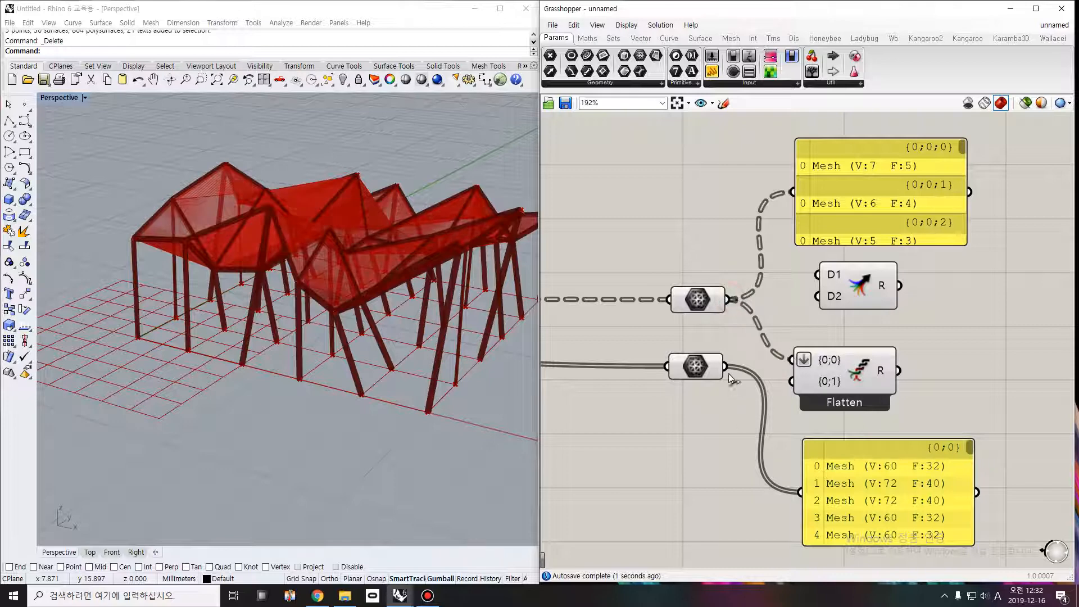
{"action": "left_click", "coordinate": [706, 370]}
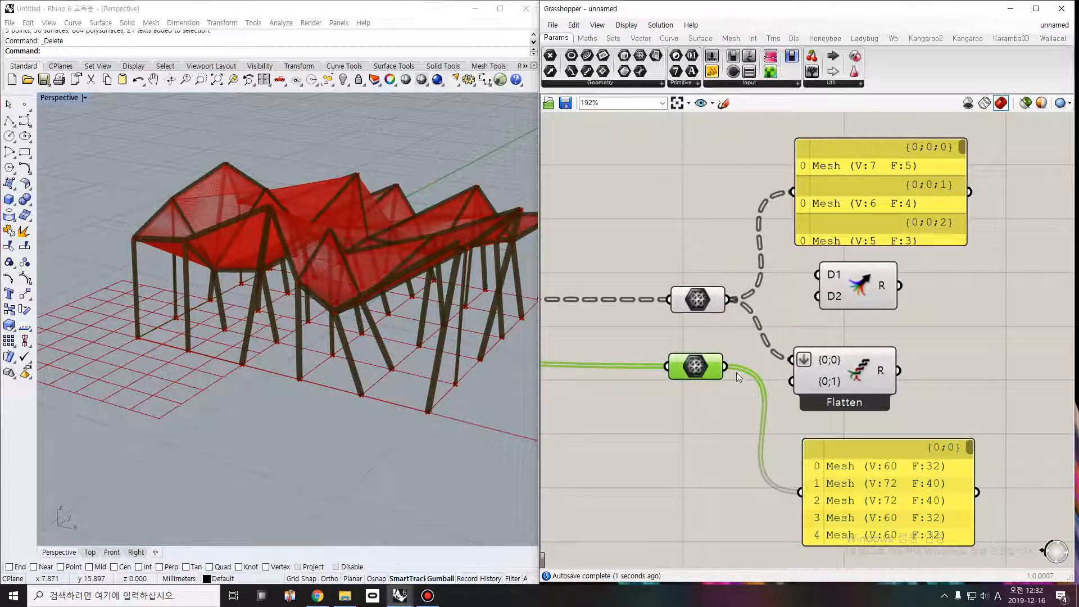
{"action": "left_click_drag", "start_coordinate": [729, 371], "coordinate": [791, 382]}
{"action": "left_click", "coordinate": [779, 416]}
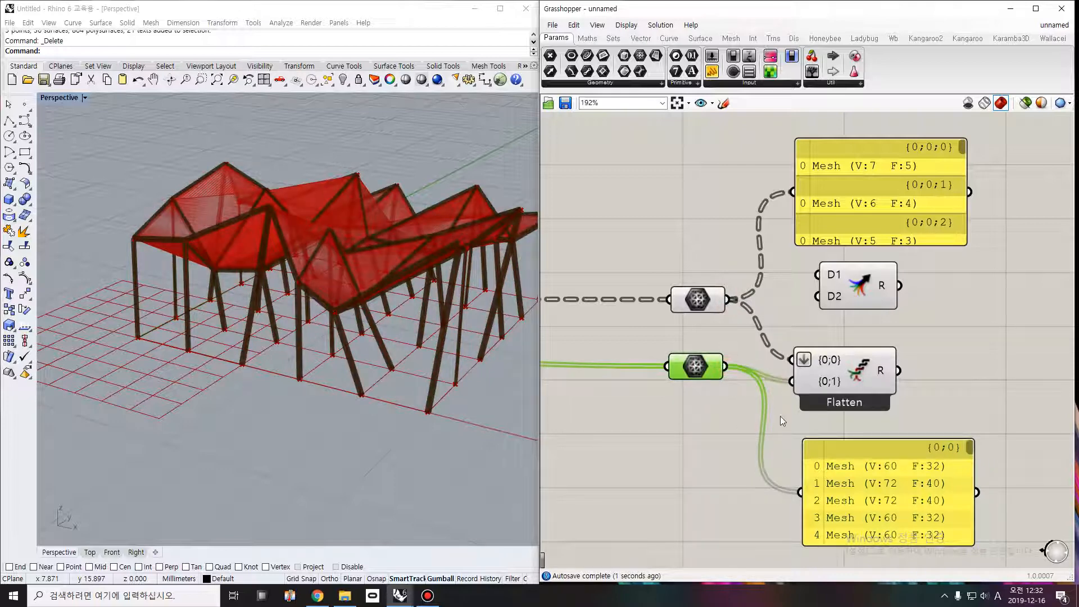
Copy the roof mesh panel, place the copy beyond the other panels, and connect Entwine's R output to it
{"action": "right_click_drag", "start_coordinate": [863, 365], "coordinate": [750, 389]}
{"action": "left_click", "coordinate": [749, 390]}
{"action": "left_click", "coordinate": [798, 232]}
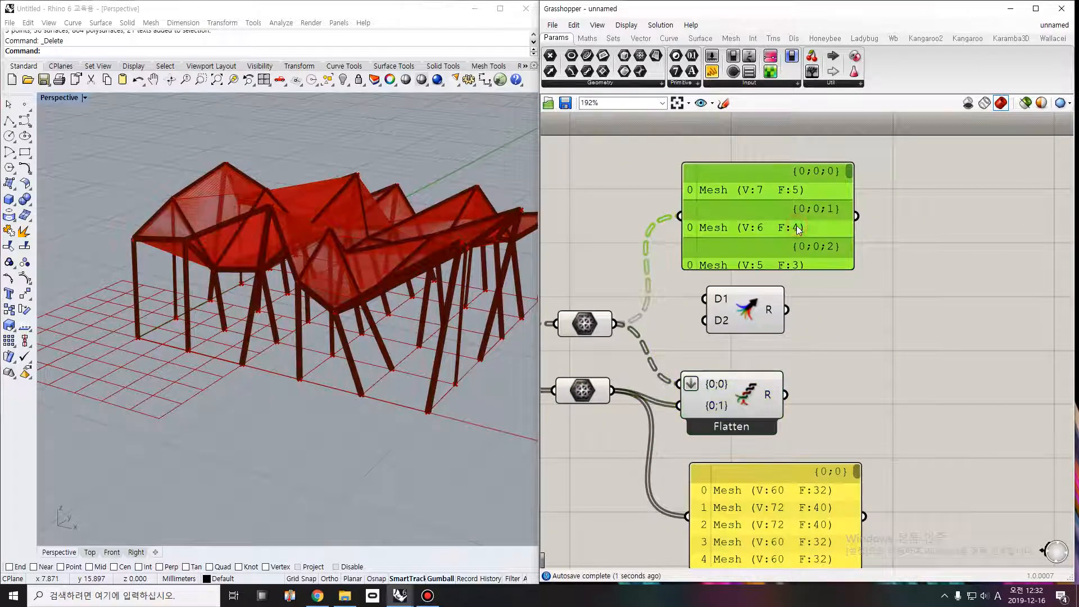
{"action": "key", "text": "Delete"}
{"action": "key", "text": "ctrl+z"}
{"action": "key", "text": "ctrl+v"}
{"action": "left_click_drag", "start_coordinate": [773, 256], "coordinate": [997, 250]}
{"action": "left_click_drag", "start_coordinate": [914, 220], "coordinate": [785, 393]}
{"action": "right_click_drag", "start_coordinate": [1040, 292], "coordinate": [890, 325]}
{"action": "mouse_move", "coordinate": [932, 206]}
{"action": "left_mouse_down"}
{"action": "mouse_move", "coordinate": [933, 312]}
{"action": "mouse_move", "coordinate": [925, 193]}
{"action": "left_mouse_up"}
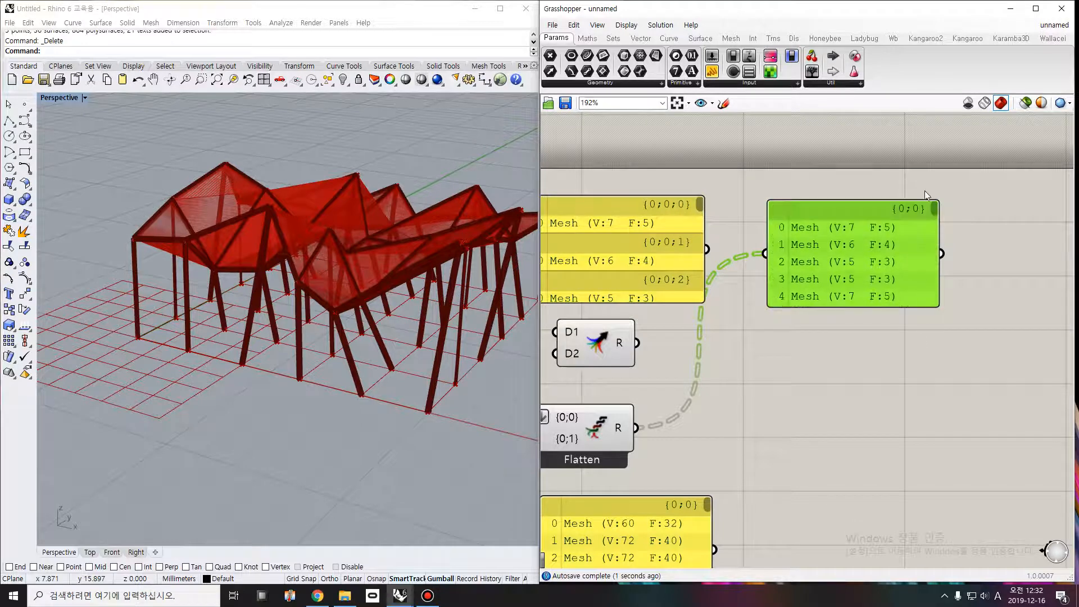
Compare the Entwine result panel's data paths with those of the roof and beam mesh panels
{"action": "right_click_drag", "start_coordinate": [723, 323], "coordinate": [903, 205]}
{"action": "scroll", "coordinate": [901, 205], "scroll_direction": "down", "scroll_amount": 3}
{"action": "mouse_move", "coordinate": [890, 322]}
{"action": "left_mouse_down"}
{"action": "mouse_move", "coordinate": [889, 378]}
{"action": "mouse_move", "coordinate": [891, 337]}
{"action": "left_mouse_up"}
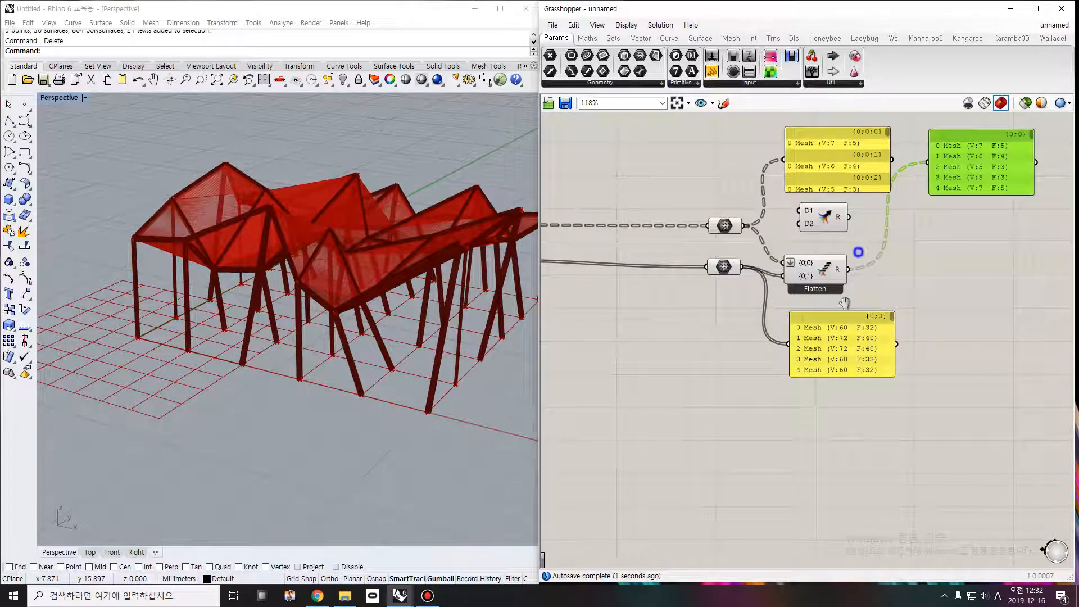
{"action": "scroll", "coordinate": [867, 304], "scroll_direction": "up", "scroll_amount": 3}
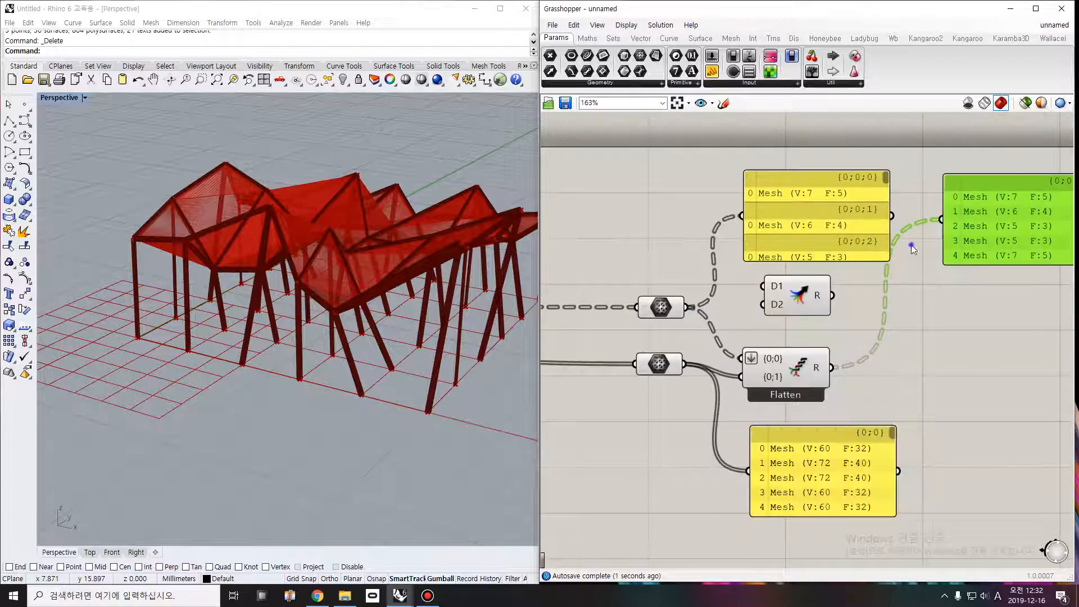
{"action": "right_click_drag", "start_coordinate": [1008, 174], "coordinate": [924, 206]}
{"action": "right_click_drag", "start_coordinate": [717, 381], "coordinate": [782, 336]}
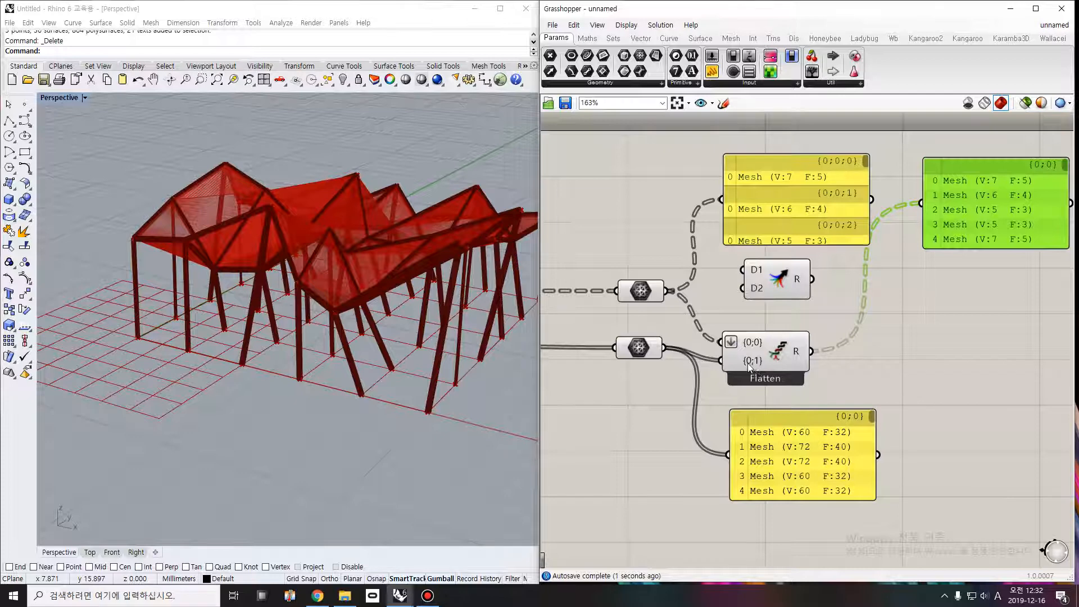
{"action": "left_click", "coordinate": [812, 436]}
{"action": "left_click", "coordinate": [760, 360]}
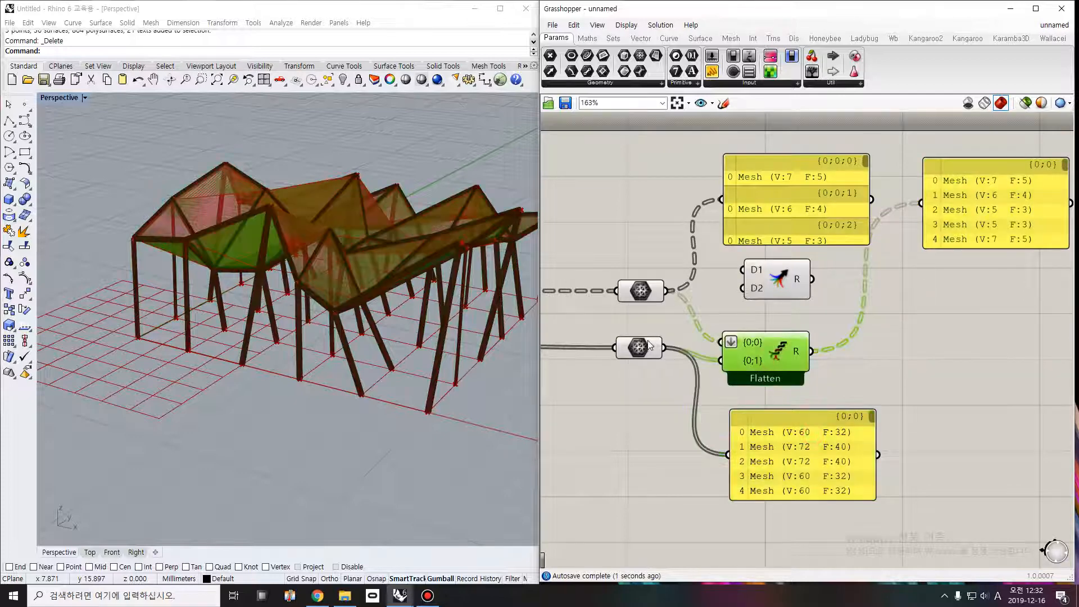
{"action": "left_click", "coordinate": [647, 347]}
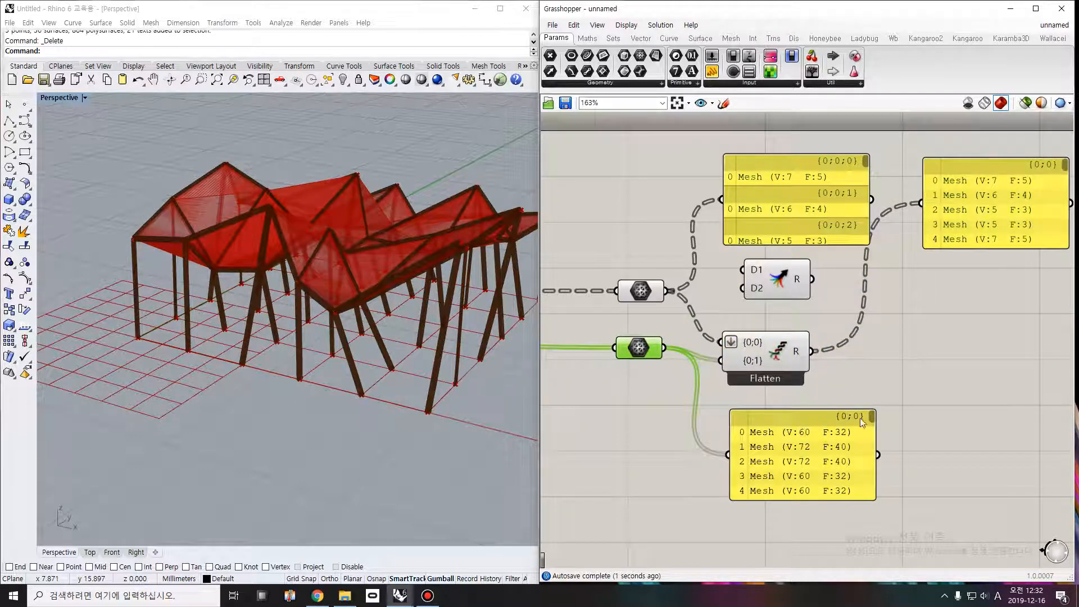
{"action": "left_click_drag", "start_coordinate": [868, 418], "coordinate": [867, 466]}
{"action": "scroll", "coordinate": [870, 470], "scroll_direction": "up", "scroll_amount": 5}
{"action": "right_click_drag", "start_coordinate": [808, 169], "coordinate": [718, 238]}
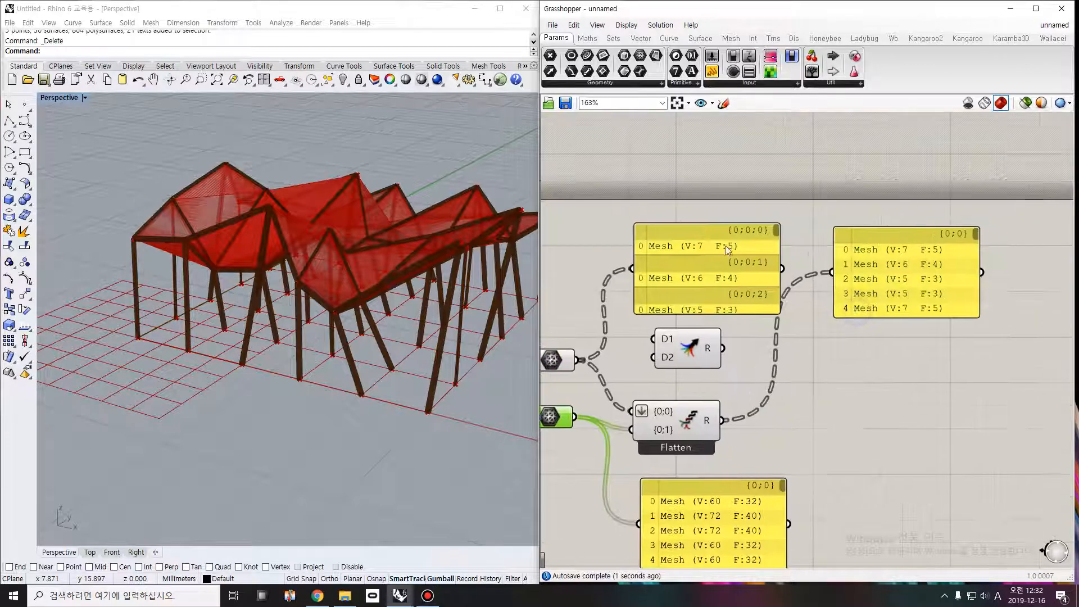
{"action": "left_click", "coordinate": [718, 237]}
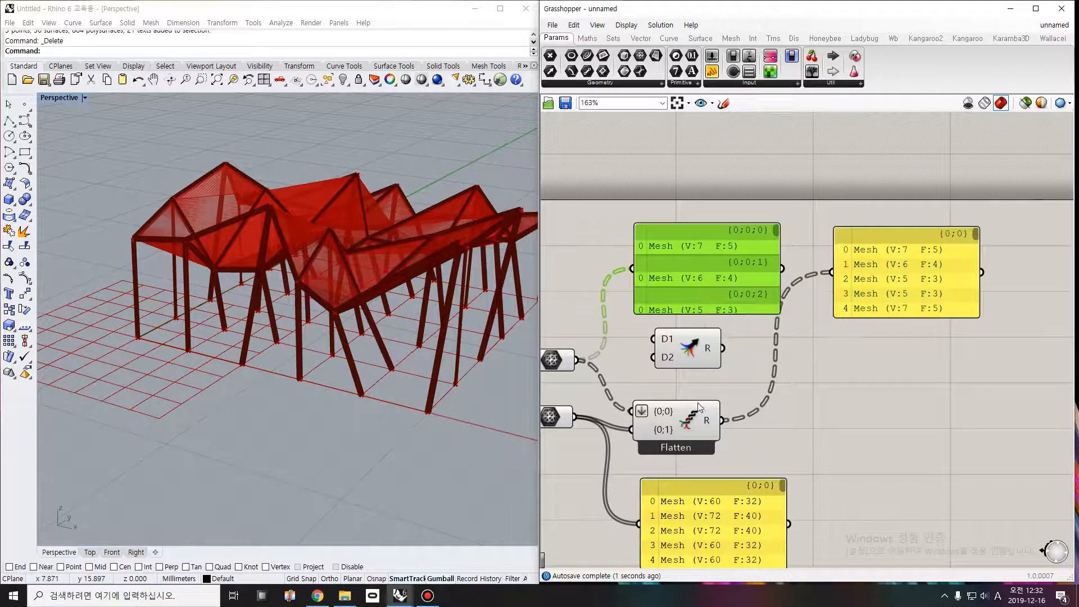
{"action": "left_click", "coordinate": [682, 359]}
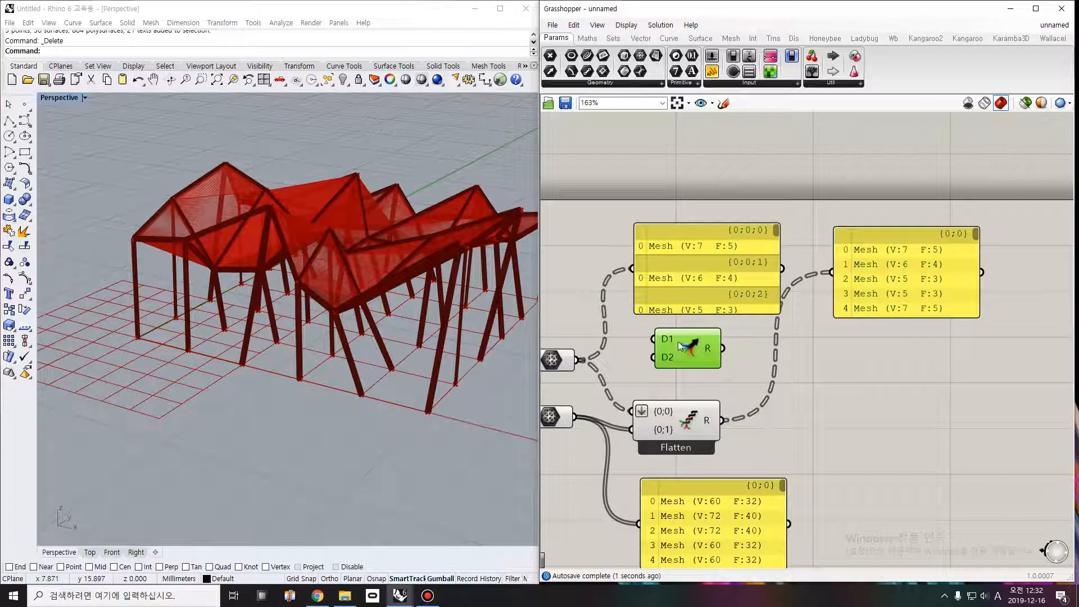
Delete the unused Merge component and move Entwine up between the roof mesh panel and the beam mesh panel
{"action": "key", "text": "Delete"}
{"action": "left_click", "coordinate": [699, 279]}
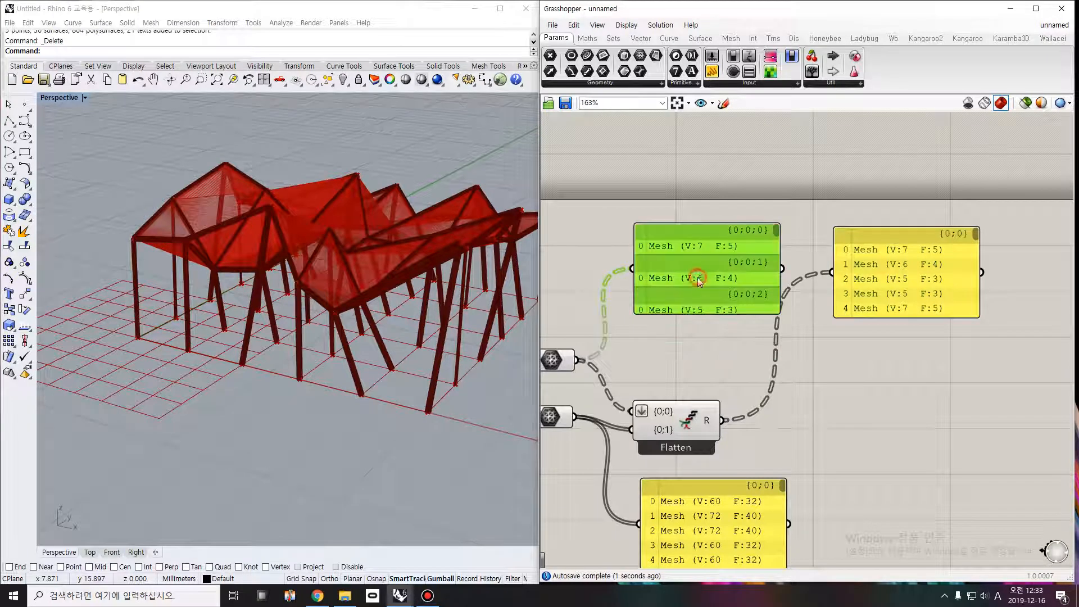
{"action": "right_click_drag", "start_coordinate": [691, 413], "coordinate": [737, 378]}
{"action": "left_click_drag", "start_coordinate": [716, 396], "coordinate": [719, 358]}
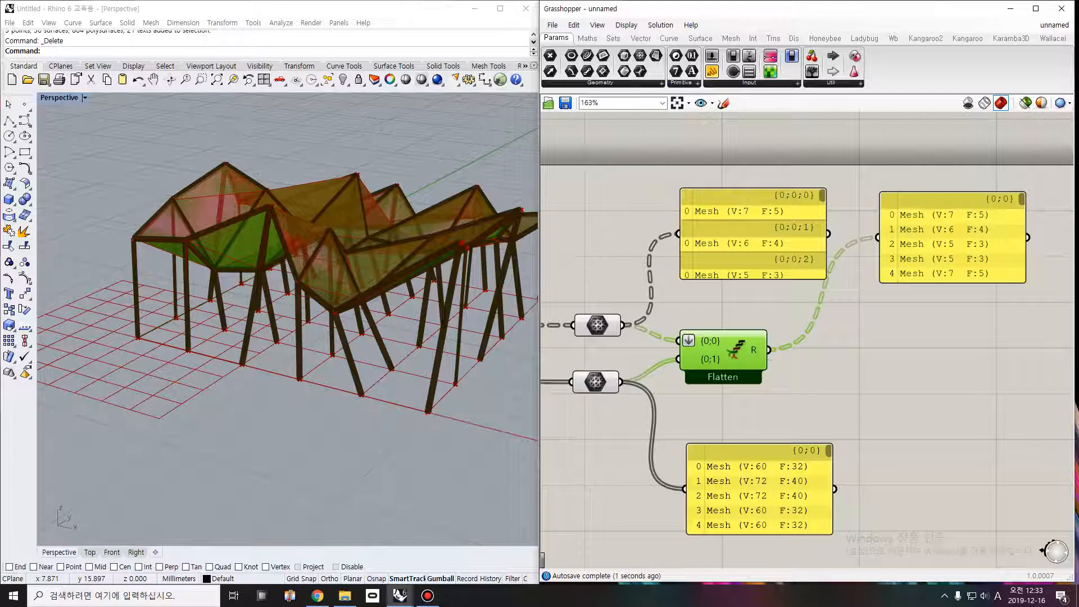
{"action": "right_click_drag", "start_coordinate": [941, 330], "coordinate": [846, 328]}
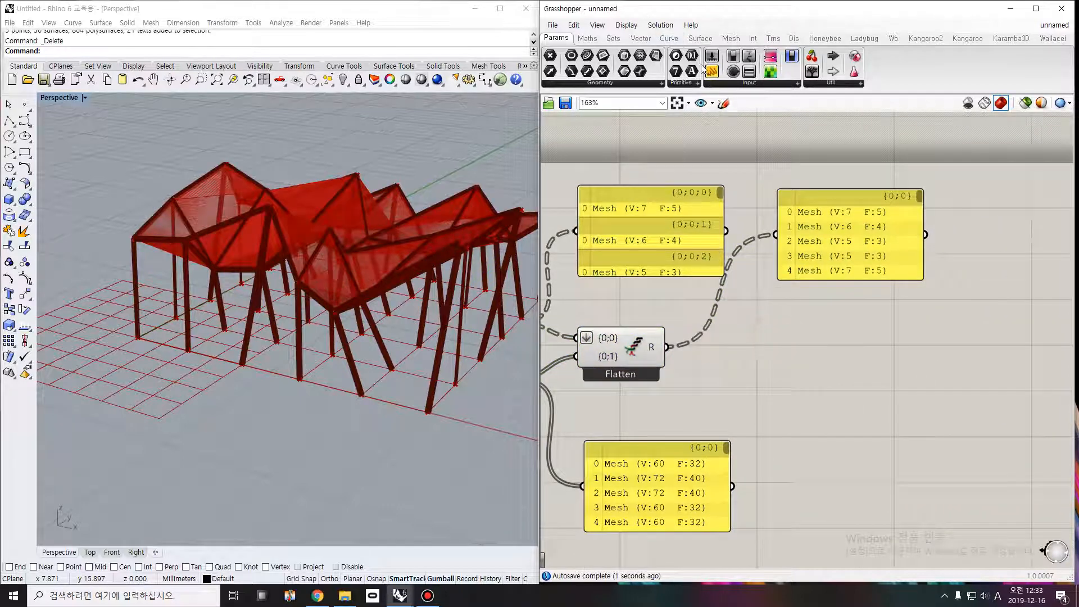
Place a Geometry container beside Entwine and rename it Phenotype
{"action": "left_click", "coordinate": [604, 87]}
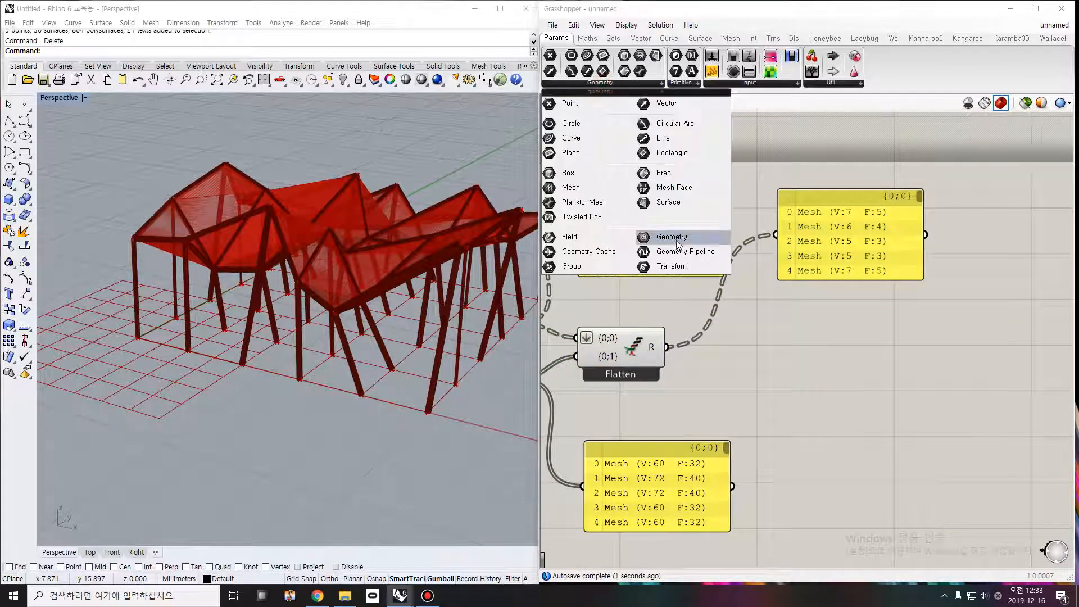
{"action": "left_click", "coordinate": [680, 235]}
{"action": "left_click", "coordinate": [784, 354]}
{"action": "right_click", "coordinate": [789, 354]}
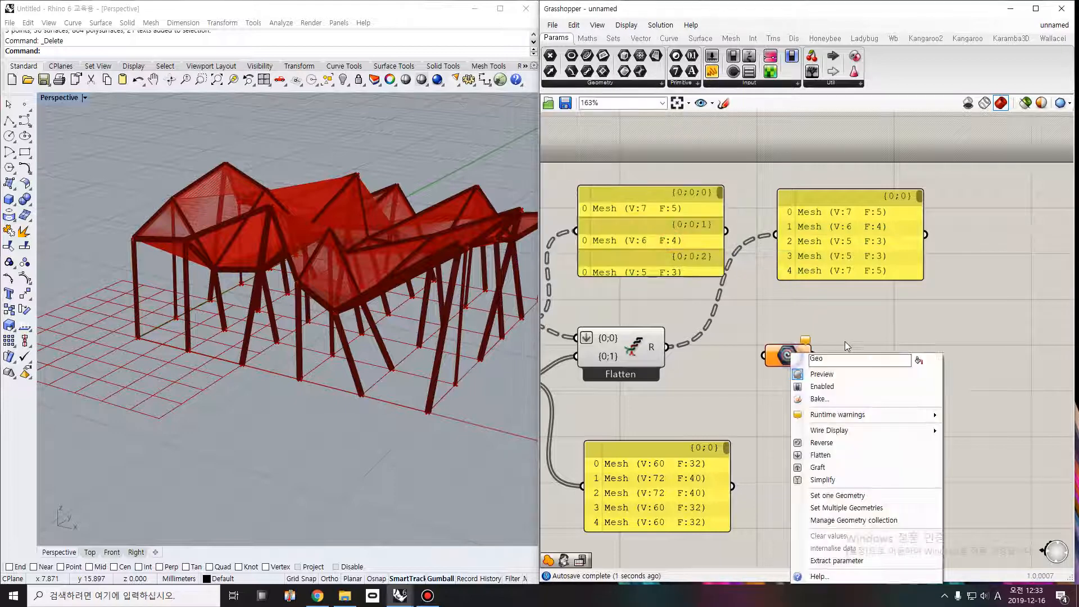
{"action": "left_click", "coordinate": [920, 360]}
{"action": "left_click_drag", "start_coordinate": [865, 359], "coordinate": [757, 334]}
{"action": "type", "text": "Phe"}
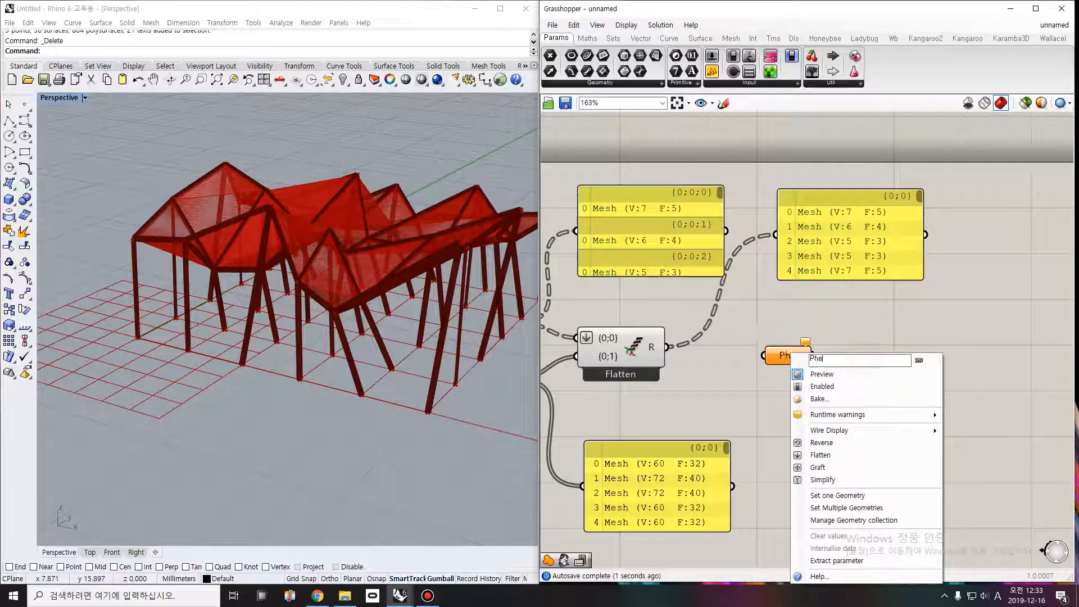
{"action": "type", "text": "notype"}
{"action": "key", "text": "Return"}
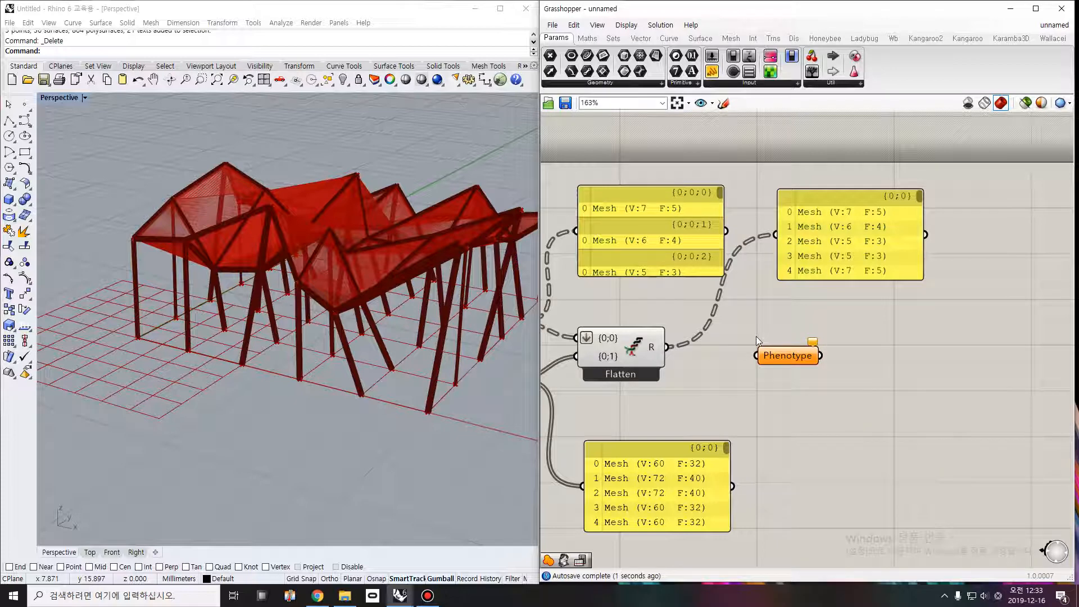
Connect Entwine's R output to the Phenotype container and set the container farther away from Entwine
{"action": "right_click", "coordinate": [788, 359]}
{"action": "left_click", "coordinate": [713, 389]}
{"action": "left_click_drag", "start_coordinate": [671, 352], "coordinate": [868, 353]}
{"action": "scroll", "coordinate": [865, 356], "scroll_direction": "down", "scroll_amount": 2}
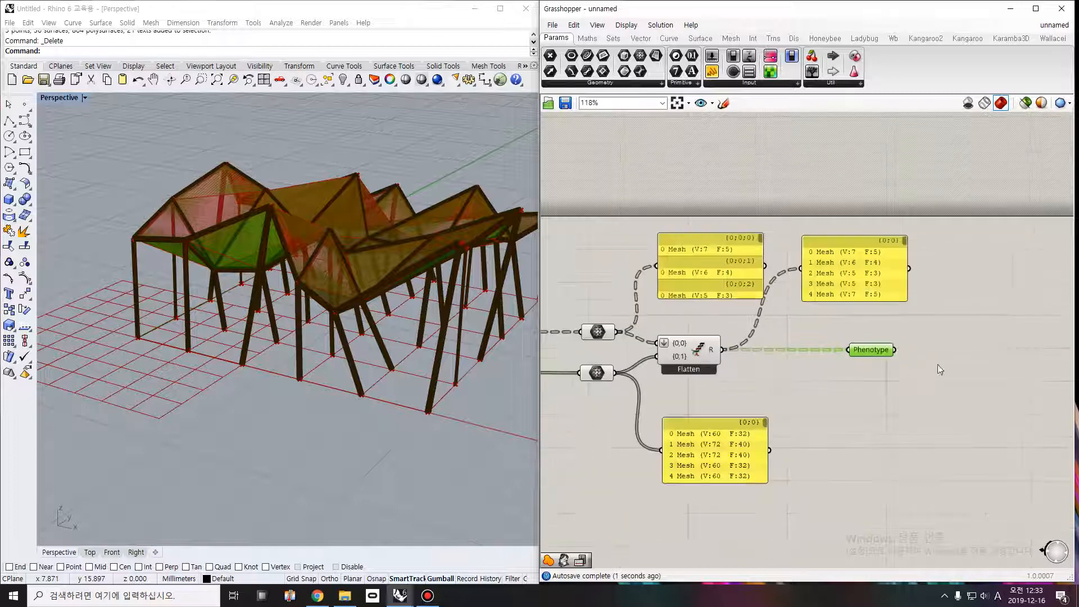
Add a Wallacei X component beyond the Phenotype container and connect the container to its Phenotype input
{"action": "right_click_drag", "start_coordinate": [890, 329], "coordinate": [701, 333]}
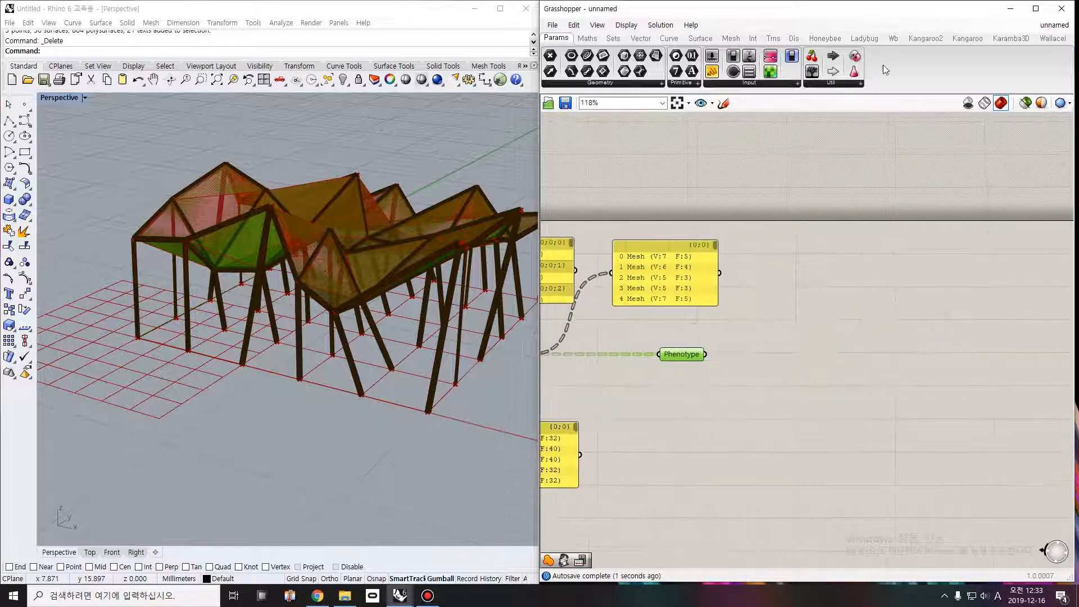
{"action": "left_click", "coordinate": [1052, 39]}
{"action": "left_click_drag", "start_coordinate": [586, 71], "coordinate": [833, 331]}
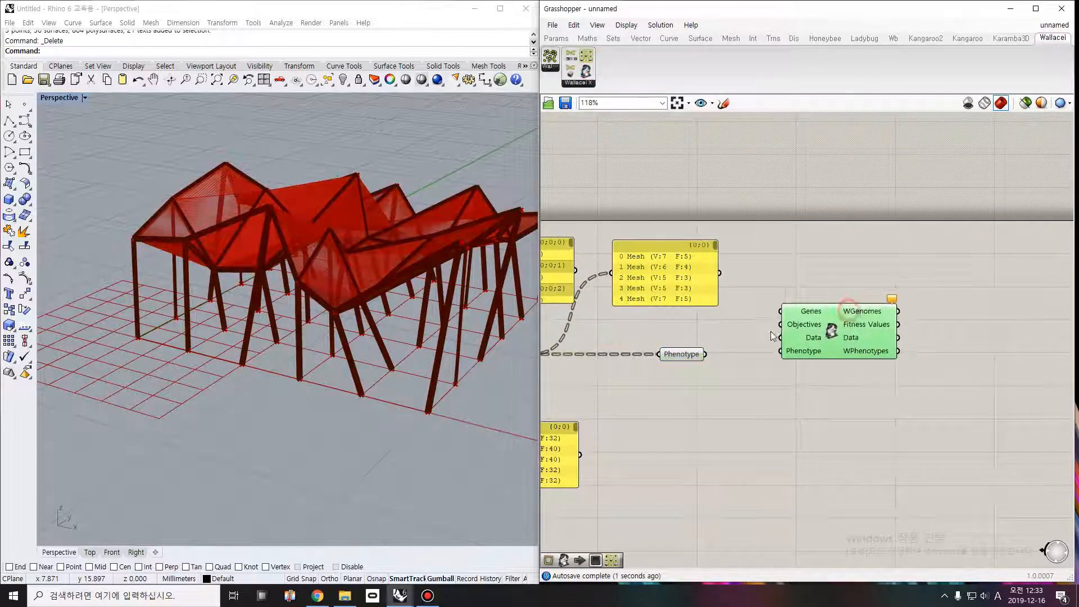
{"action": "left_click_drag", "start_coordinate": [705, 354], "coordinate": [868, 315]}
Move the roof mesh panel and the Entwine result panel together to below the beam mesh panel
{"action": "right_click_drag", "start_coordinate": [795, 332], "coordinate": [995, 314]}
{"action": "mouse_move", "coordinate": [916, 288]}
{"action": "left_mouse_down"}
{"action": "mouse_move", "coordinate": [846, 267]}
{"action": "mouse_move", "coordinate": [902, 279]}
{"action": "left_mouse_up"}
{"action": "left_click_drag", "start_coordinate": [912, 187], "coordinate": [726, 423]}
Move the Beam View component down and away from the Analyze component to free space beside its outputs
{"action": "scroll", "coordinate": [704, 219], "scroll_direction": "down", "scroll_amount": 2}
{"action": "right_click_drag", "start_coordinate": [814, 336], "coordinate": [897, 363]}
{"action": "scroll", "coordinate": [897, 363], "scroll_direction": "down", "scroll_amount": 2}
{"action": "right_click_drag", "start_coordinate": [677, 324], "coordinate": [813, 319]}
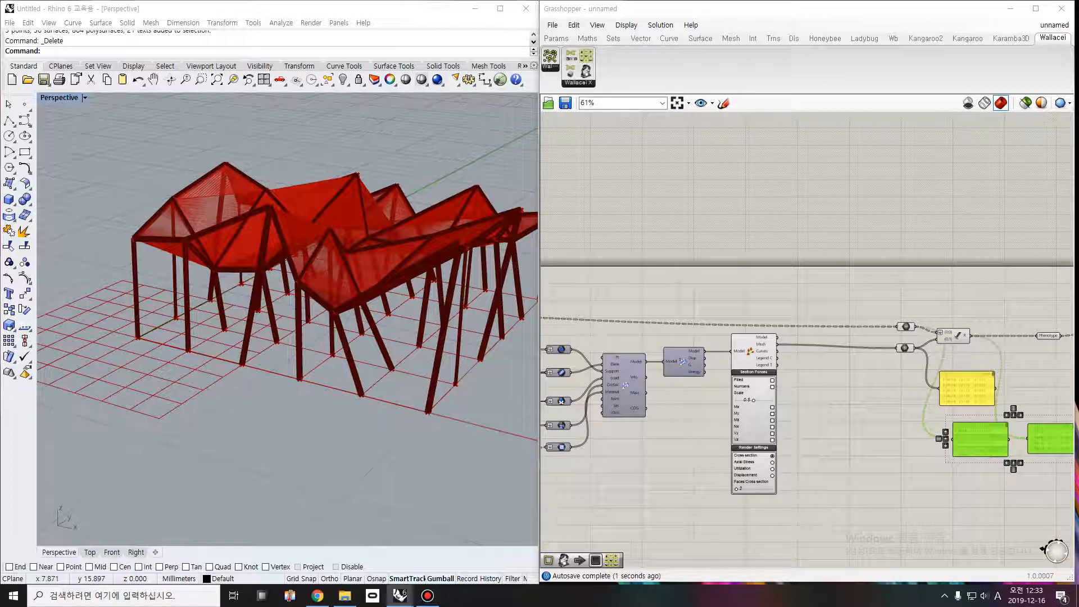
{"action": "scroll", "coordinate": [752, 419], "scroll_direction": "up", "scroll_amount": 3}
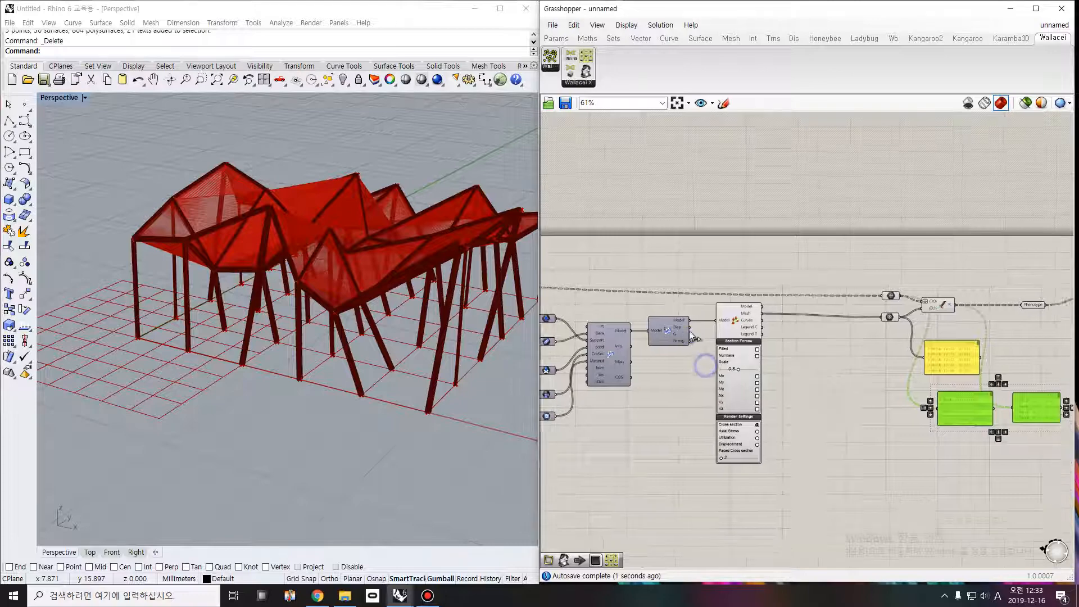
{"action": "left_click", "coordinate": [744, 375]}
{"action": "left_click_drag", "start_coordinate": [742, 375], "coordinate": [770, 372]}
{"action": "right_click_drag", "start_coordinate": [765, 337], "coordinate": [785, 309]}
{"action": "scroll", "coordinate": [667, 315], "scroll_direction": "up", "scroll_amount": 3}
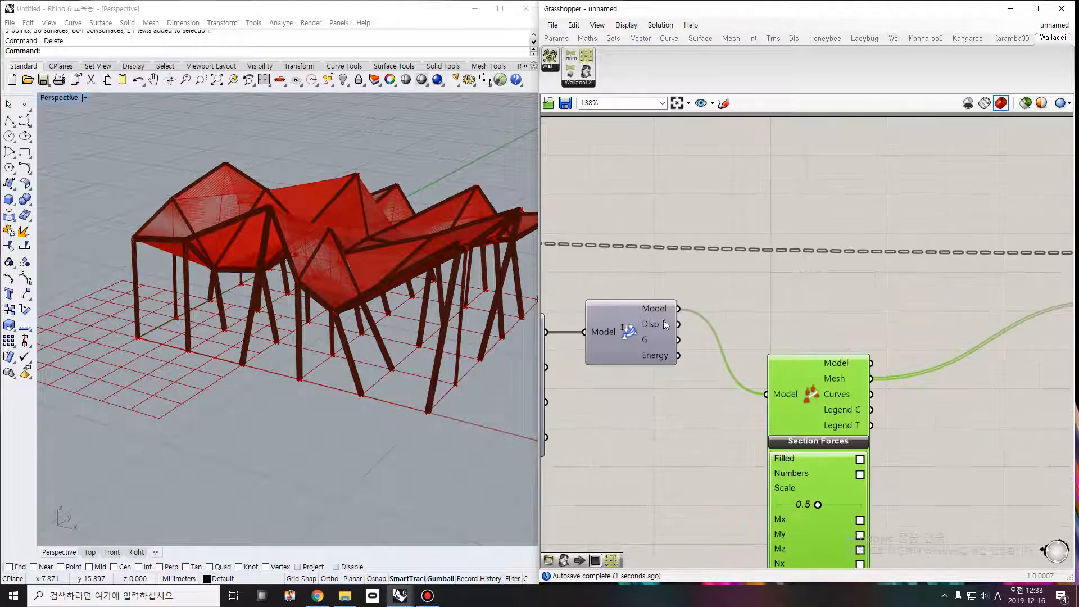
Place a Number container beside the Analyze component's Disp output and rename it wlc_구조체_최소하중
{"action": "mouse_move", "coordinate": [658, 327]}
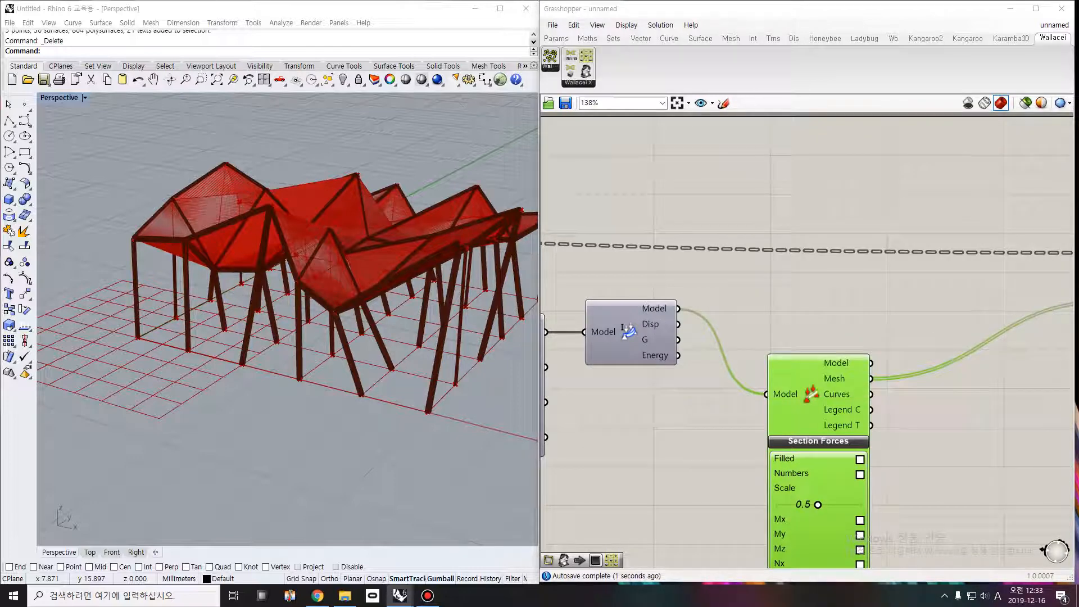
{"action": "left_click", "coordinate": [557, 38]}
{"action": "left_click_drag", "start_coordinate": [692, 56], "coordinate": [775, 332]}
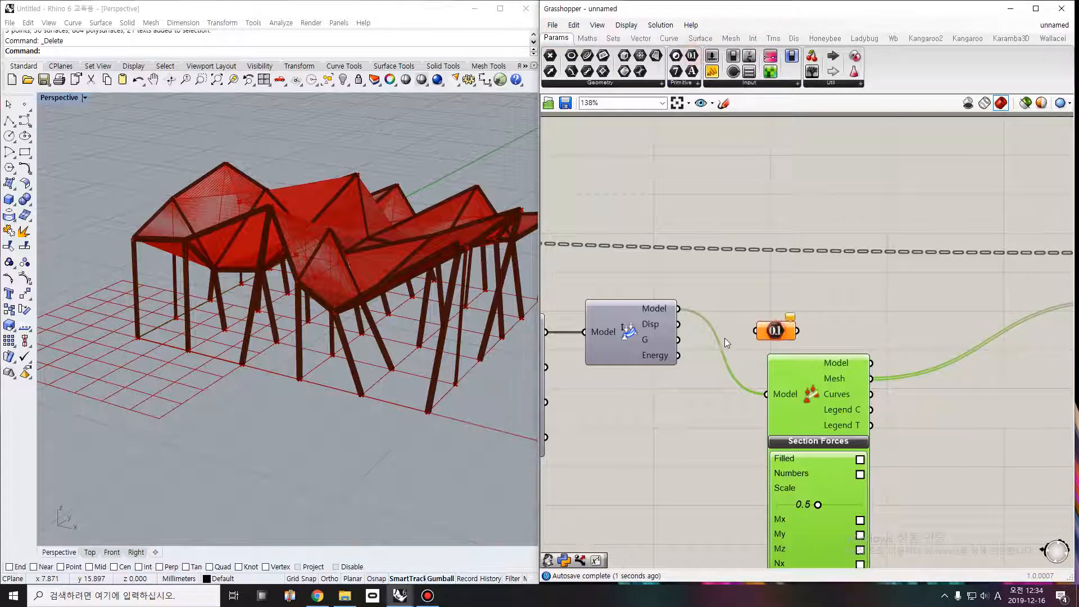
{"action": "scroll", "coordinate": [711, 332], "scroll_direction": "up", "scroll_amount": 2}
{"action": "right_click", "coordinate": [792, 329]}
{"action": "double_click", "coordinate": [863, 334]}
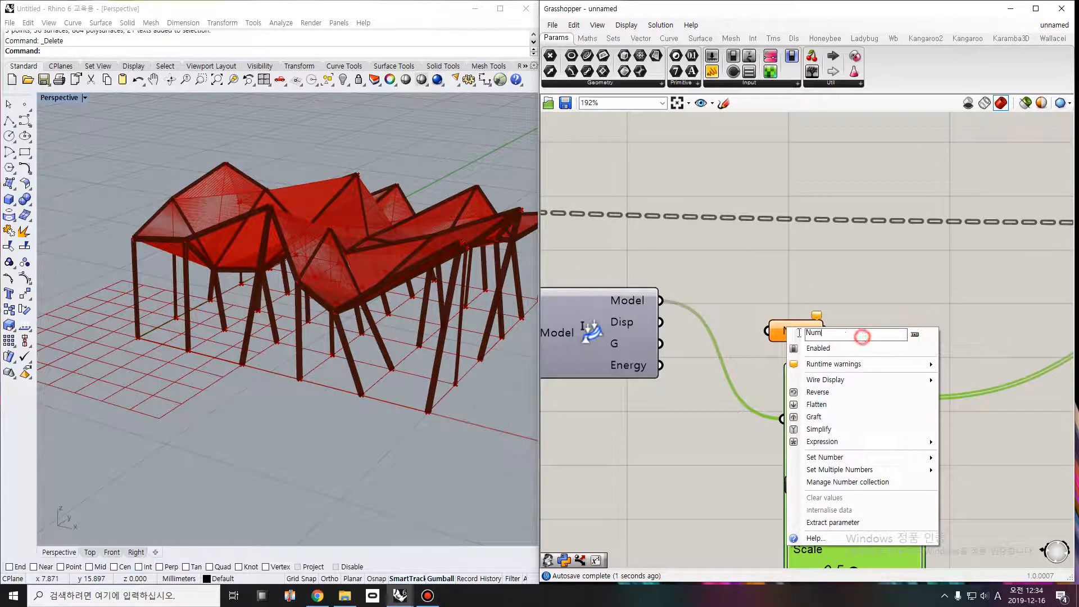
{"action": "type", "text": "m"}
{"action": "type", "text": "조체_최소화"}
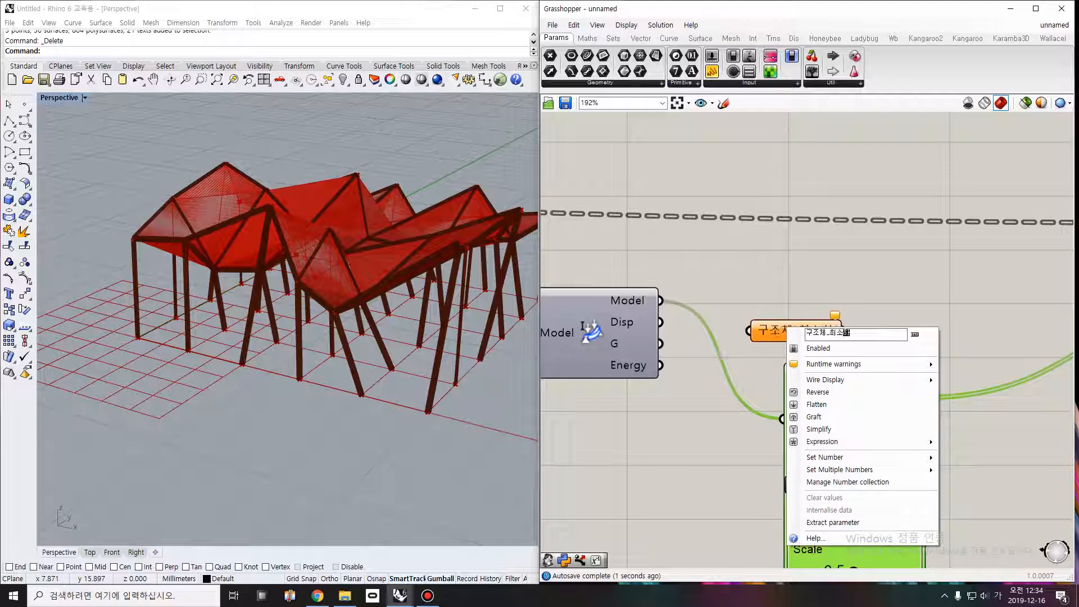
{"action": "type", "text": "함"}
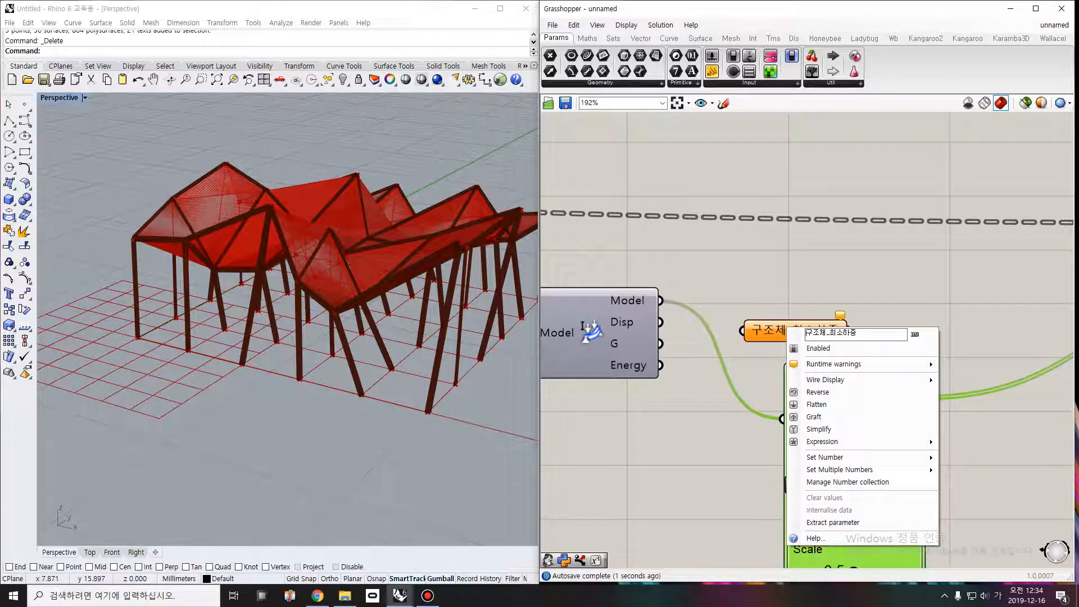
{"action": "type", "text": "w"}
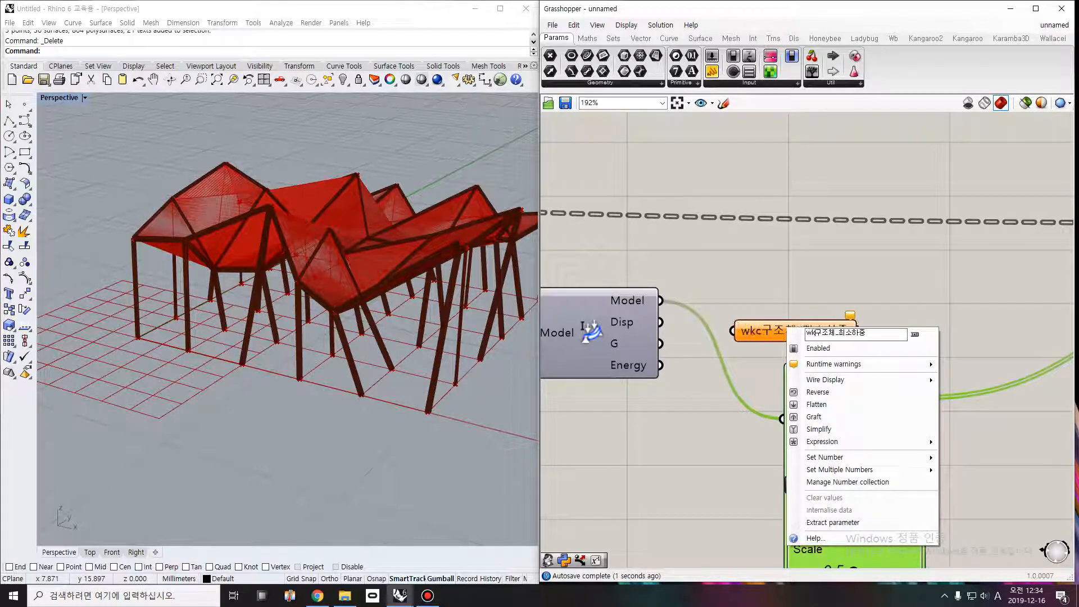
{"action": "type", "text": "lc_"}
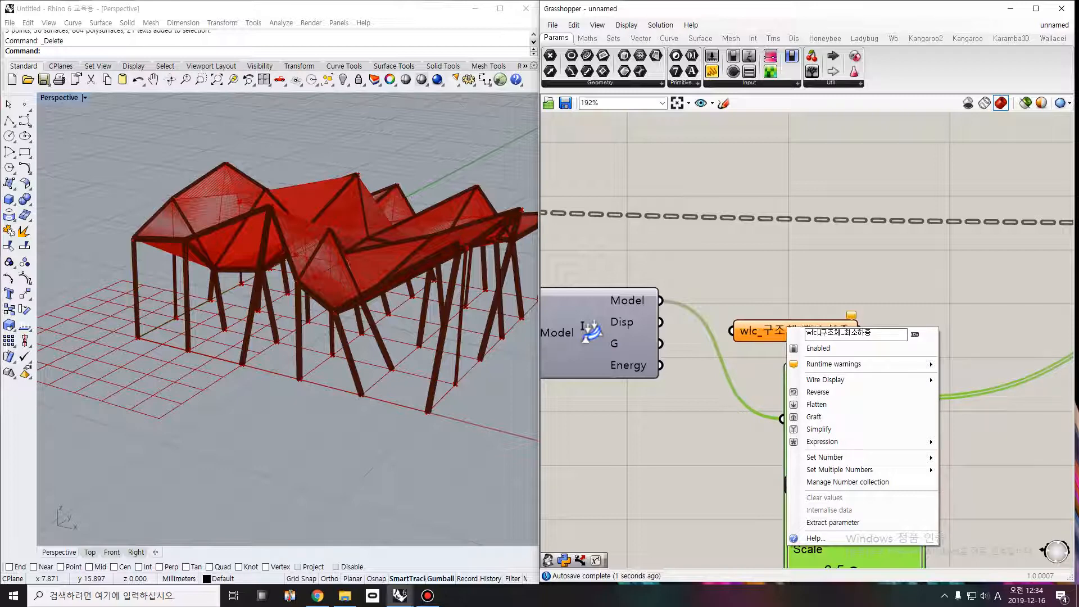
{"action": "left_click", "coordinate": [754, 288]}
Connect Analyze's Disp output to the wlc_구조체_최소하중 container and move the container above Phenotype, near Wallacei X
{"action": "left_click_drag", "start_coordinate": [732, 331], "coordinate": [661, 322]}
{"action": "scroll", "coordinate": [747, 327], "scroll_direction": "down", "scroll_amount": 3}
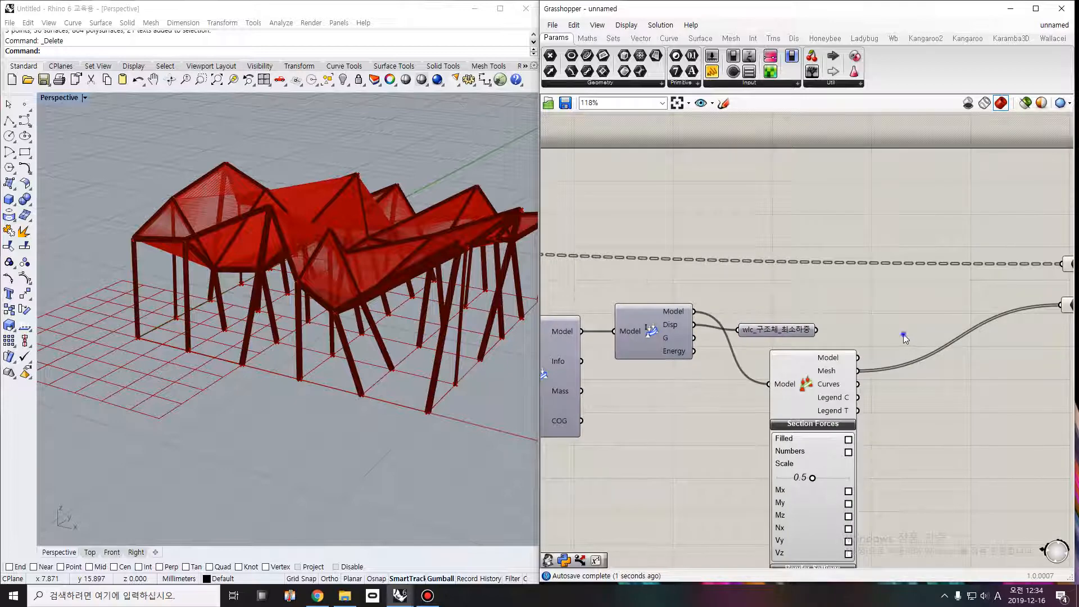
{"action": "right_click_drag", "start_coordinate": [905, 340], "coordinate": [764, 351]}
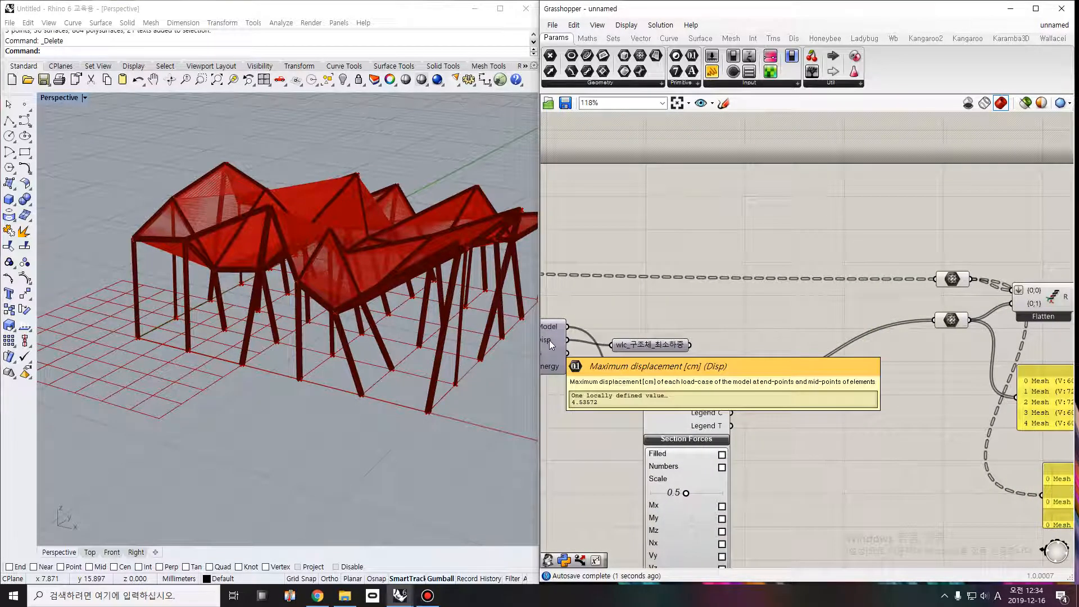
{"action": "scroll", "coordinate": [560, 340], "scroll_direction": "down", "scroll_amount": 3}
{"action": "left_click_drag", "start_coordinate": [610, 347], "coordinate": [905, 264]}
{"action": "right_click_drag", "start_coordinate": [929, 276], "coordinate": [738, 291]}
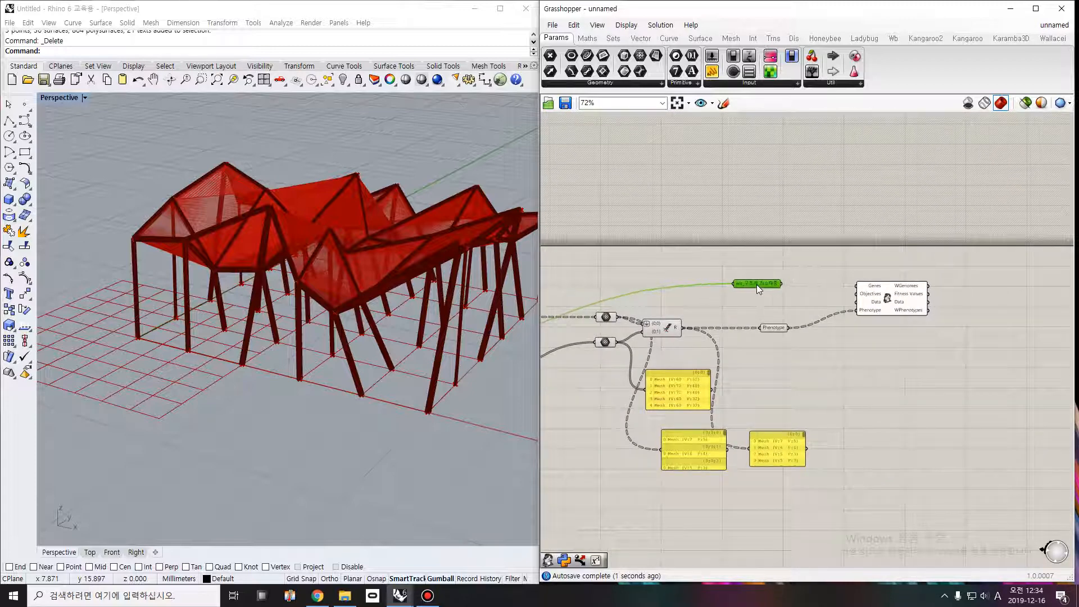
{"action": "right_click_drag", "start_coordinate": [633, 309], "coordinate": [748, 306]}
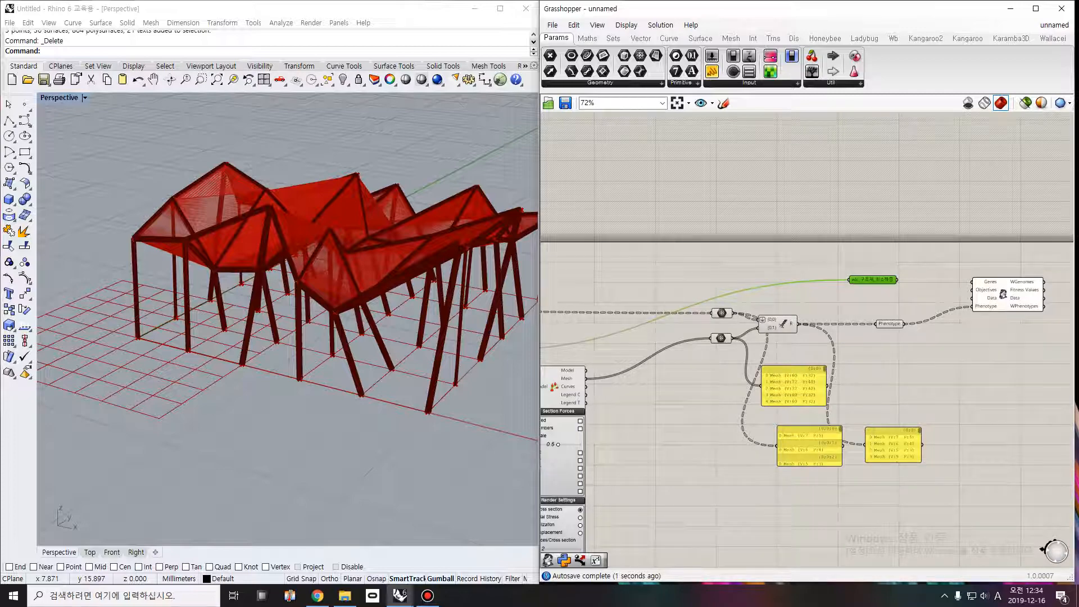
Add an Area component above the Post and Beam definitions and connect the roof surface component's S output to its G input
{"action": "scroll", "coordinate": [754, 263], "scroll_direction": "down", "scroll_amount": 3}
{"action": "right_click_drag", "start_coordinate": [608, 258], "coordinate": [881, 274]}
{"action": "right_click_drag", "start_coordinate": [608, 276], "coordinate": [661, 268]}
{"action": "scroll", "coordinate": [666, 272], "scroll_direction": "up", "scroll_amount": 4}
{"action": "left_click", "coordinate": [661, 281]}
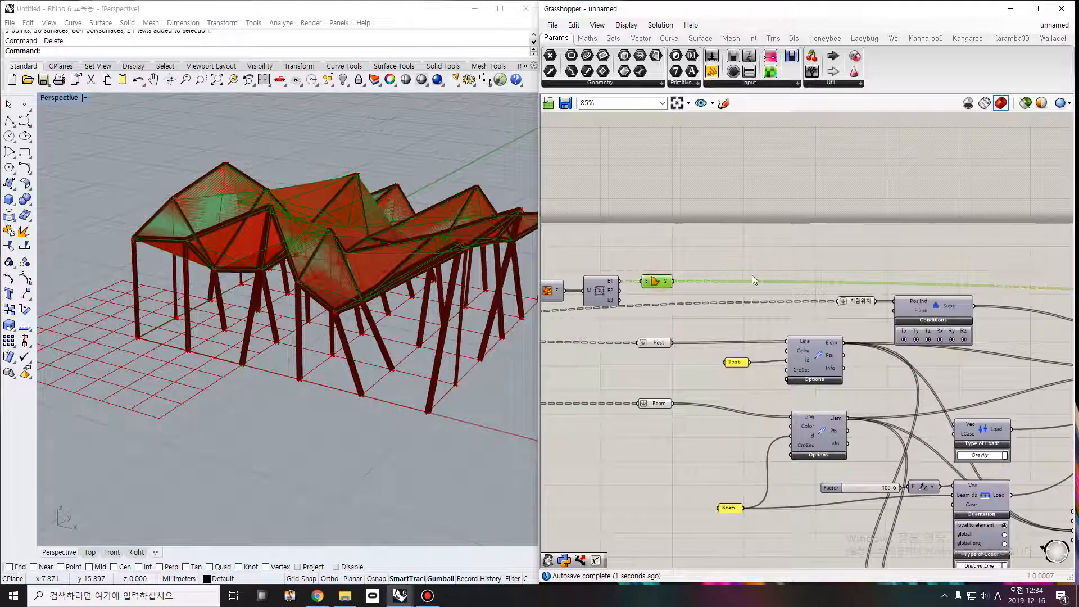
{"action": "right_click_drag", "start_coordinate": [739, 255], "coordinate": [694, 245]}
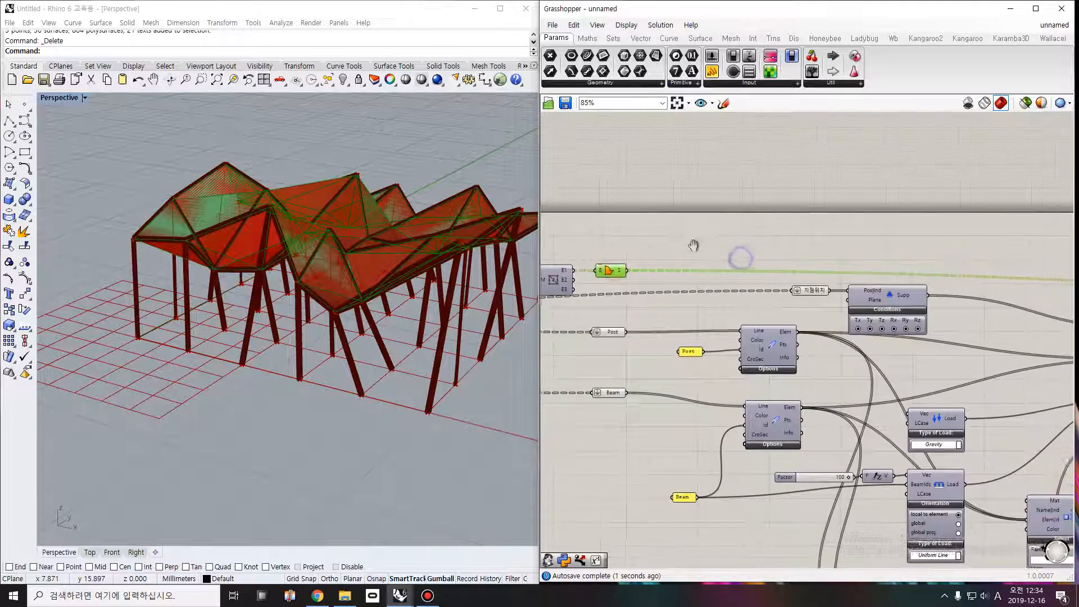
{"action": "double_click", "coordinate": [726, 224]}
{"action": "type", "text": "area"}
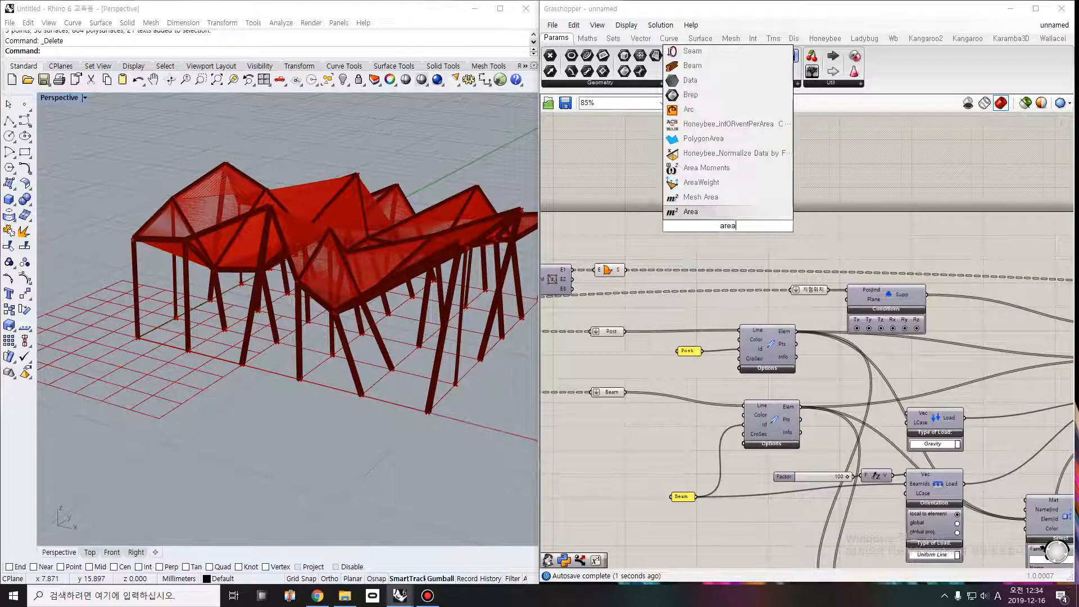
{"action": "key", "text": "Return"}
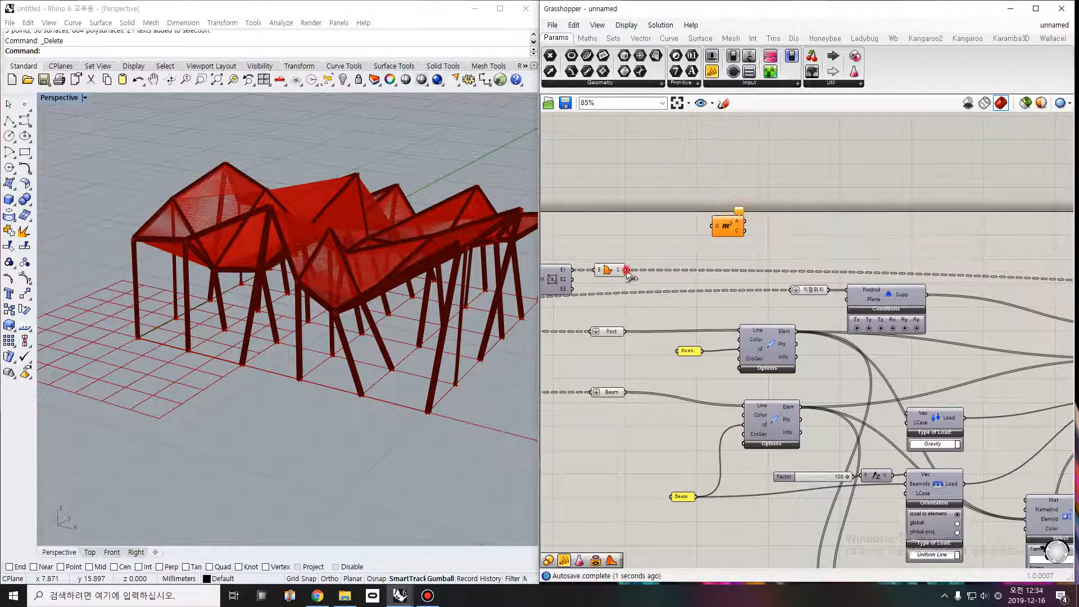
{"action": "left_click_drag", "start_coordinate": [626, 270], "coordinate": [710, 227]}
{"action": "right_click_drag", "start_coordinate": [768, 229], "coordinate": [695, 231]}
{"action": "right_click_drag", "start_coordinate": [581, 260], "coordinate": [642, 248]}
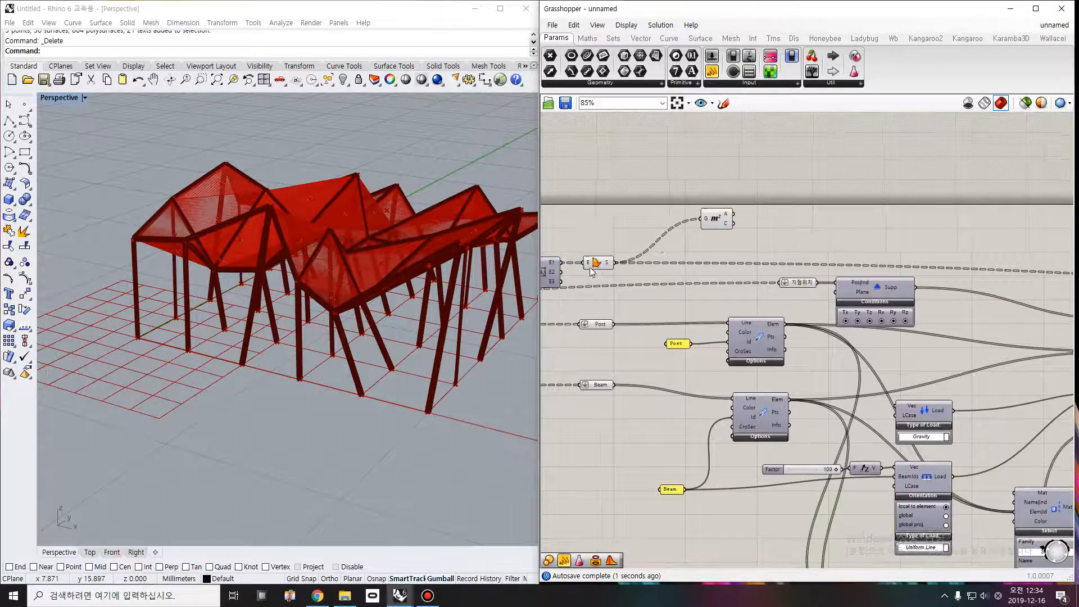
Move the Area component along the canvas to above the Beam View component
{"action": "left_click", "coordinate": [589, 268]}
{"action": "right_click_drag", "start_coordinate": [719, 244], "coordinate": [655, 249]}
{"action": "left_click_drag", "start_coordinate": [661, 220], "coordinate": [893, 216]}
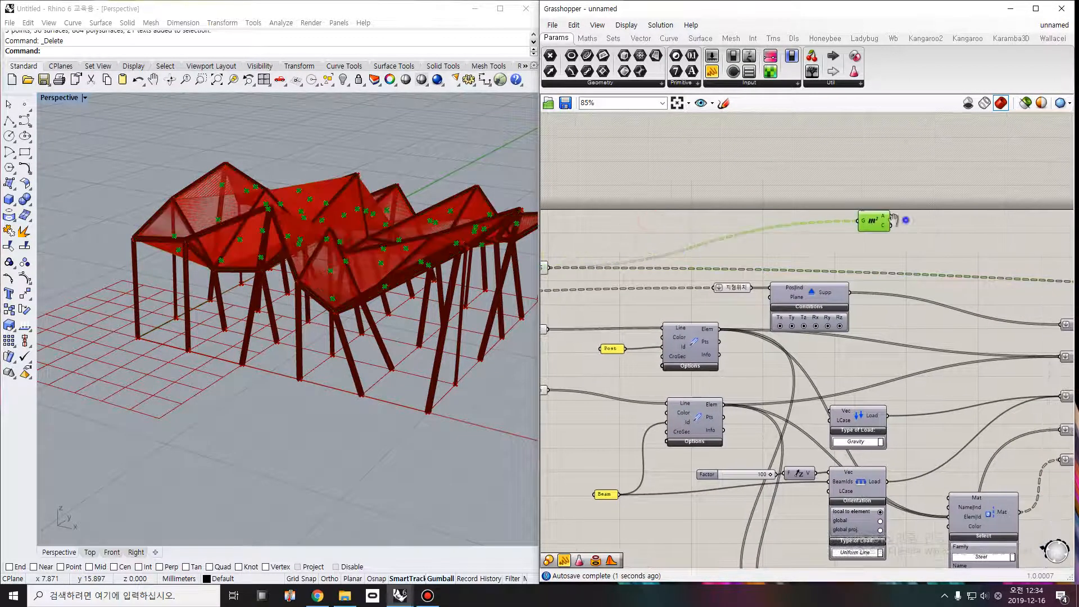
{"action": "right_click_drag", "start_coordinate": [894, 218], "coordinate": [694, 226]}
{"action": "left_click_drag", "start_coordinate": [690, 230], "coordinate": [928, 238]}
{"action": "right_click_drag", "start_coordinate": [980, 242], "coordinate": [706, 259]}
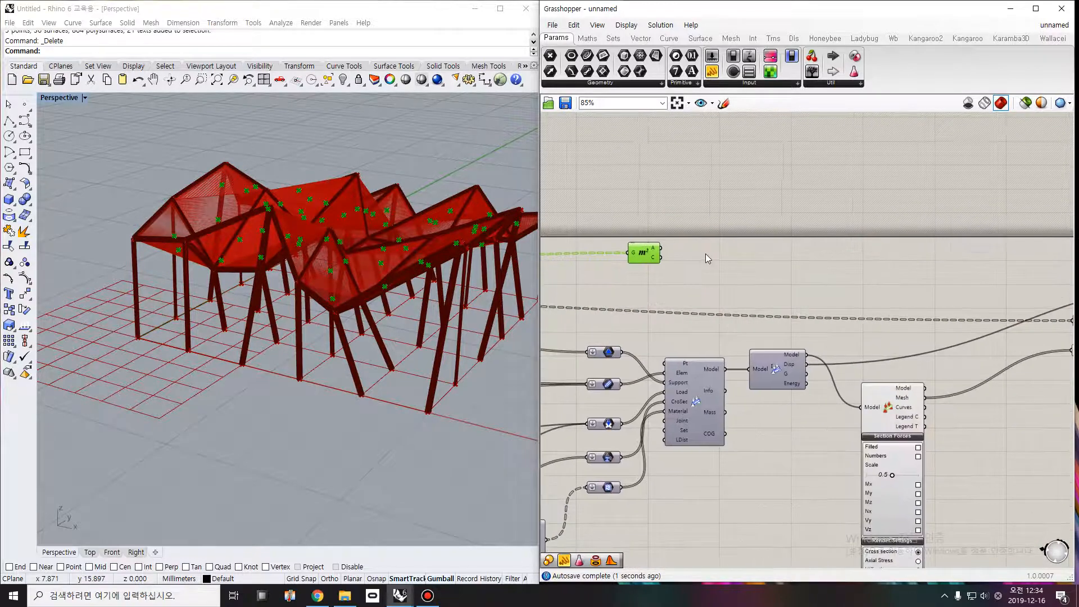
{"action": "scroll", "coordinate": [706, 255], "scroll_direction": "down", "scroll_amount": 2}
{"action": "scroll", "coordinate": [660, 250], "scroll_direction": "up", "scroll_amount": 2}
{"action": "left_click_drag", "start_coordinate": [662, 252], "coordinate": [895, 276]}
{"action": "right_click_drag", "start_coordinate": [950, 278], "coordinate": [731, 263]}
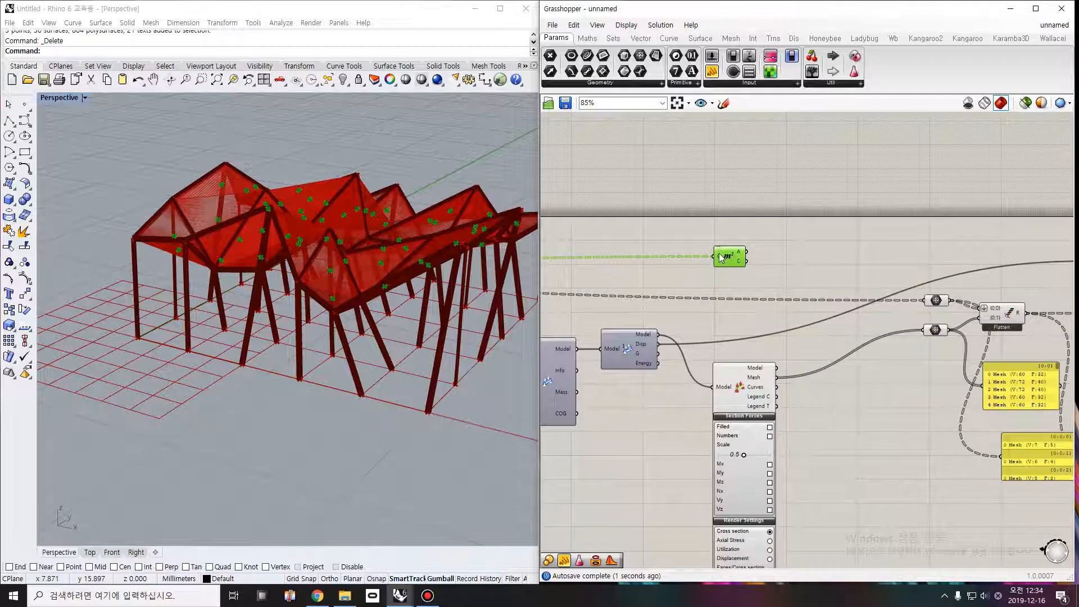
Place a panel above the Area component and connect Area's A output to it
{"action": "scroll", "coordinate": [732, 263], "scroll_direction": "up", "scroll_amount": 3}
{"action": "left_click", "coordinate": [710, 71]}
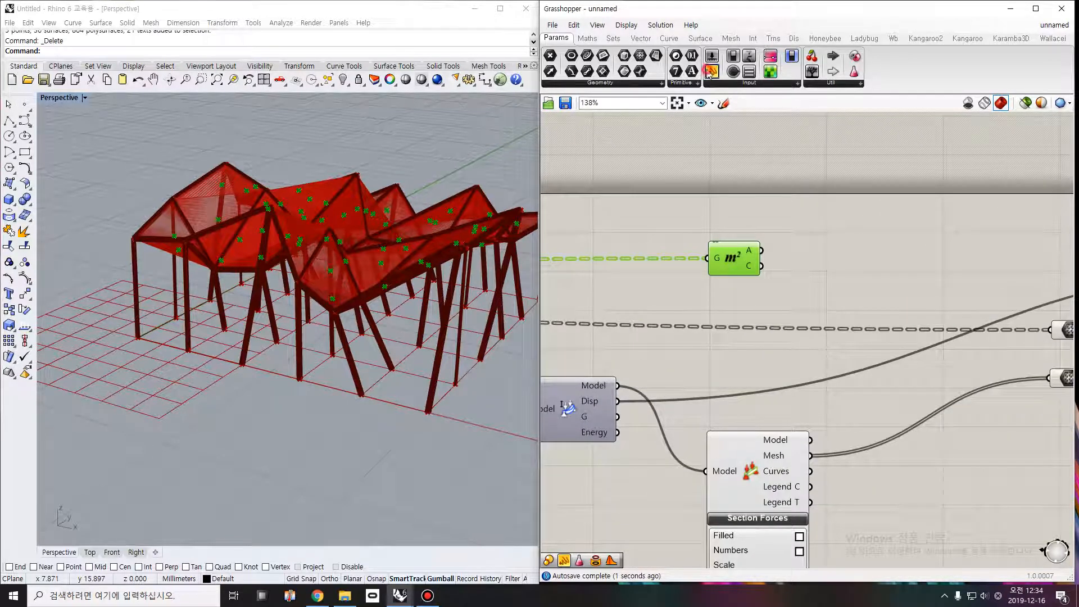
{"action": "left_click", "coordinate": [826, 208]}
{"action": "left_click_drag", "start_coordinate": [764, 207], "coordinate": [761, 251]}
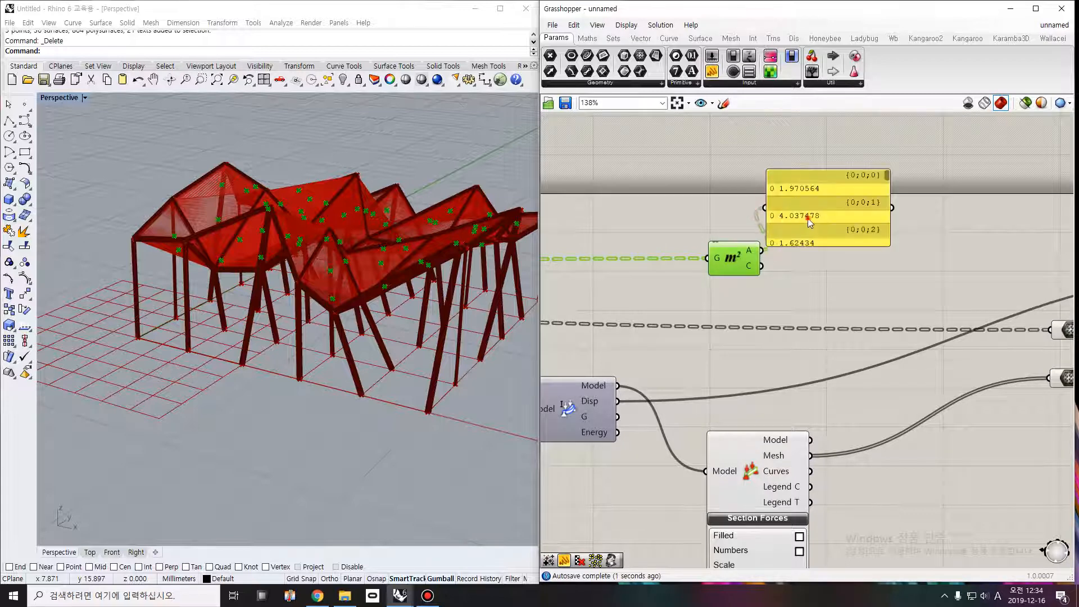
{"action": "left_click_drag", "start_coordinate": [803, 222], "coordinate": [817, 207]}
Flatten the Area component's G input and connect its A output to a new Mass Addition component
{"action": "right_click", "coordinate": [718, 258]}
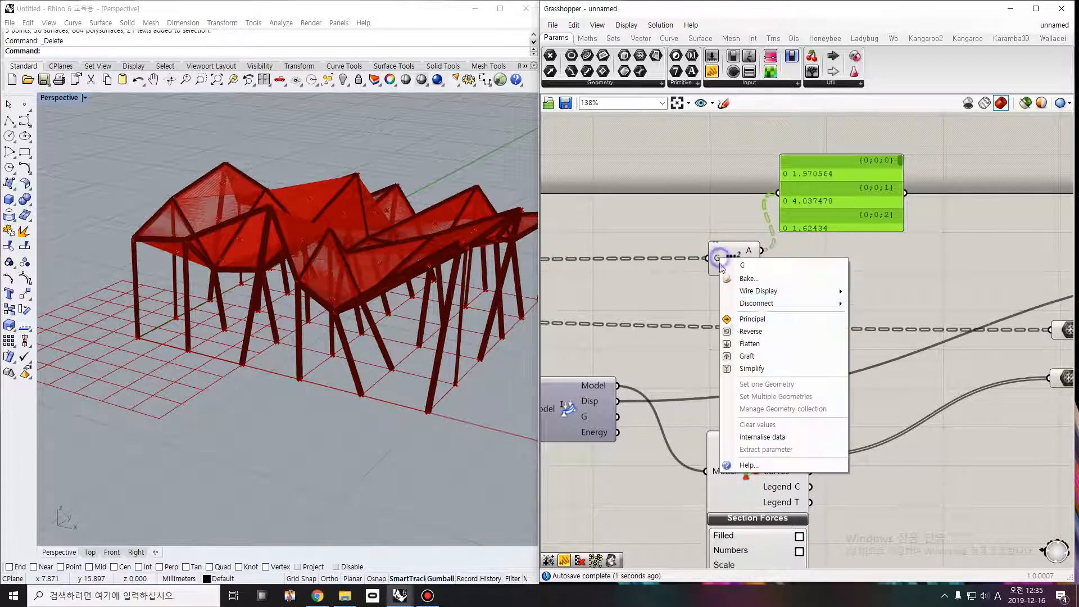
{"action": "left_click", "coordinate": [742, 355]}
{"action": "right_click_drag", "start_coordinate": [872, 255], "coordinate": [719, 277]}
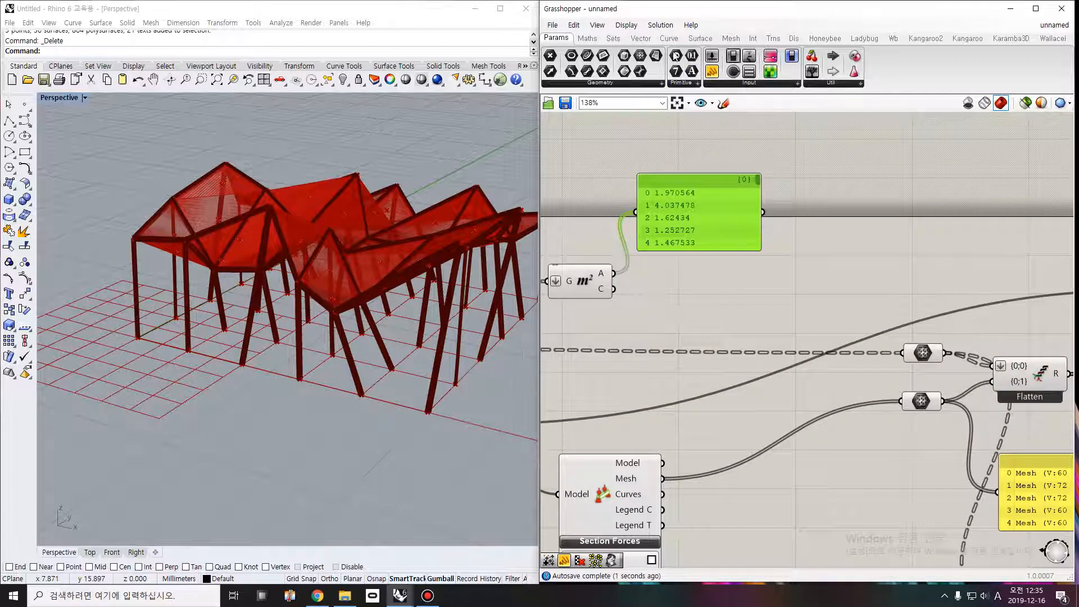
{"action": "left_click", "coordinate": [587, 38]}
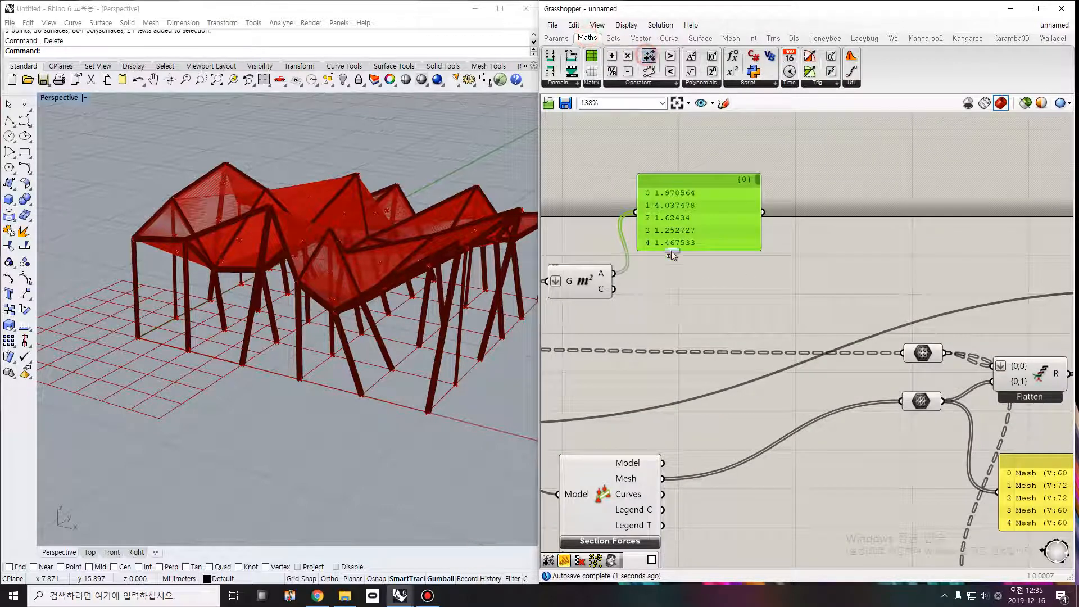
{"action": "left_click_drag", "start_coordinate": [672, 252], "coordinate": [695, 281]}
{"action": "left_click_drag", "start_coordinate": [613, 275], "coordinate": [700, 280]}
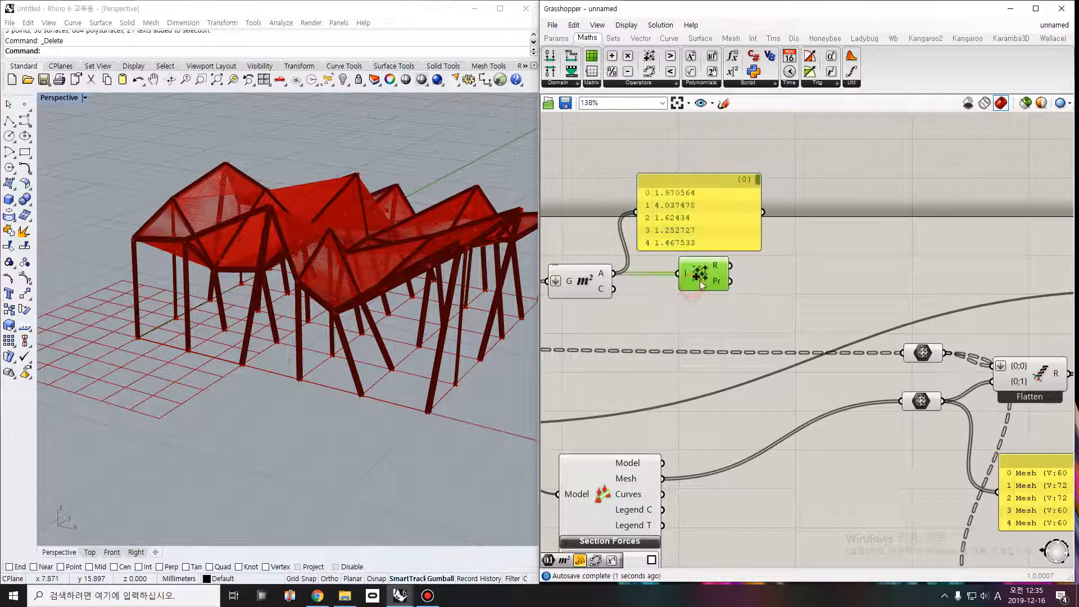
{"action": "scroll", "coordinate": [777, 275], "scroll_direction": "down", "scroll_amount": 2}
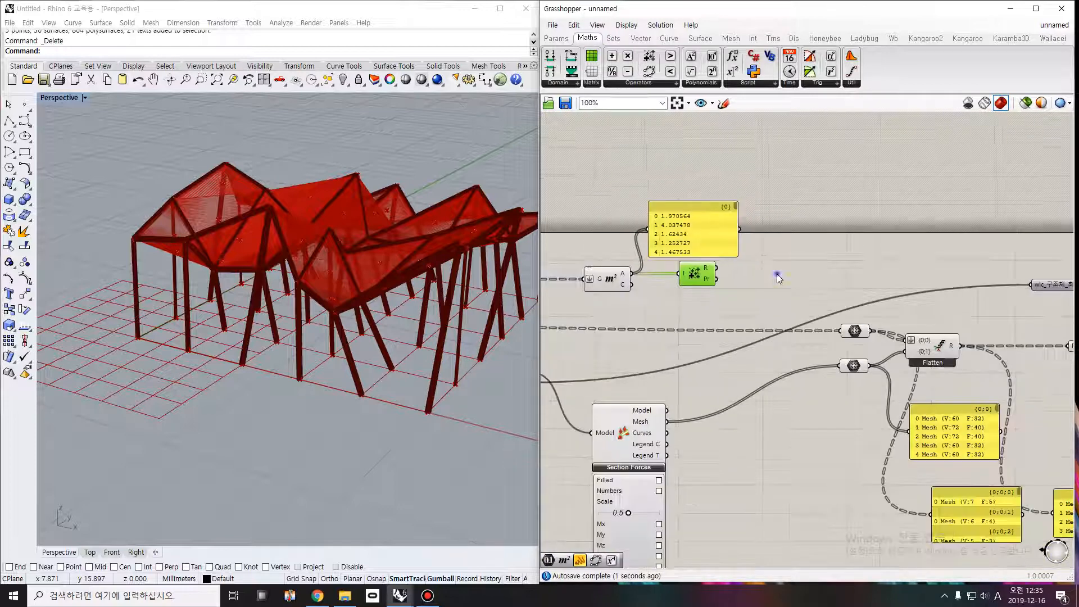
Duplicate the wlc_구조체_최소하중 container above the original and connect Mass Addition's R output to the copy
{"action": "right_click_drag", "start_coordinate": [777, 275], "coordinate": [706, 287]}
{"action": "left_click", "coordinate": [999, 296]}
{"action": "key", "text": "ctrl+c"}
{"action": "key", "text": "ctrl+v"}
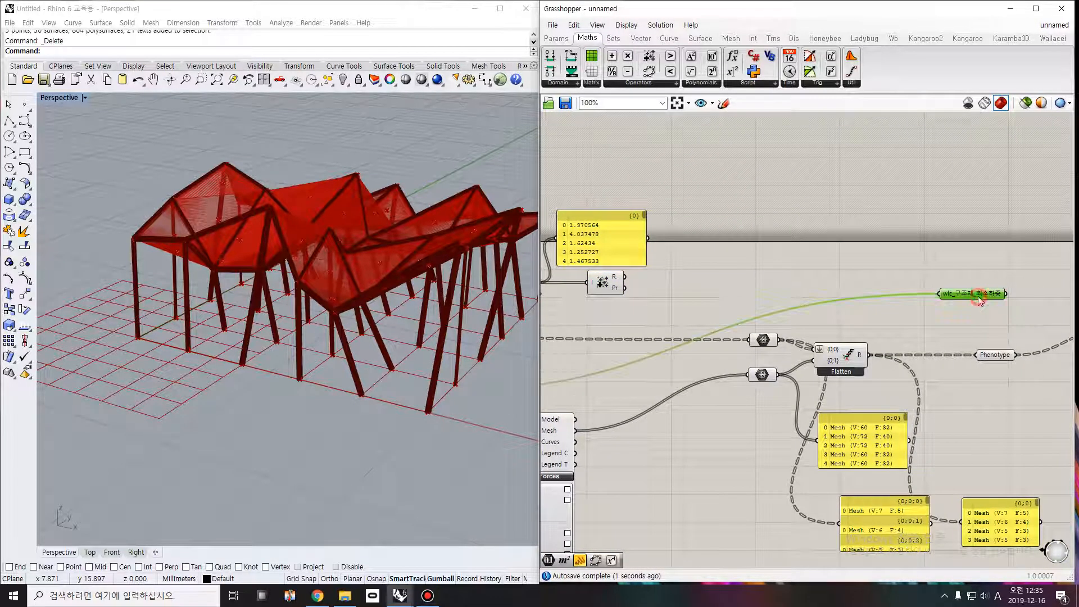
{"action": "left_click_drag", "start_coordinate": [981, 301], "coordinate": [971, 266]}
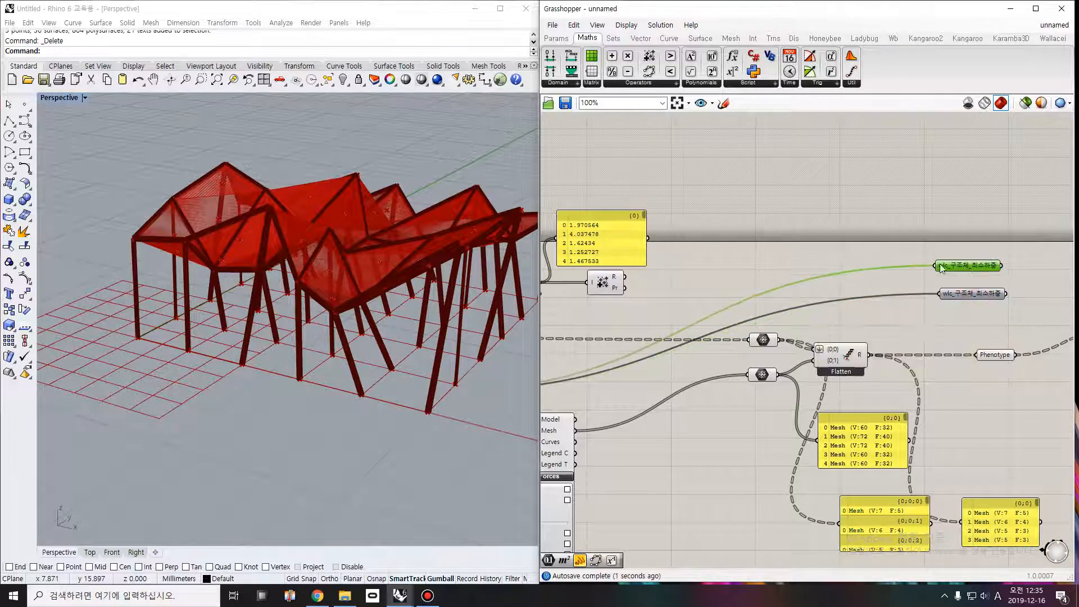
{"action": "left_click_drag", "start_coordinate": [630, 280], "coordinate": [935, 266]}
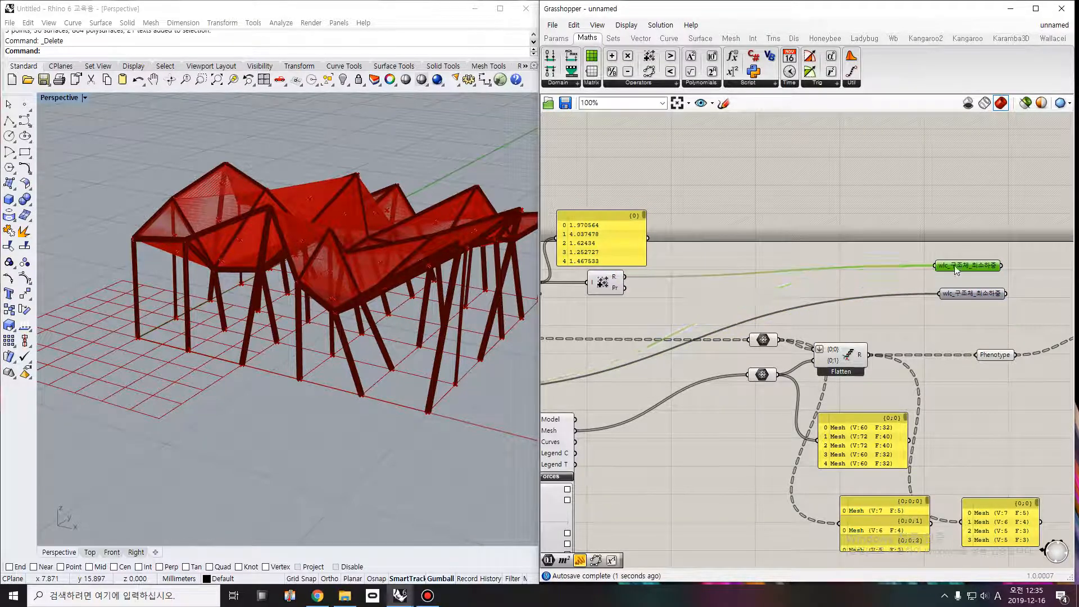
Rename the copied container as wlc_지붕패널의 최소면적
{"action": "scroll", "coordinate": [997, 280], "scroll_direction": "up", "scroll_amount": 2}
{"action": "scroll", "coordinate": [1000, 282], "scroll_direction": "up", "scroll_amount": 1}
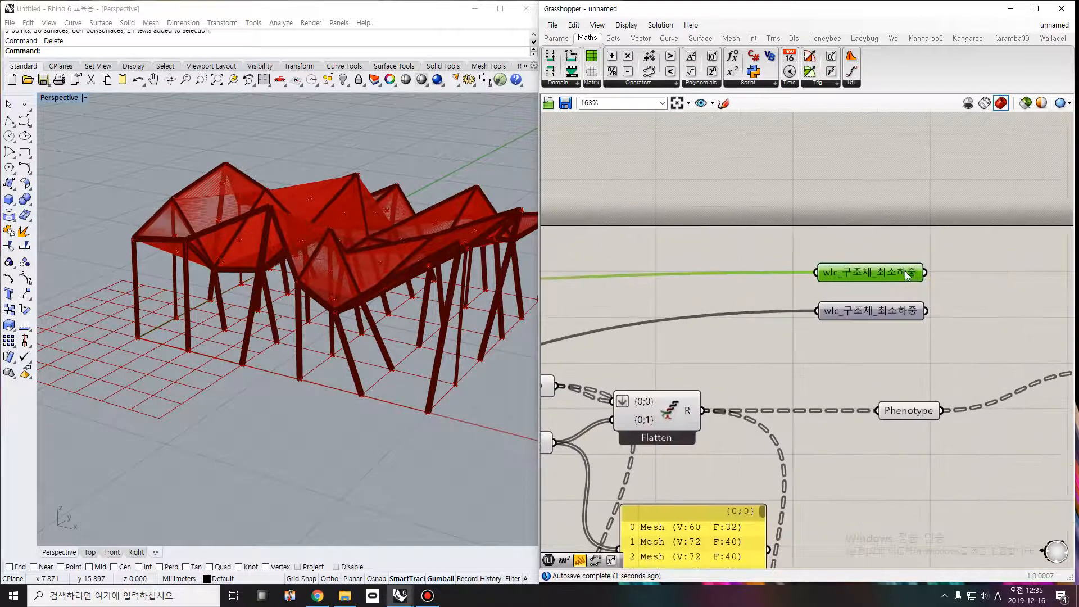
{"action": "right_click", "coordinate": [907, 275]}
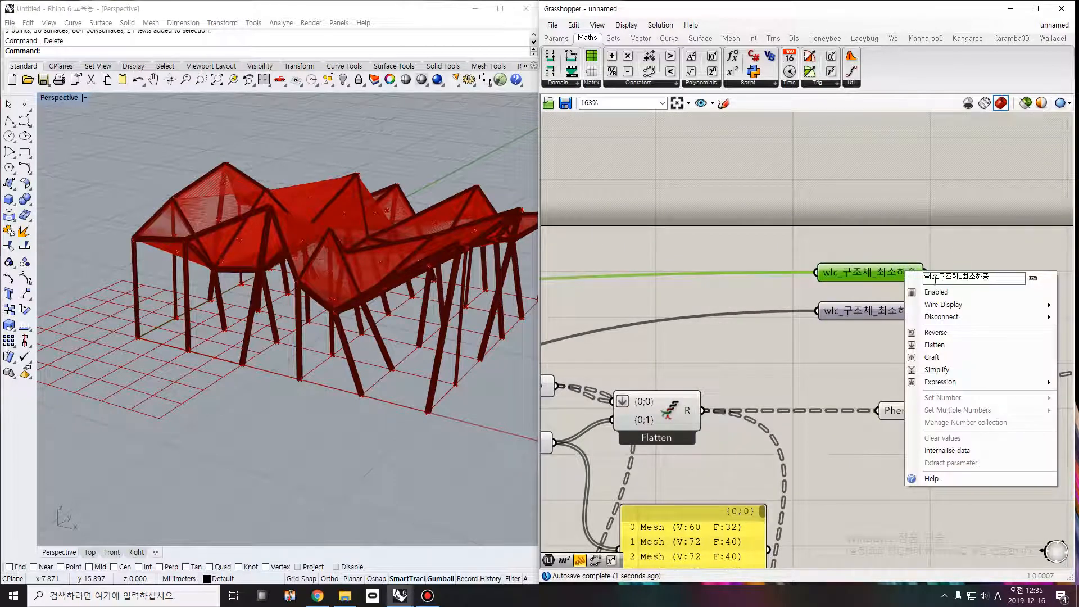
{"action": "left_click_drag", "start_coordinate": [941, 276], "coordinate": [1046, 278]}
{"action": "key", "text": "BackSpace"}
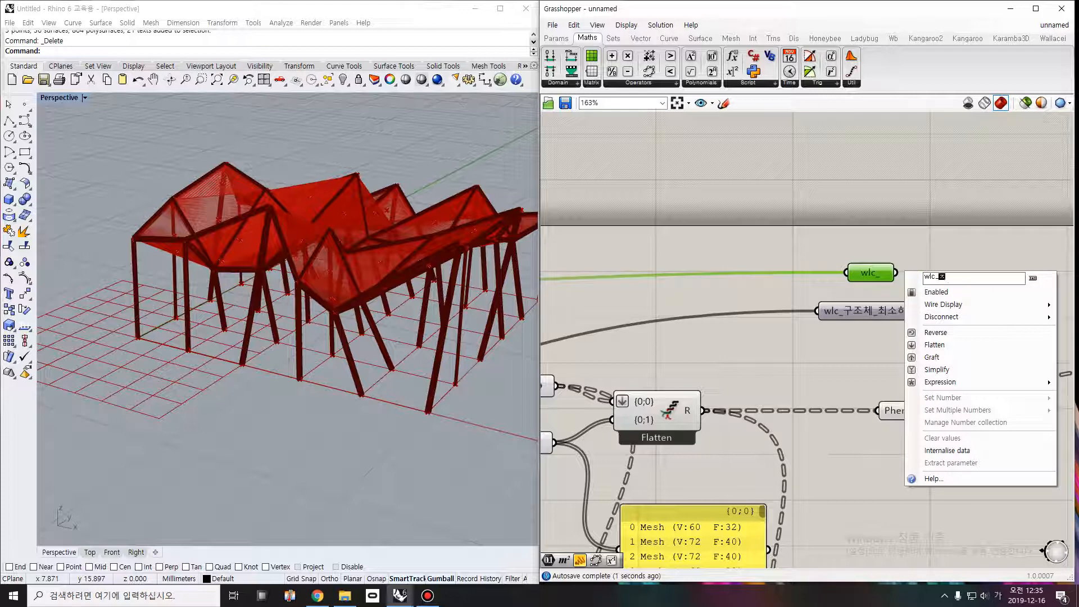
{"action": "type", "text": "지붕패널의"}
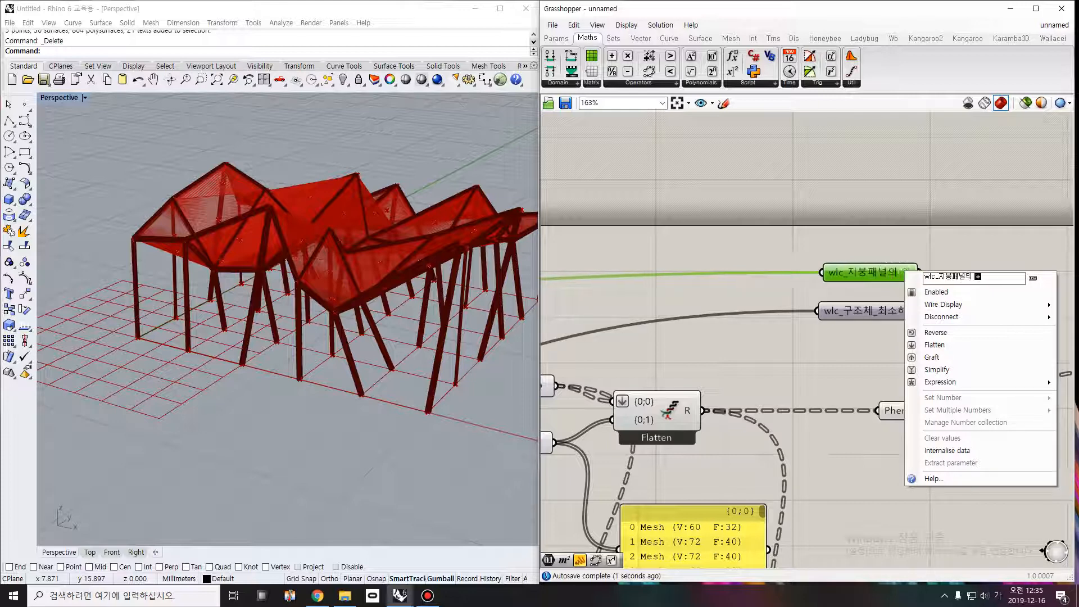
{"action": "type", "text": " 최소면적"}
{"action": "key", "text": "Return"}
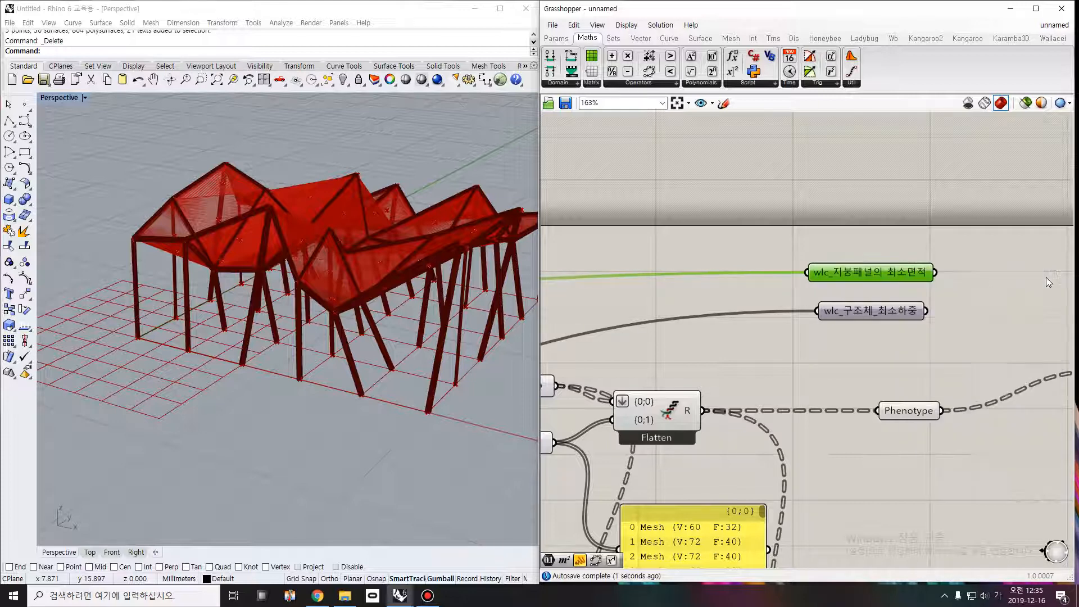
Move the panel of area values below the Area and Mass Addition components
{"action": "scroll", "coordinate": [866, 293], "scroll_direction": "down", "scroll_amount": 4}
{"action": "right_click_drag", "start_coordinate": [599, 271], "coordinate": [733, 270]}
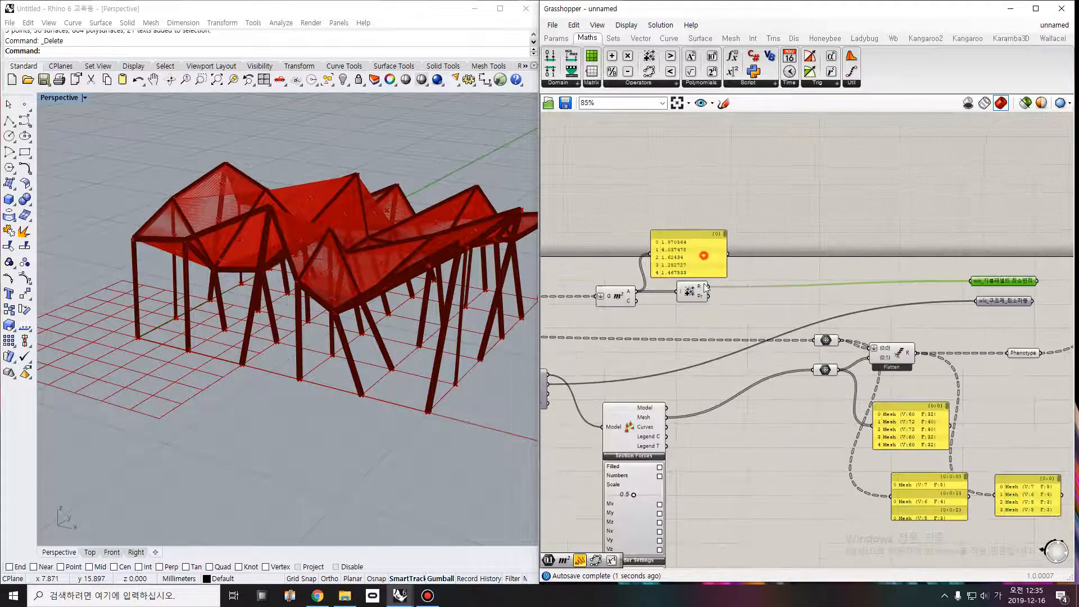
{"action": "left_click_drag", "start_coordinate": [701, 252], "coordinate": [706, 340]}
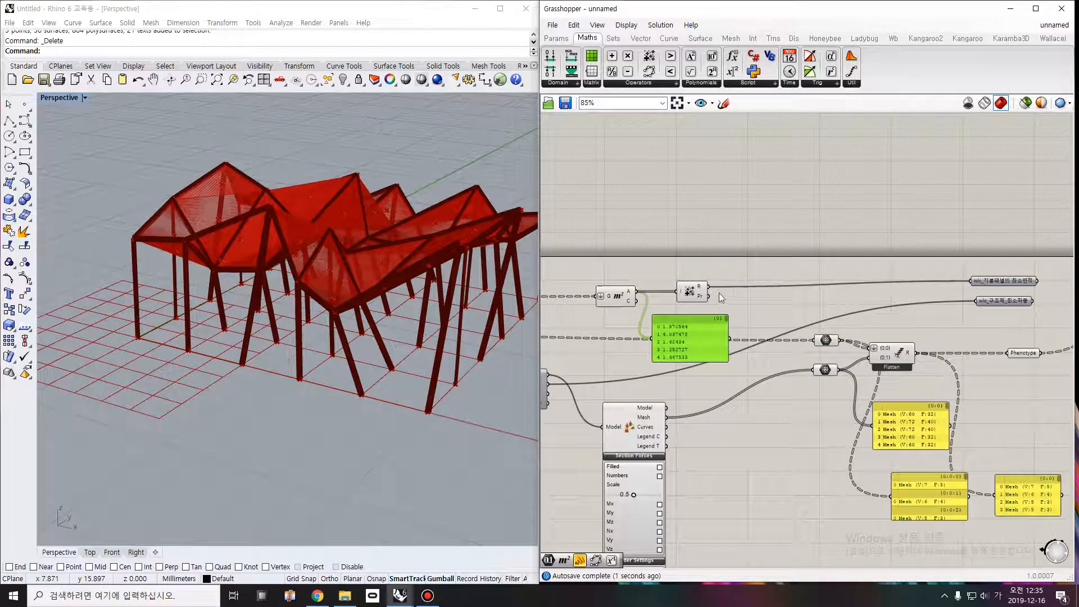
Add a Deconstruct point component above Mass Addition and connect Area's C output to its P input
{"action": "right_click_drag", "start_coordinate": [688, 232], "coordinate": [761, 238]}
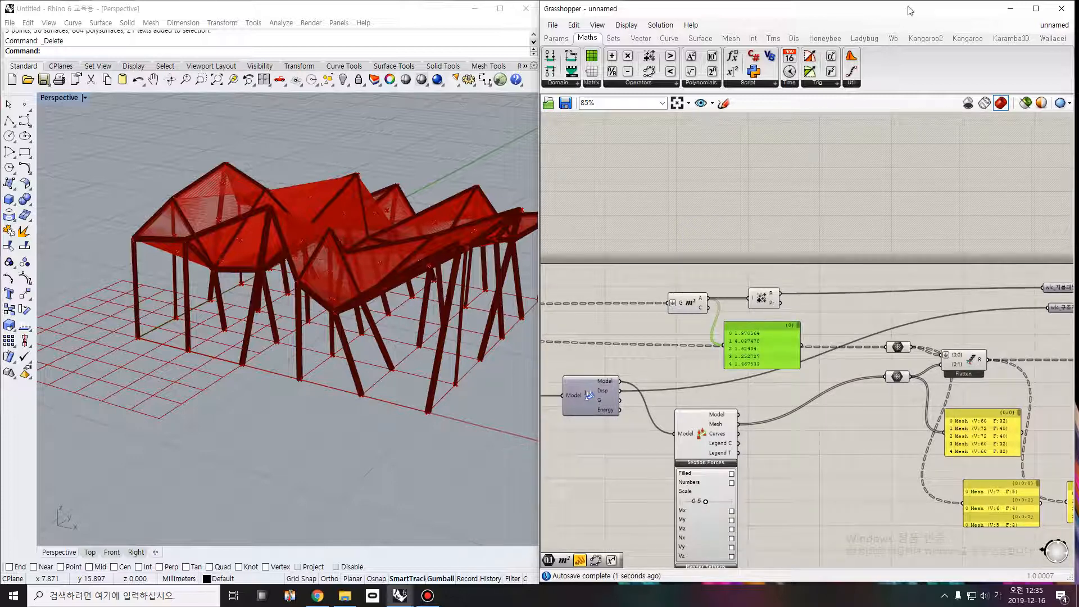
{"action": "left_click", "coordinate": [640, 38]}
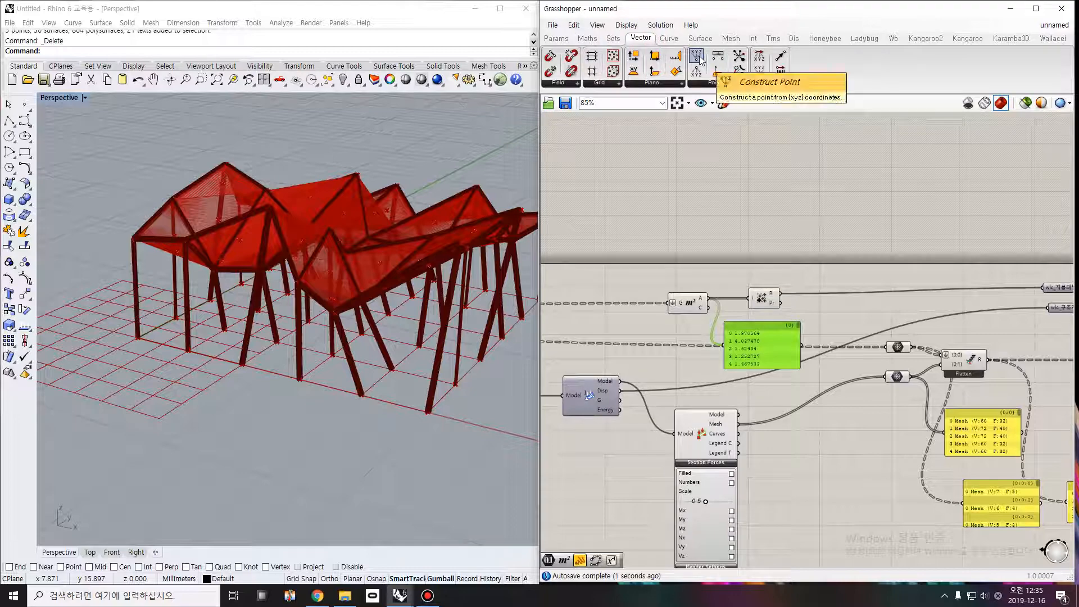
{"action": "left_click_drag", "start_coordinate": [695, 72], "coordinate": [769, 267]}
{"action": "scroll", "coordinate": [765, 264], "scroll_direction": "up", "scroll_amount": 2}
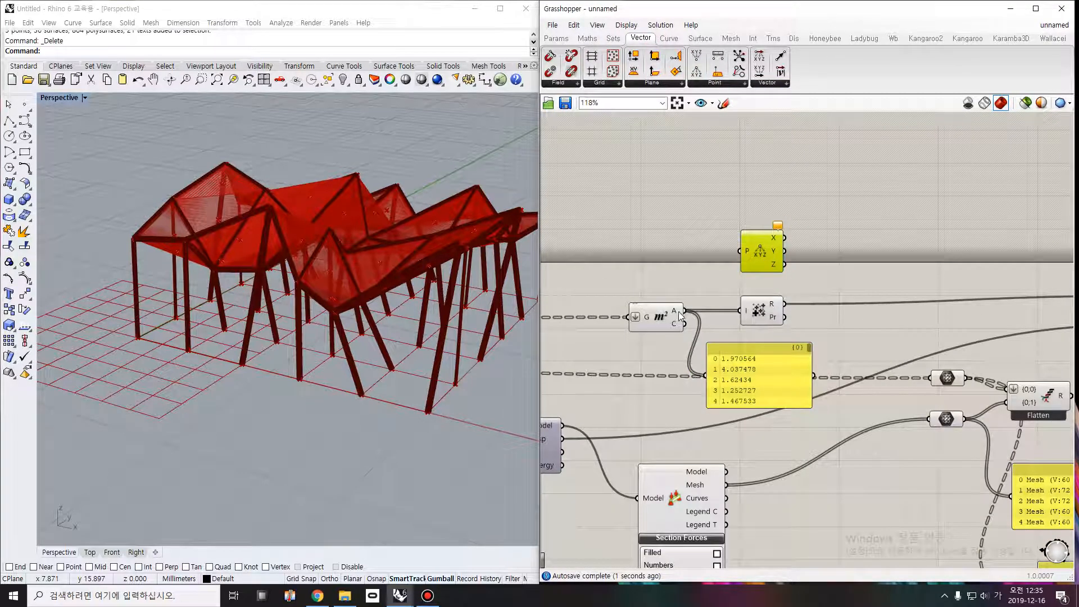
{"action": "left_click_drag", "start_coordinate": [684, 325], "coordinate": [747, 251]}
{"action": "right_click_drag", "start_coordinate": [797, 268], "coordinate": [743, 249]}
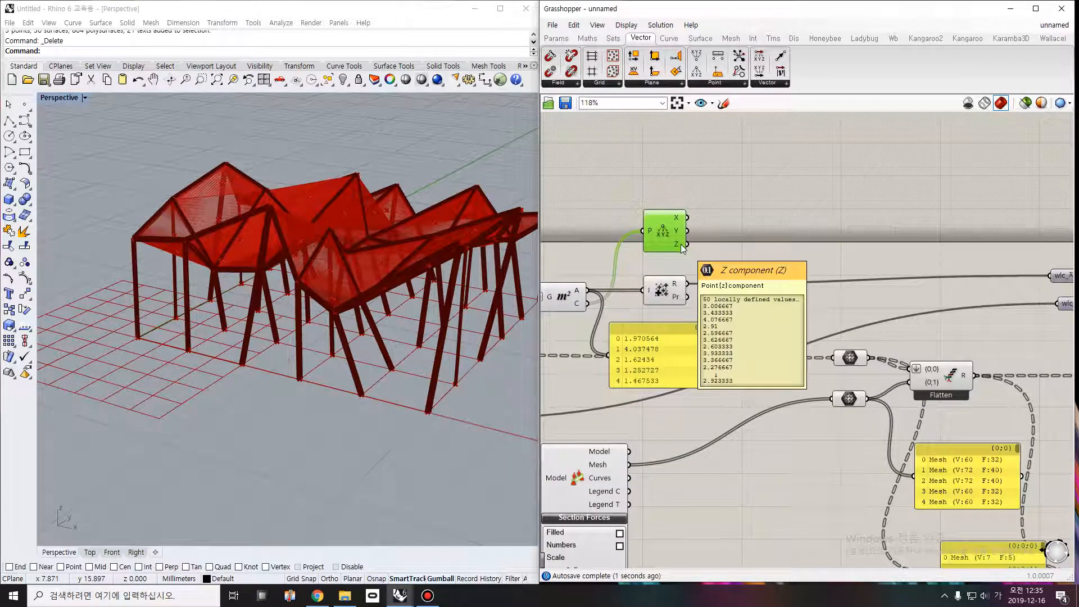
{"action": "right_click_drag", "start_coordinate": [765, 237], "coordinate": [738, 245]}
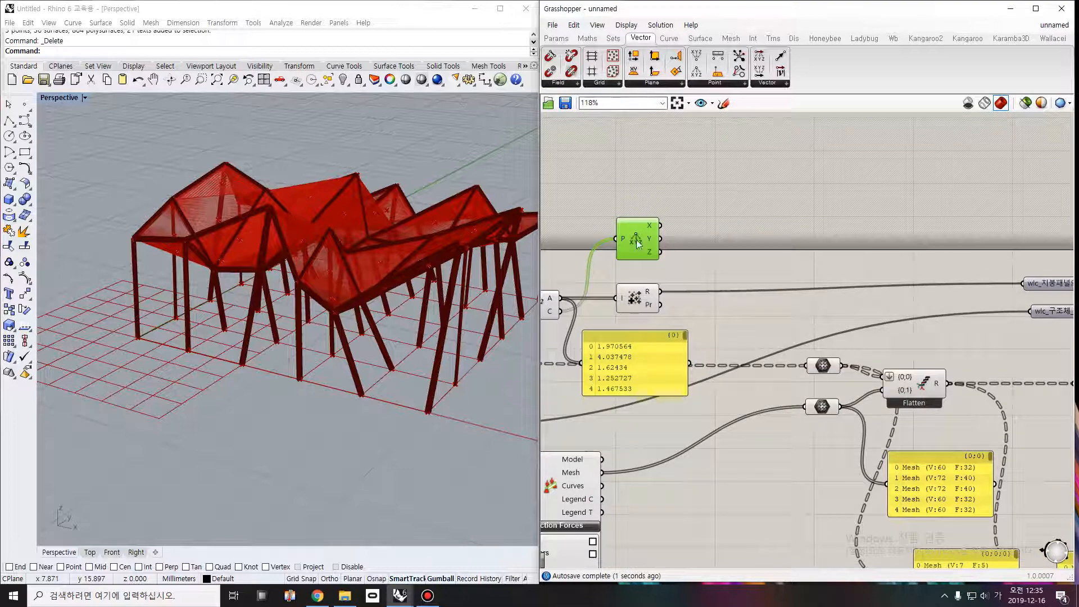
Connect Deconstruct's Z output to a new Relative Differences component and feed its D output into a new Absolute component
{"action": "mouse_move", "coordinate": [362, 242]}
{"action": "right_mouse_down"}
{"action": "mouse_move", "coordinate": [363, 286]}
{"action": "mouse_move", "coordinate": [398, 282]}
{"action": "right_mouse_up"}
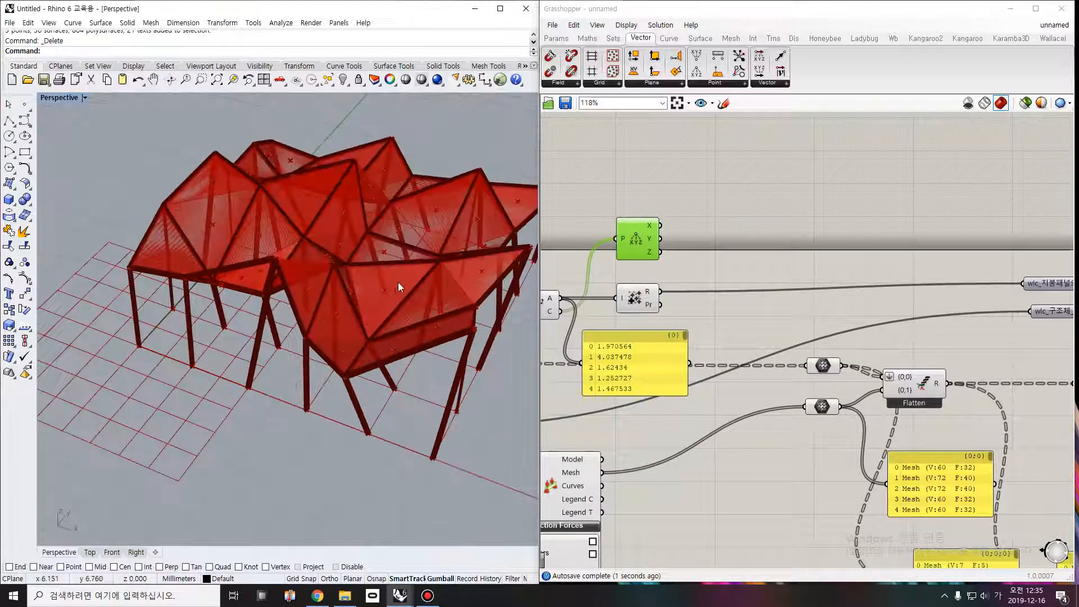
{"action": "scroll", "coordinate": [395, 284], "scroll_direction": "up", "scroll_amount": 5}
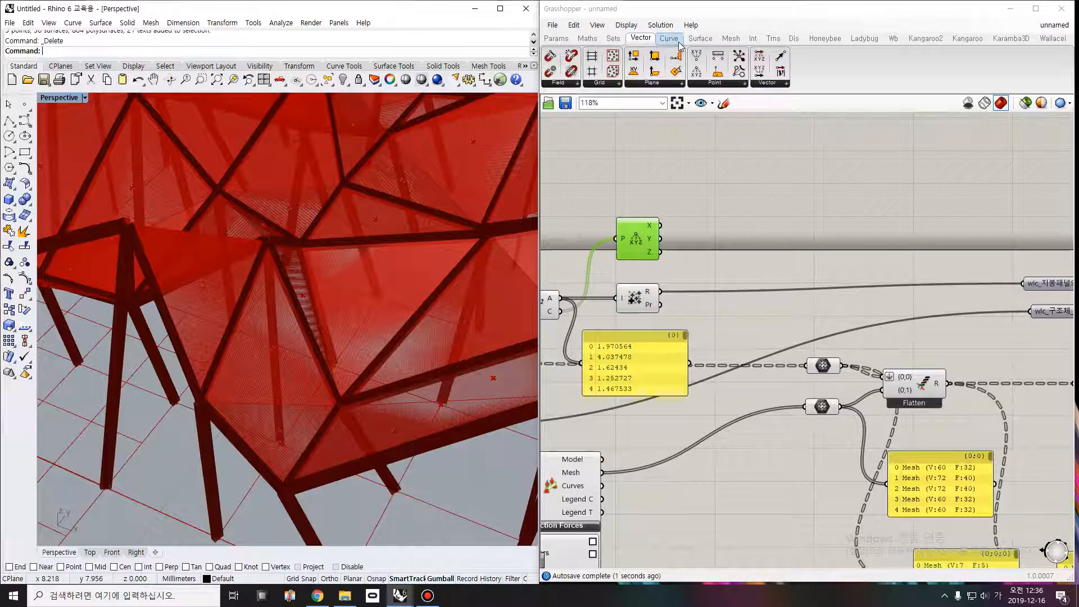
{"action": "left_click", "coordinate": [587, 38]}
{"action": "left_click_drag", "start_coordinate": [649, 71], "coordinate": [719, 258]}
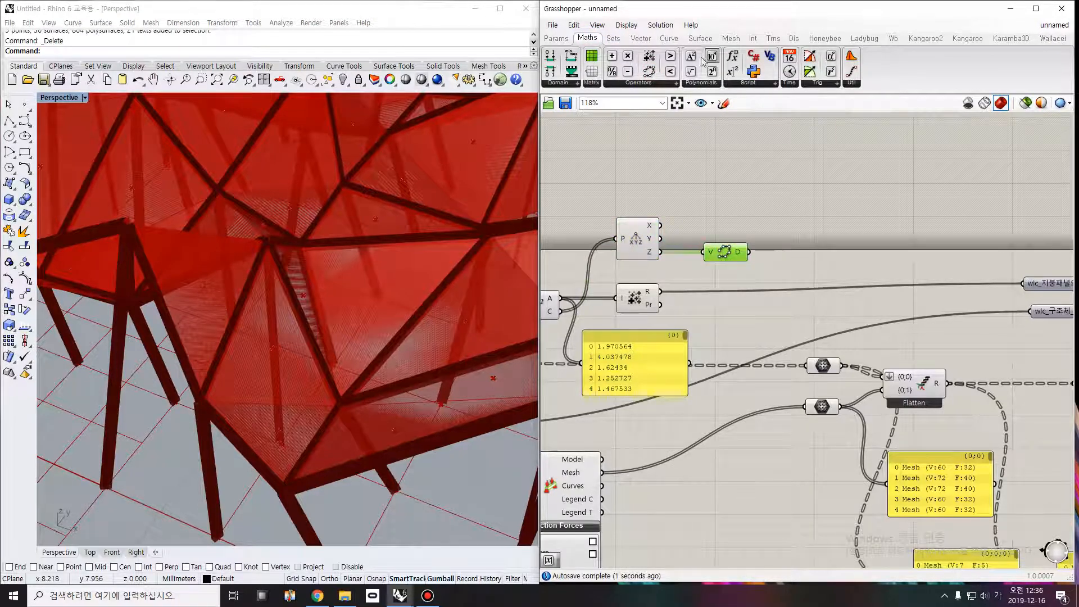
{"action": "left_click", "coordinate": [650, 85]}
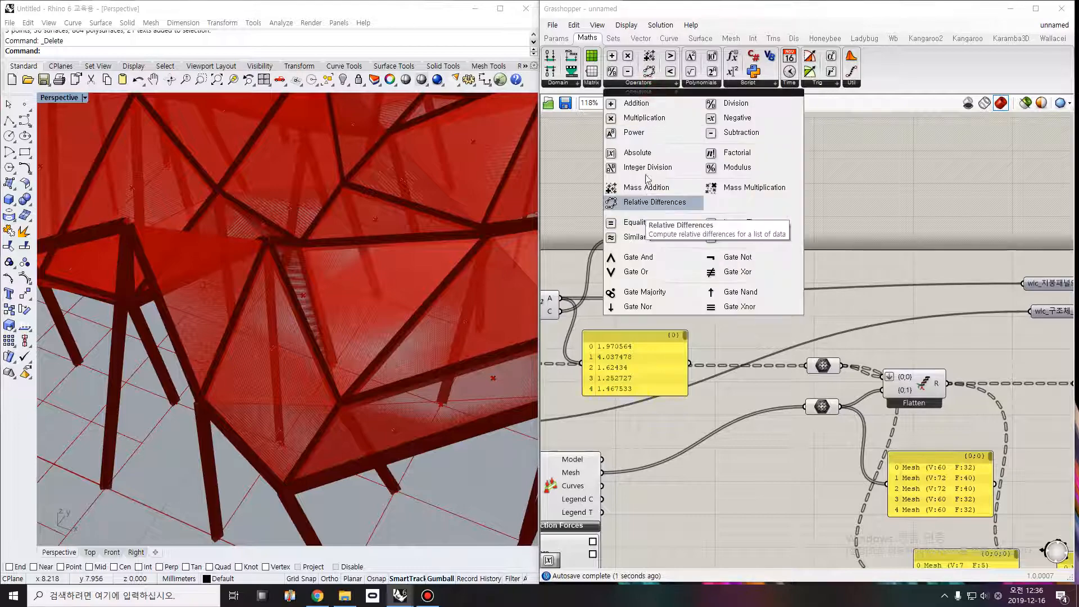
{"action": "left_click", "coordinate": [800, 253]}
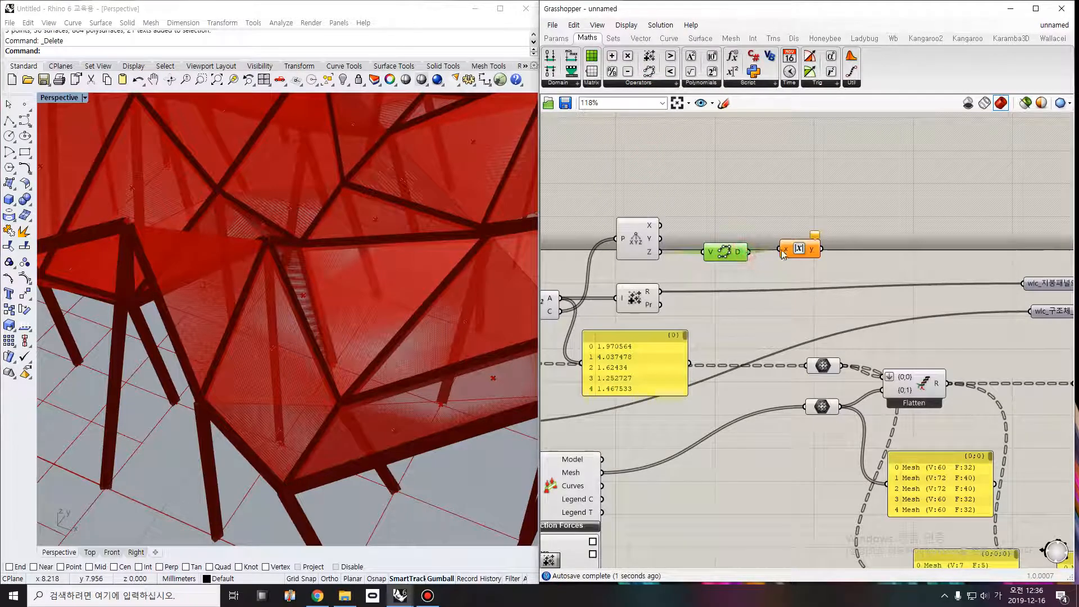
{"action": "left_click_drag", "start_coordinate": [748, 252], "coordinate": [782, 252]}
Sum the Absolute output with a new Mass Addition component and connect its R output to a One Over X component
{"action": "right_click_drag", "start_coordinate": [927, 250], "coordinate": [746, 258]}
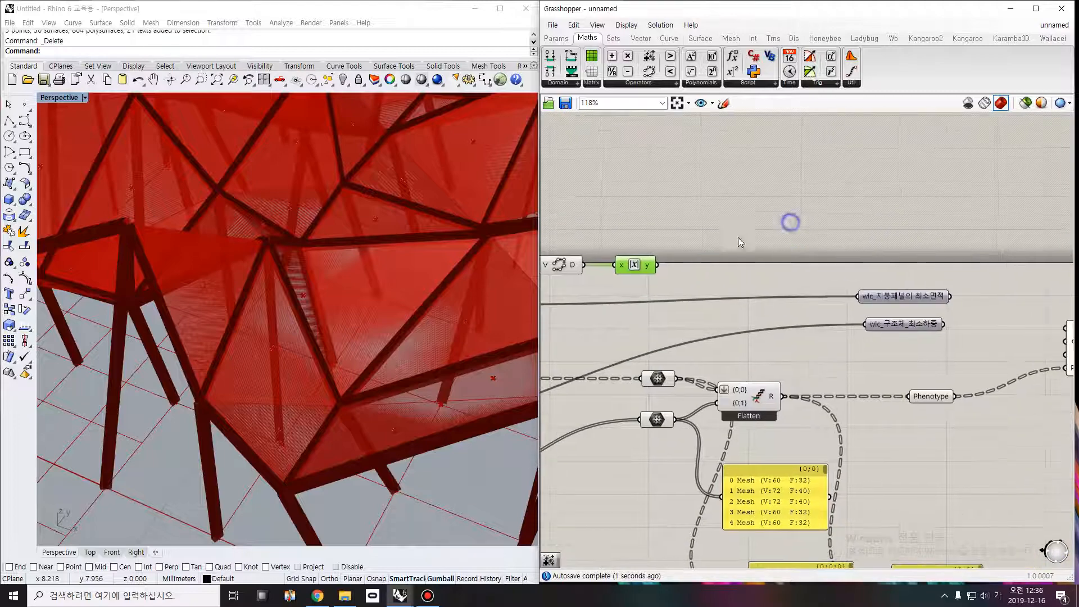
{"action": "left_click_drag", "start_coordinate": [726, 275], "coordinate": [725, 271]}
{"action": "left_click_drag", "start_coordinate": [657, 265], "coordinate": [705, 272]}
{"action": "left_click", "coordinate": [726, 275]}
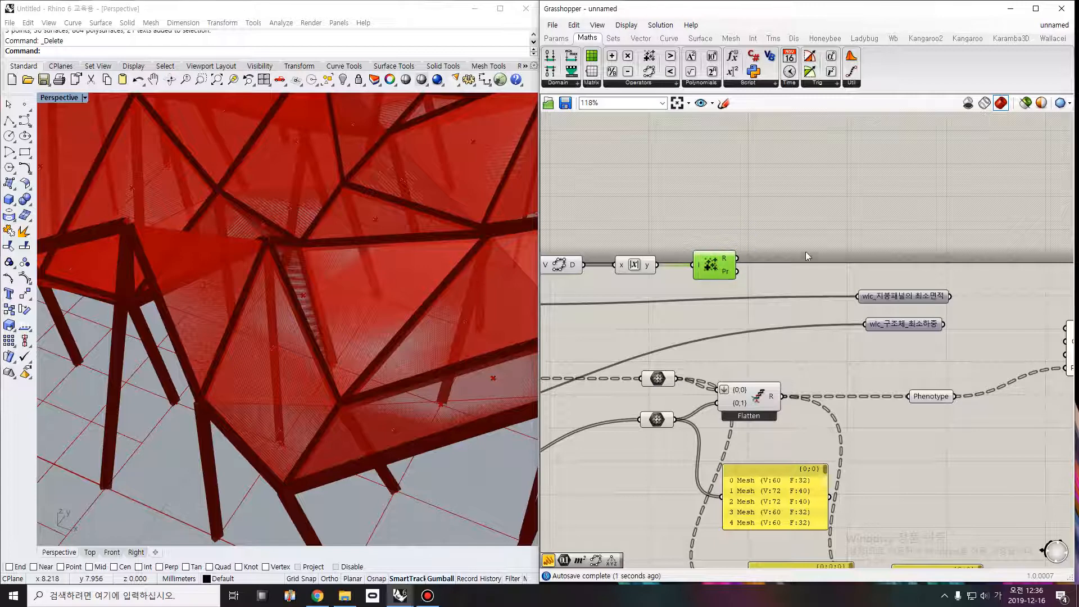
{"action": "right_click_drag", "start_coordinate": [800, 245], "coordinate": [755, 237]}
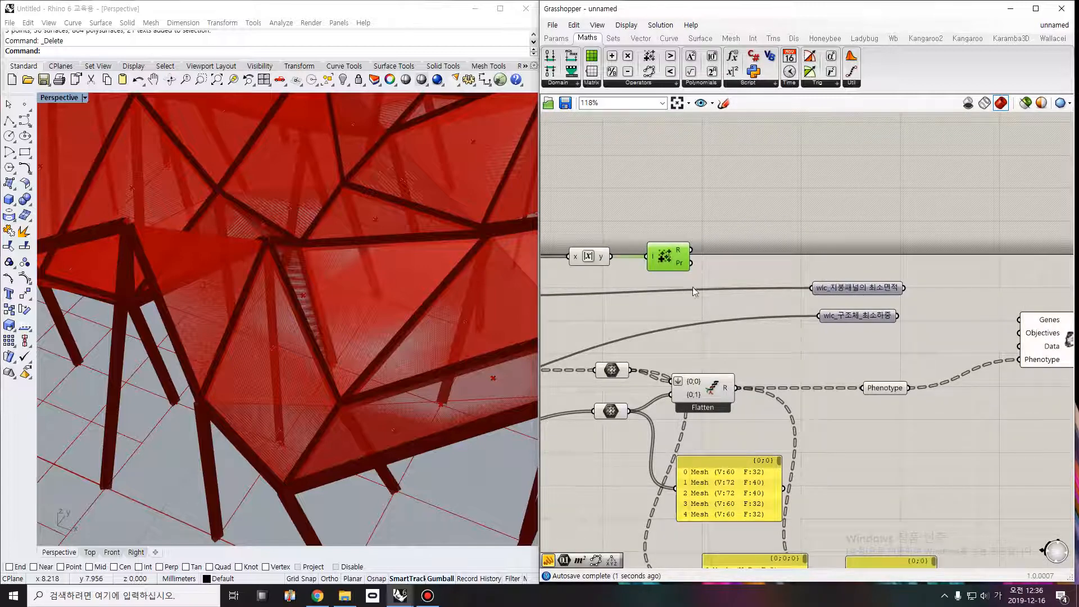
{"action": "left_click", "coordinate": [660, 82]}
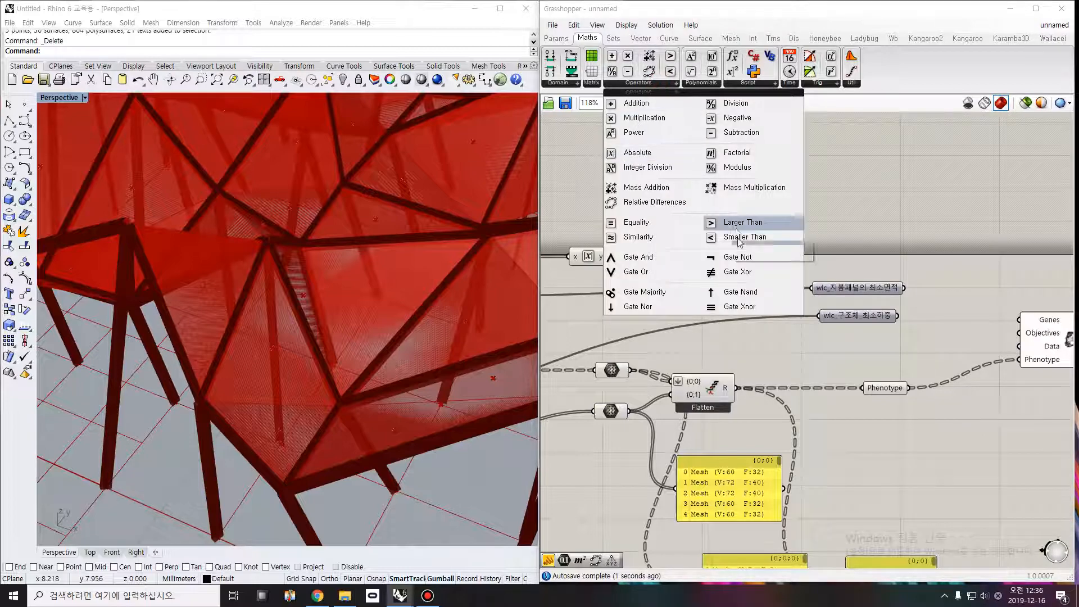
{"action": "left_click", "coordinate": [711, 85]}
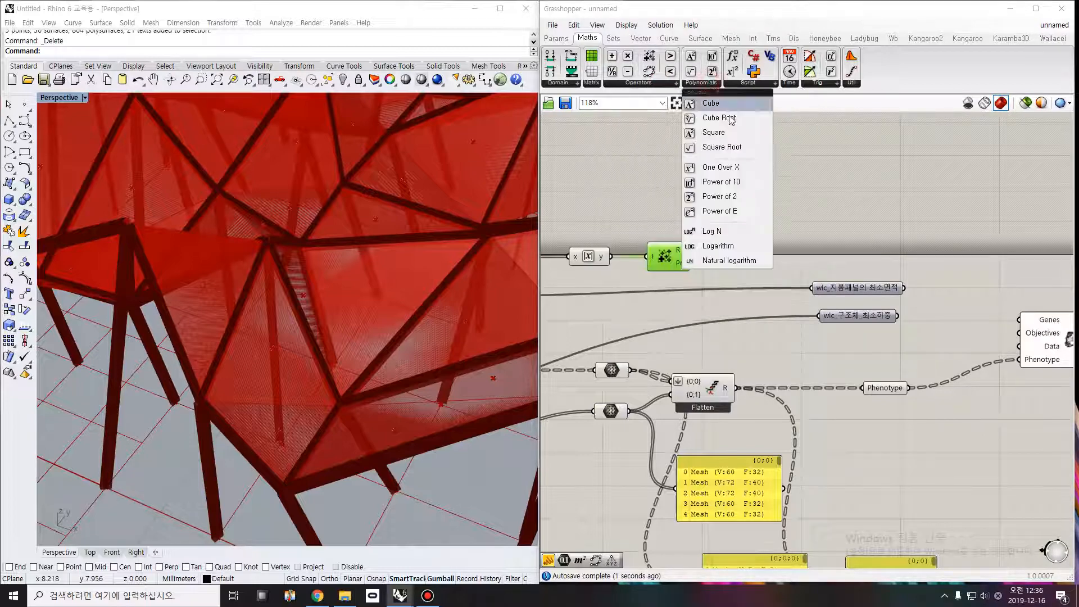
{"action": "left_click_drag", "start_coordinate": [707, 164], "coordinate": [744, 252]}
Duplicate the wlc_지붕패널의 최소면적 container above the original and connect One Over X's y output to the copy
{"action": "left_click", "coordinate": [870, 287]}
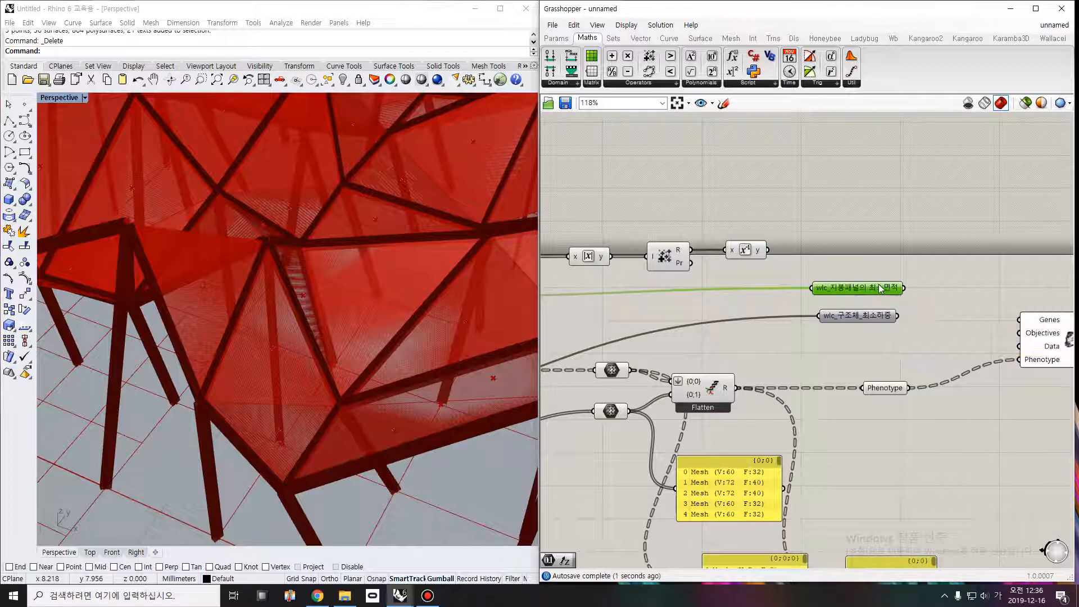
{"action": "left_click_drag", "start_coordinate": [872, 287], "coordinate": [875, 251], "text": "alt"}
{"action": "left_click_drag", "start_coordinate": [768, 251], "coordinate": [837, 253]}
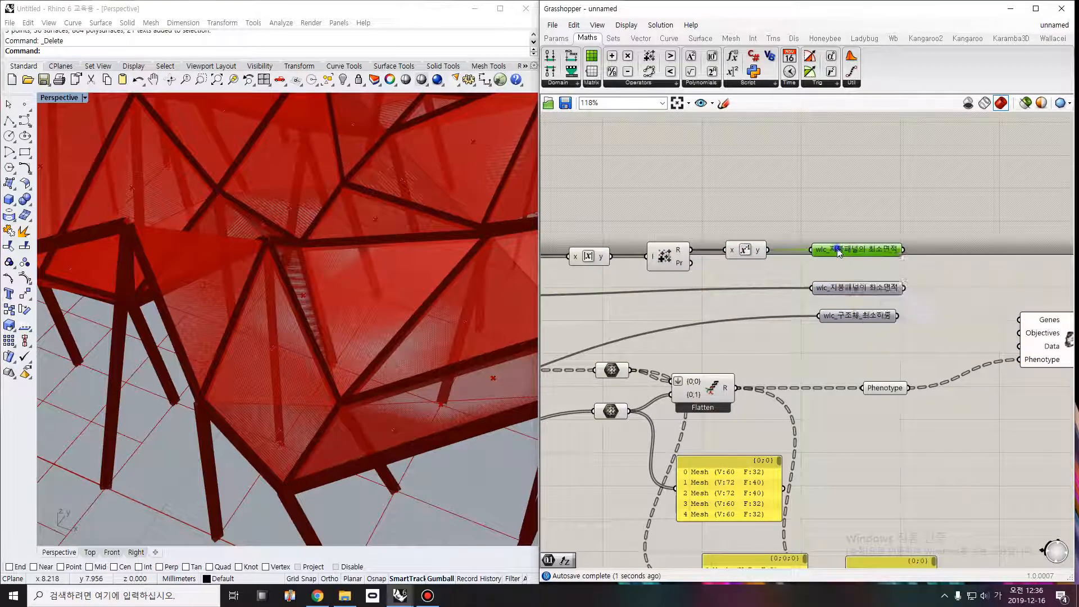
Rename the copied objective container fed by One Over X to wlc_지붕패널간의 최대변위값
{"action": "right_click", "coordinate": [838, 250]}
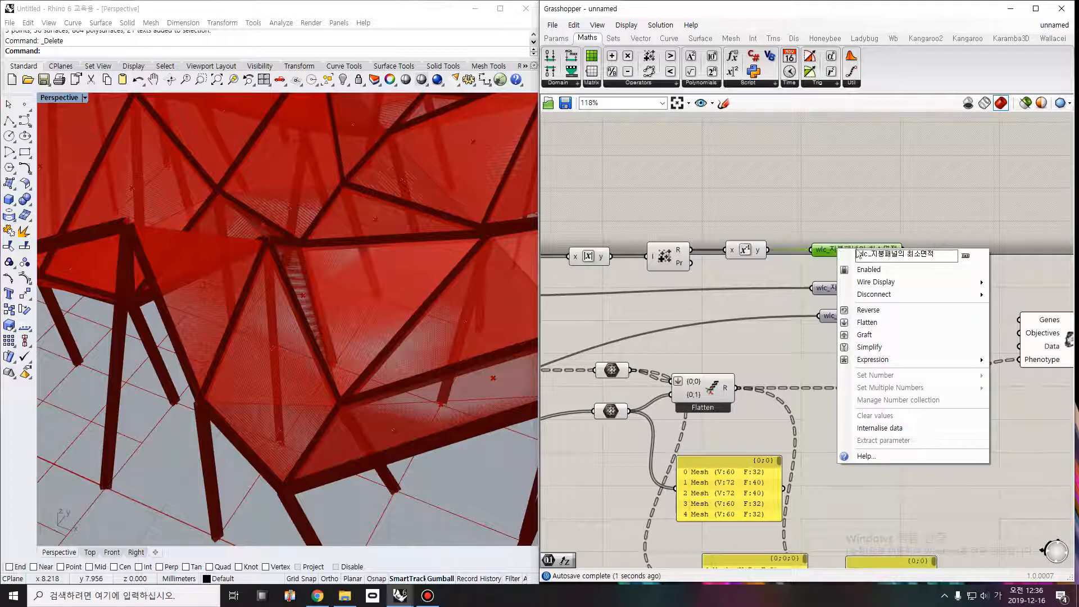
{"action": "left_click_drag", "start_coordinate": [869, 254], "coordinate": [964, 255]}
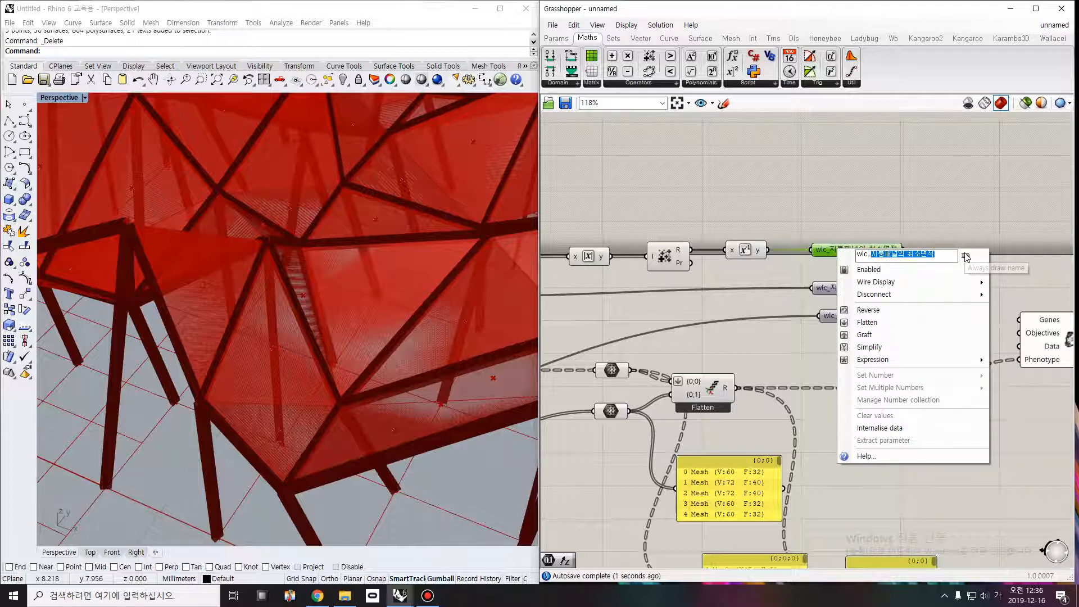
{"action": "type", "text": "지붕패널ㄱ"}
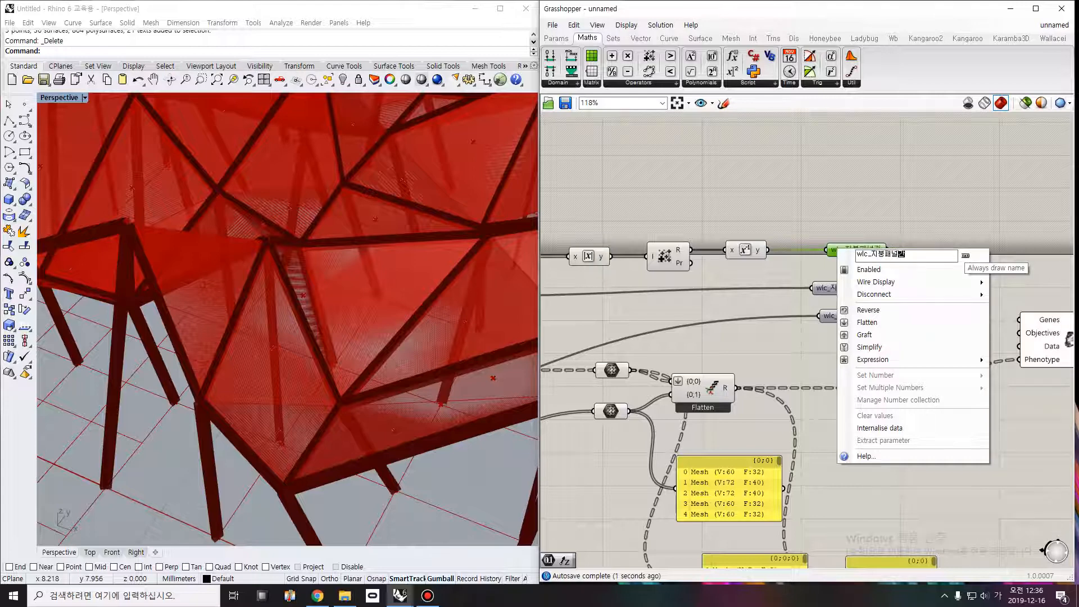
{"action": "type", "text": "의 최대변ㅇ"}
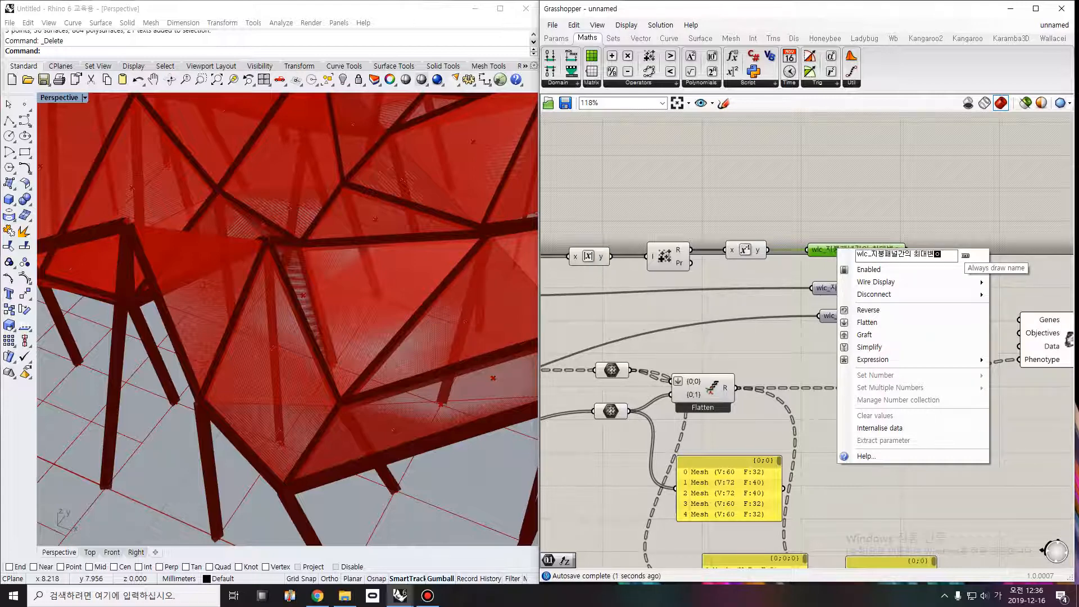
{"action": "type", "text": "위폭"}
{"action": "key", "text": "Return"}
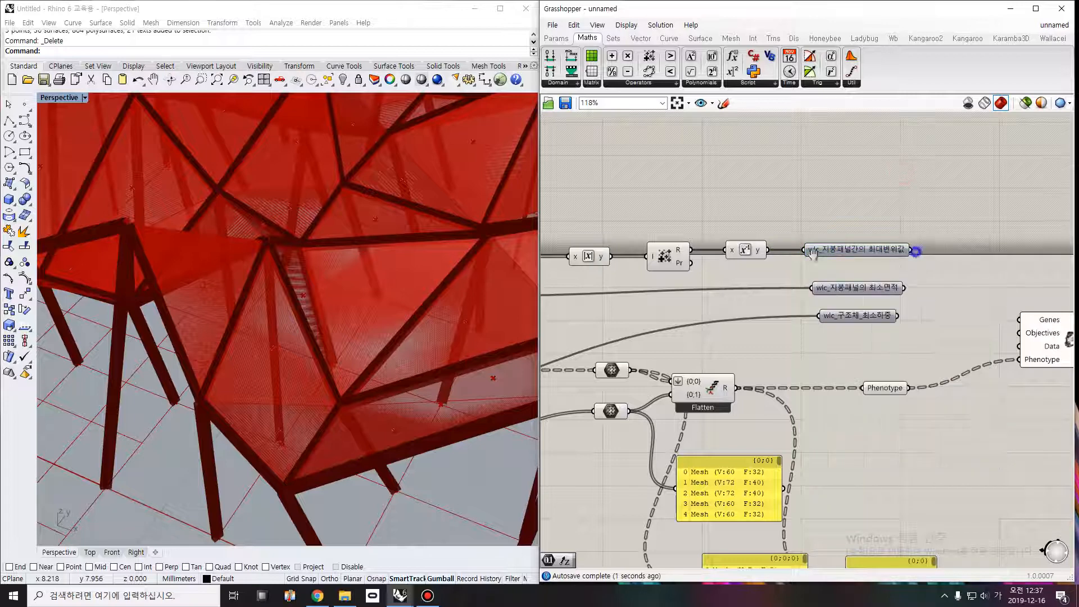
Link all objective containers to the Wallacei X Objectives input and all sliders to its Genes input
{"action": "right_click_drag", "start_coordinate": [902, 173], "coordinate": [727, 178]}
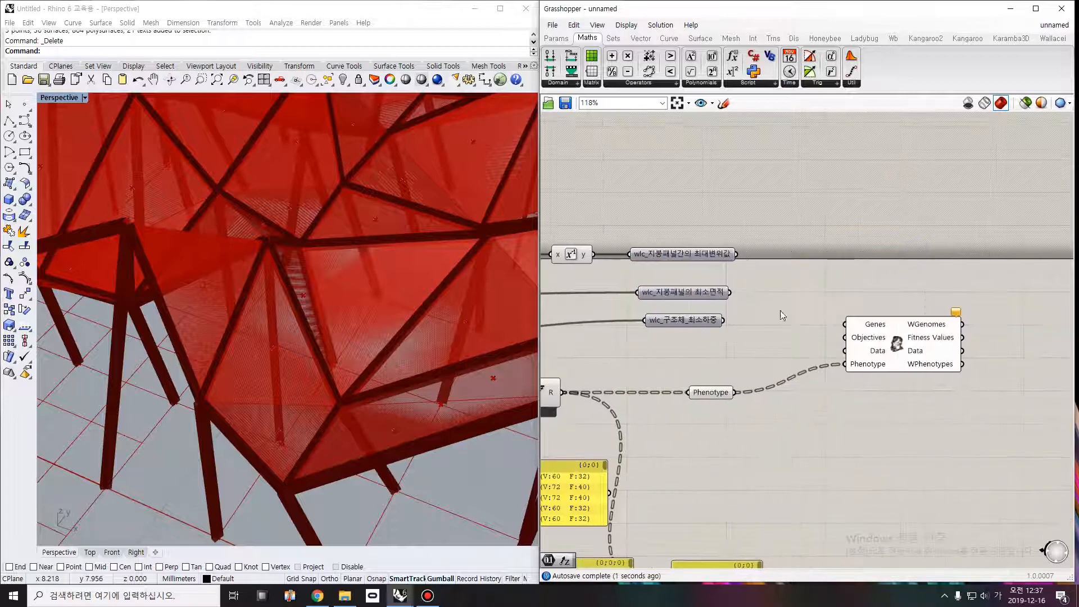
{"action": "right_click", "coordinate": [901, 345]}
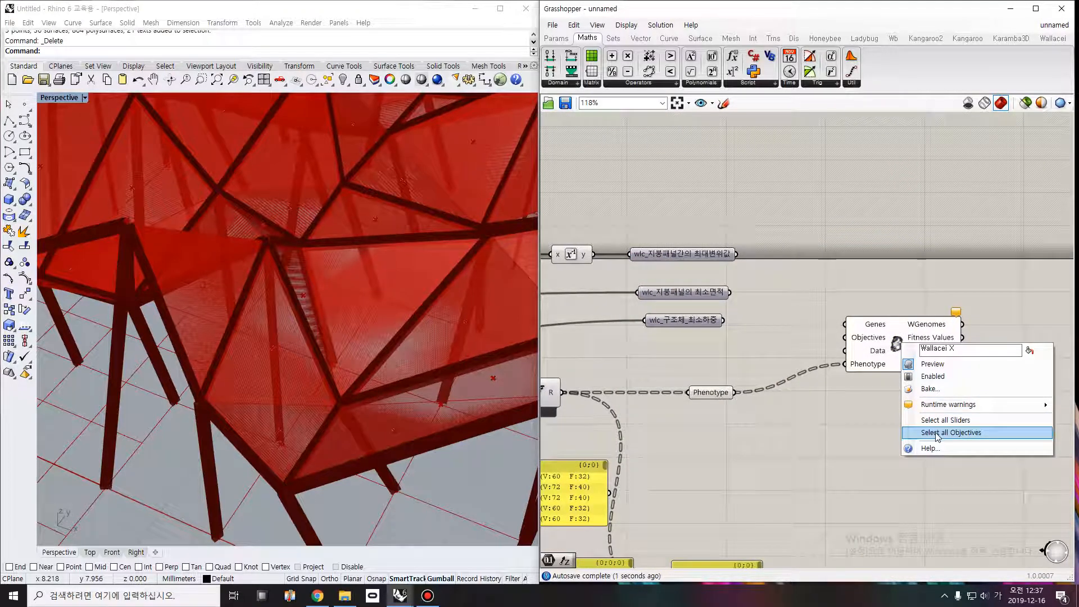
{"action": "left_click", "coordinate": [936, 432]}
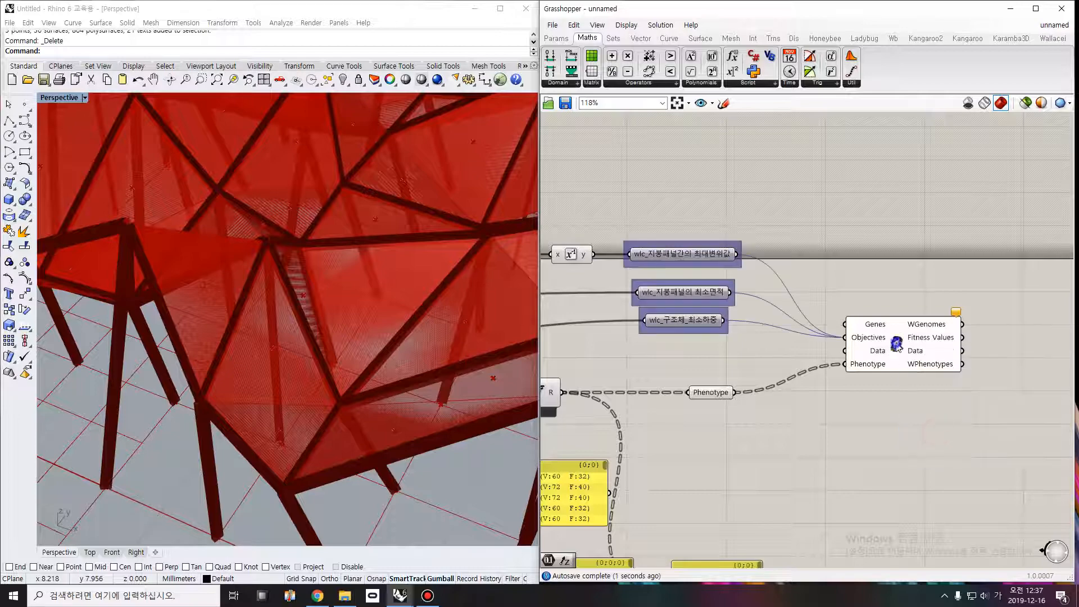
{"action": "right_click", "coordinate": [897, 345]}
{"action": "left_click", "coordinate": [948, 422]}
{"action": "scroll", "coordinate": [837, 367], "scroll_direction": "down", "scroll_amount": 3}
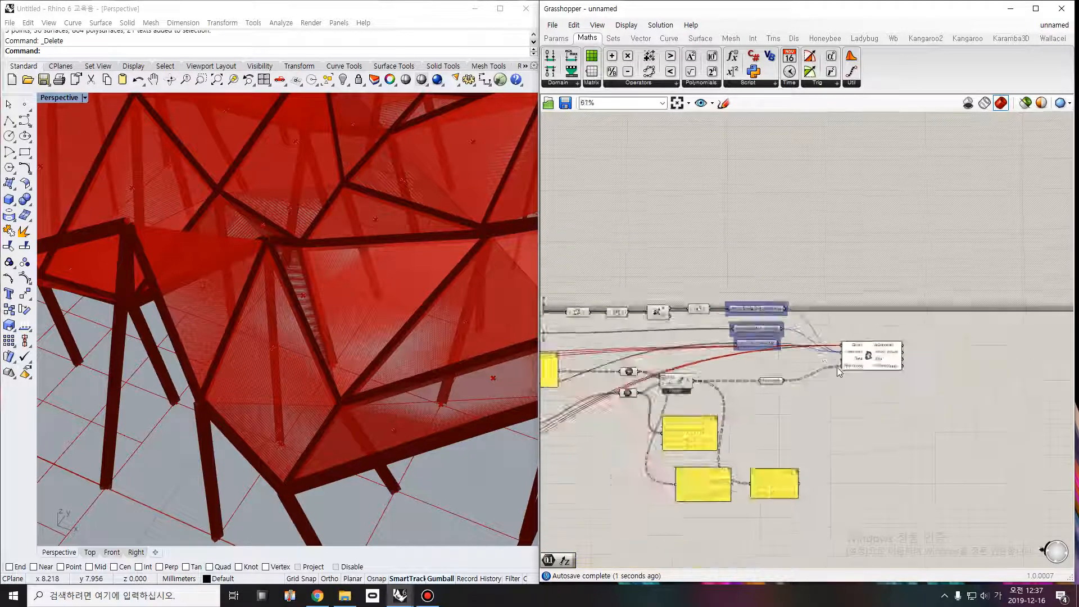
{"action": "scroll", "coordinate": [837, 366], "scroll_direction": "down", "scroll_amount": 3}
{"action": "right_click_drag", "start_coordinate": [628, 385], "coordinate": [939, 289]}
{"action": "right_click_drag", "start_coordinate": [717, 340], "coordinate": [836, 334]}
{"action": "right_click_drag", "start_coordinate": [712, 332], "coordinate": [876, 335]}
{"action": "mouse_move", "coordinate": [695, 326]}
{"action": "right_mouse_down"}
{"action": "mouse_move", "coordinate": [759, 328]}
{"action": "mouse_move", "coordinate": [681, 326]}
{"action": "right_mouse_up"}
{"action": "right_click_drag", "start_coordinate": [1039, 331], "coordinate": [883, 332]}
{"action": "scroll", "coordinate": [874, 313], "scroll_direction": "up", "scroll_amount": 3}
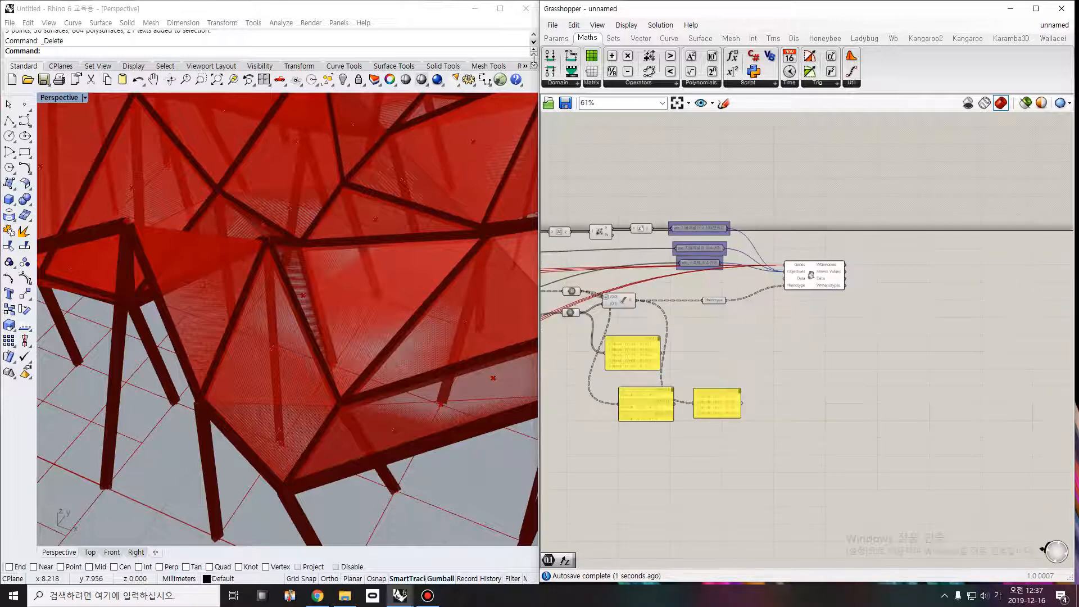
Save the Grasshopper definition in the 15주자 folder under the name b
{"action": "left_click", "coordinate": [565, 103]}
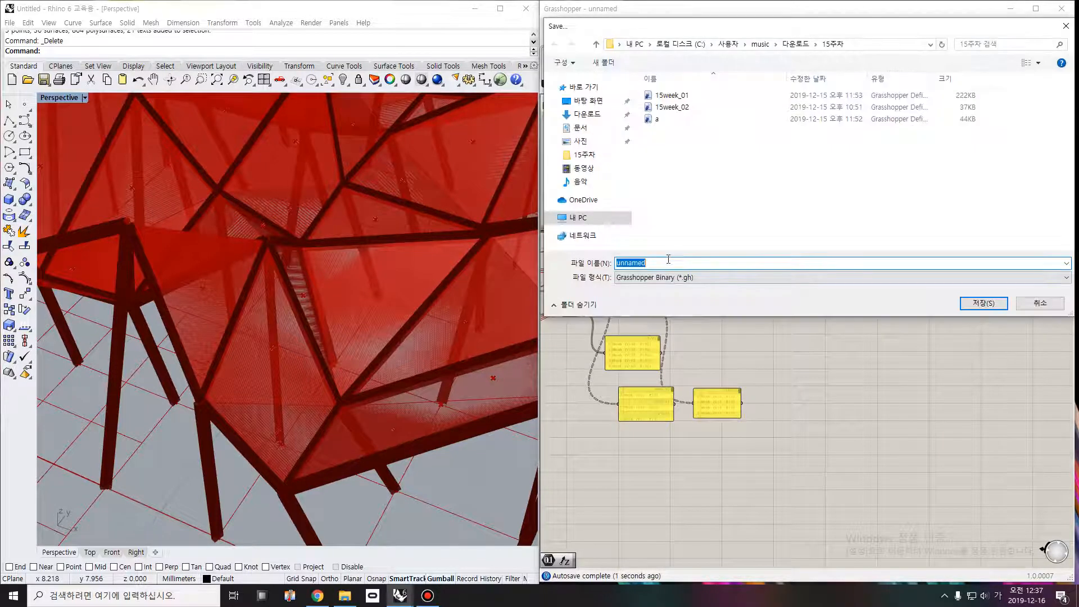
{"action": "type", "text": "ㅠ"}
{"action": "key", "text": "Return"}
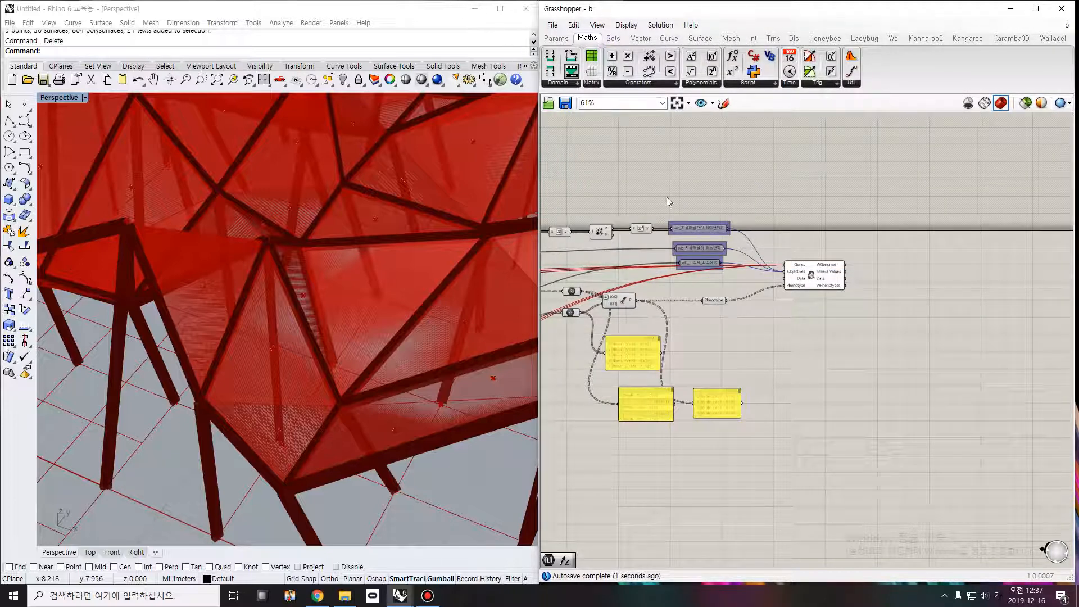
Open the Wallacei X settings, set generation size and generation count to 20, enable Autosave and start the optimization
{"action": "scroll", "coordinate": [813, 278], "scroll_direction": "up", "scroll_amount": 4}
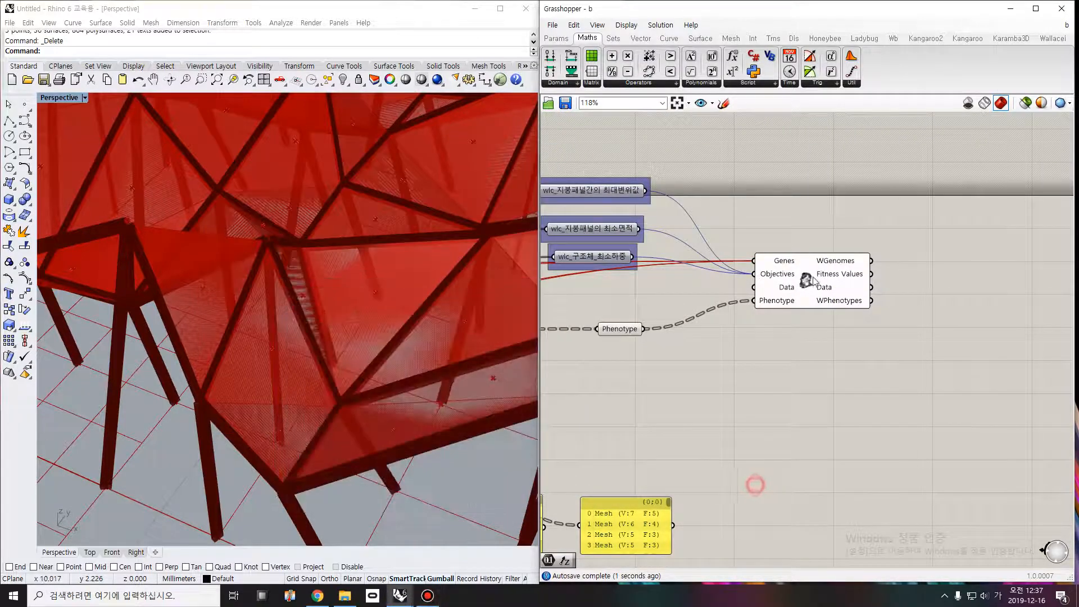
{"action": "double_click", "coordinate": [812, 279]}
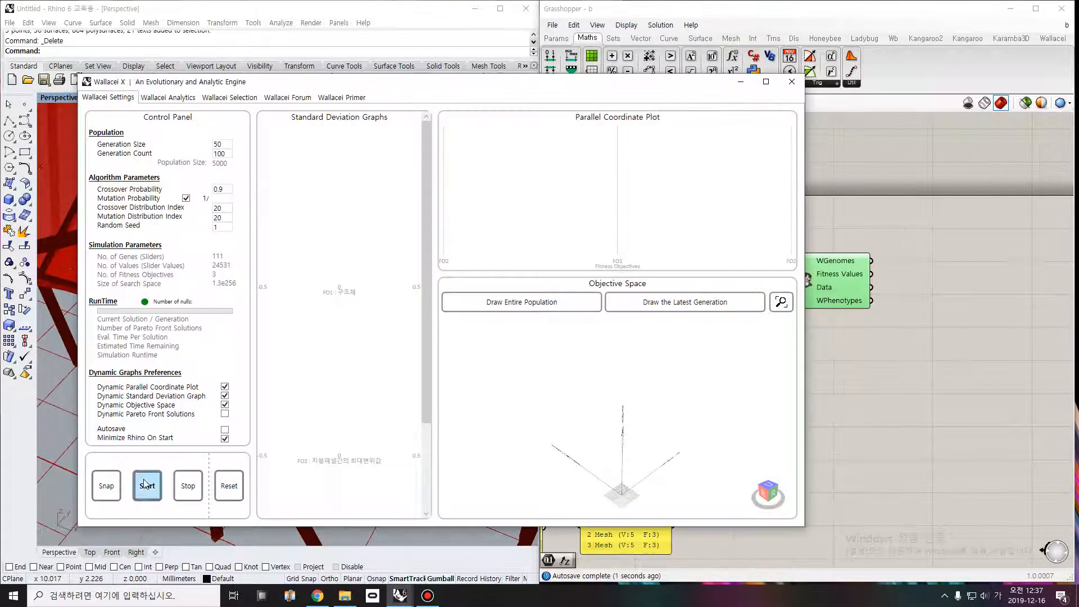
{"action": "left_click", "coordinate": [144, 484]}
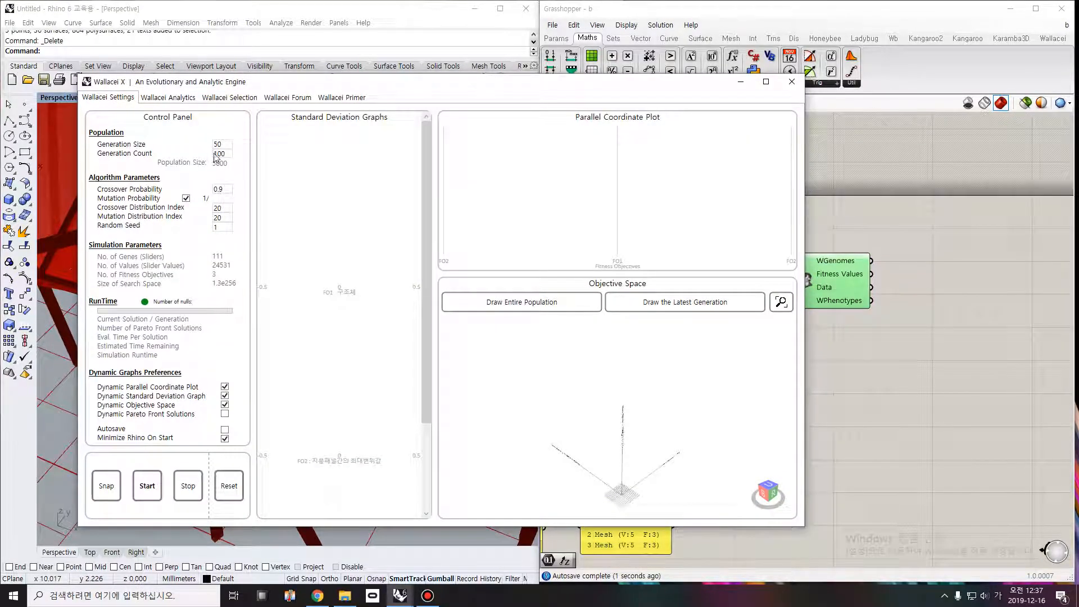
{"action": "left_click_drag", "start_coordinate": [225, 149], "coordinate": [182, 145]}
{"action": "left_click", "coordinate": [223, 429]}
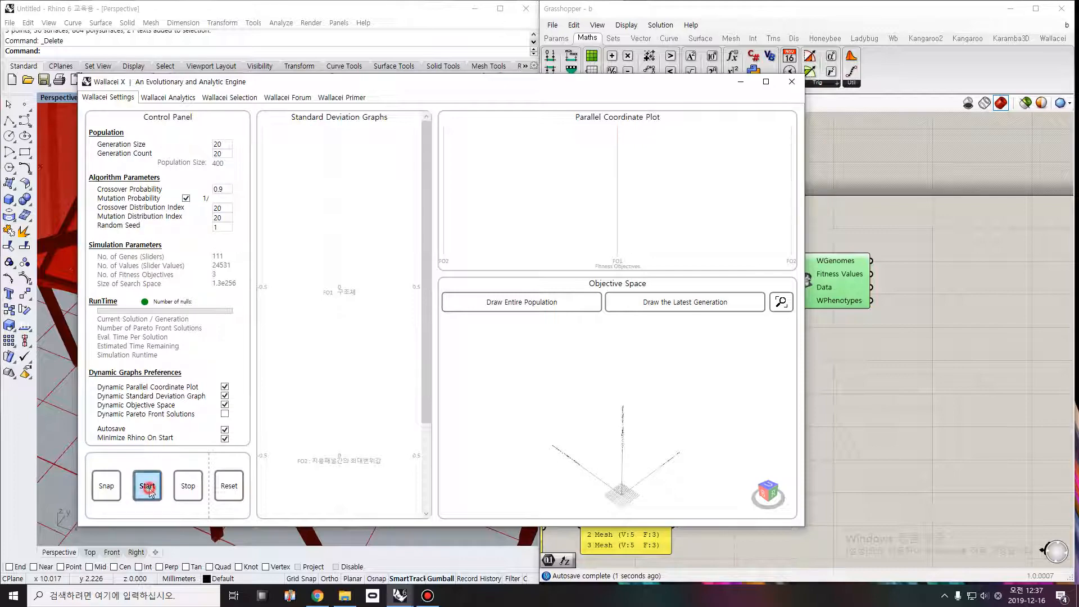
{"action": "left_click", "coordinate": [148, 487]}
Bring the minimized Rhino window back to watch the roof variations in perspective, dismissing the Grasshopper display errors
{"action": "mouse_move", "coordinate": [400, 594]}
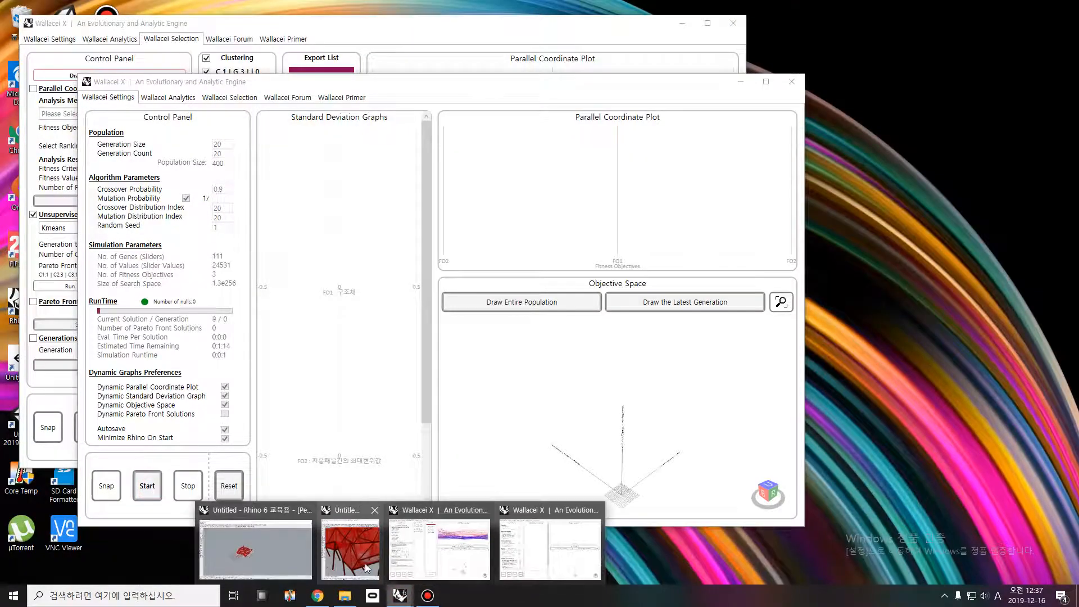
{"action": "left_click", "coordinate": [365, 564]}
{"action": "scroll", "coordinate": [346, 402], "scroll_direction": "down", "scroll_amount": 5}
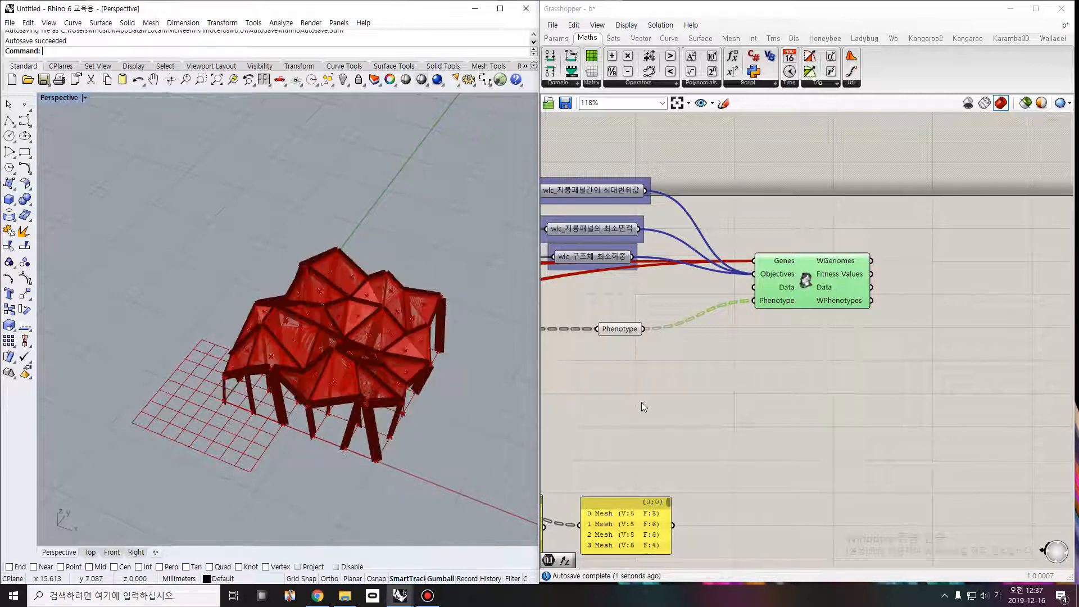
{"action": "scroll", "coordinate": [676, 385], "scroll_direction": "down", "scroll_amount": 1}
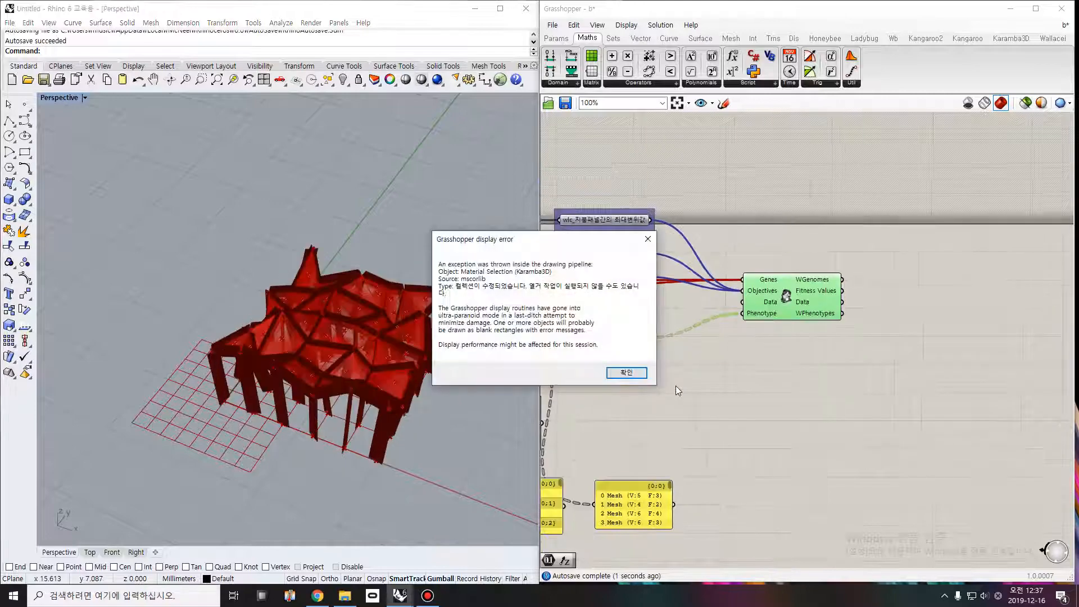
{"action": "left_click", "coordinate": [636, 374]}
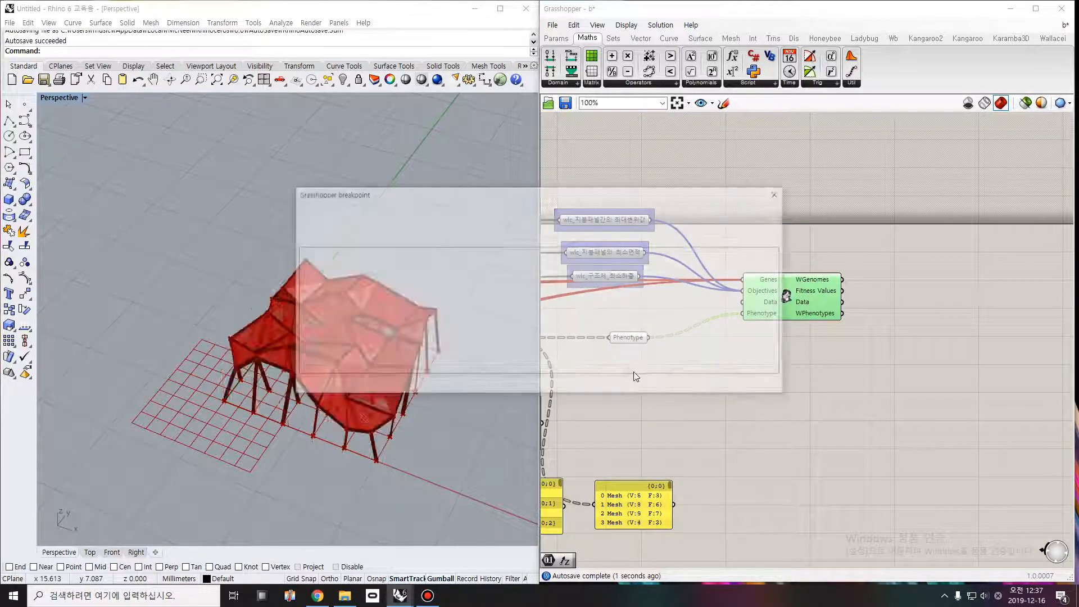
{"action": "left_click", "coordinate": [753, 383]}
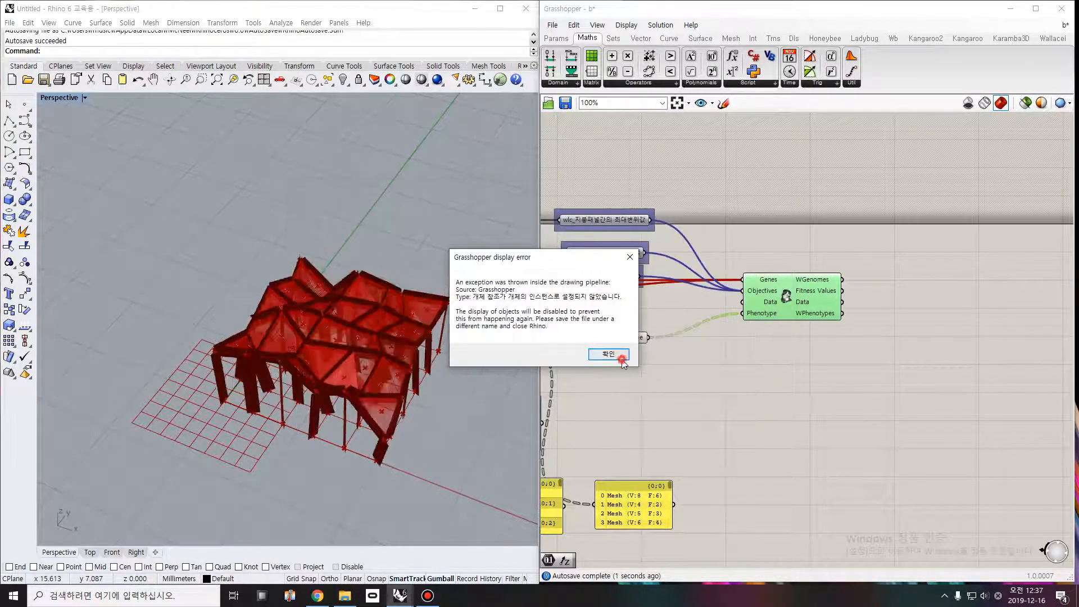
{"action": "left_click", "coordinate": [621, 357]}
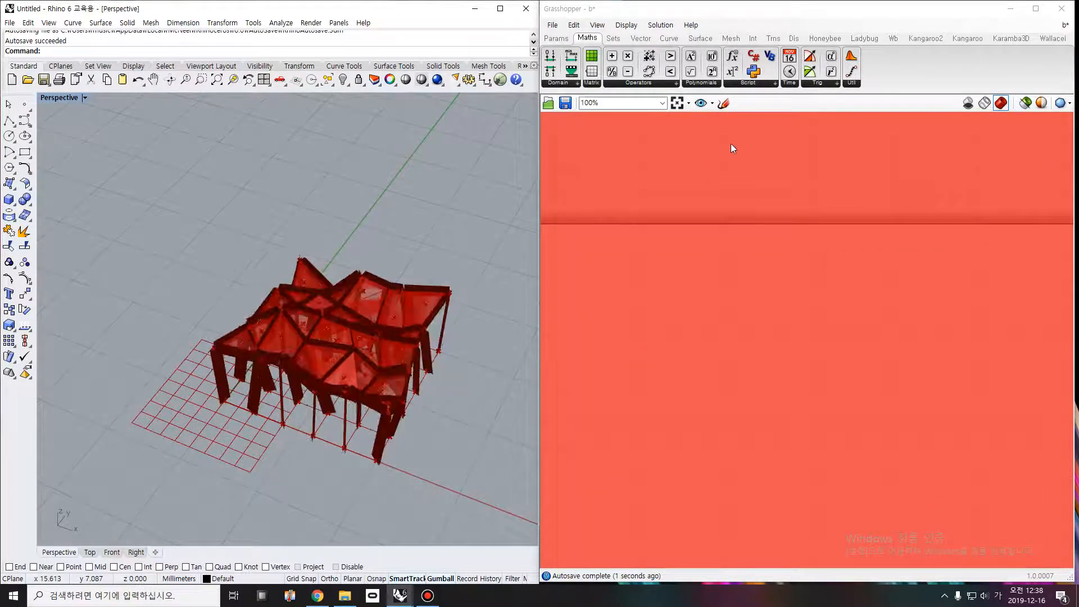
Minimize the Grasshopper and Rhino windows and close the older Wallacei X window behind the running one
{"action": "left_click", "coordinate": [1010, 9]}
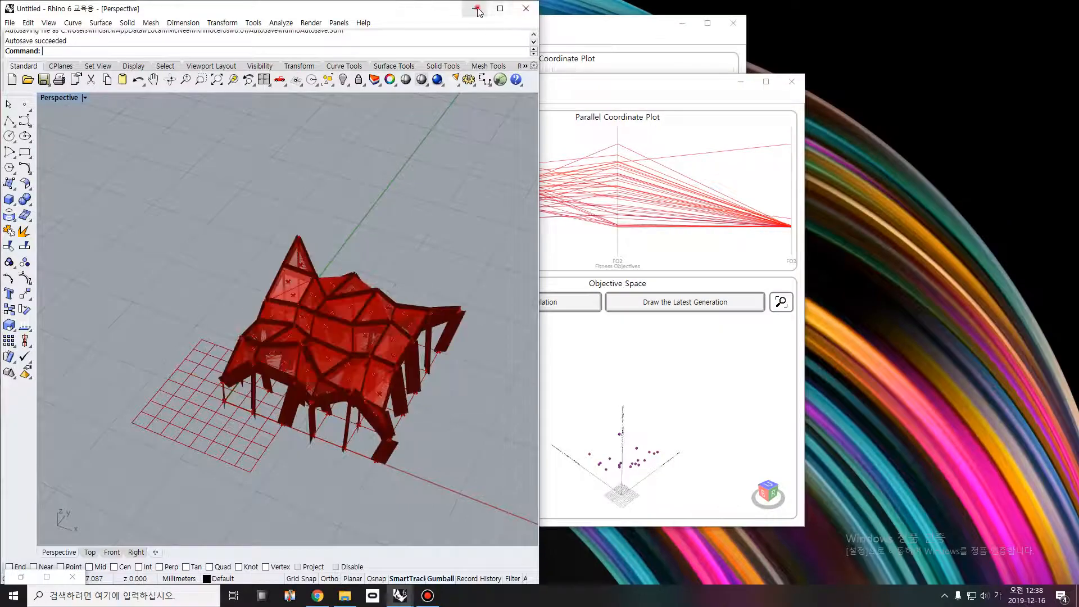
{"action": "left_click", "coordinate": [477, 9]}
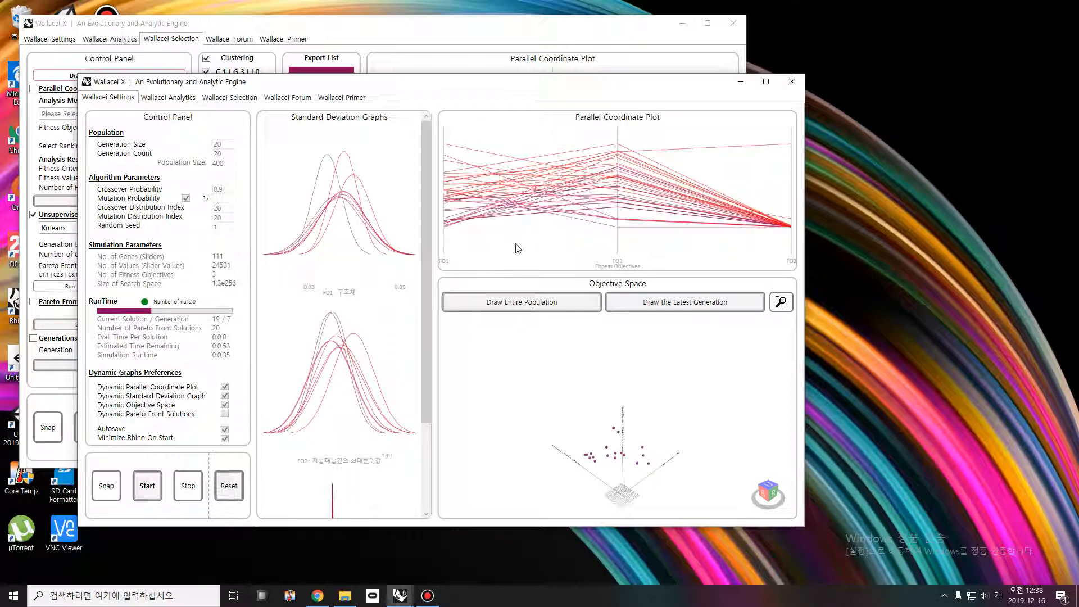
{"action": "left_click", "coordinate": [734, 22]}
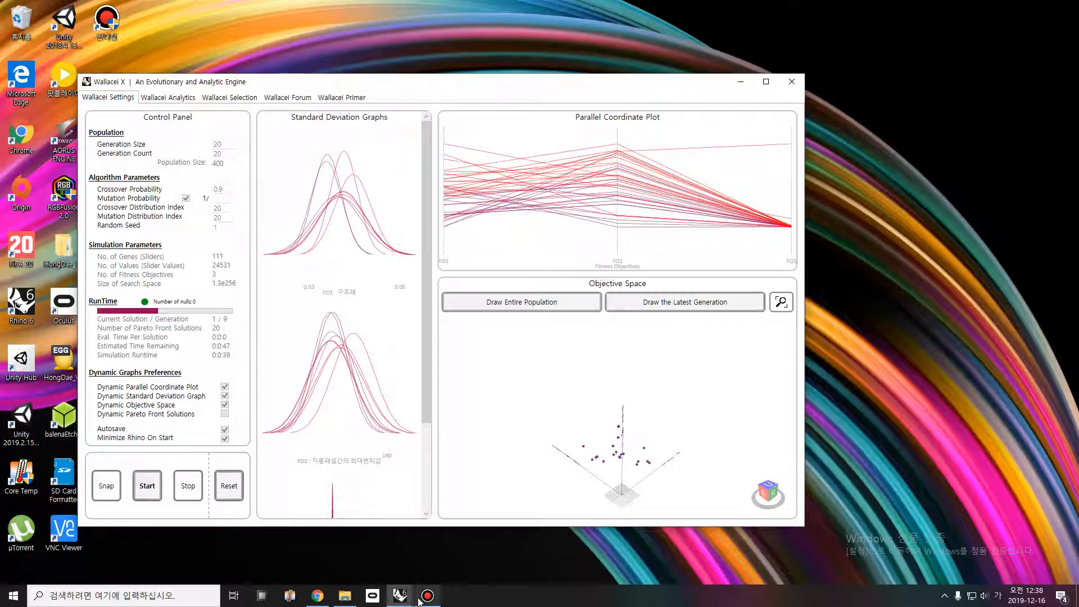
Dismiss the message dialog shown over the Wallacei X window
{"action": "mouse_move", "coordinate": [419, 602]}
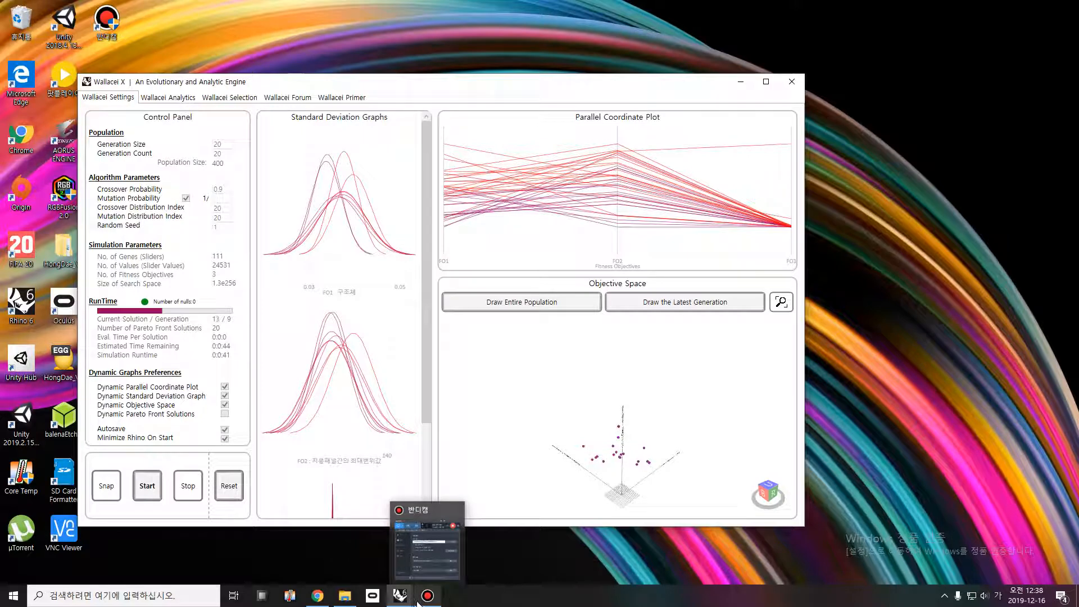
{"action": "left_click", "coordinate": [425, 569]}
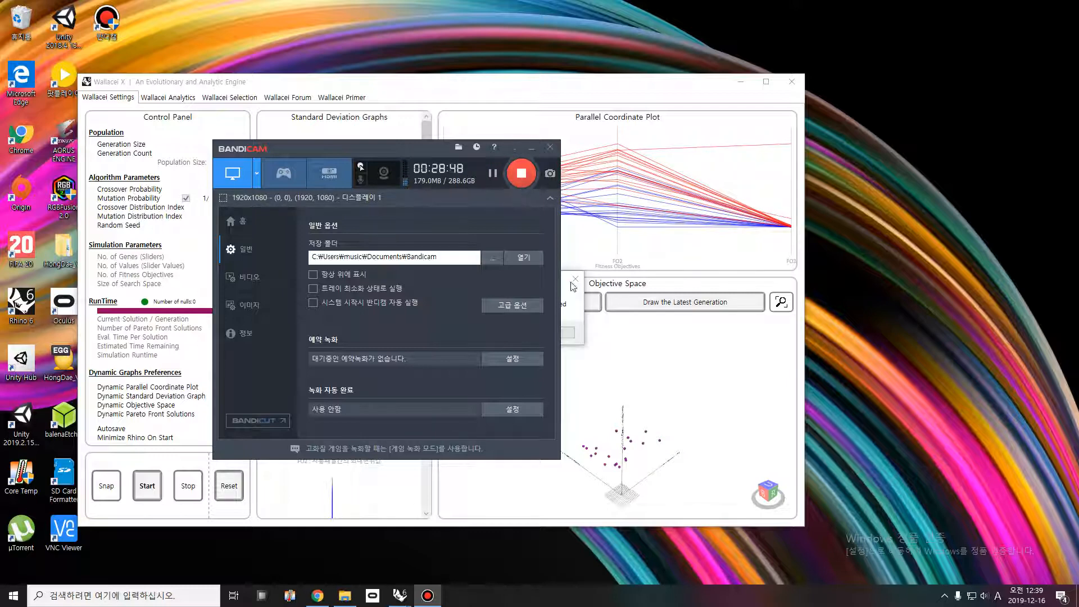
{"action": "left_click", "coordinate": [572, 286]}
{"action": "left_click", "coordinate": [555, 332]}
Restore the Rhino and Grasshopper windows, and try to recover the red canvas by closing and reopening Grasshopper
{"action": "mouse_move", "coordinate": [401, 593]}
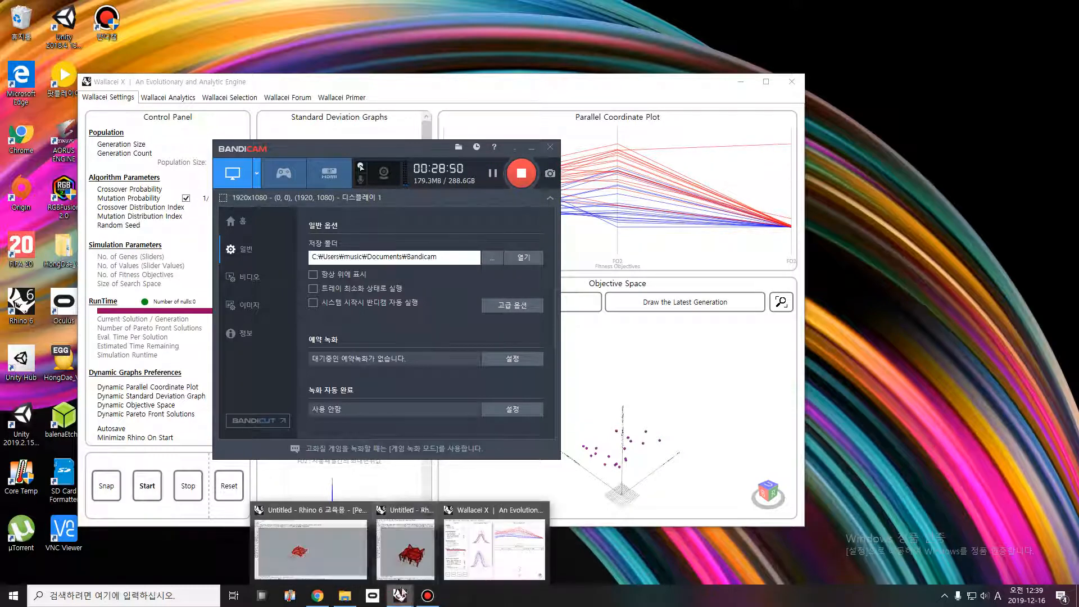
{"action": "left_click", "coordinate": [405, 542]}
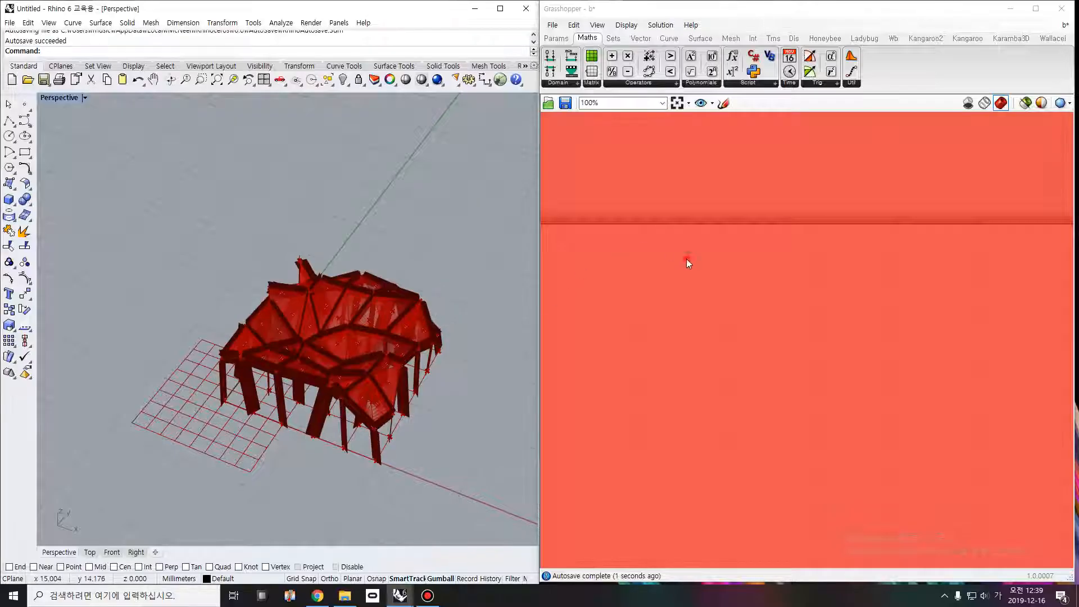
{"action": "scroll", "coordinate": [686, 261], "scroll_direction": "down", "scroll_amount": 10}
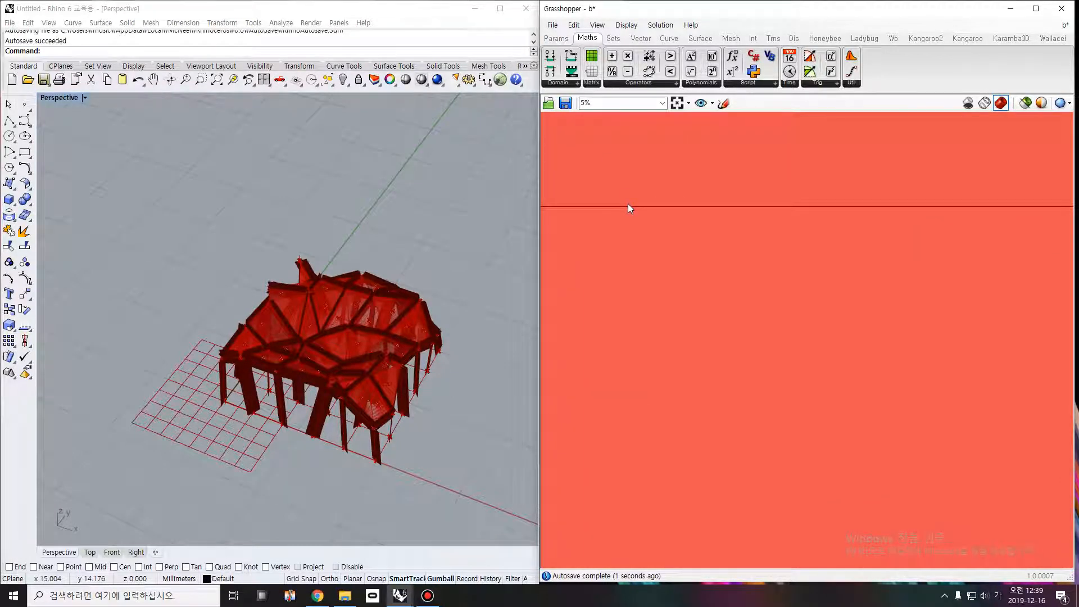
{"action": "scroll", "coordinate": [629, 208], "scroll_direction": "up", "scroll_amount": 3}
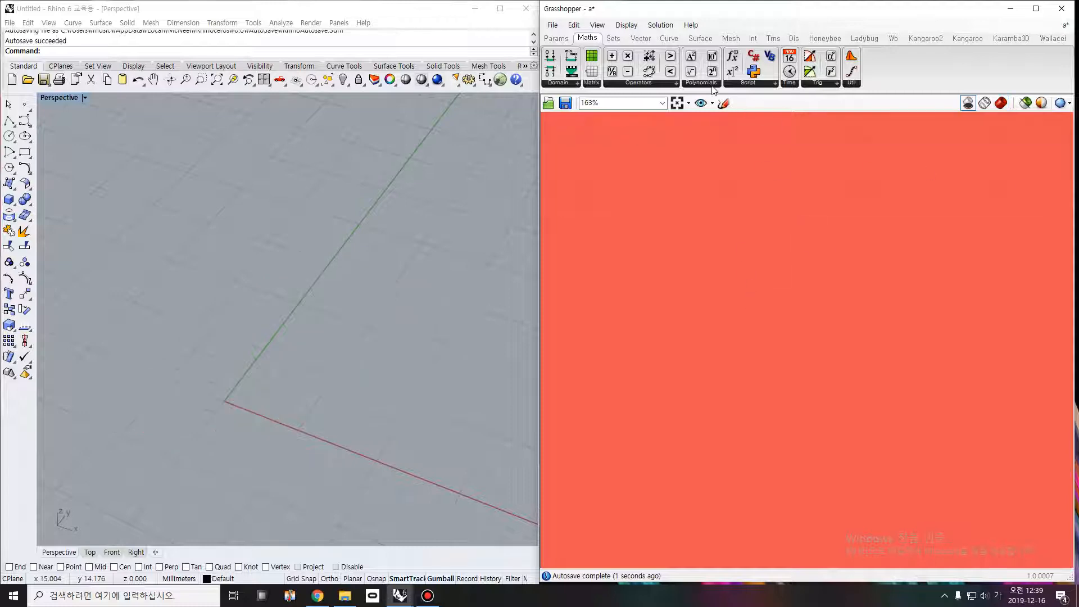
{"action": "left_click", "coordinate": [1061, 8]}
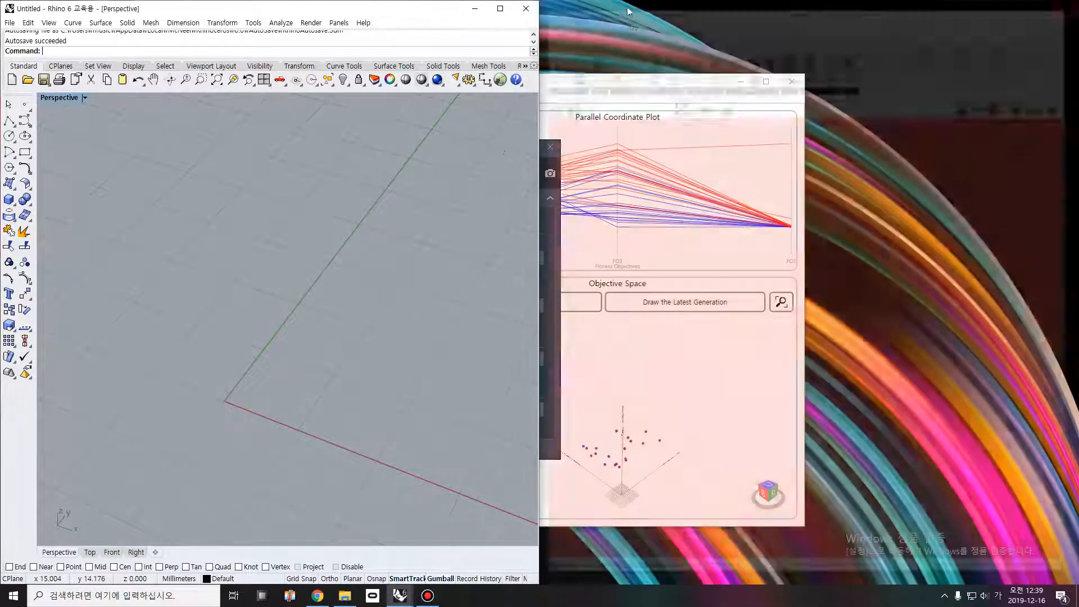
{"action": "left_click", "coordinate": [500, 79]}
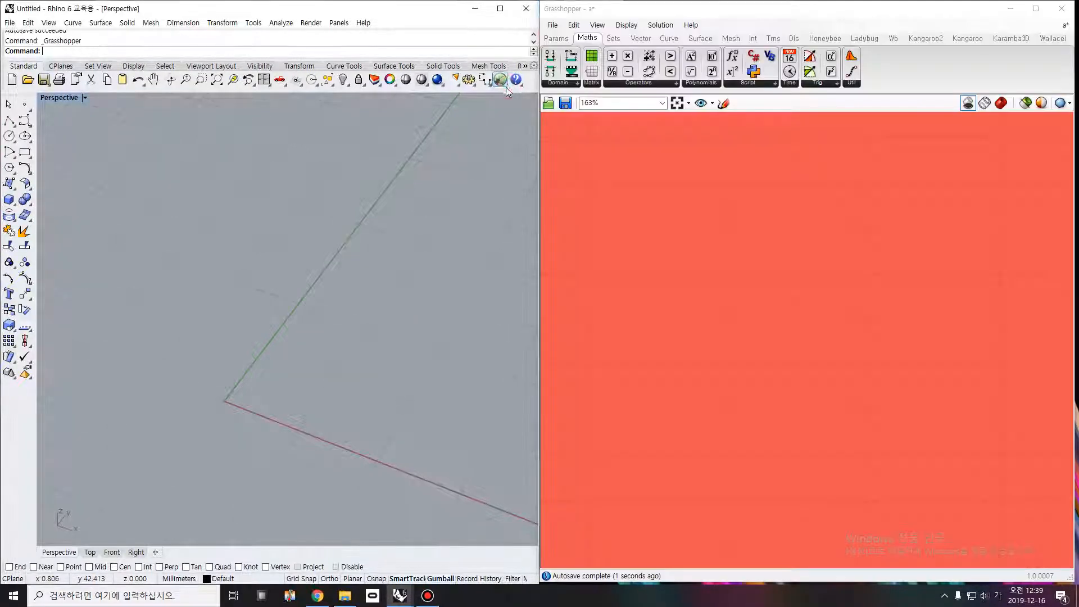
Close Grasshopper and Rhino without saving the open definition
{"action": "left_click", "coordinate": [1062, 8]}
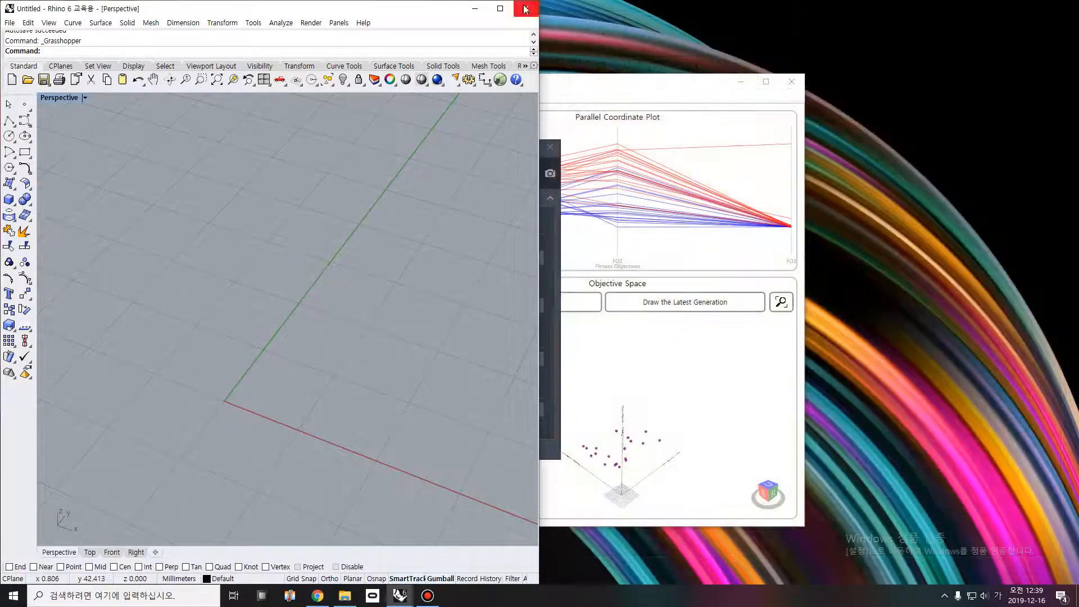
{"action": "left_click", "coordinate": [553, 337]}
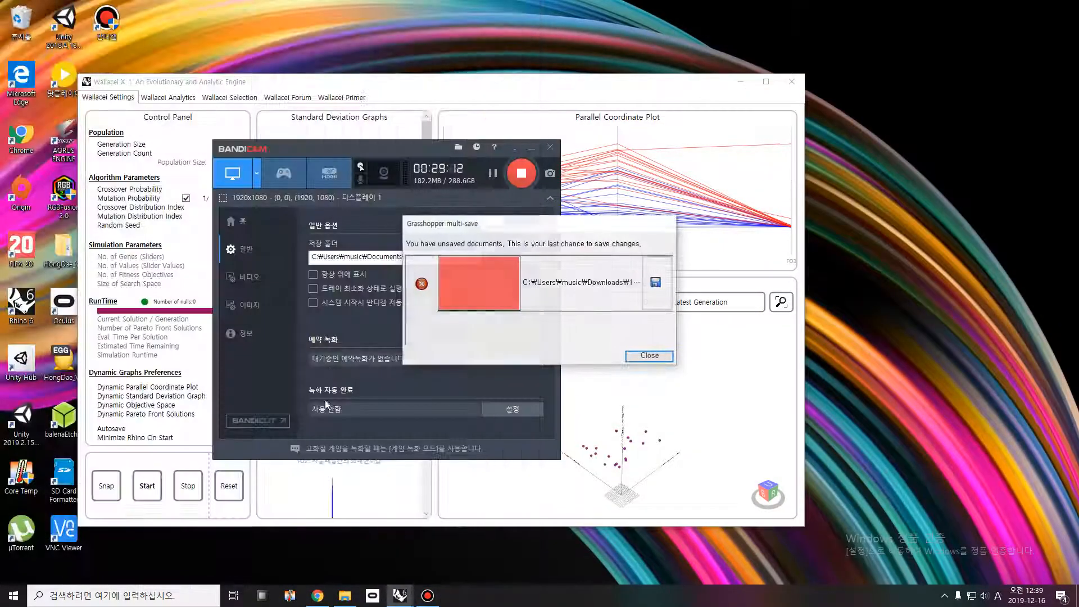
{"action": "left_click", "coordinate": [650, 356]}
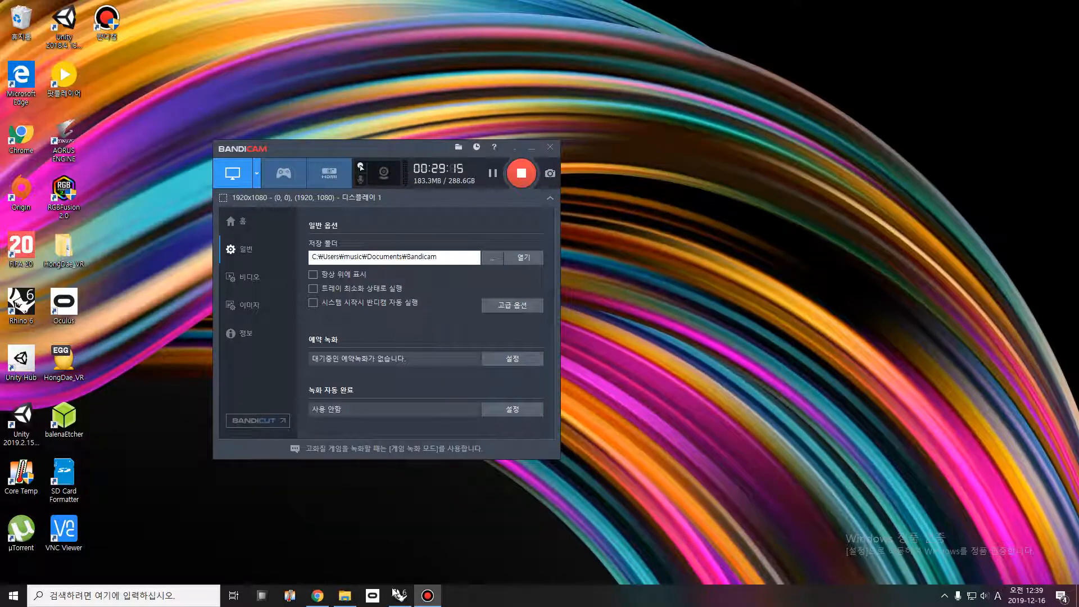
Start a new Rhino 6 session, dismiss the template selection, and maximize the modelling window
{"action": "right_click", "coordinate": [400, 595]}
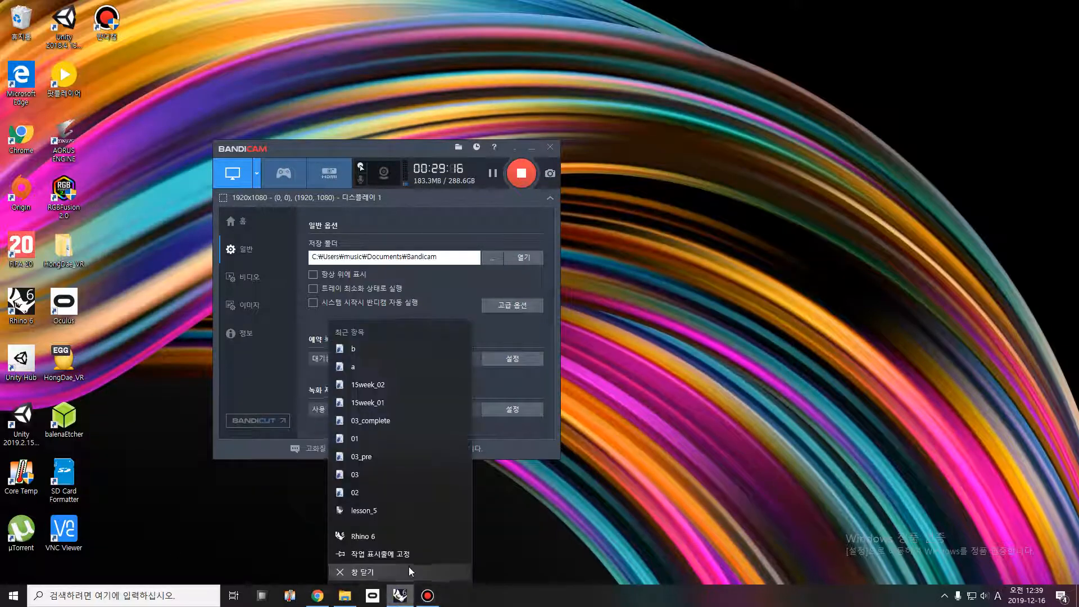
{"action": "left_click", "coordinate": [405, 537]}
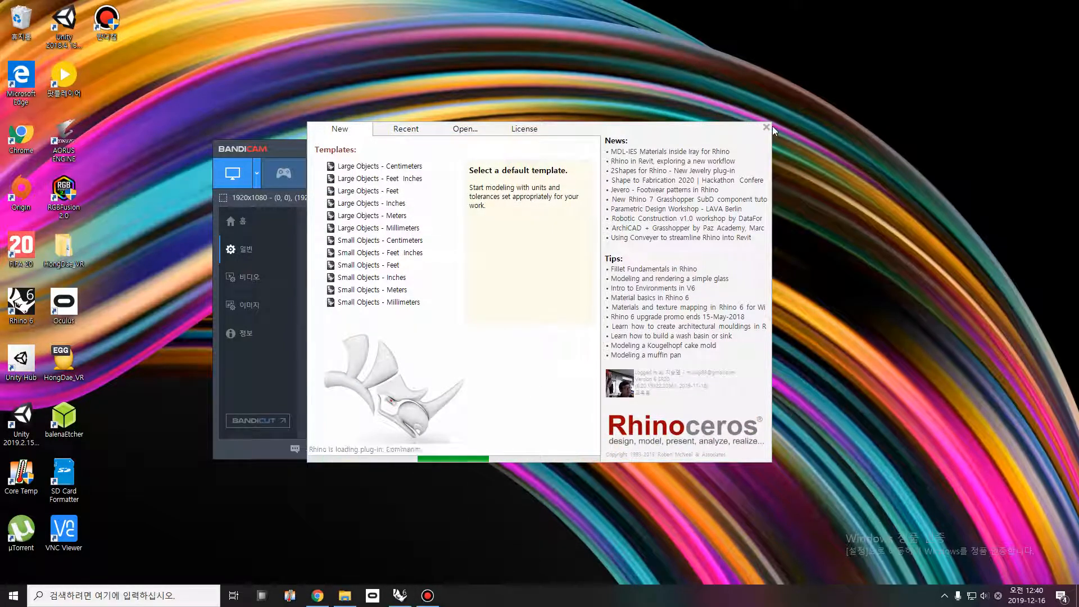
{"action": "left_click", "coordinate": [766, 127]}
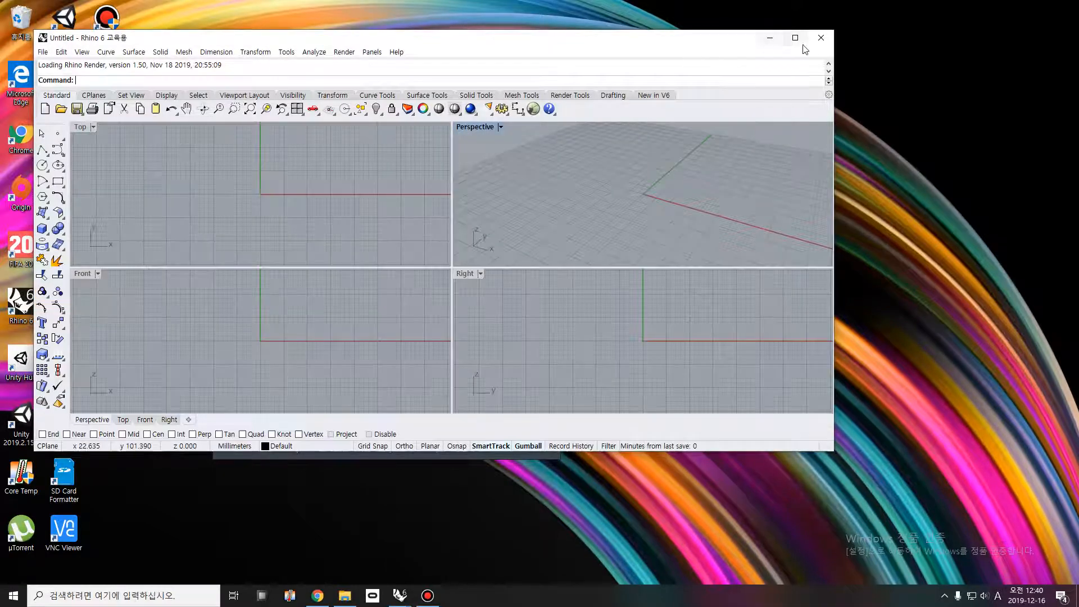
{"action": "left_click", "coordinate": [794, 37]}
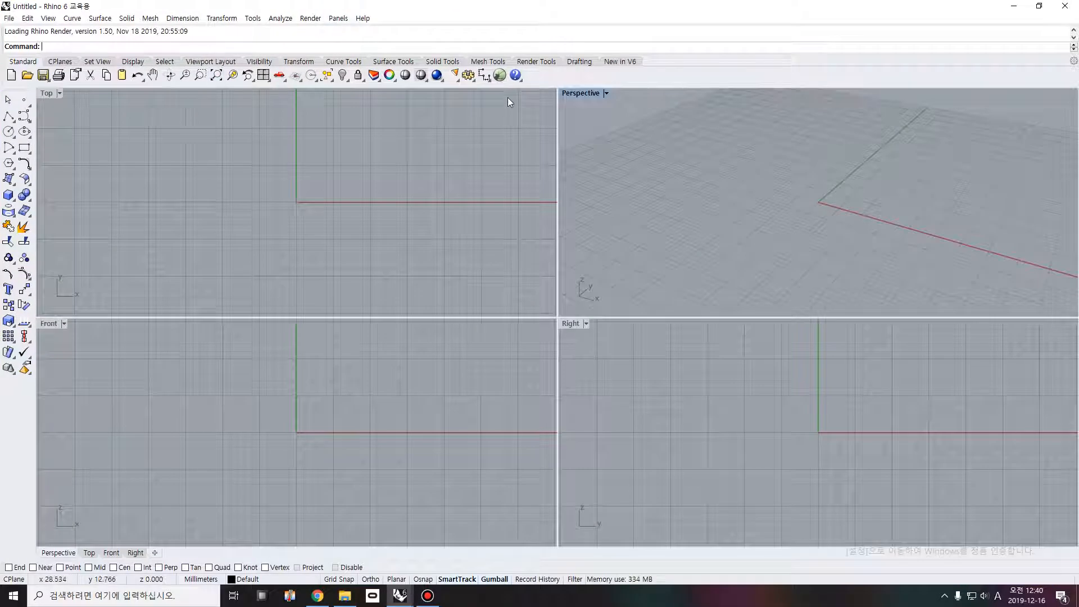
Launch Grasshopper and open the recent definition b.gh
{"action": "left_click", "coordinate": [499, 75]}
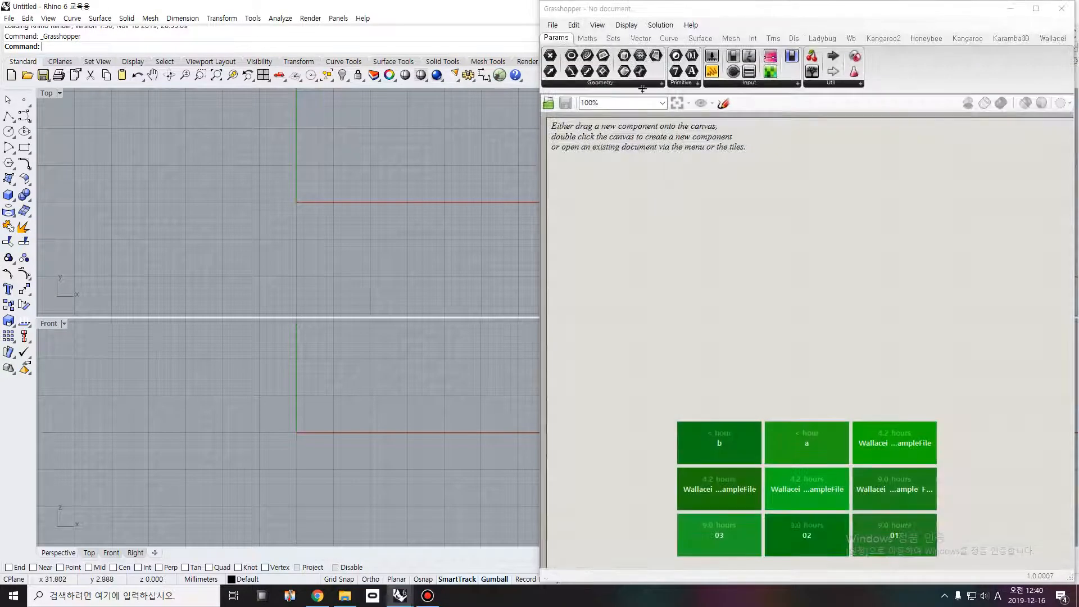
{"action": "left_click", "coordinate": [552, 25]}
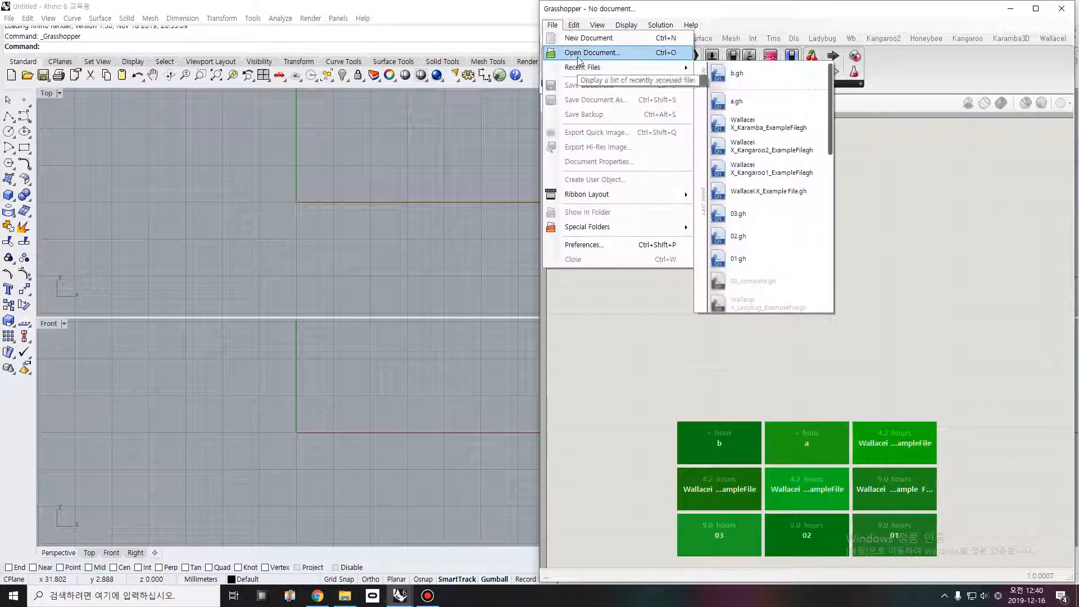
{"action": "mouse_move", "coordinate": [623, 67]}
{"action": "left_click", "coordinate": [732, 73]}
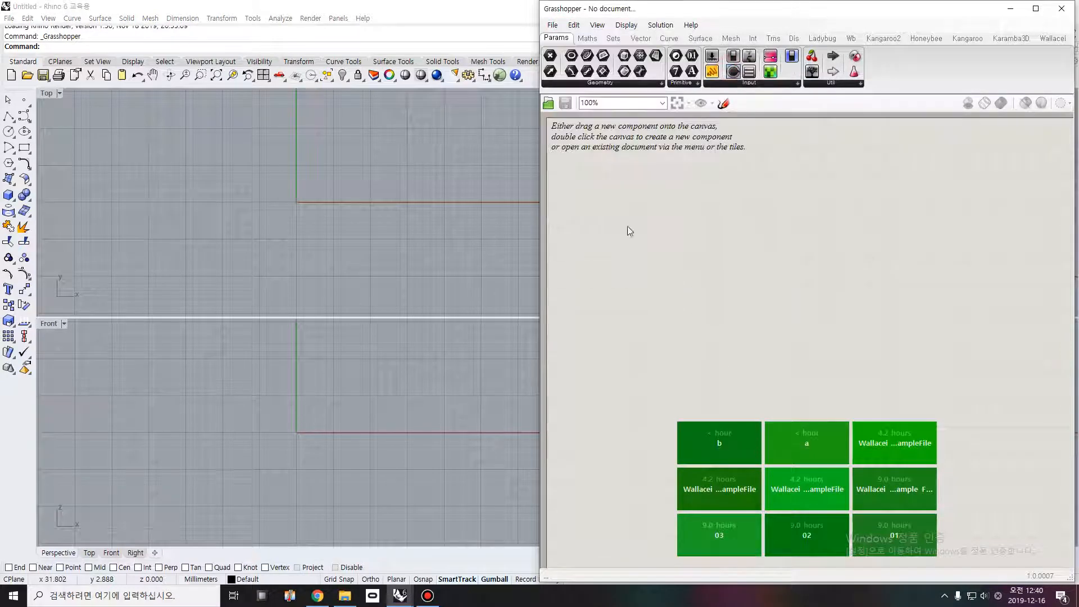
{"action": "scroll", "coordinate": [797, 283], "scroll_direction": "up", "scroll_amount": 3}
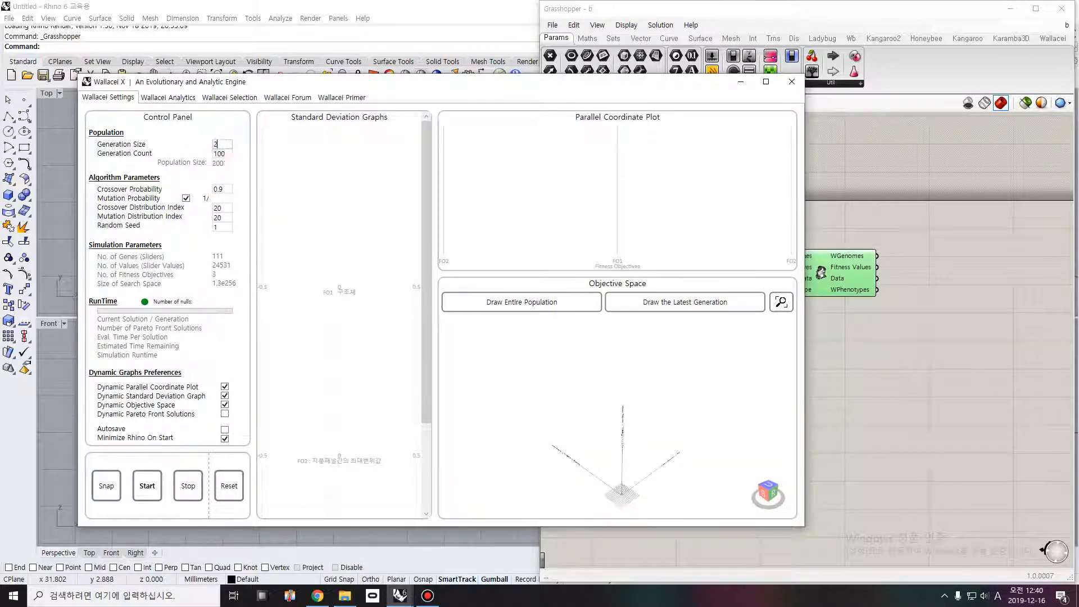
Set the Wallacei X generation size to 20 and generation count to 20, enable Autosave, and start the simulation
{"action": "type", "text": "0"}
{"action": "key", "text": "Tab"}
{"action": "type", "text": "2"}
{"action": "left_click", "coordinate": [148, 485]}
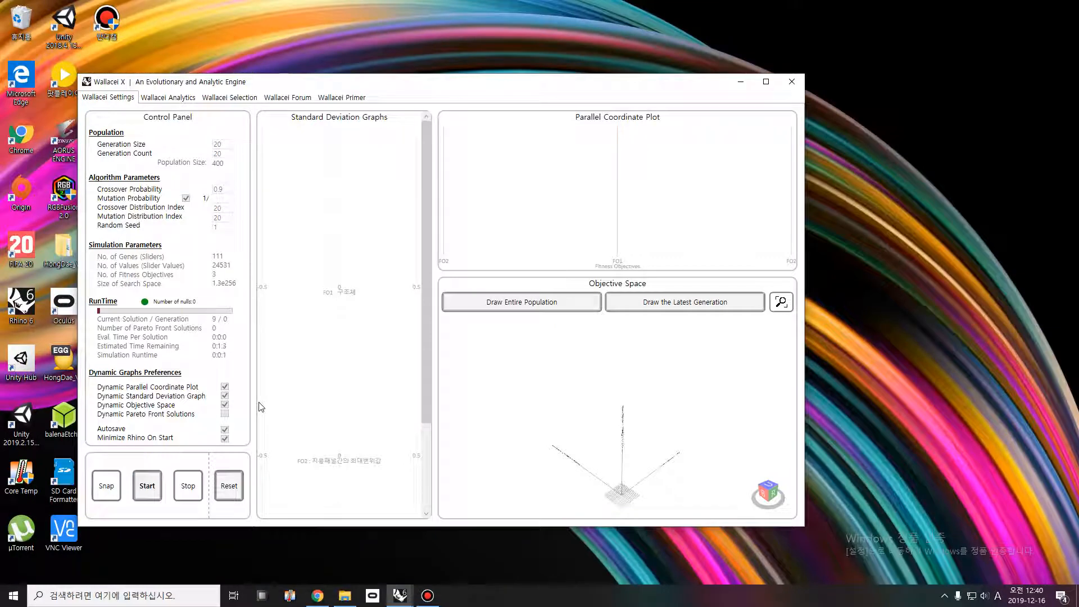
{"action": "left_click", "coordinate": [427, 595]}
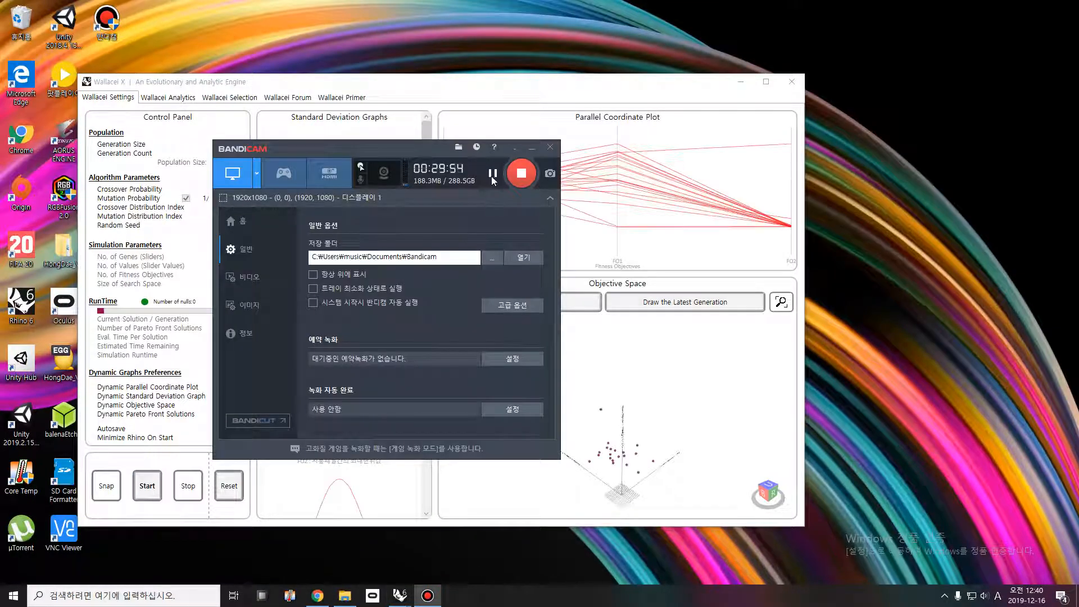
{"action": "left_click", "coordinate": [572, 317]}
{"action": "left_click", "coordinate": [555, 333]}
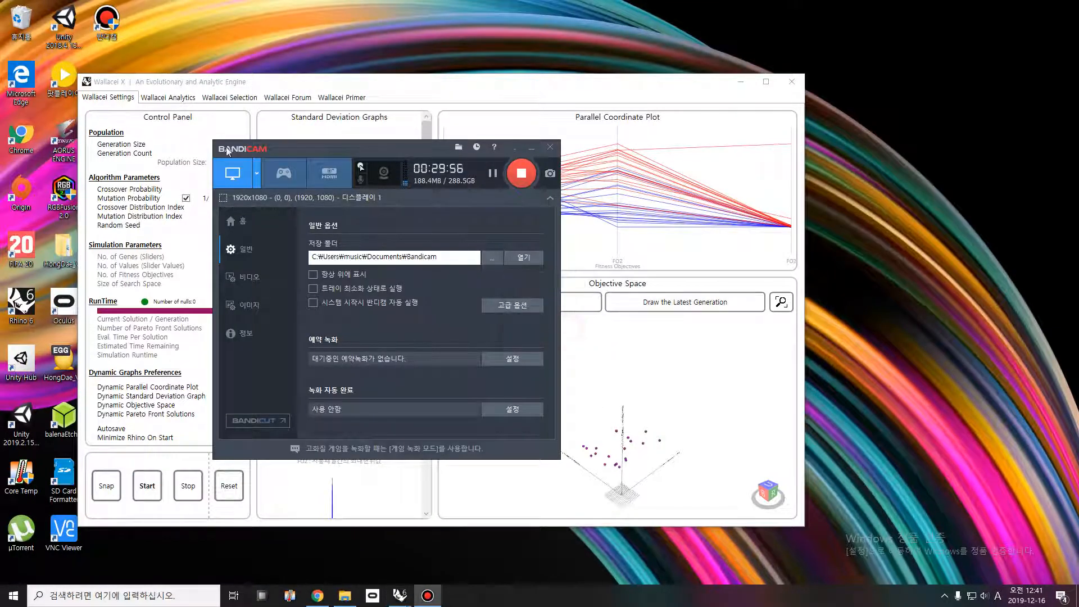
Draw the Wallacei Analytics graphs for the optimization run
{"action": "left_click", "coordinate": [150, 107]}
{"action": "left_click", "coordinate": [151, 99]}
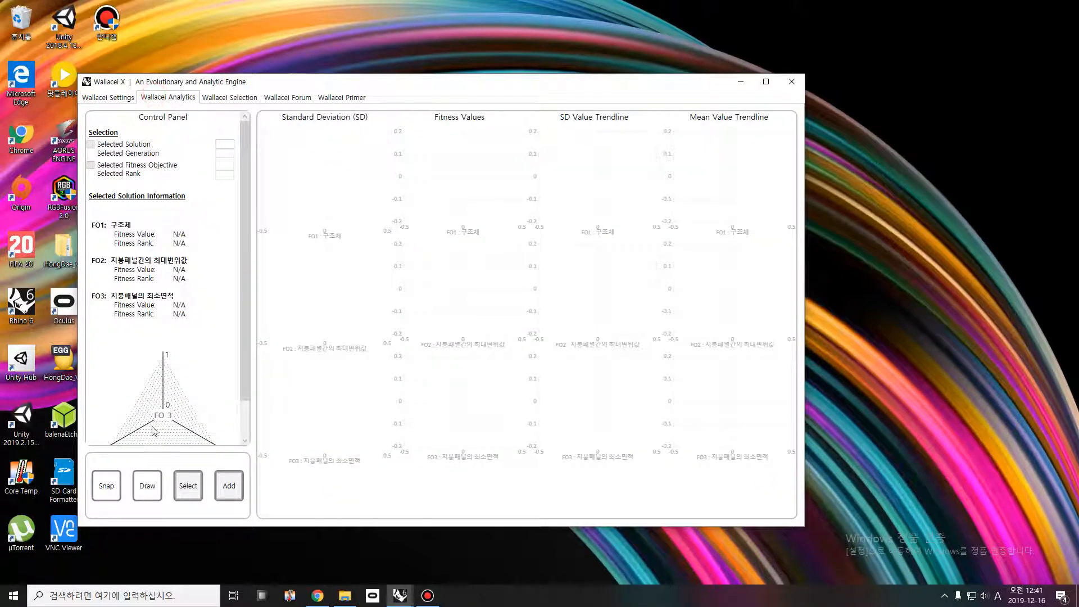
{"action": "left_click", "coordinate": [156, 494]}
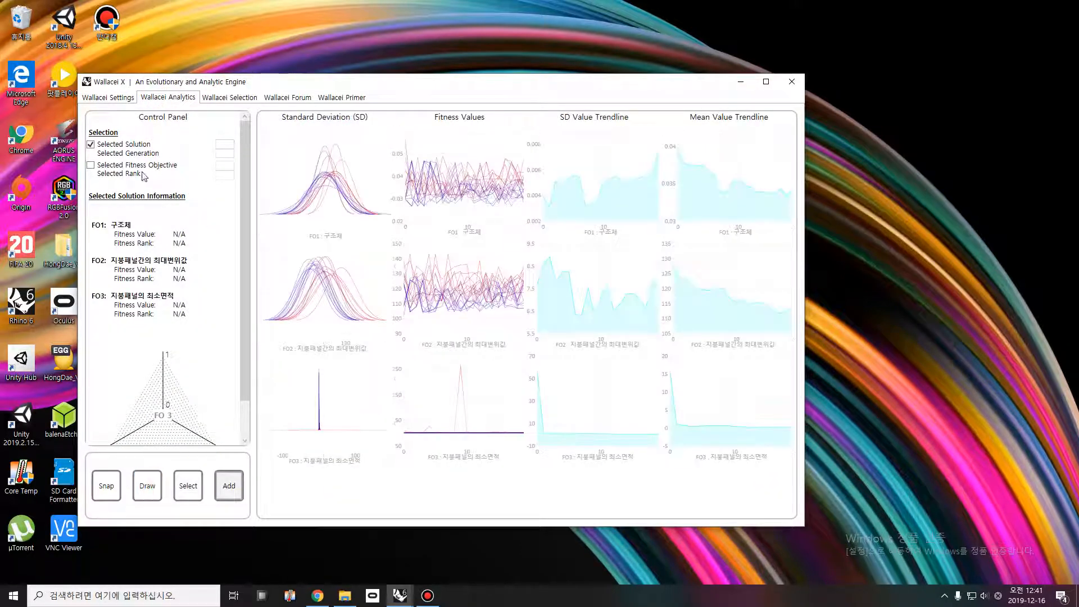
Select the rank 0 solution of fitness objective 3 in the analytics and add it to the export list
{"action": "left_click", "coordinate": [90, 164]}
{"action": "left_click", "coordinate": [227, 164]}
{"action": "left_click", "coordinate": [218, 179]}
{"action": "type", "text": "0"}
{"action": "left_click", "coordinate": [189, 486]}
{"action": "left_click", "coordinate": [228, 488]}
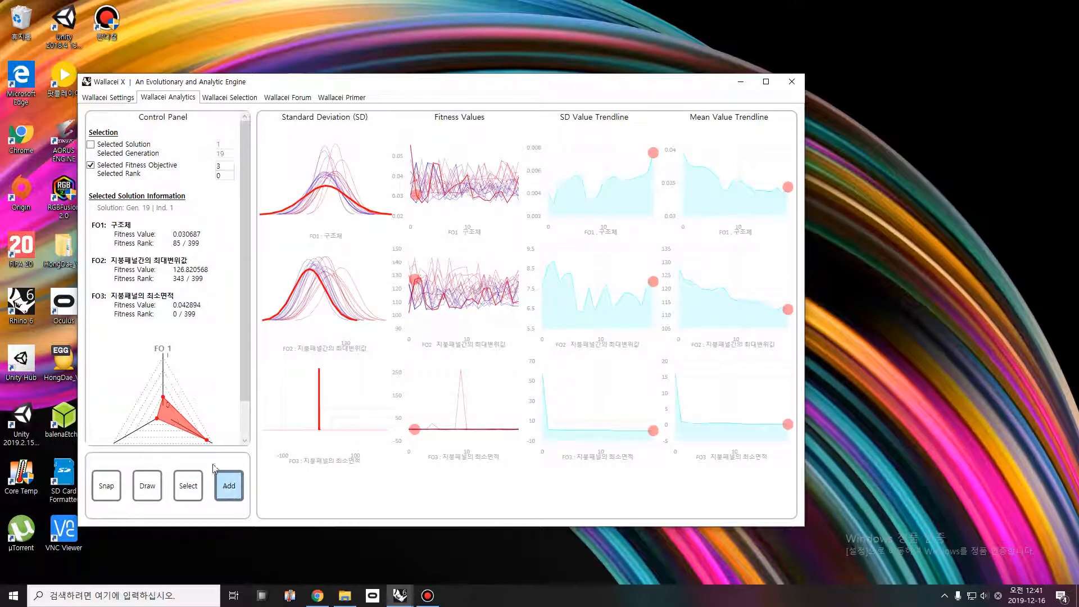
Draw the parallel coordinate plot and run Kmeans clustering on generation 3 with 3 clusters and the Gen. Pareto front option enabled
{"action": "left_click", "coordinate": [230, 97]}
{"action": "left_click", "coordinate": [167, 134]}
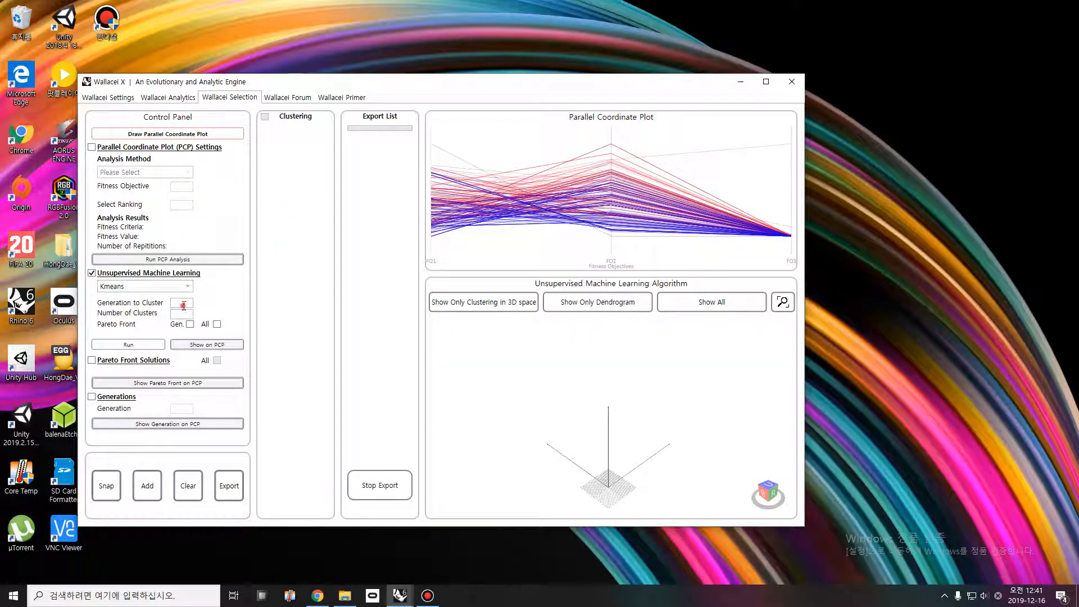
{"action": "left_click", "coordinate": [184, 304]}
{"action": "left_click", "coordinate": [128, 344]}
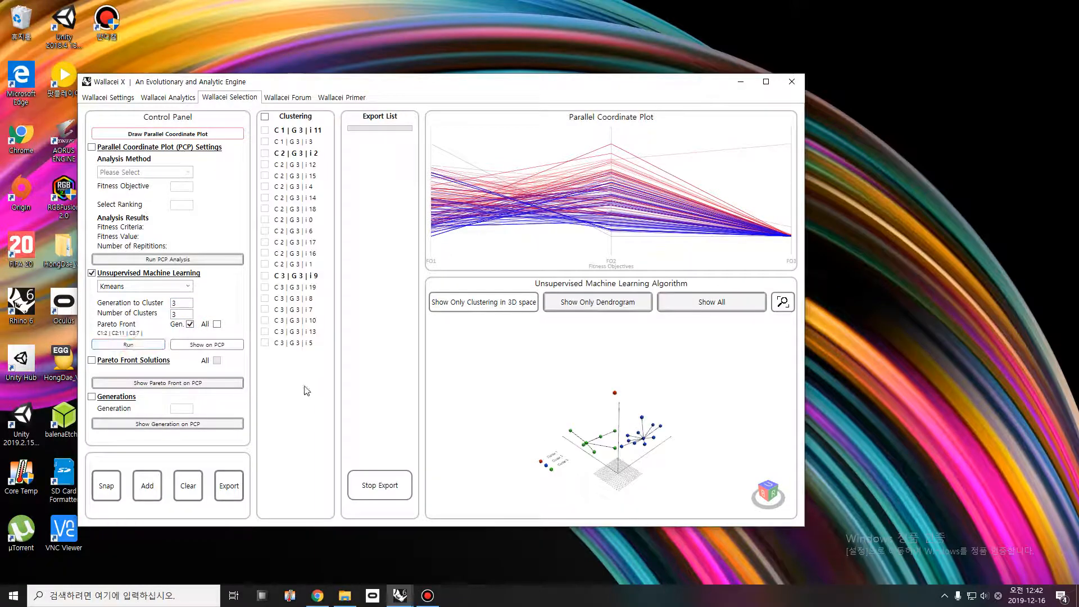
Add all clustered solutions to the export list and bring the Rhino and Grasshopper windows back to the front
{"action": "left_click", "coordinate": [265, 117]}
{"action": "left_click", "coordinate": [147, 486]}
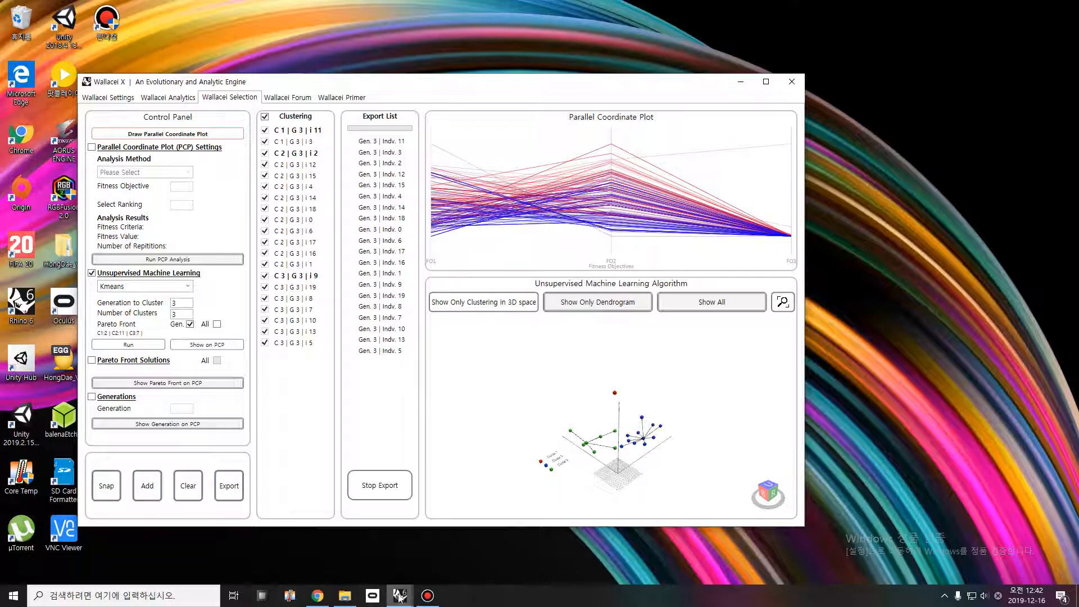
{"action": "mouse_move", "coordinate": [400, 597]}
{"action": "left_click", "coordinate": [309, 544]}
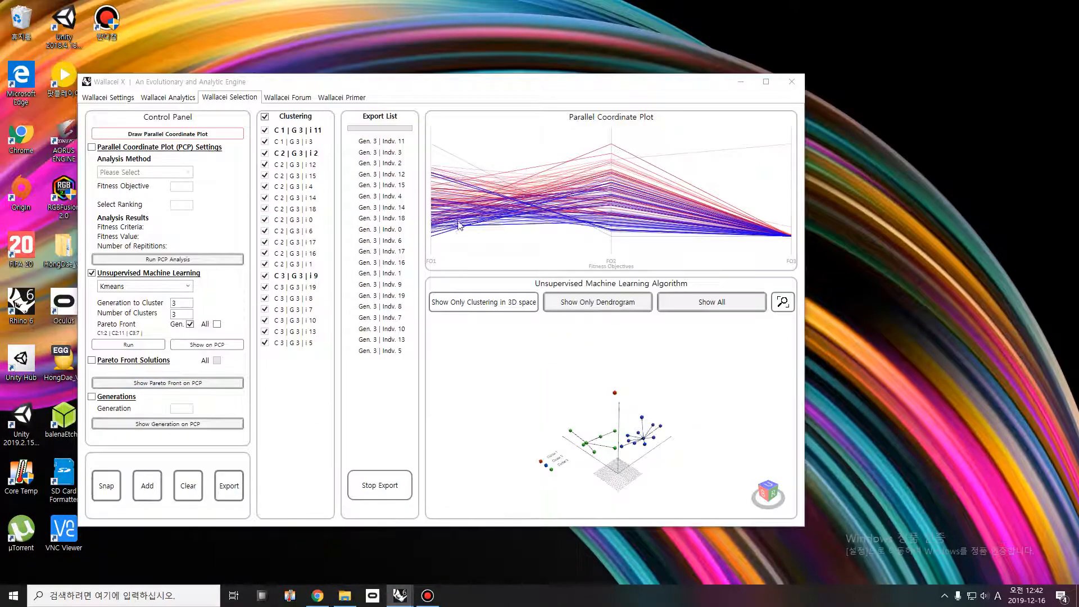
{"action": "left_click", "coordinate": [317, 595]}
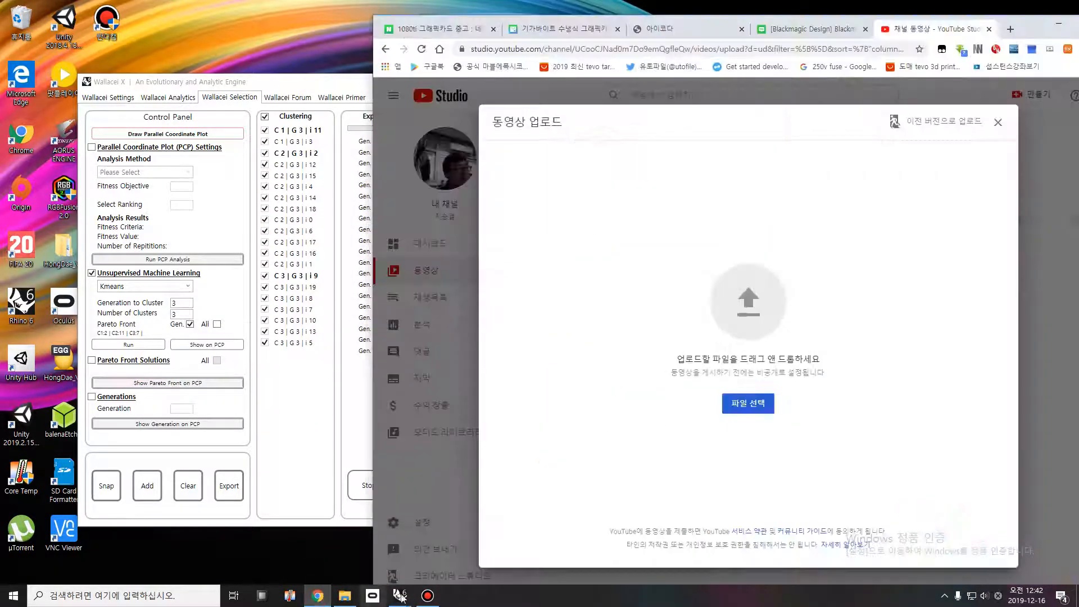
{"action": "mouse_move", "coordinate": [399, 596]}
{"action": "left_click", "coordinate": [405, 550]}
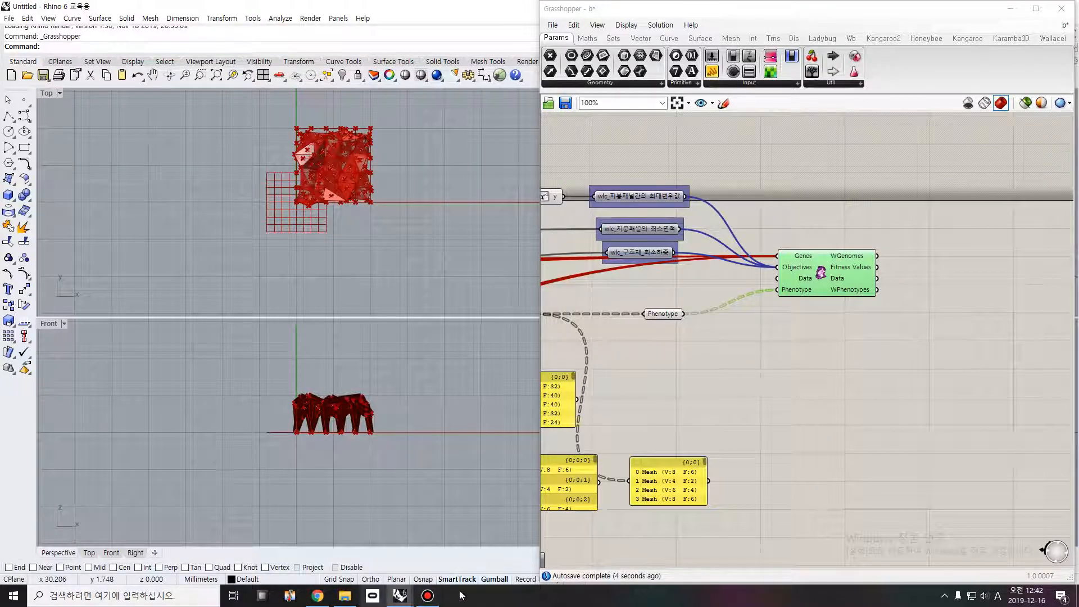
Place the Wallacei X component that lays out phenotypes on a grid beside the Wallacei X engine component
{"action": "scroll", "coordinate": [770, 351], "scroll_direction": "down", "scroll_amount": 2}
{"action": "scroll", "coordinate": [878, 327], "scroll_direction": "up", "scroll_amount": 2}
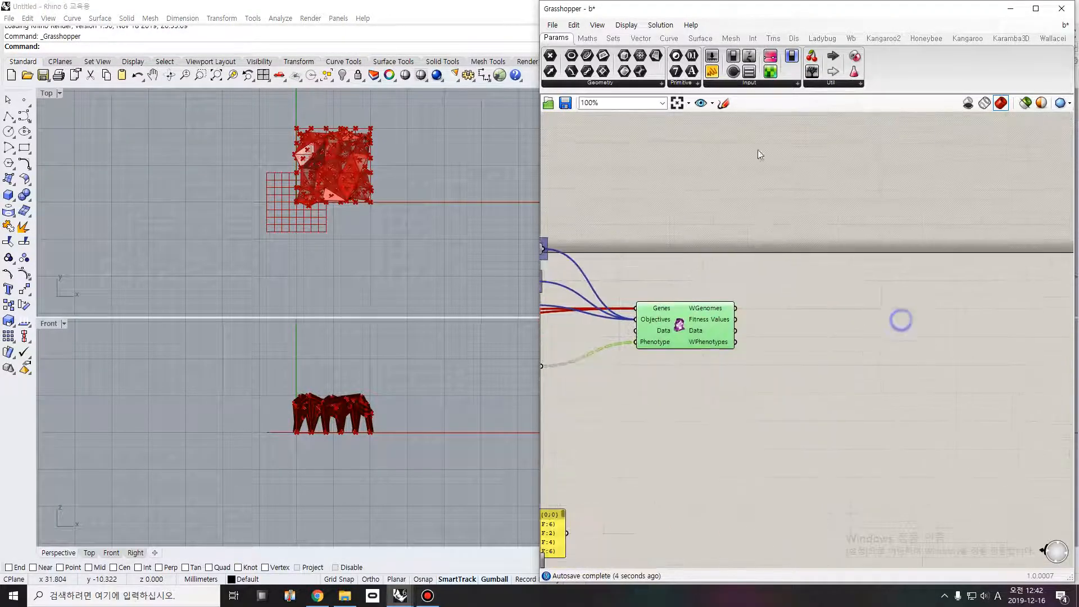
{"action": "left_click", "coordinate": [587, 37]}
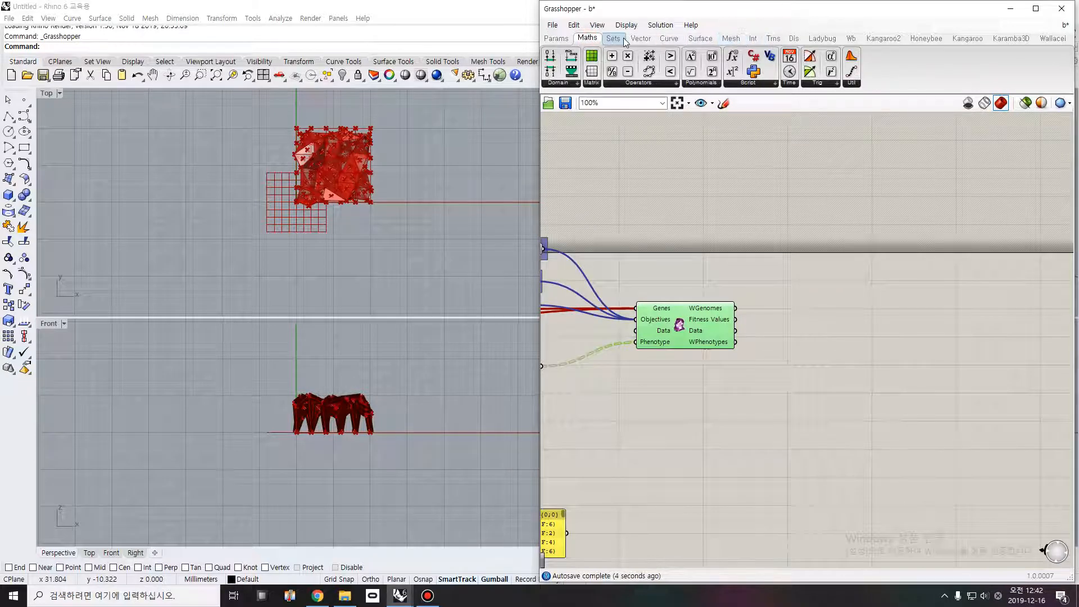
{"action": "left_click", "coordinate": [1052, 38]}
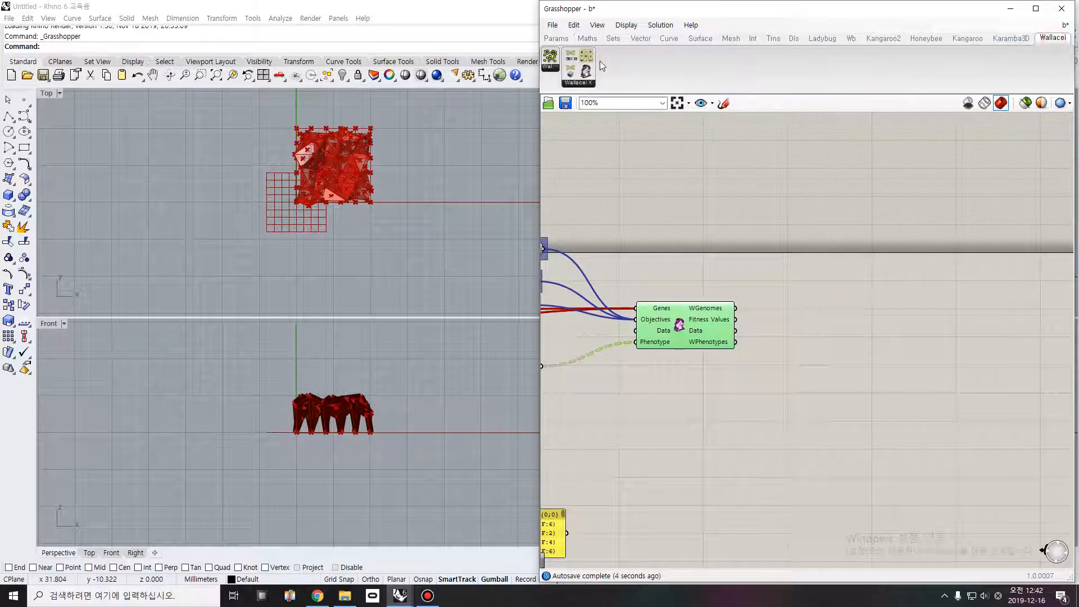
{"action": "left_click_drag", "start_coordinate": [586, 55], "coordinate": [809, 320]}
{"action": "scroll", "coordinate": [781, 340], "scroll_direction": "up", "scroll_amount": 3}
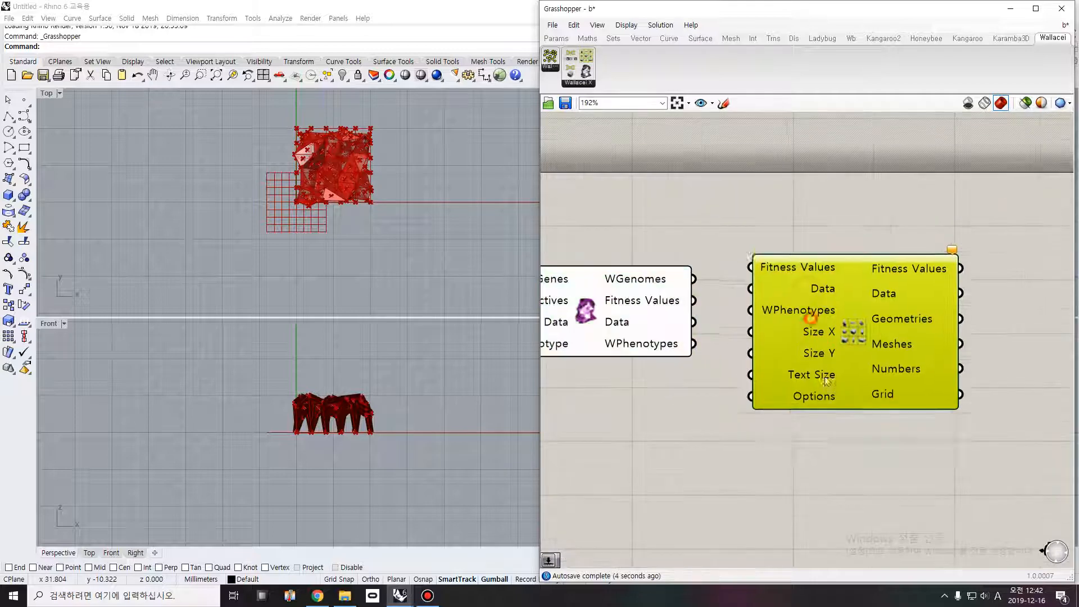
{"action": "left_click_drag", "start_coordinate": [825, 381], "coordinate": [829, 409]}
Connect the engine's Fitness Values, Data and WPhenotypes outputs to the matching inputs of the phenotype grid component
{"action": "left_click_drag", "start_coordinate": [693, 300], "coordinate": [753, 295]}
{"action": "left_click_drag", "start_coordinate": [821, 318], "coordinate": [822, 331]}
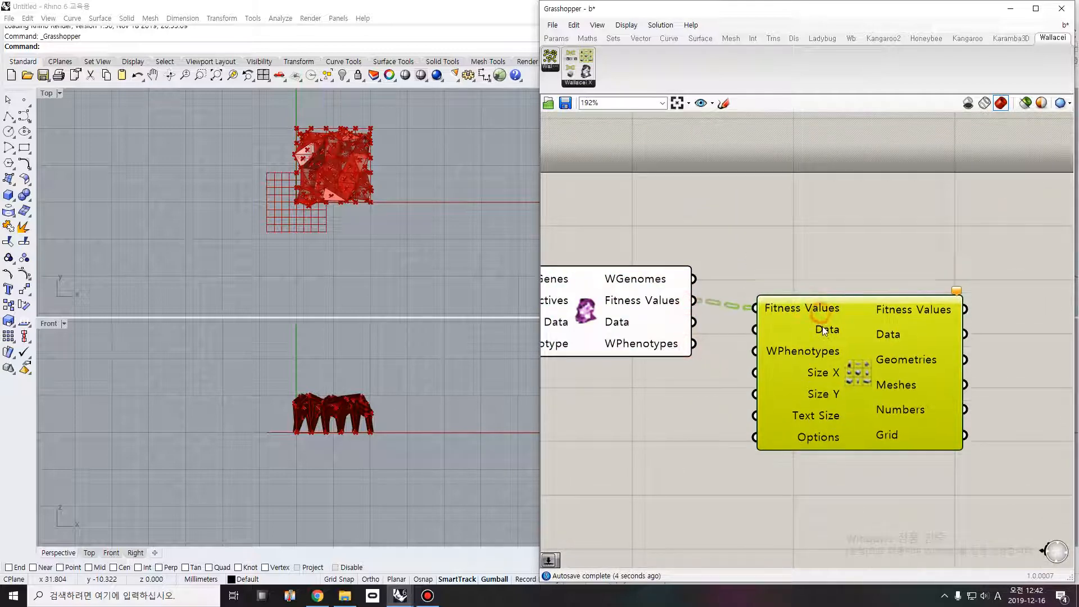
{"action": "left_click_drag", "start_coordinate": [694, 344], "coordinate": [754, 350]}
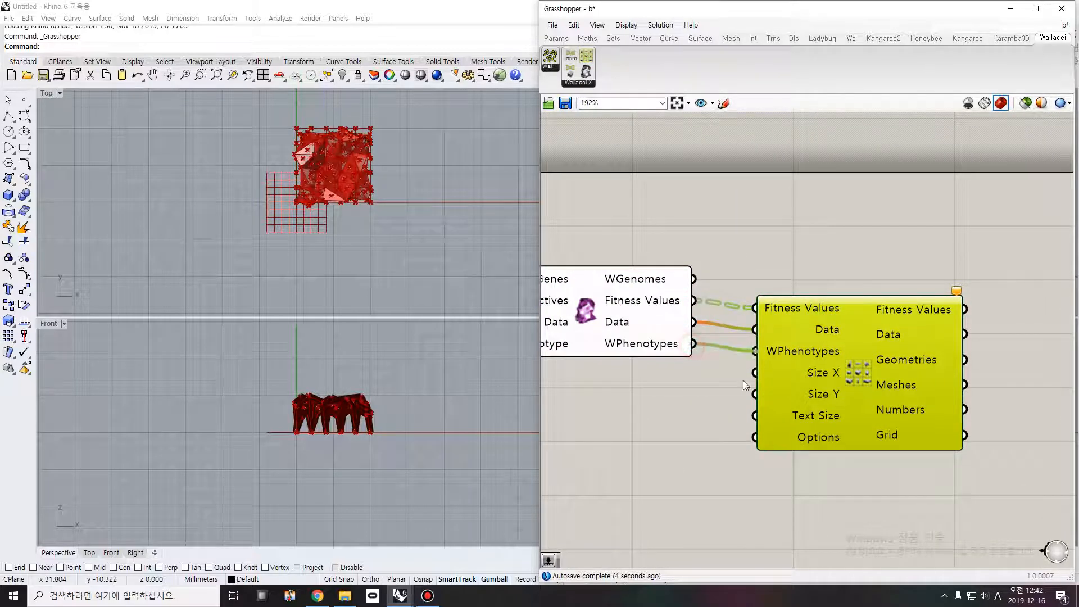
Create a number slider with value 400, connect it to both Size X and Size Y, and place it below the engine component
{"action": "double_click", "coordinate": [685, 414]}
{"action": "type", "text": "400"}
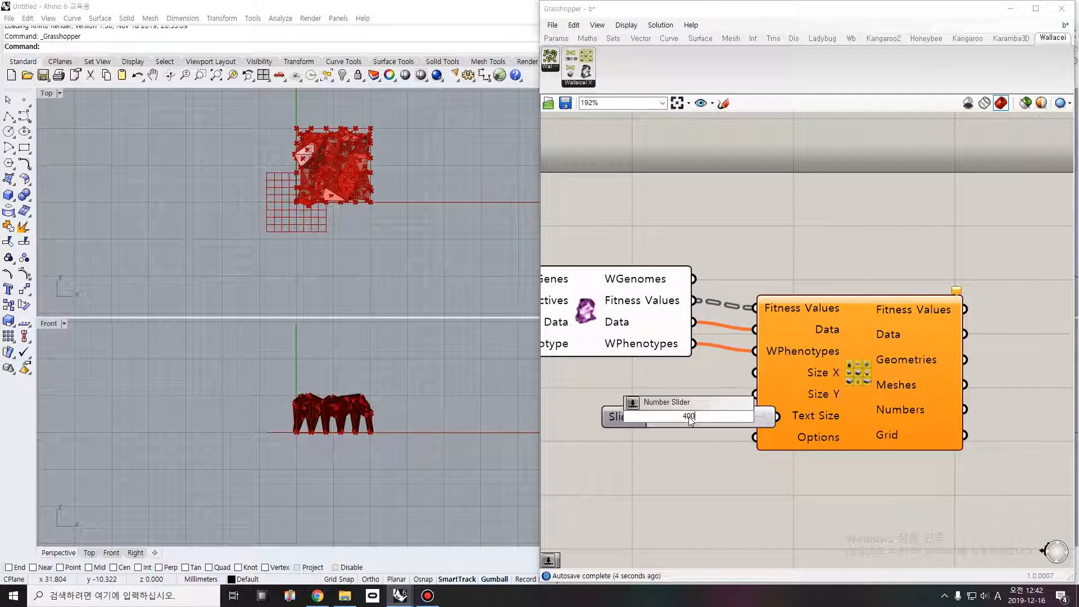
{"action": "key", "text": "Return"}
{"action": "left_click_drag", "start_coordinate": [663, 392], "coordinate": [582, 382]}
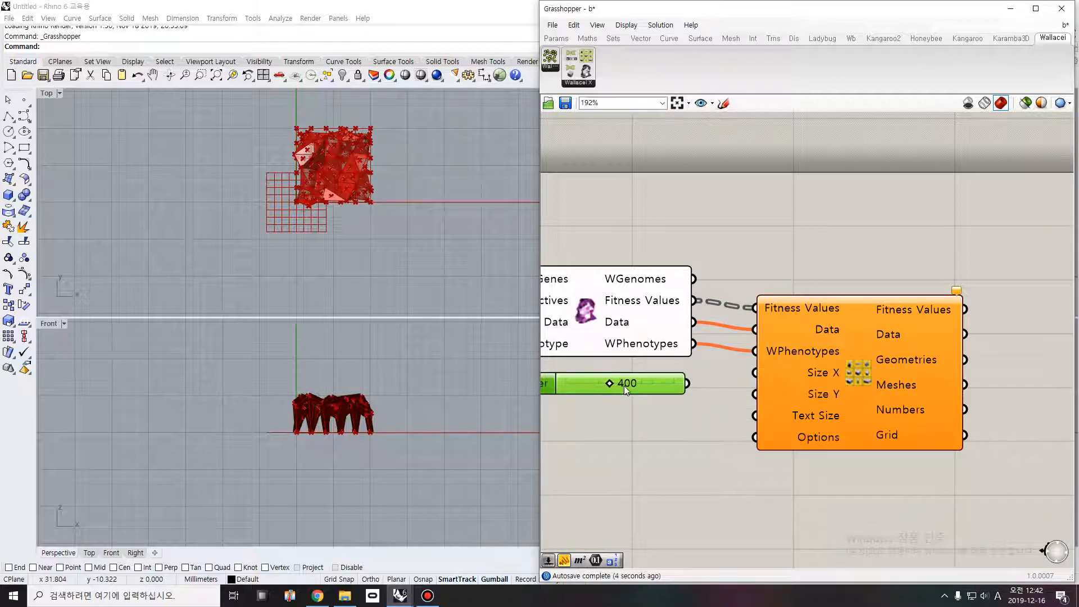
{"action": "mouse_move", "coordinate": [732, 388]}
{"action": "left_mouse_down"}
{"action": "mouse_move", "coordinate": [752, 373]}
{"action": "mouse_move", "coordinate": [748, 393]}
{"action": "left_mouse_up"}
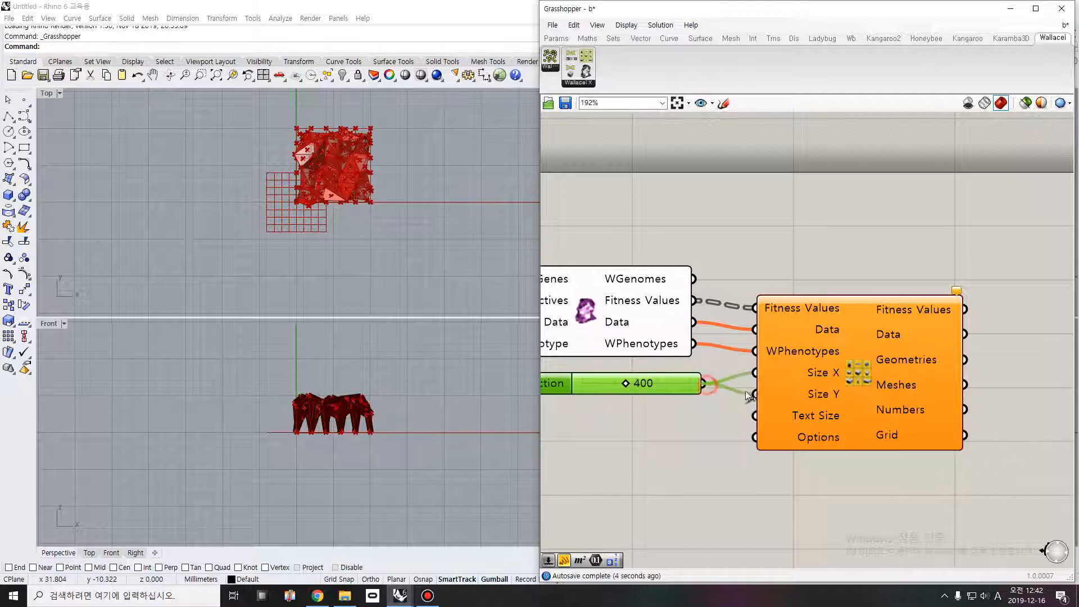
{"action": "scroll", "coordinate": [726, 416], "scroll_direction": "down", "scroll_amount": 3}
{"action": "left_click", "coordinate": [937, 367]}
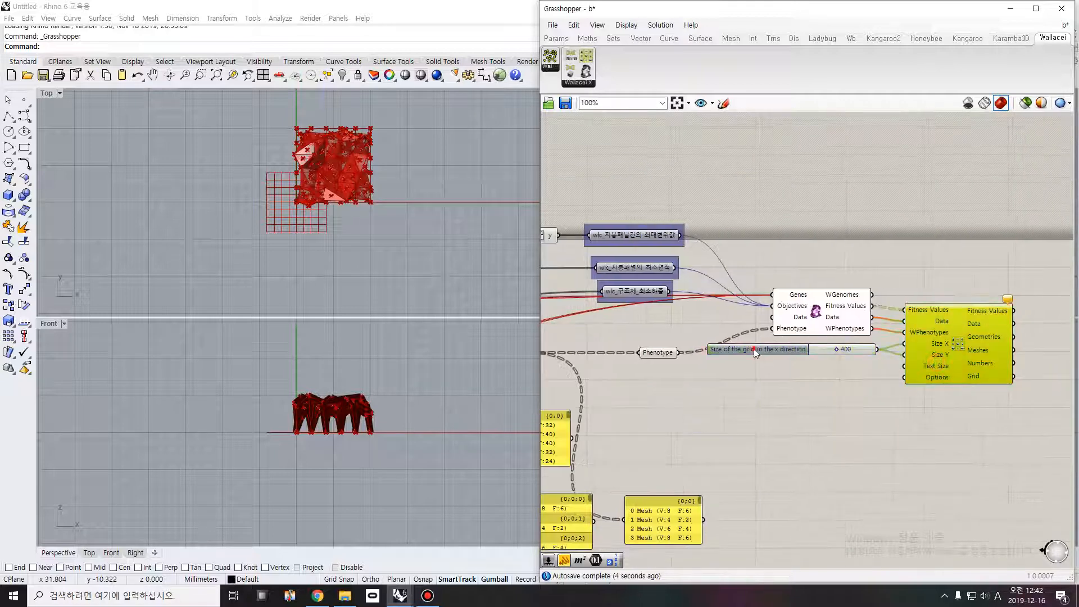
{"action": "left_click_drag", "start_coordinate": [754, 349], "coordinate": [754, 410]}
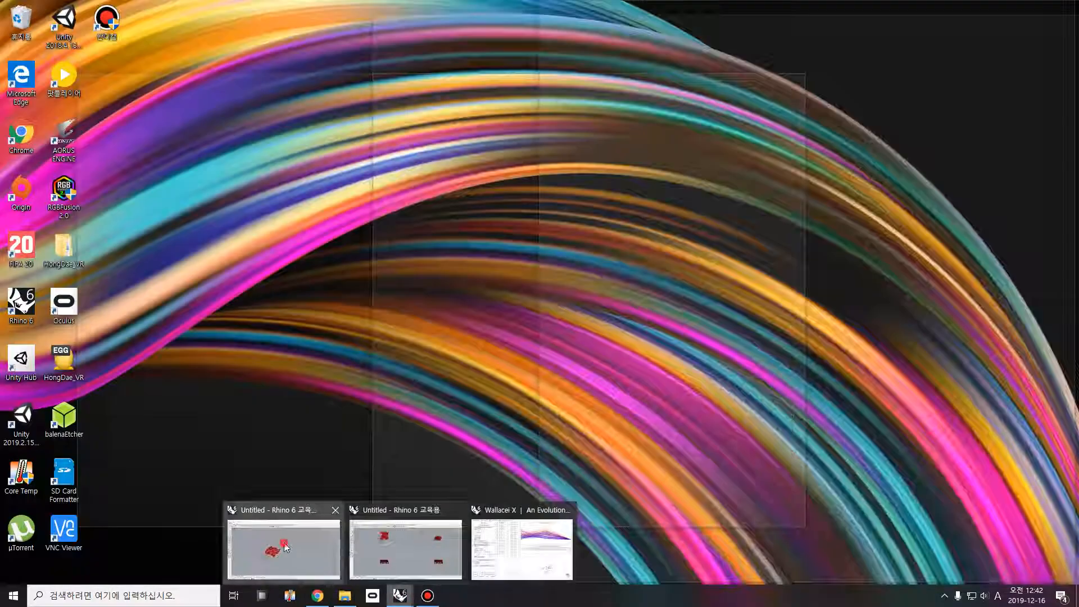
Export all solutions in the Wallacei X export list to Grasshopper and acknowledge the finished export
{"action": "left_click", "coordinate": [426, 550]}
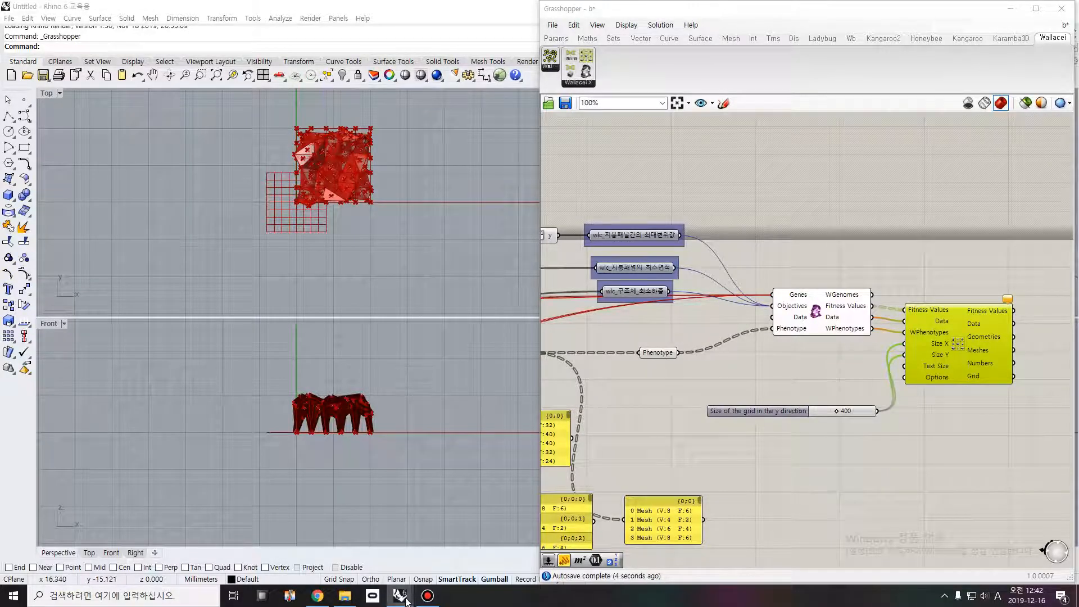
{"action": "mouse_move", "coordinate": [400, 597]}
{"action": "left_click", "coordinate": [505, 551]}
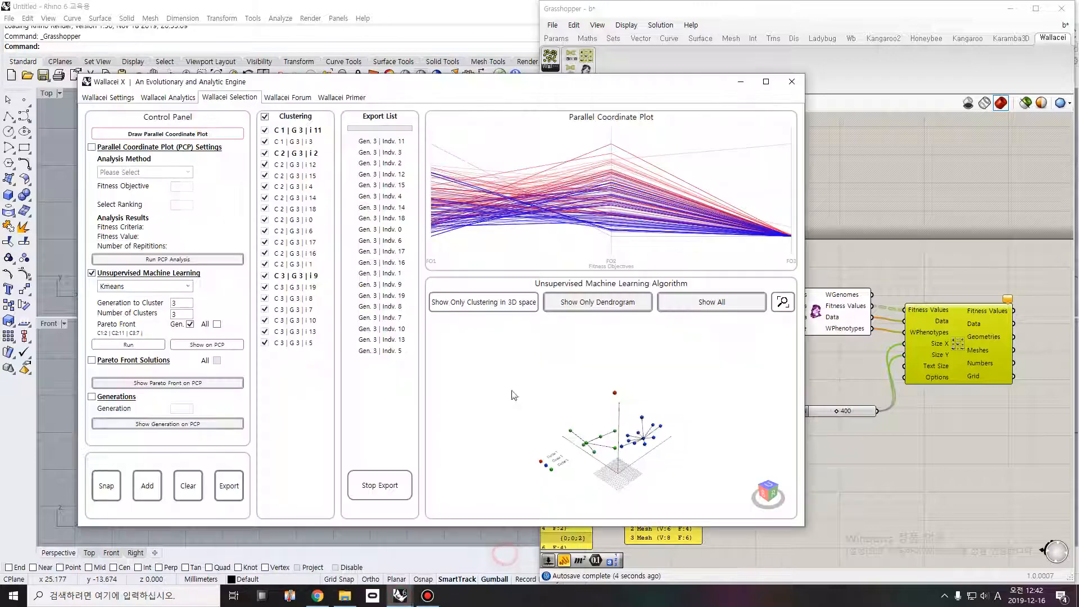
{"action": "left_click", "coordinate": [231, 487]}
{"action": "left_click", "coordinate": [593, 336]}
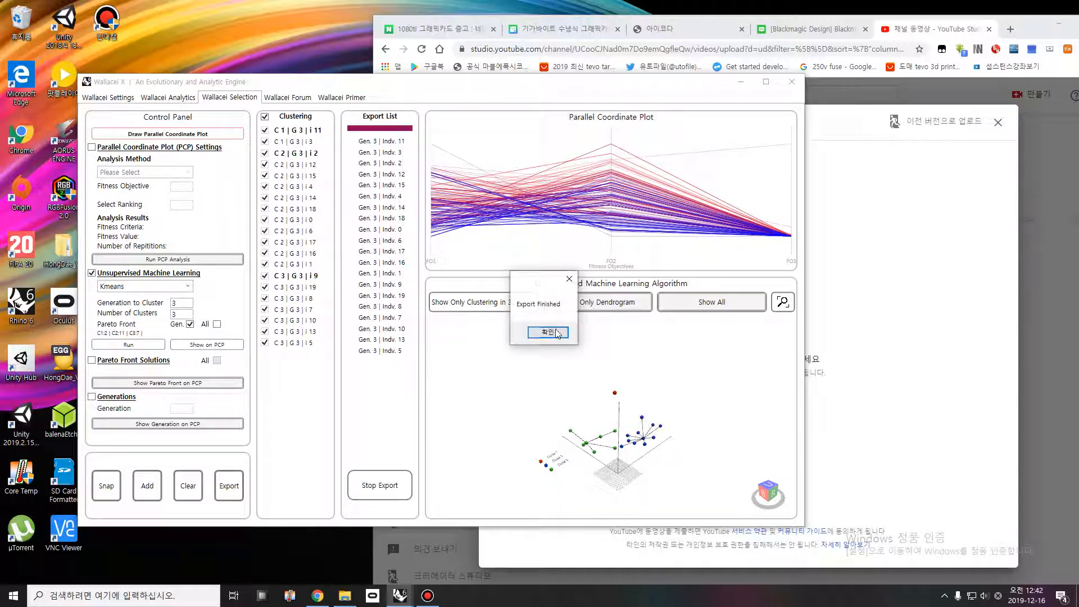
{"action": "left_click", "coordinate": [555, 332]}
Examine the 3D clustering plot from other angles, and return to the Rhino and Grasshopper windows
{"action": "right_click_drag", "start_coordinate": [579, 423], "coordinate": [618, 434]}
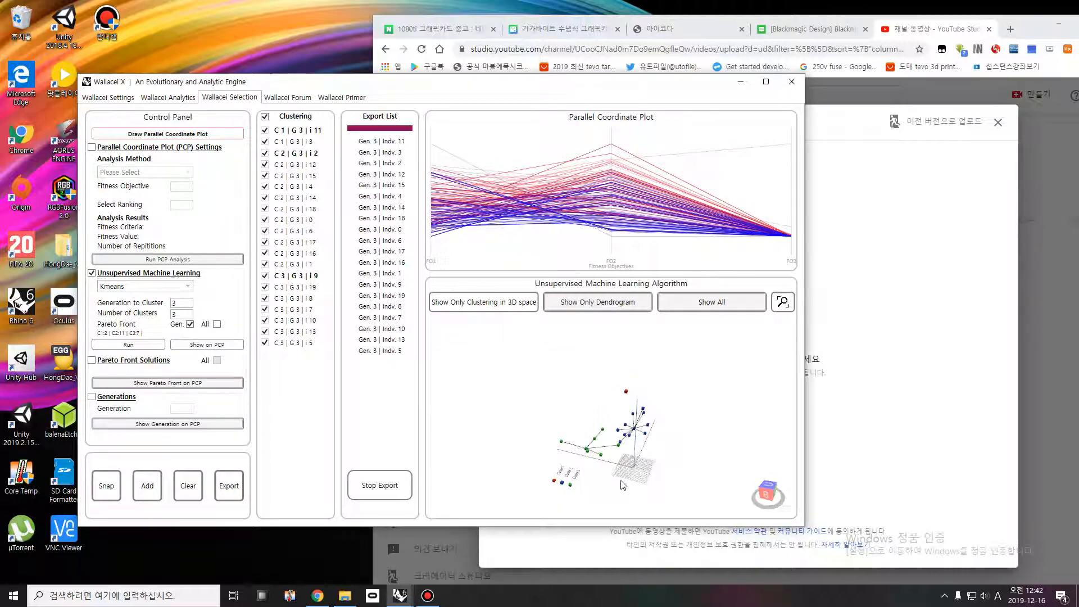
{"action": "right_click_drag", "start_coordinate": [621, 484], "coordinate": [600, 390]}
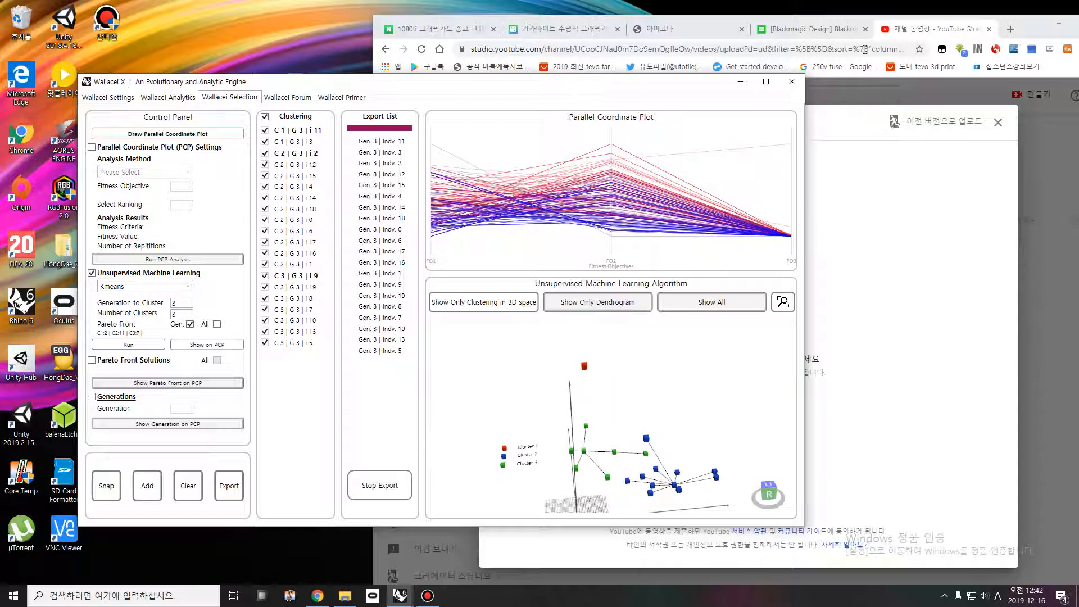
{"action": "mouse_move", "coordinate": [400, 595]}
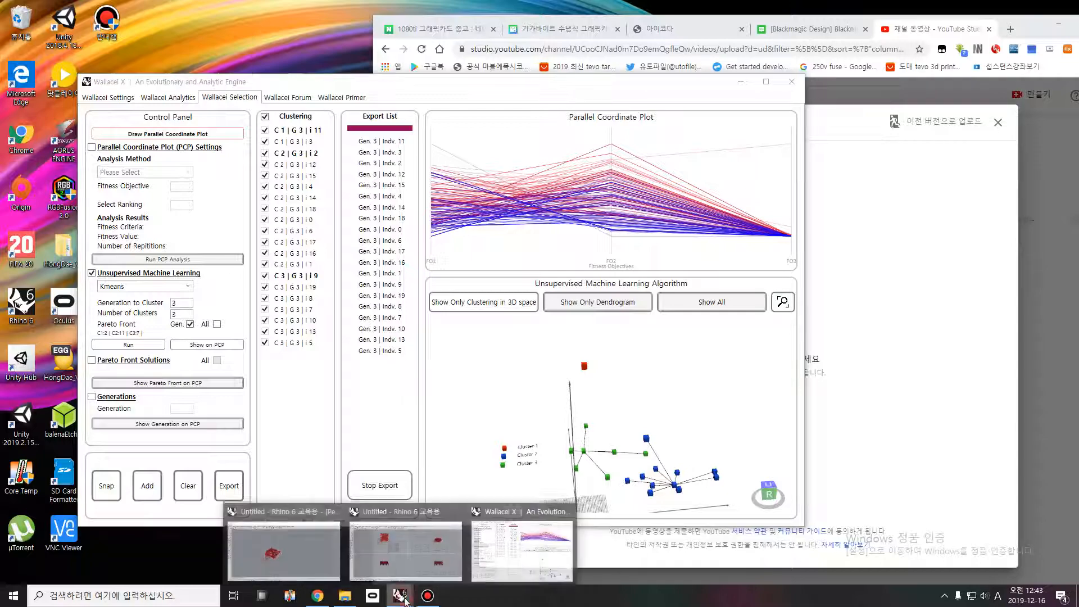
{"action": "left_click", "coordinate": [502, 544]}
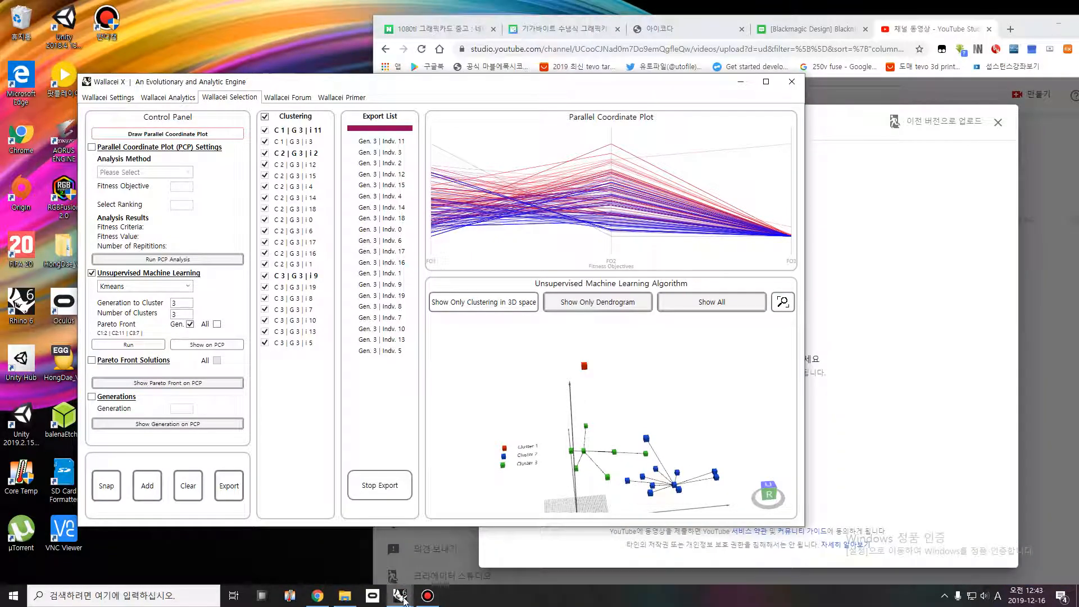
{"action": "left_click", "coordinate": [391, 599]}
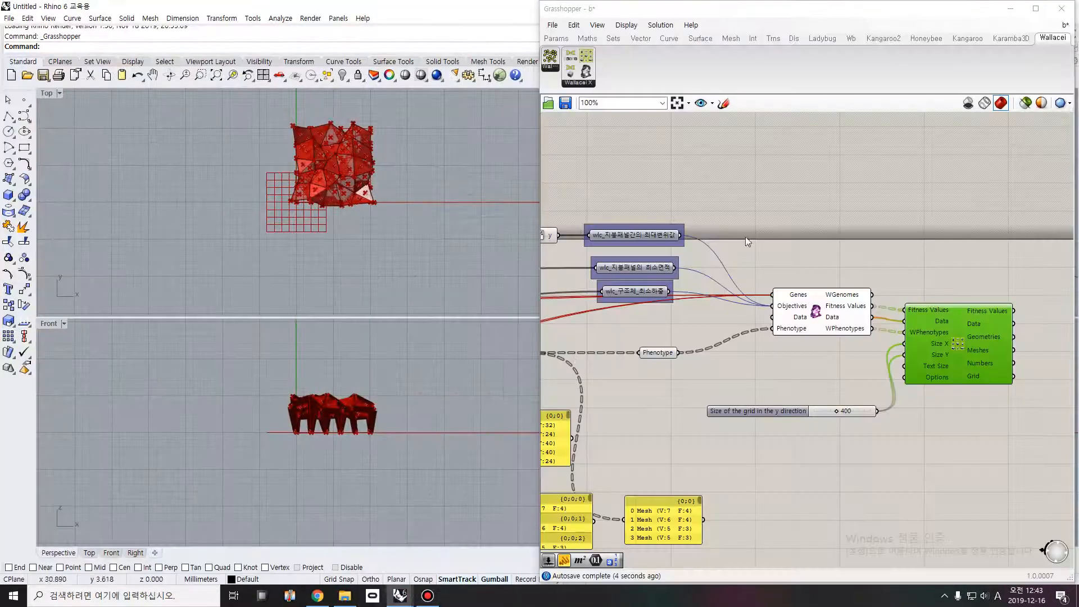
Turn on the preview of the phenotype grid component in Grasshopper
{"action": "right_click_drag", "start_coordinate": [959, 324], "coordinate": [774, 320]}
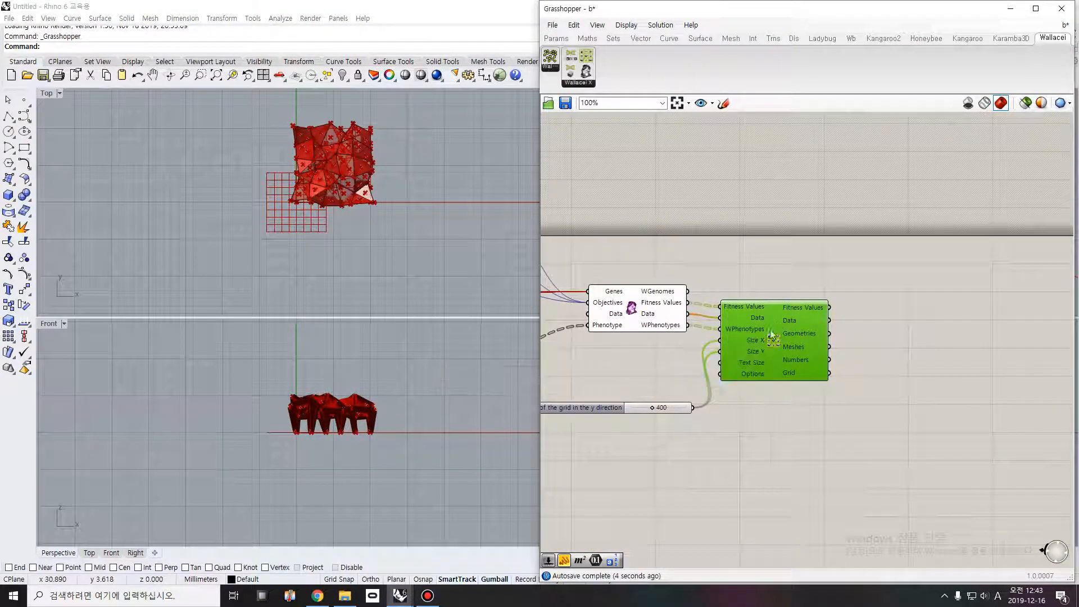
{"action": "left_click", "coordinate": [773, 404]}
{"action": "middle_click", "coordinate": [790, 337]}
{"action": "left_click", "coordinate": [787, 284]}
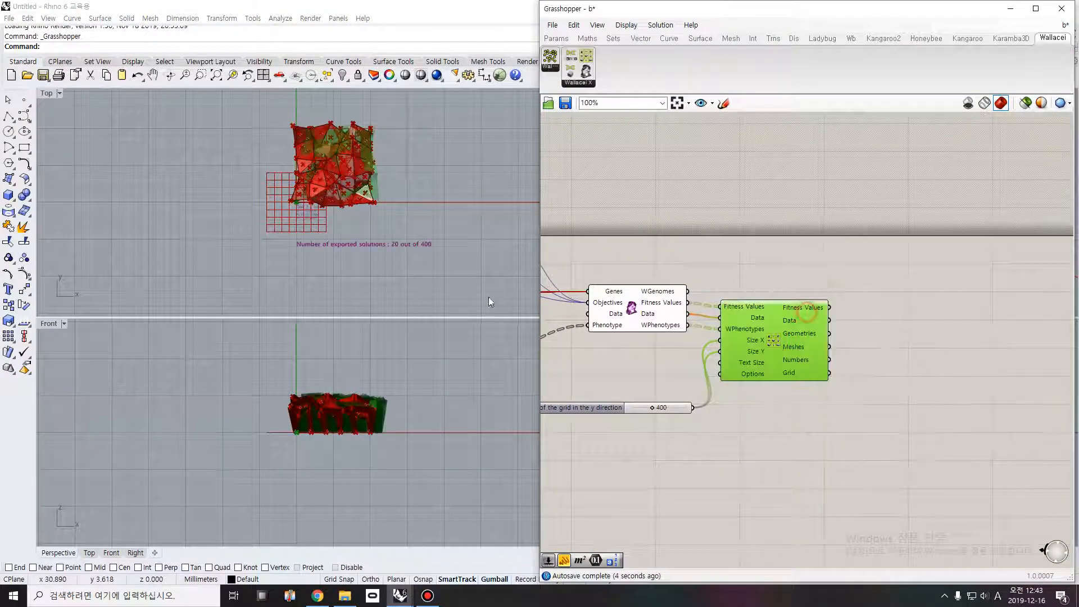
Select the components upstream of the Wallacei X engine and turn off their preview
{"action": "scroll", "coordinate": [385, 247], "scroll_direction": "down", "scroll_amount": 5}
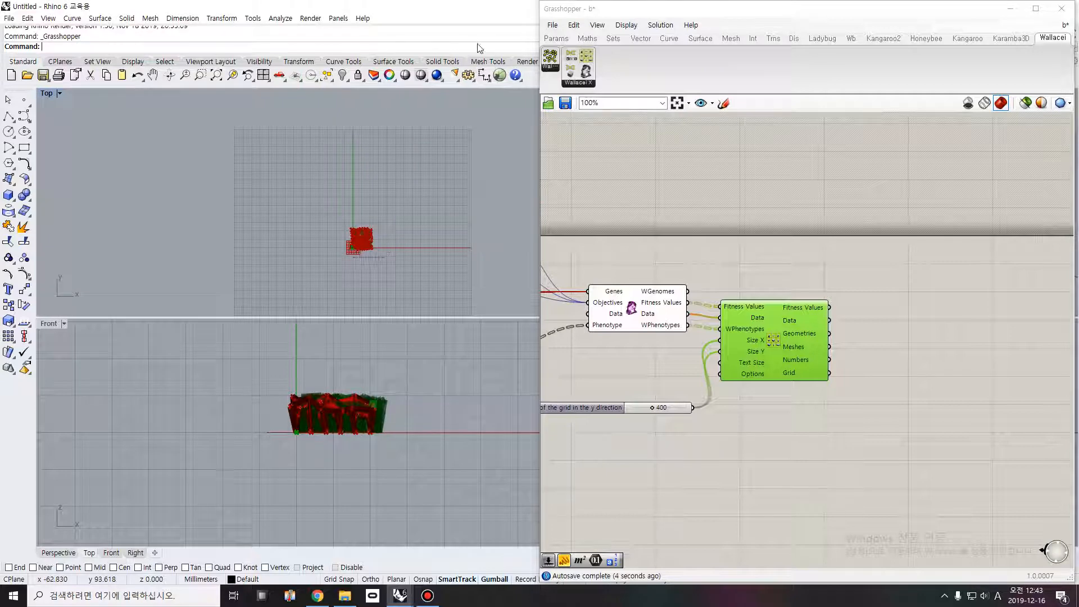
{"action": "right_click_drag", "start_coordinate": [660, 299], "coordinate": [882, 289]}
{"action": "scroll", "coordinate": [888, 294], "scroll_direction": "down", "scroll_amount": 8}
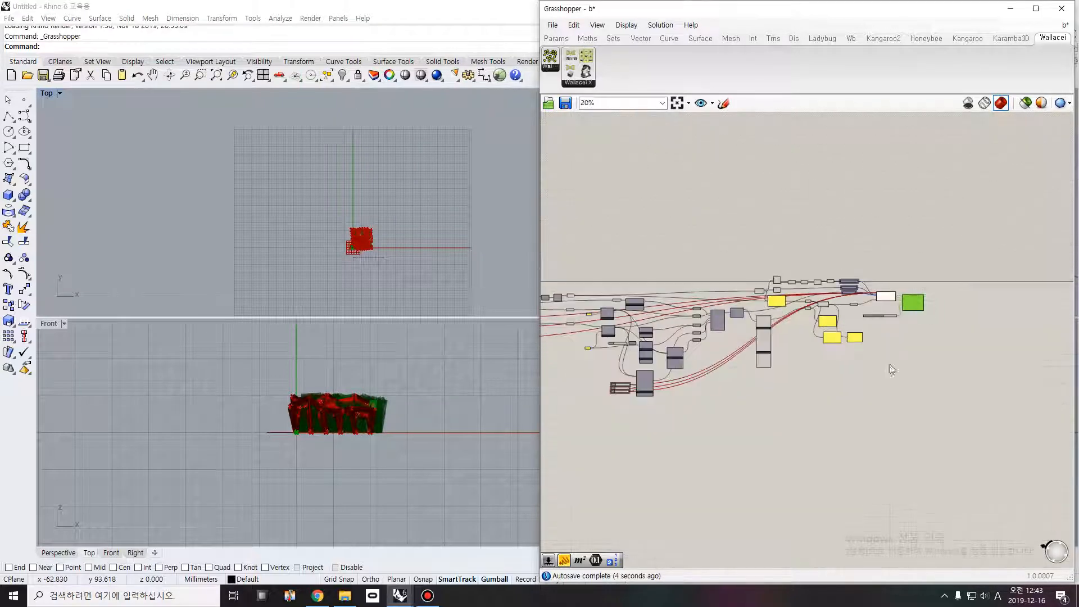
{"action": "left_click_drag", "start_coordinate": [875, 426], "coordinate": [565, 219]}
{"action": "middle_click", "coordinate": [841, 288]}
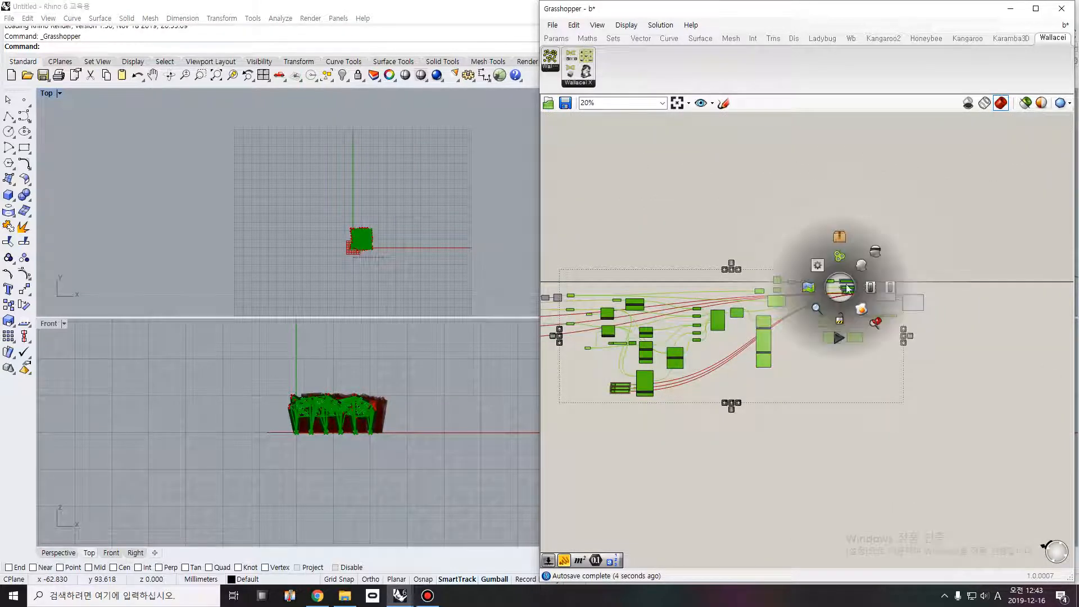
{"action": "left_click", "coordinate": [876, 252]}
Move the Grasshopper window aside and show only Rhino's Perspective view, framed on the roof model
{"action": "left_click_drag", "start_coordinate": [650, 9], "coordinate": [756, 47]}
{"action": "key", "text": "ctrl+F4"}
{"action": "right_click_drag", "start_coordinate": [517, 208], "coordinate": [509, 166]}
{"action": "right_click_drag", "start_coordinate": [581, 241], "coordinate": [449, 360], "text": "shift"}
{"action": "right_click_drag", "start_coordinate": [555, 328], "coordinate": [495, 314], "text": "shift"}
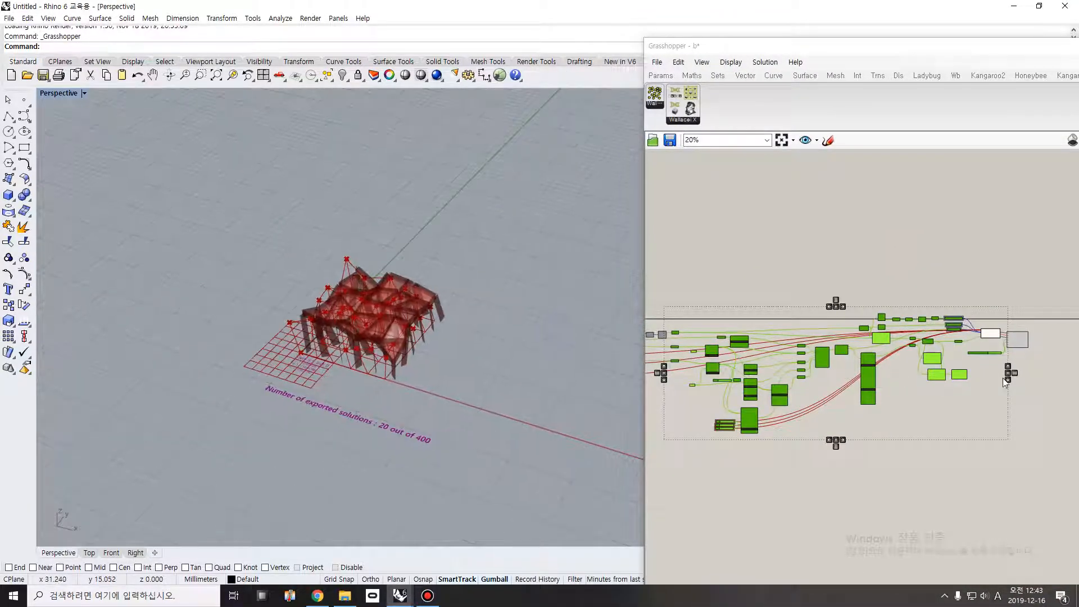
Turn on the phenotype grid component's preview and set the slider feeding Size X and Size Y to 20
{"action": "scroll", "coordinate": [1005, 381], "scroll_direction": "up", "scroll_amount": 10}
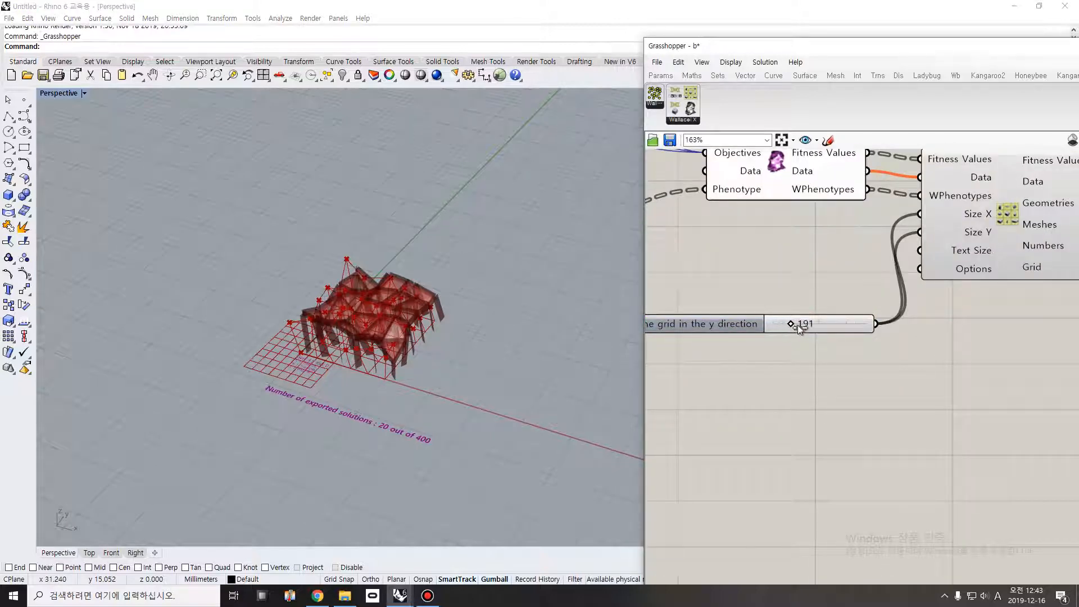
{"action": "left_click", "coordinate": [995, 208]}
{"action": "middle_click", "coordinate": [995, 209]}
{"action": "left_click", "coordinate": [1022, 187]}
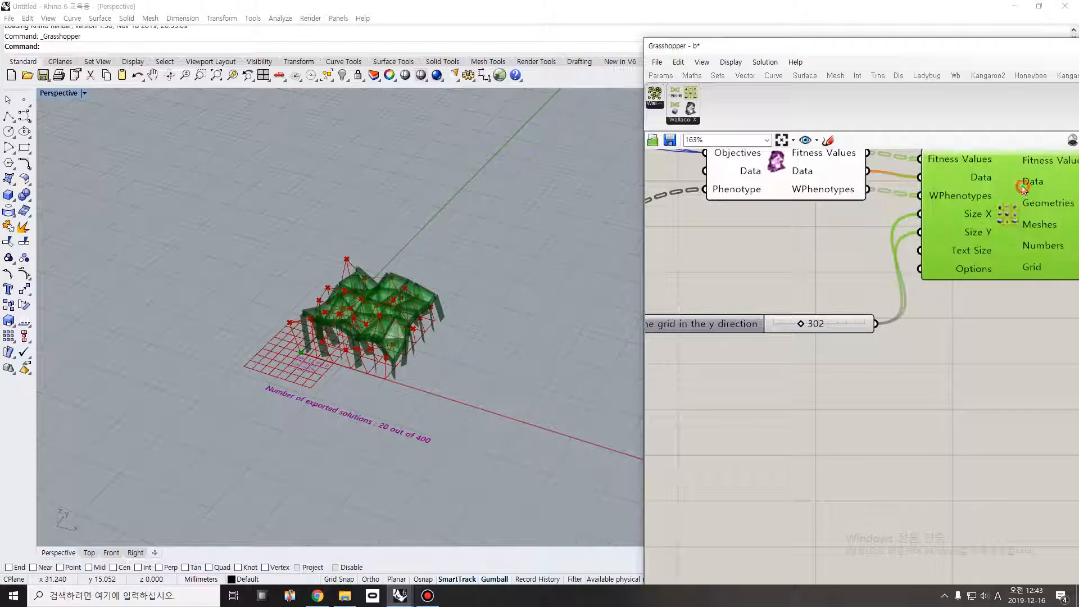
{"action": "scroll", "coordinate": [457, 335], "scroll_direction": "down", "scroll_amount": 5}
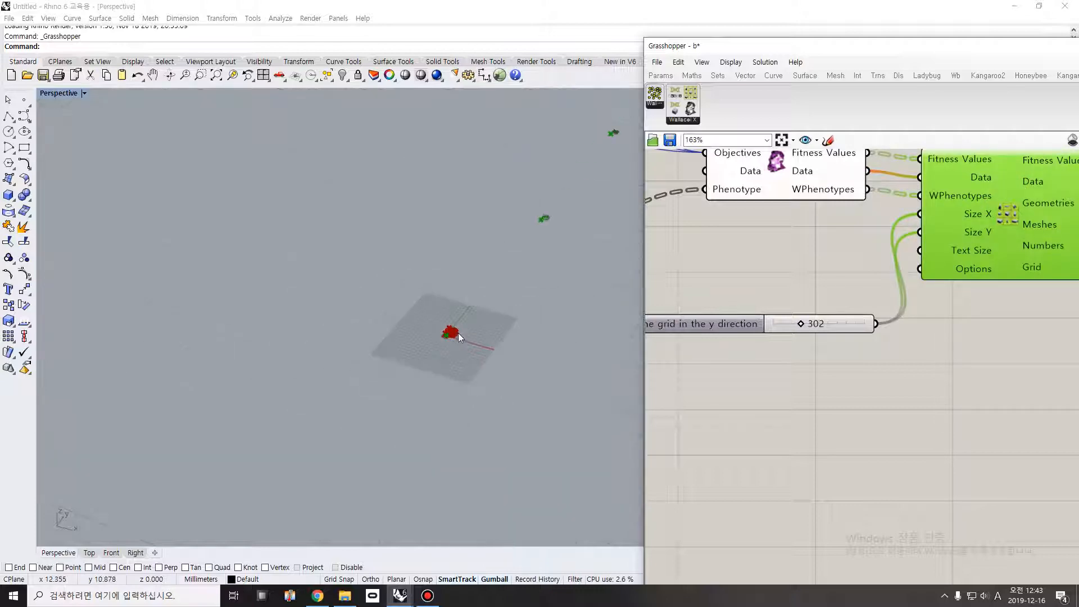
{"action": "left_click_drag", "start_coordinate": [799, 325], "coordinate": [774, 329]}
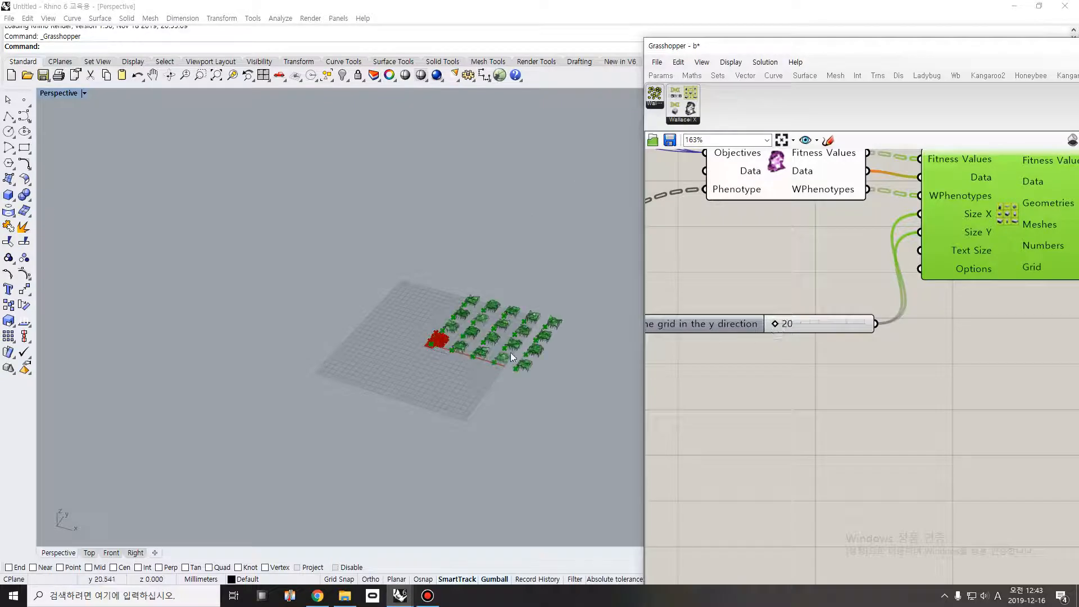
Examine the phenotypes laid out on the grid up close, including their columns and fitness value labels
{"action": "scroll", "coordinate": [521, 326], "scroll_direction": "up", "scroll_amount": 6}
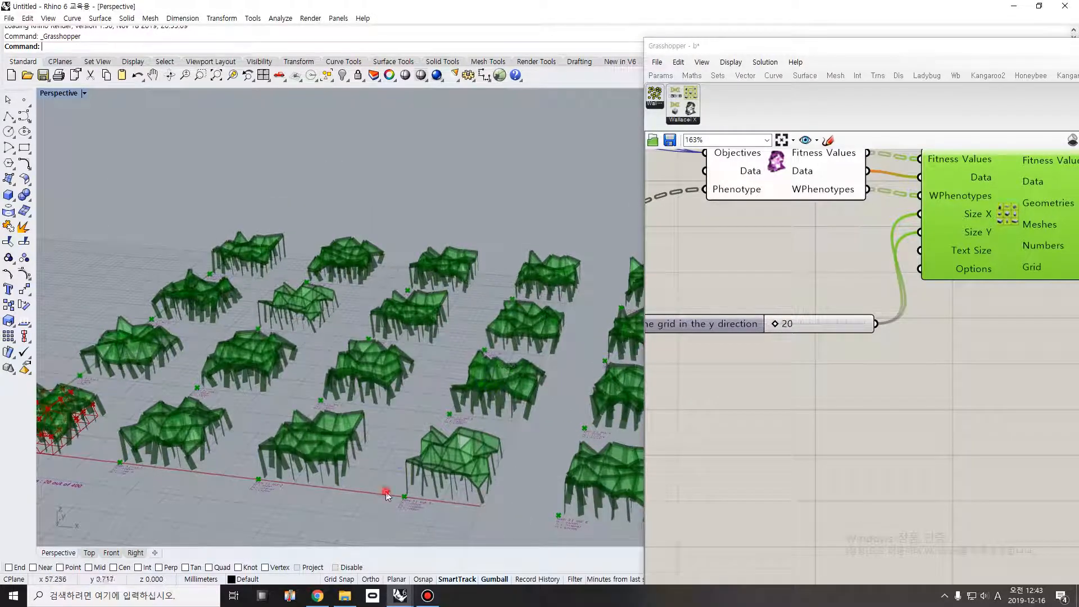
{"action": "right_click_drag", "start_coordinate": [386, 494], "coordinate": [394, 449]}
{"action": "scroll", "coordinate": [286, 395], "scroll_direction": "up", "scroll_amount": 10}
{"action": "right_click_drag", "start_coordinate": [264, 300], "coordinate": [304, 264]}
{"action": "scroll", "coordinate": [778, 357], "scroll_direction": "down", "scroll_amount": 2}
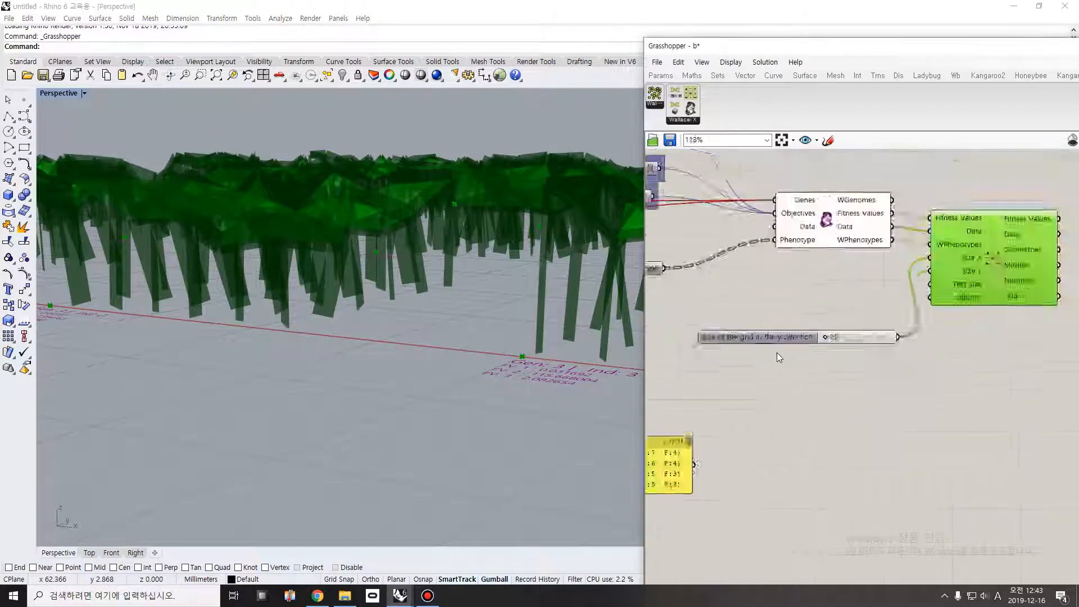
Check the settings of the slider driving the trapezoid cross section's Height, and close them without changes
{"action": "scroll", "coordinate": [777, 353], "scroll_direction": "down", "scroll_amount": 2}
{"action": "right_click_drag", "start_coordinate": [754, 366], "coordinate": [972, 350]}
{"action": "right_click_drag", "start_coordinate": [731, 340], "coordinate": [1005, 345]}
{"action": "right_click_drag", "start_coordinate": [770, 366], "coordinate": [990, 327]}
{"action": "right_click_drag", "start_coordinate": [787, 414], "coordinate": [946, 306]}
{"action": "left_click", "coordinate": [770, 415]}
{"action": "left_click", "coordinate": [853, 411]}
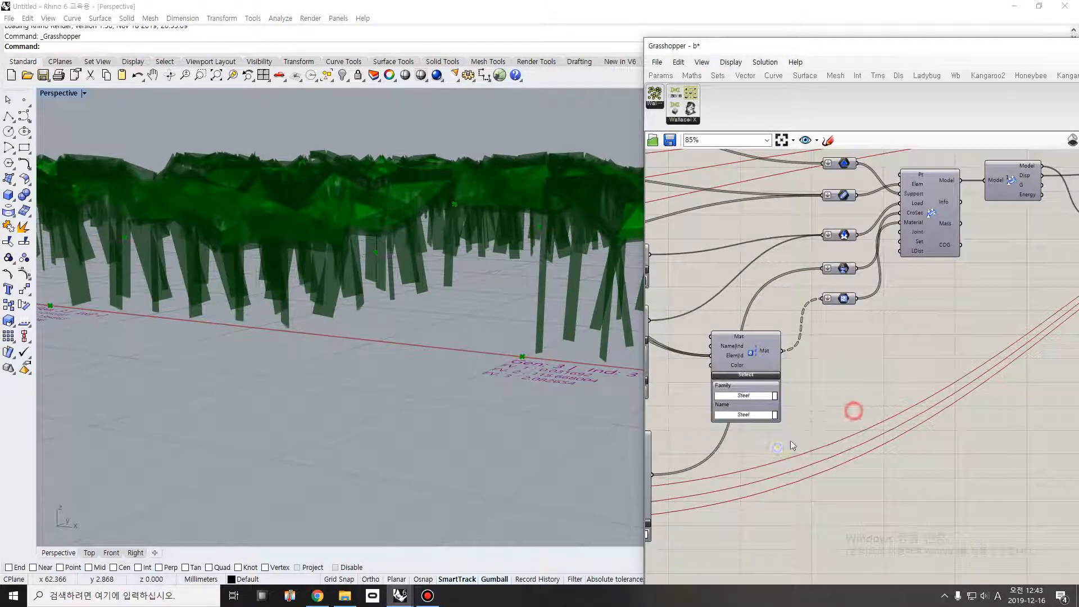
{"action": "right_click_drag", "start_coordinate": [791, 445], "coordinate": [1015, 341]}
{"action": "right_click_drag", "start_coordinate": [823, 440], "coordinate": [860, 426]}
{"action": "scroll", "coordinate": [831, 395], "scroll_direction": "up", "scroll_amount": 5}
{"action": "right_click_drag", "start_coordinate": [705, 351], "coordinate": [804, 326]}
{"action": "double_click", "coordinate": [721, 319]}
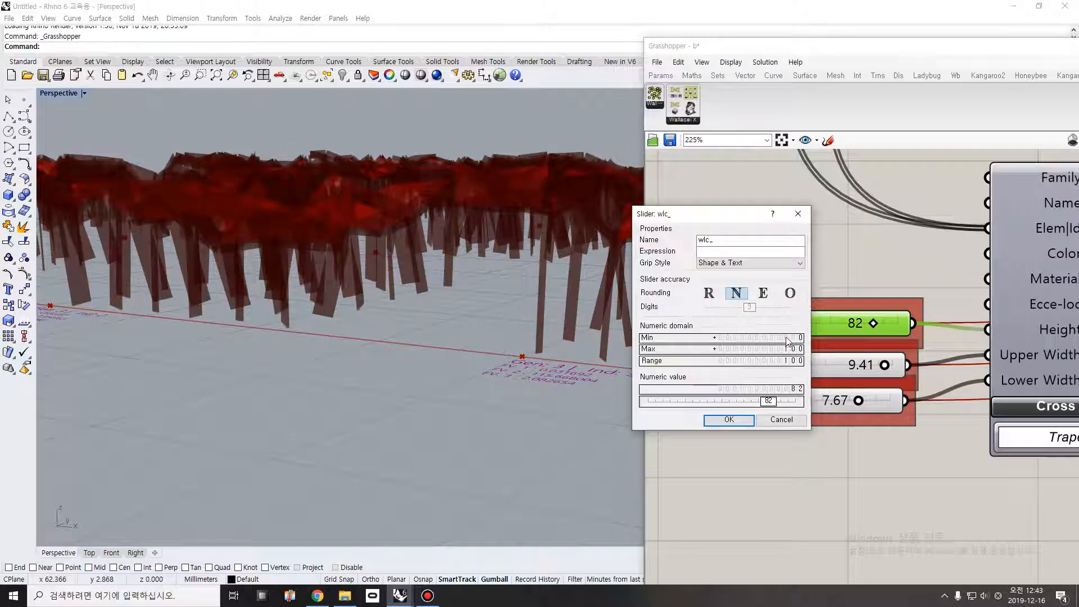
{"action": "left_click", "coordinate": [781, 419]}
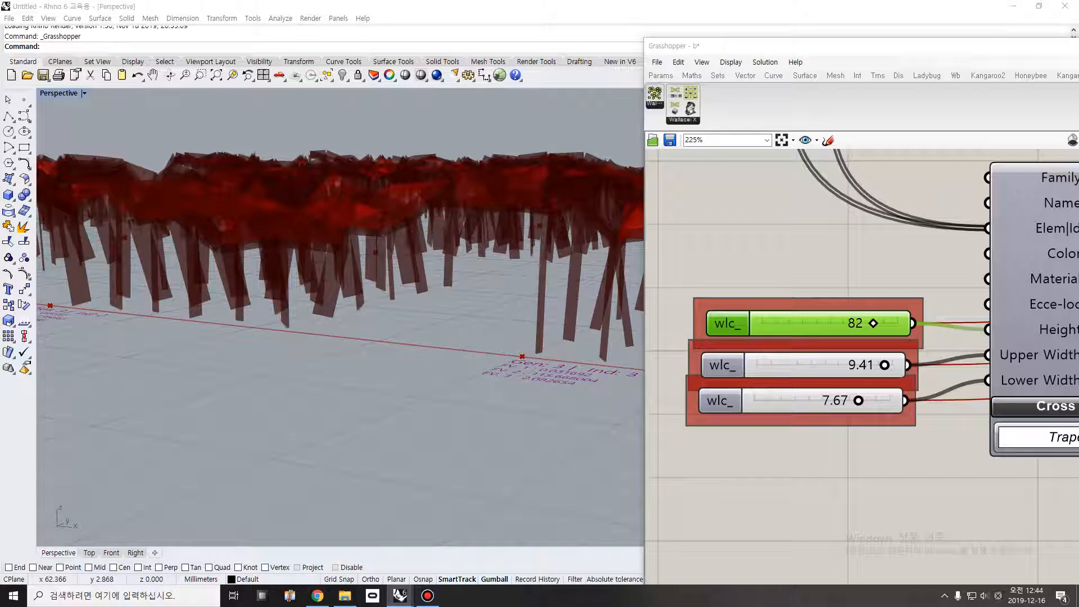
Compare the column shapes of the exported phenotypes in the Perspective view with the cross section sliders in Grasshopper
{"action": "left_click", "coordinate": [773, 461]}
{"action": "right_click_drag", "start_coordinate": [784, 332], "coordinate": [739, 398]}
{"action": "right_click_drag", "start_coordinate": [458, 274], "coordinate": [451, 319]}
{"action": "scroll", "coordinate": [250, 374], "scroll_direction": "up", "scroll_amount": 5}
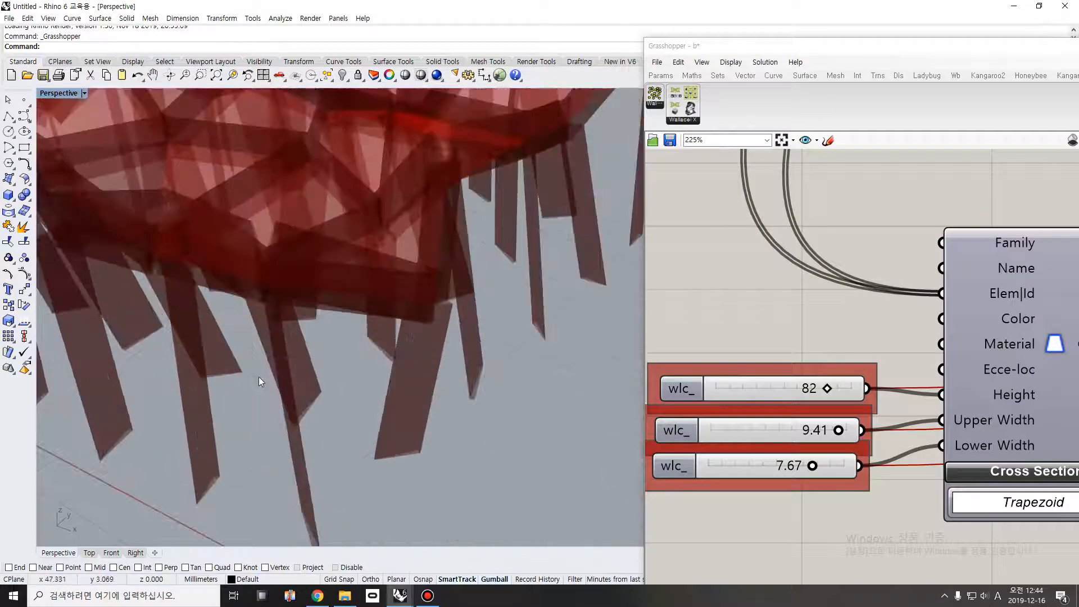
{"action": "scroll", "coordinate": [259, 377], "scroll_direction": "down", "scroll_amount": 3}
{"action": "right_click_drag", "start_coordinate": [256, 384], "coordinate": [348, 357]}
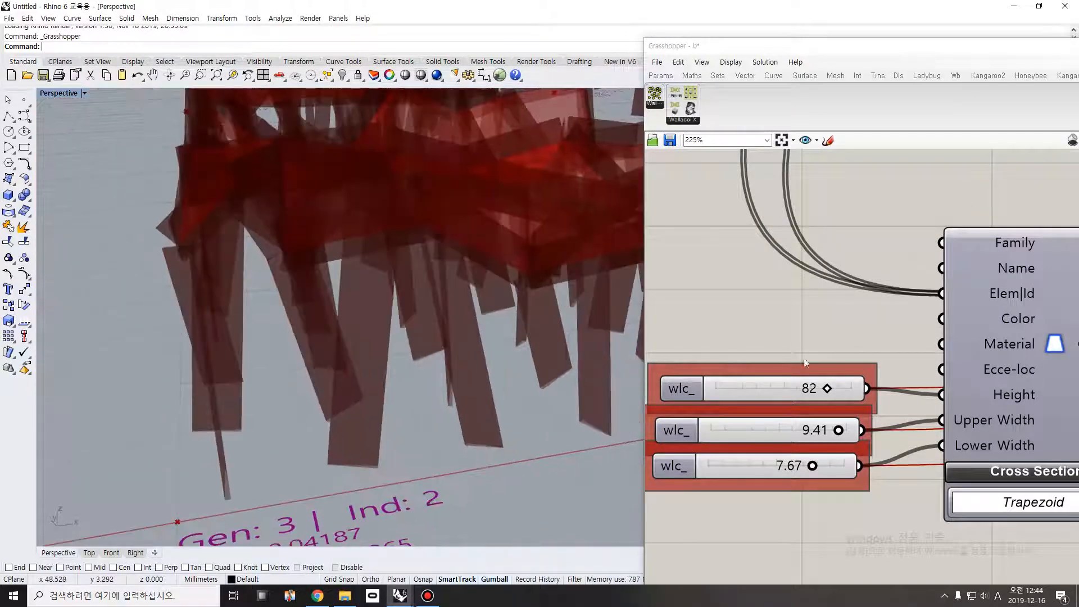
{"action": "scroll", "coordinate": [815, 357], "scroll_direction": "down", "scroll_amount": 7}
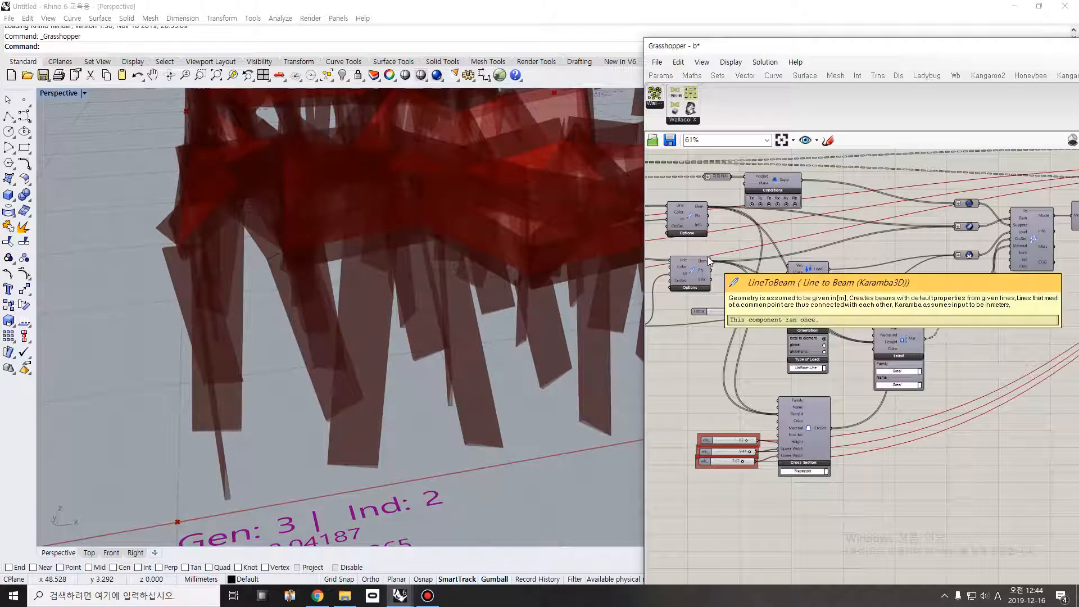
{"action": "scroll", "coordinate": [538, 333], "scroll_direction": "down", "scroll_amount": 10}
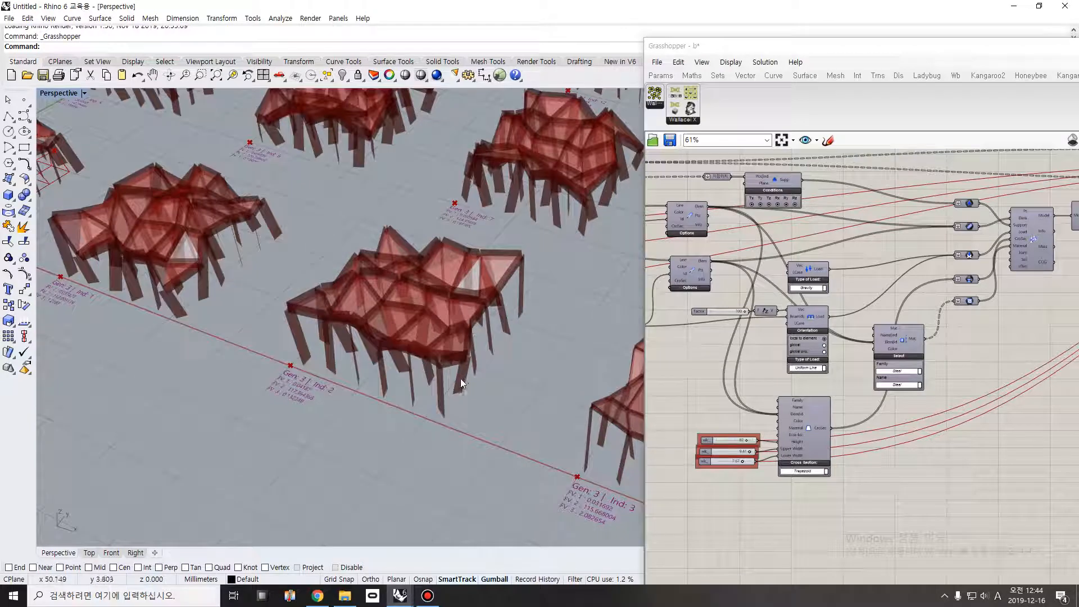
{"action": "scroll", "coordinate": [444, 393], "scroll_direction": "up", "scroll_amount": 5}
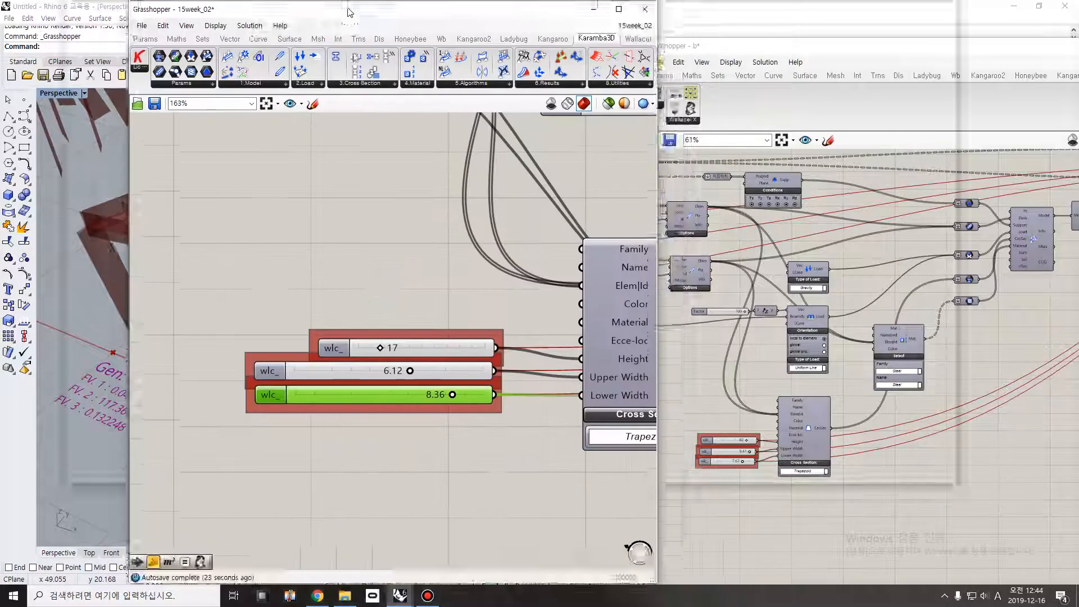
Move the 15week_02 Grasshopper window off the screen and switch to the Bandicam recorder
{"action": "left_click_drag", "start_coordinate": [353, 8], "coordinate": [1078, 224]}
{"action": "left_click", "coordinate": [427, 595]}
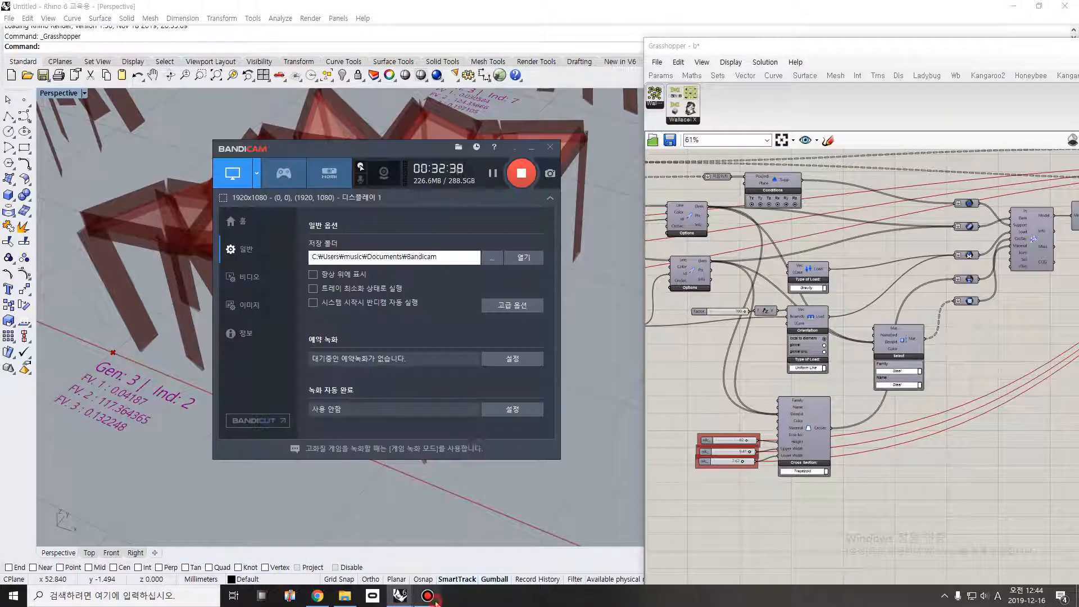